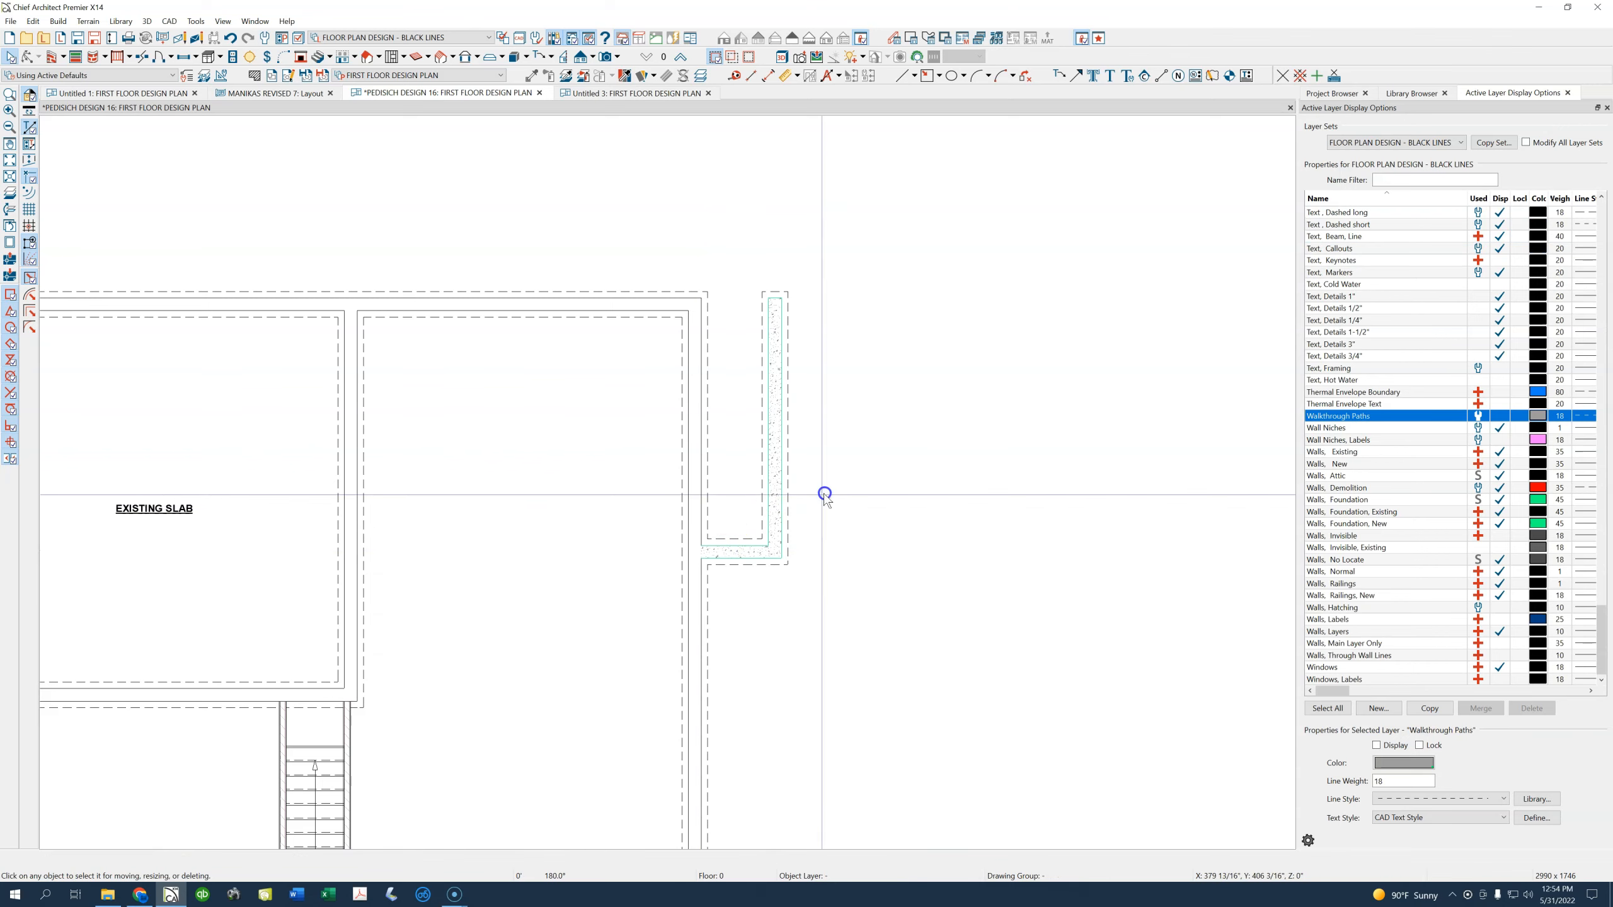
Draw an exterior staircase about 8'-3" long between the house wall and the new foundation wall, and select it
click(322, 58)
drag(734, 466, 730, 304)
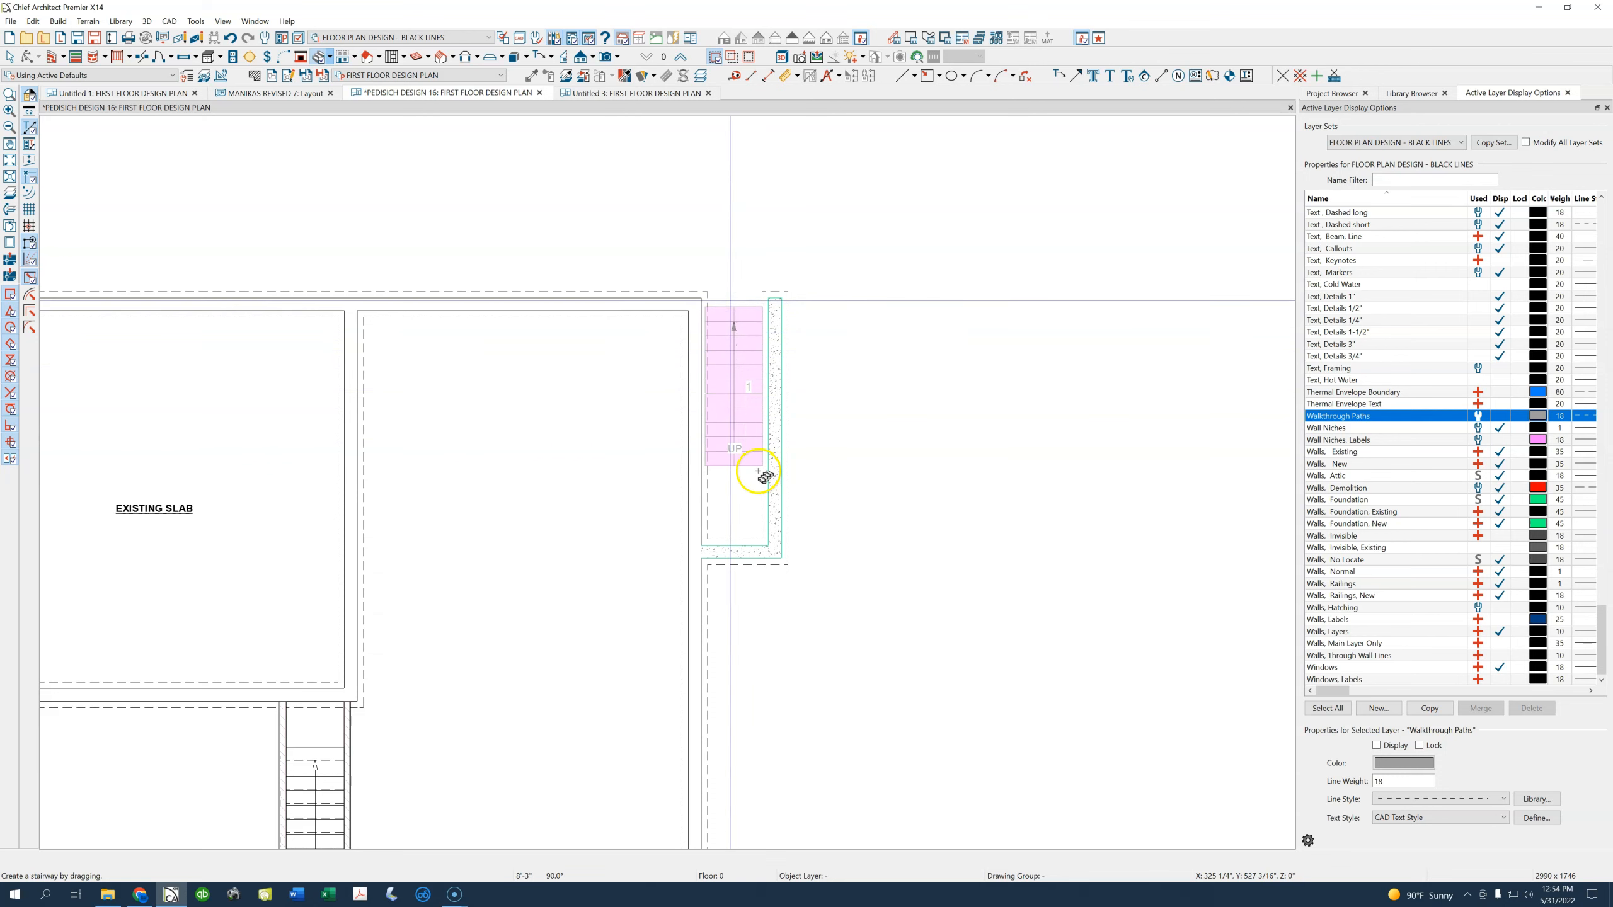
key(space)
scroll(727, 463, up, 4)
click(722, 442)
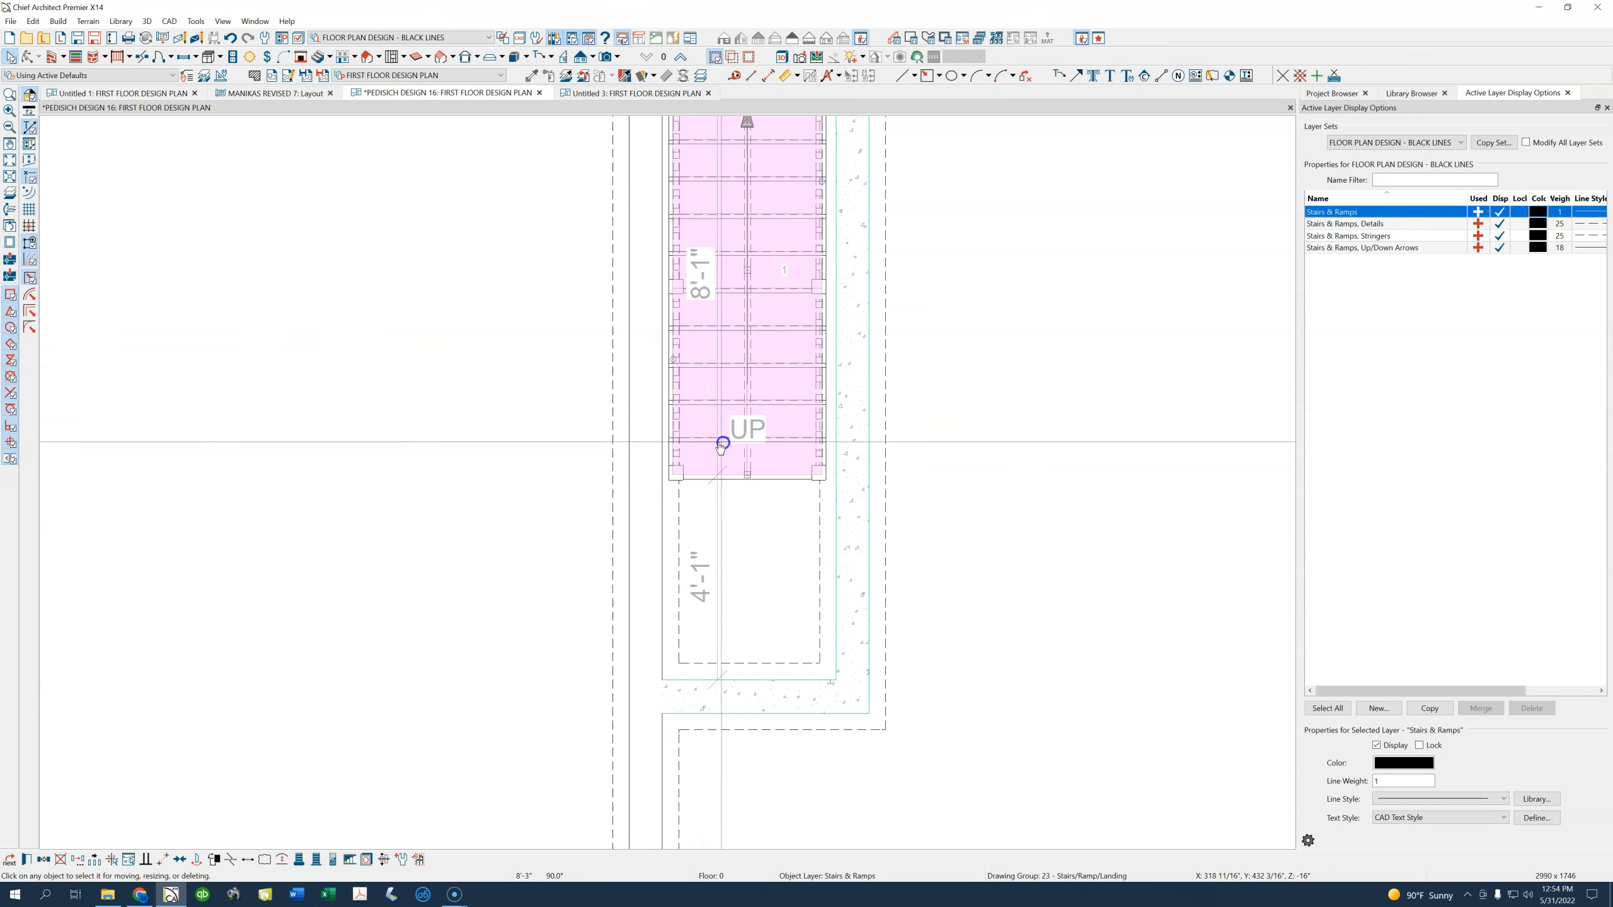
Widen the staircase to 3'-6" by extending both sides to the adjacent house and foundation walls
drag(669, 354, 664, 360)
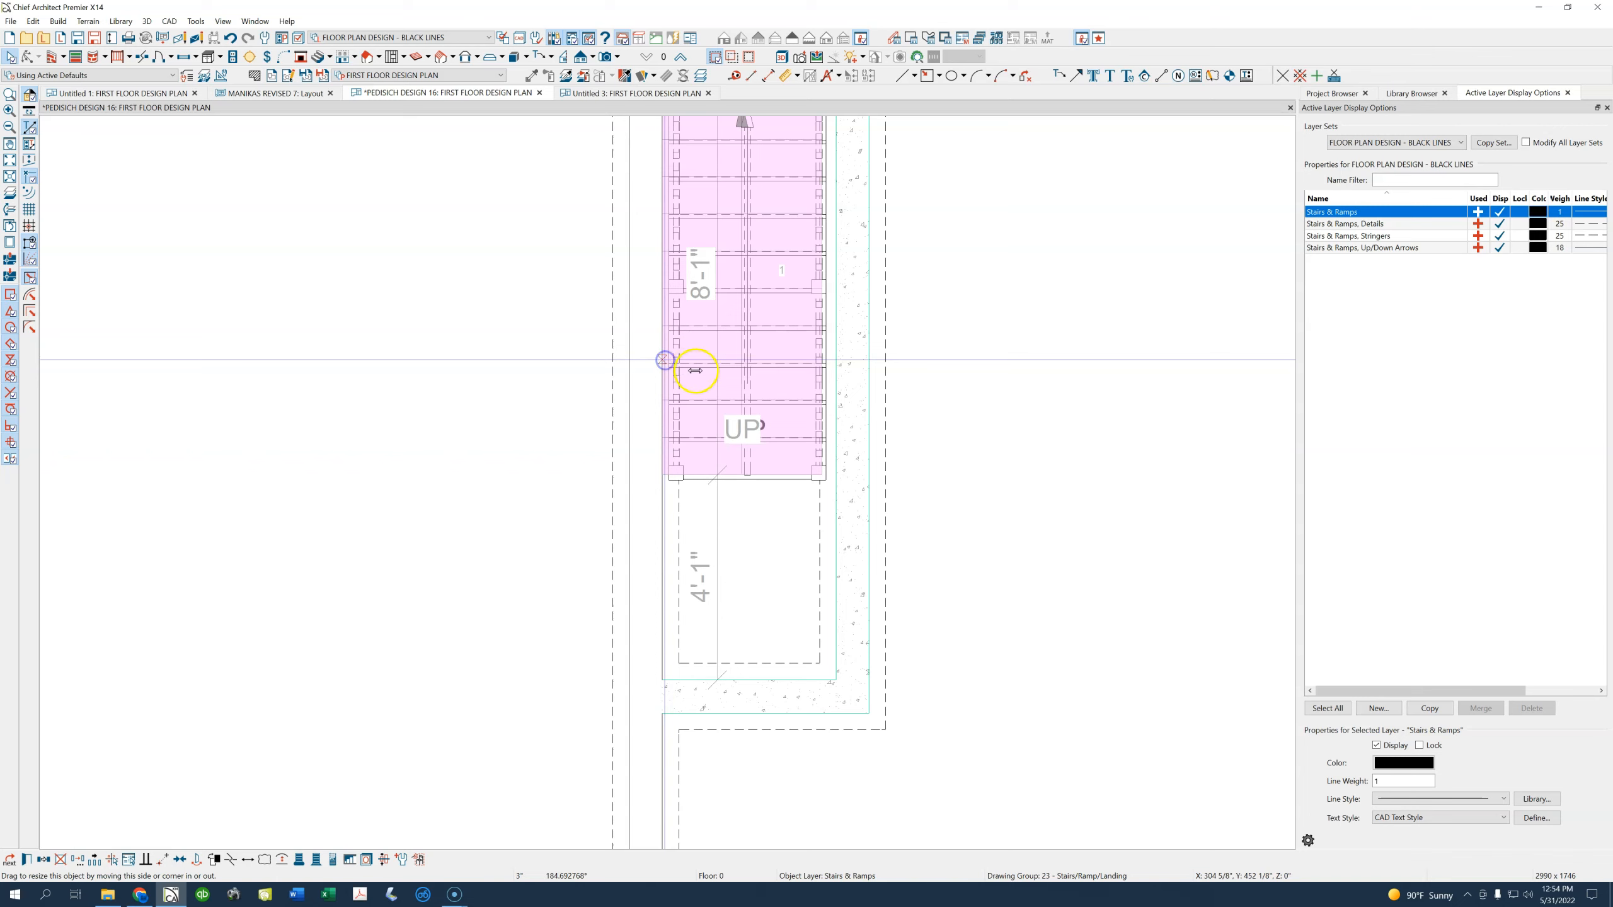
mouse_move(827, 358)
mouse_down()
mouse_move(821, 318)
mouse_move(816, 373)
mouse_up()
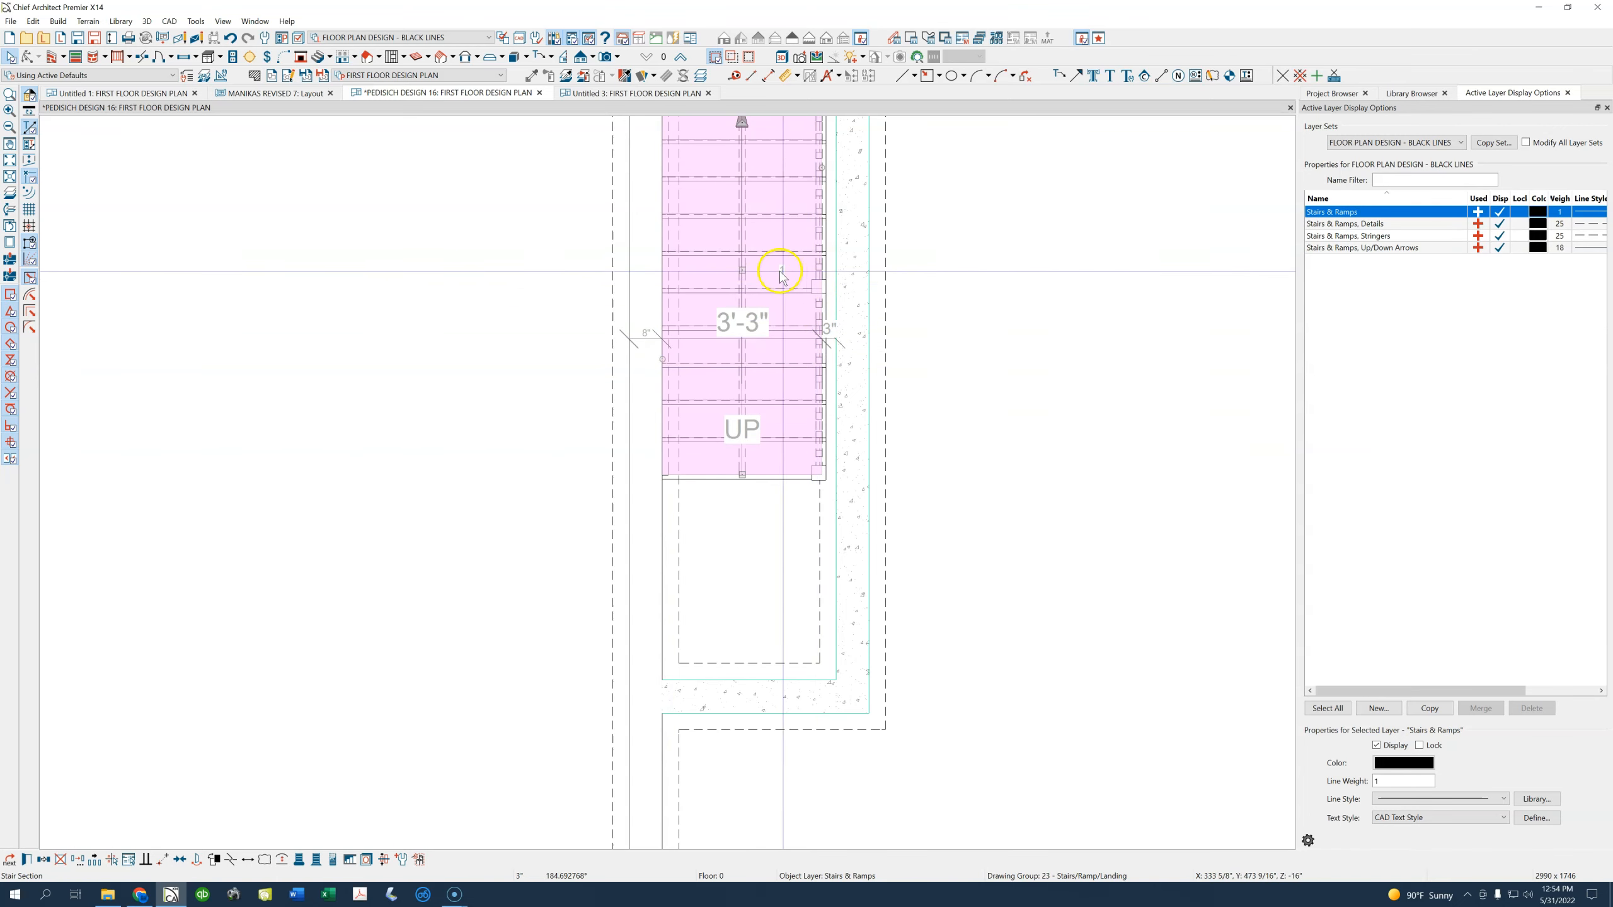
drag(822, 162, 833, 165)
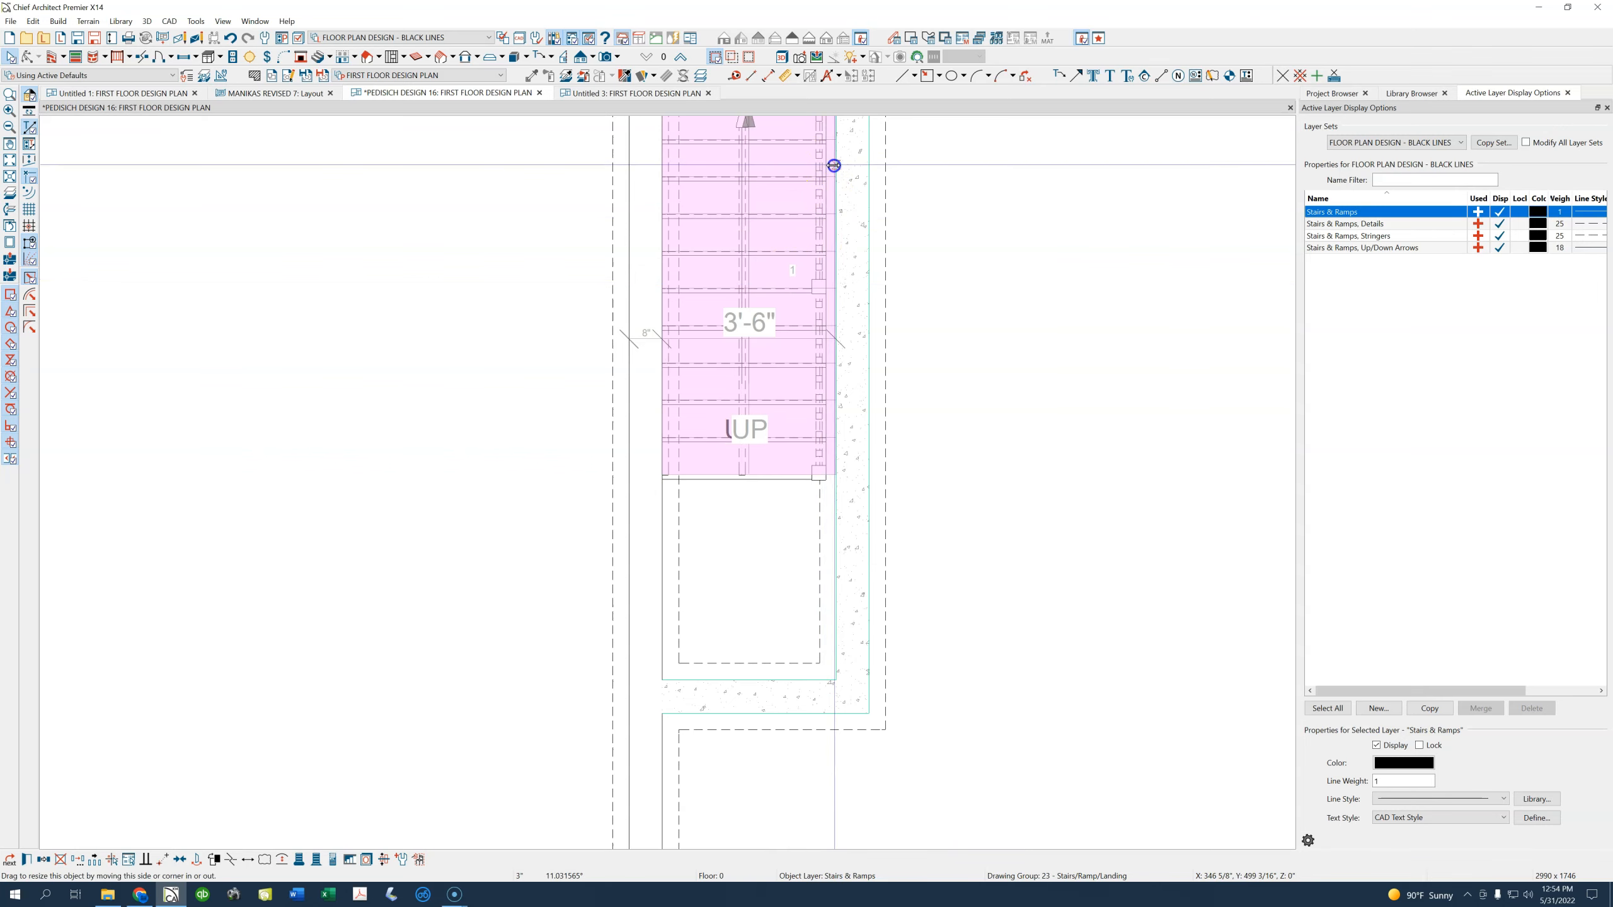
click(819, 182)
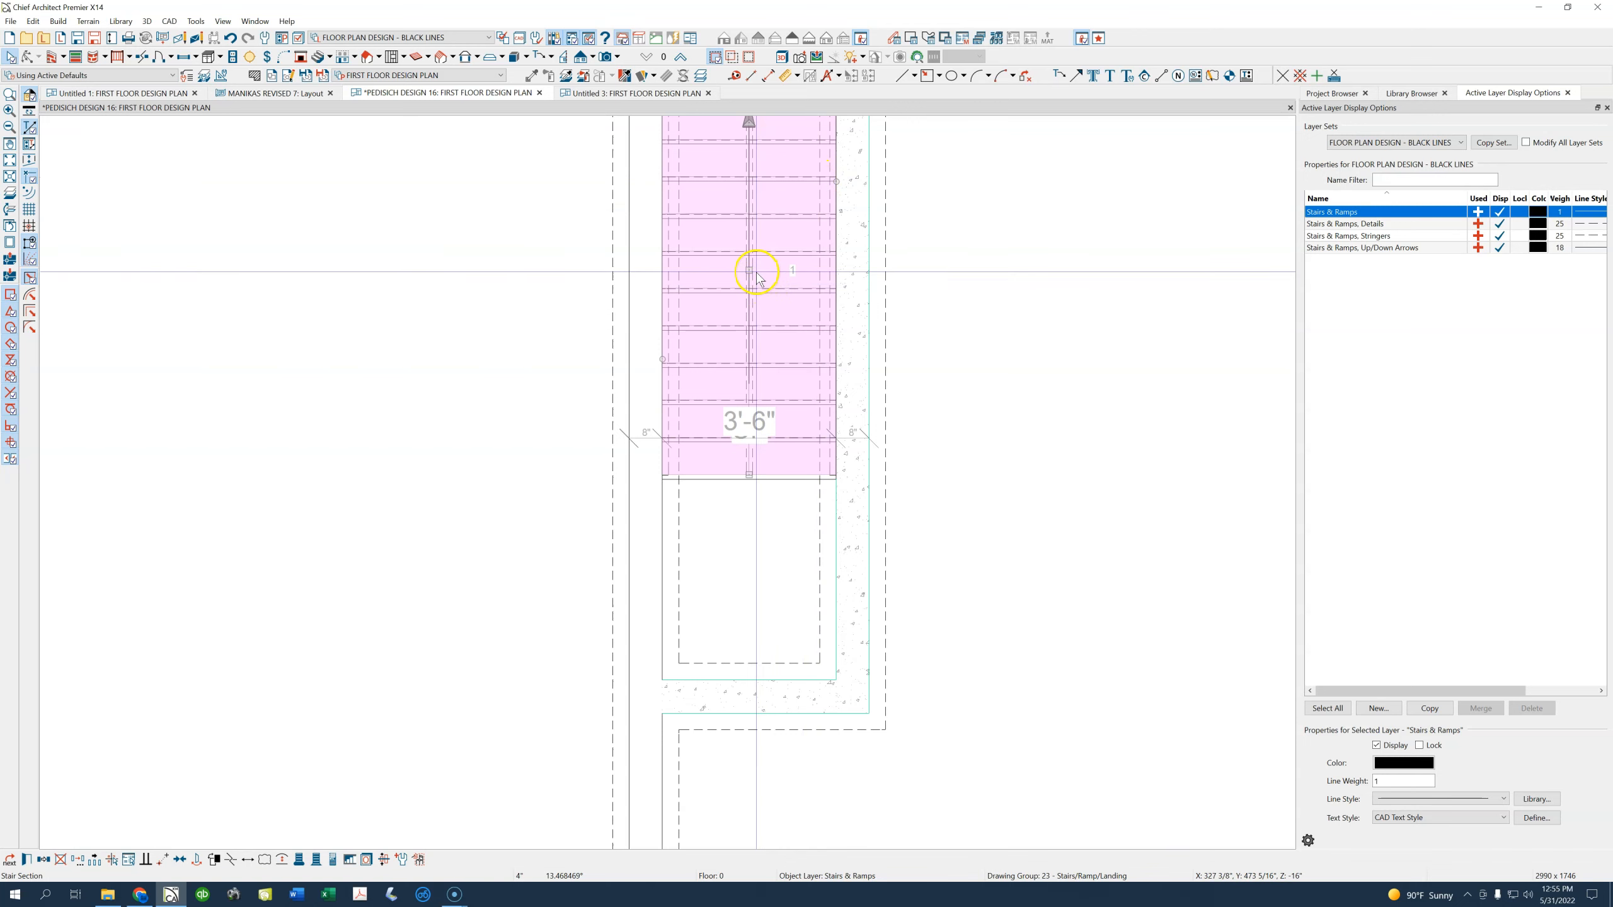
Open the exterior staircase's specification and set its tread depth to 10 1/8"
click(728, 404)
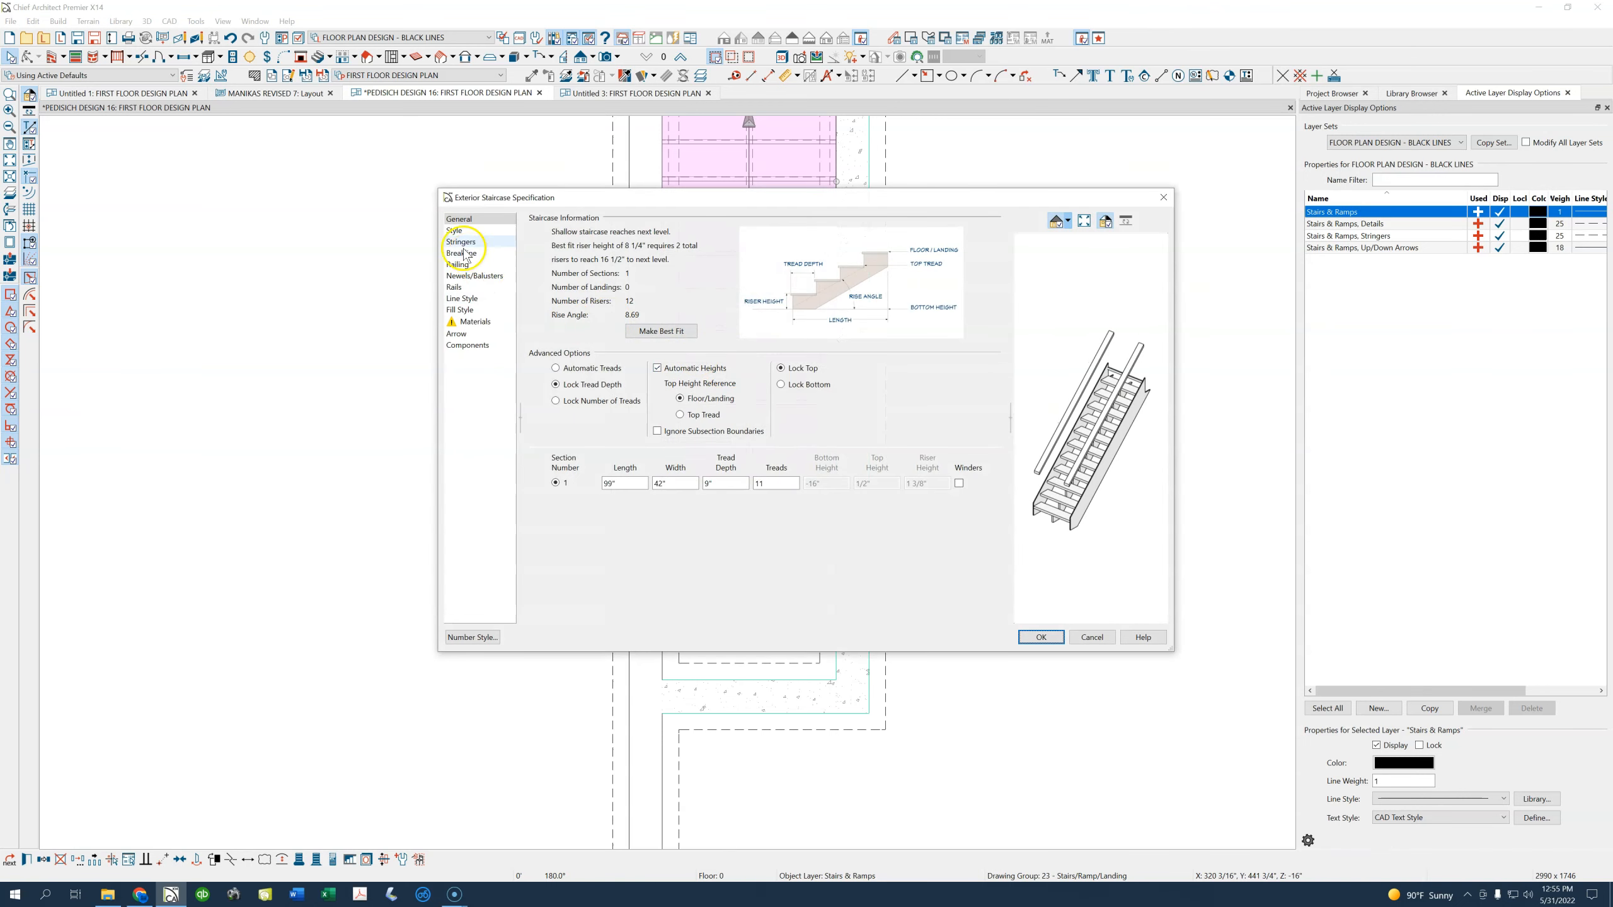
click(723, 482)
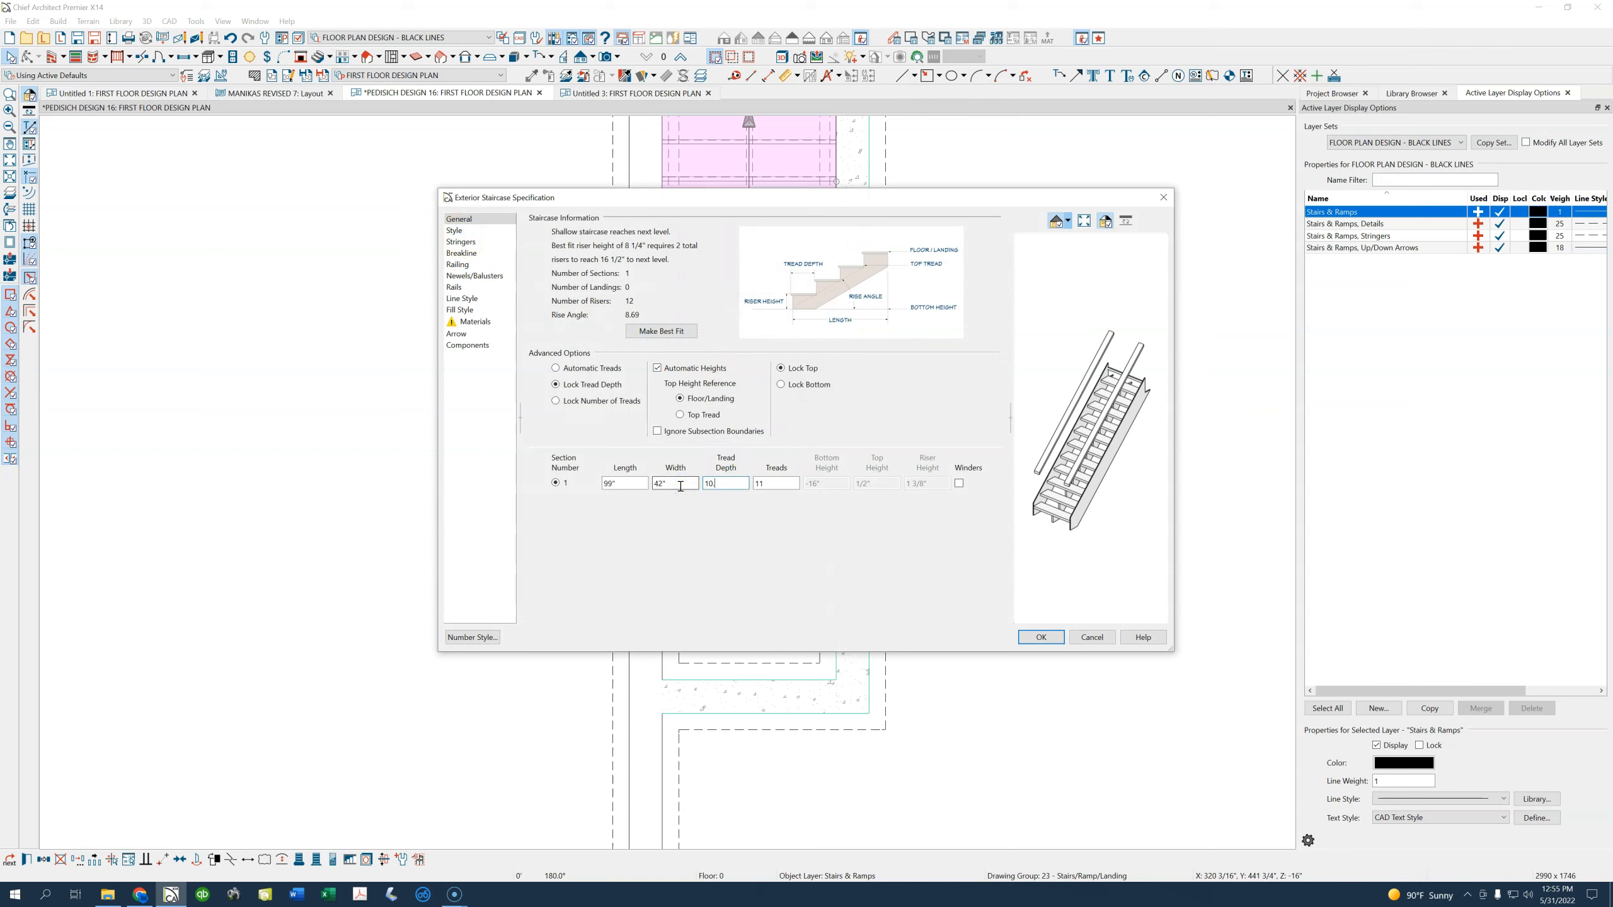
key(Tab)
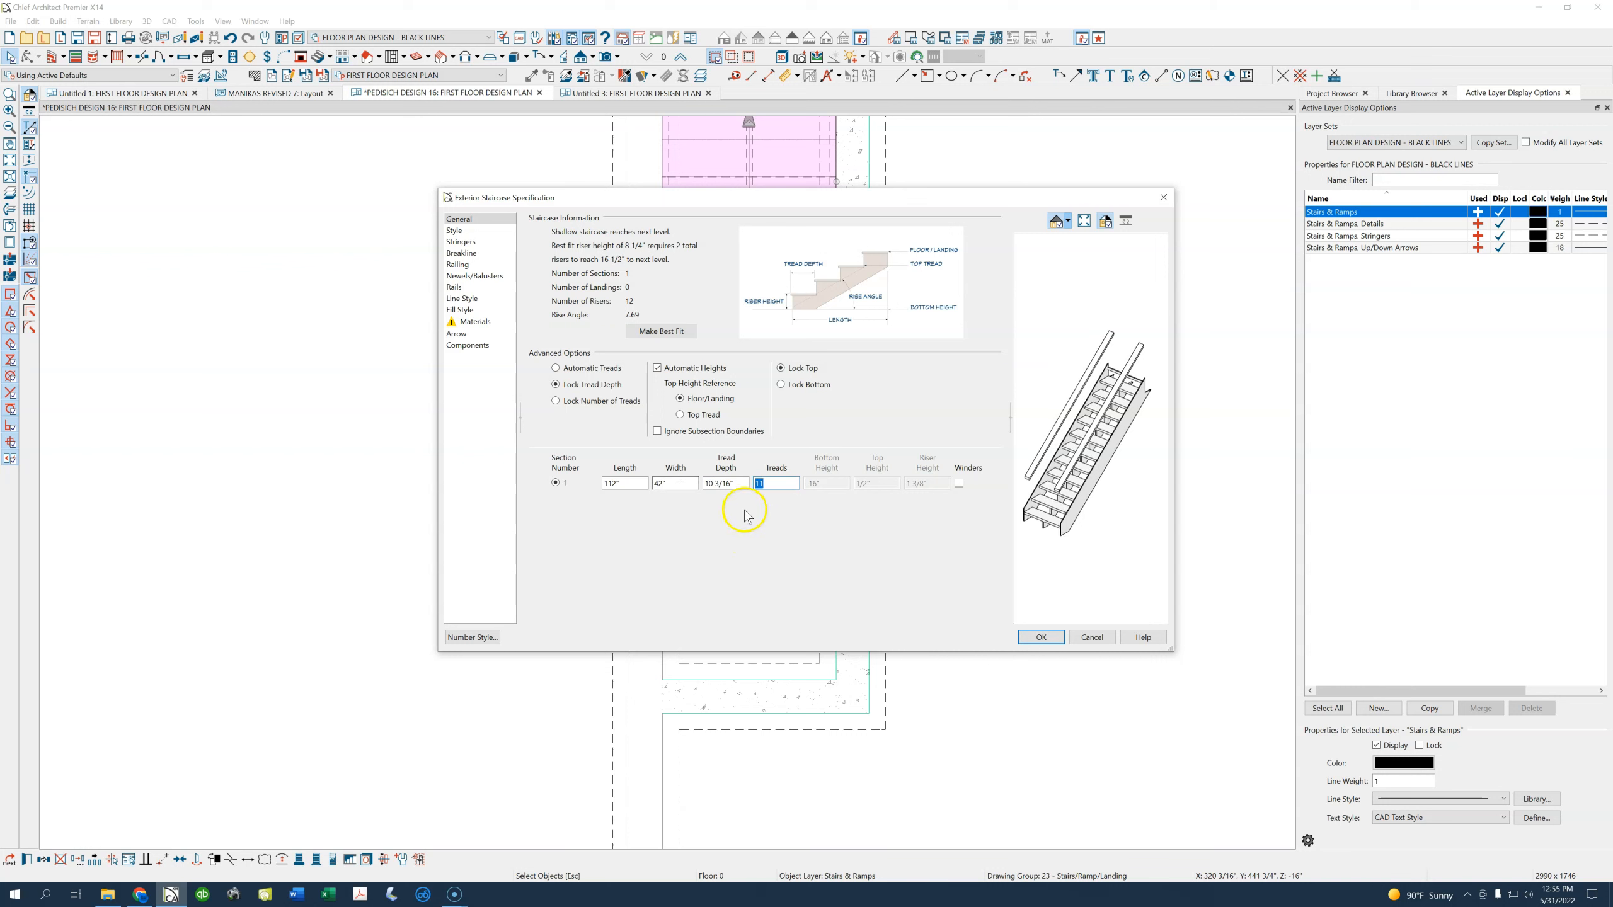
click(742, 482)
key(Tab)
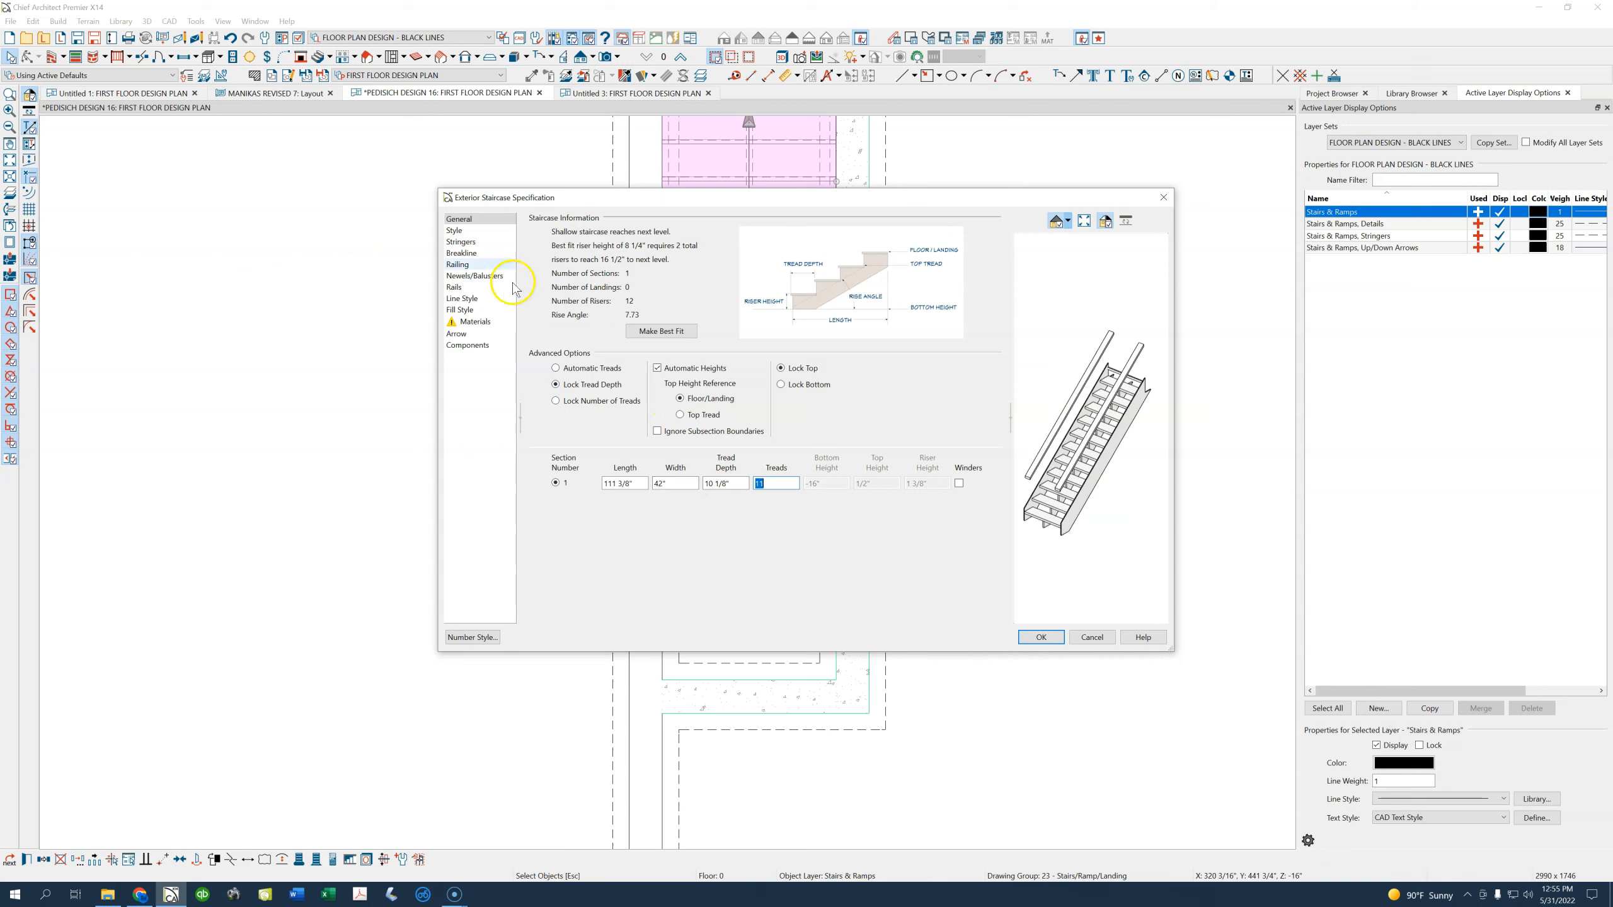
Set the stair's tread overhang and thickness to 0", and disable Open Risers and Open Underneath
click(460, 231)
click(630, 238)
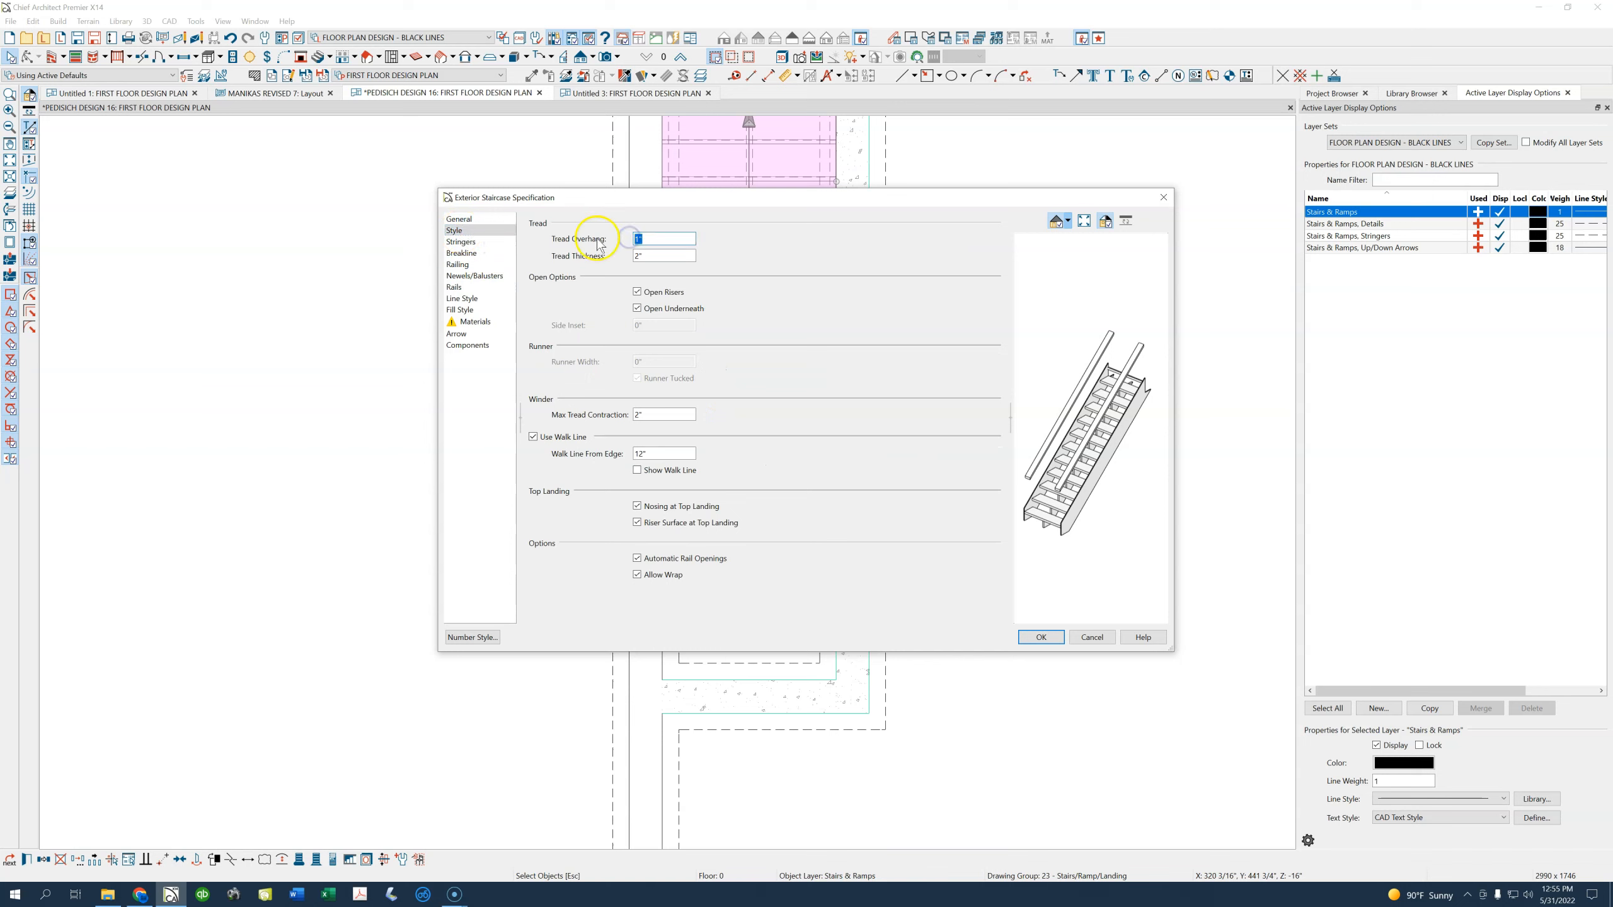
text(0)
key(Tab)
click(654, 291)
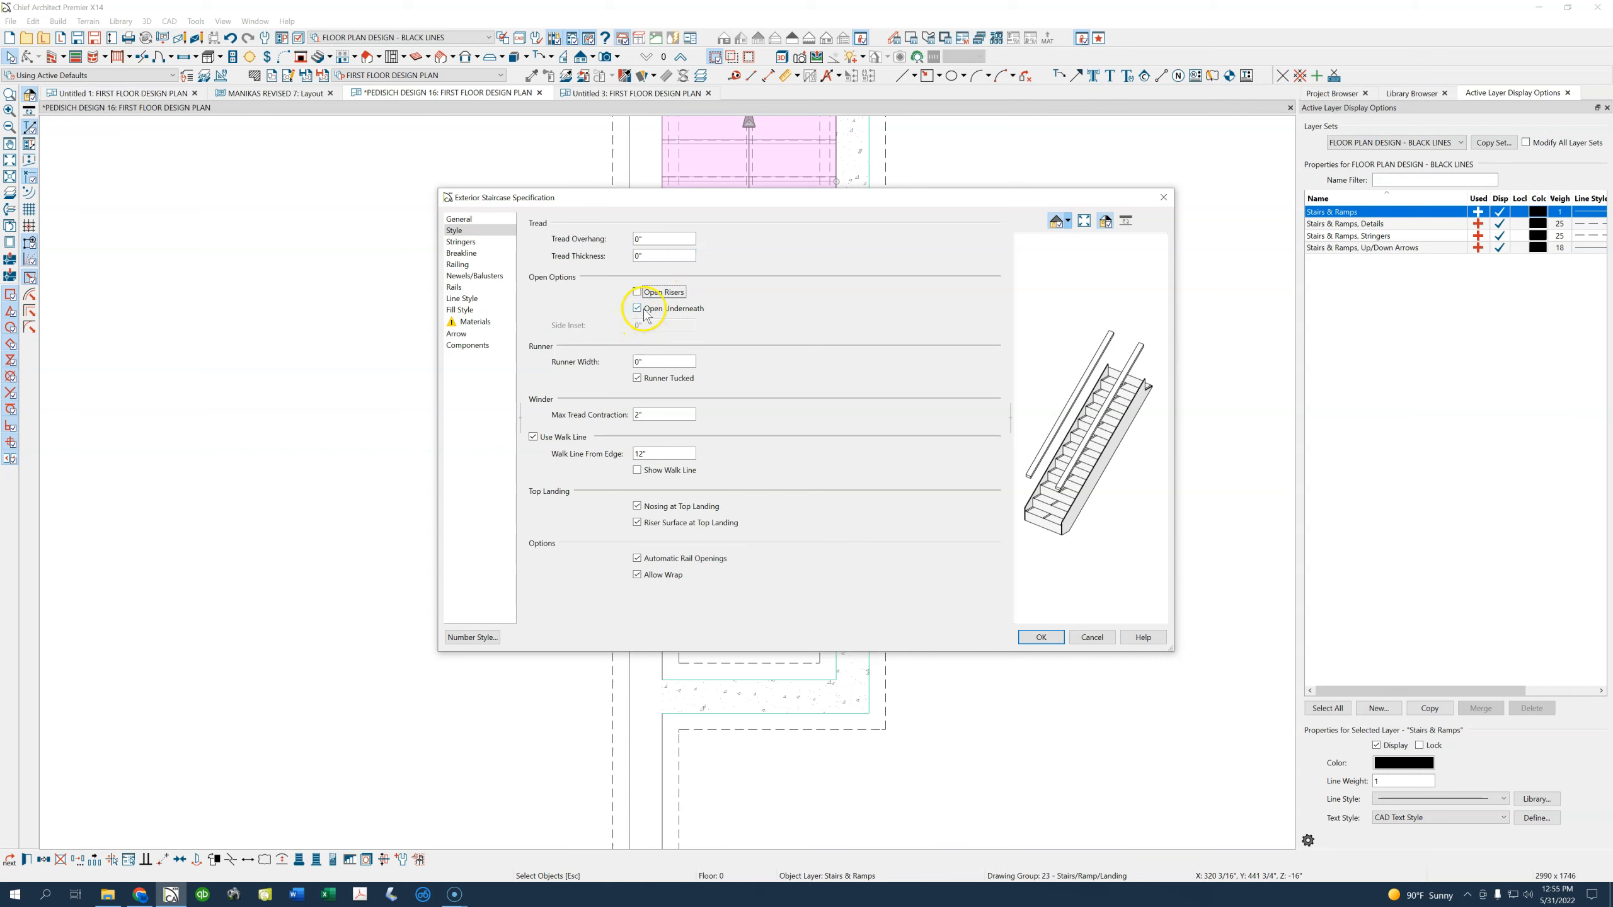
click(643, 309)
click(638, 308)
Set the staircase to No Stringers and turn off its left and right railings, wall handrails and railing transitions
click(463, 242)
click(558, 233)
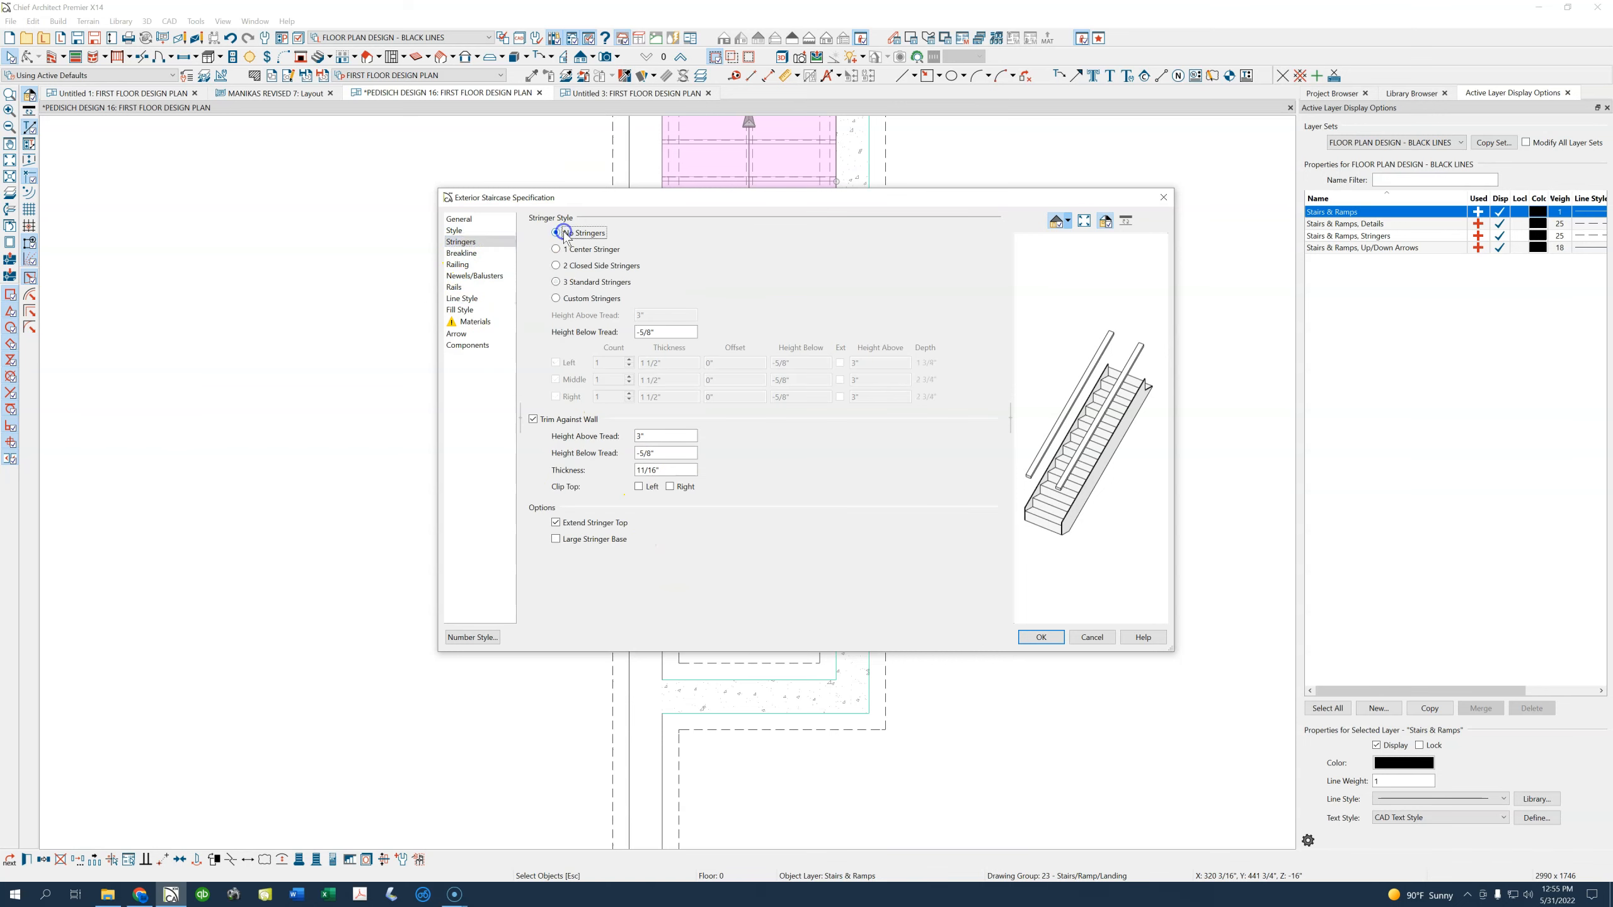
click(460, 263)
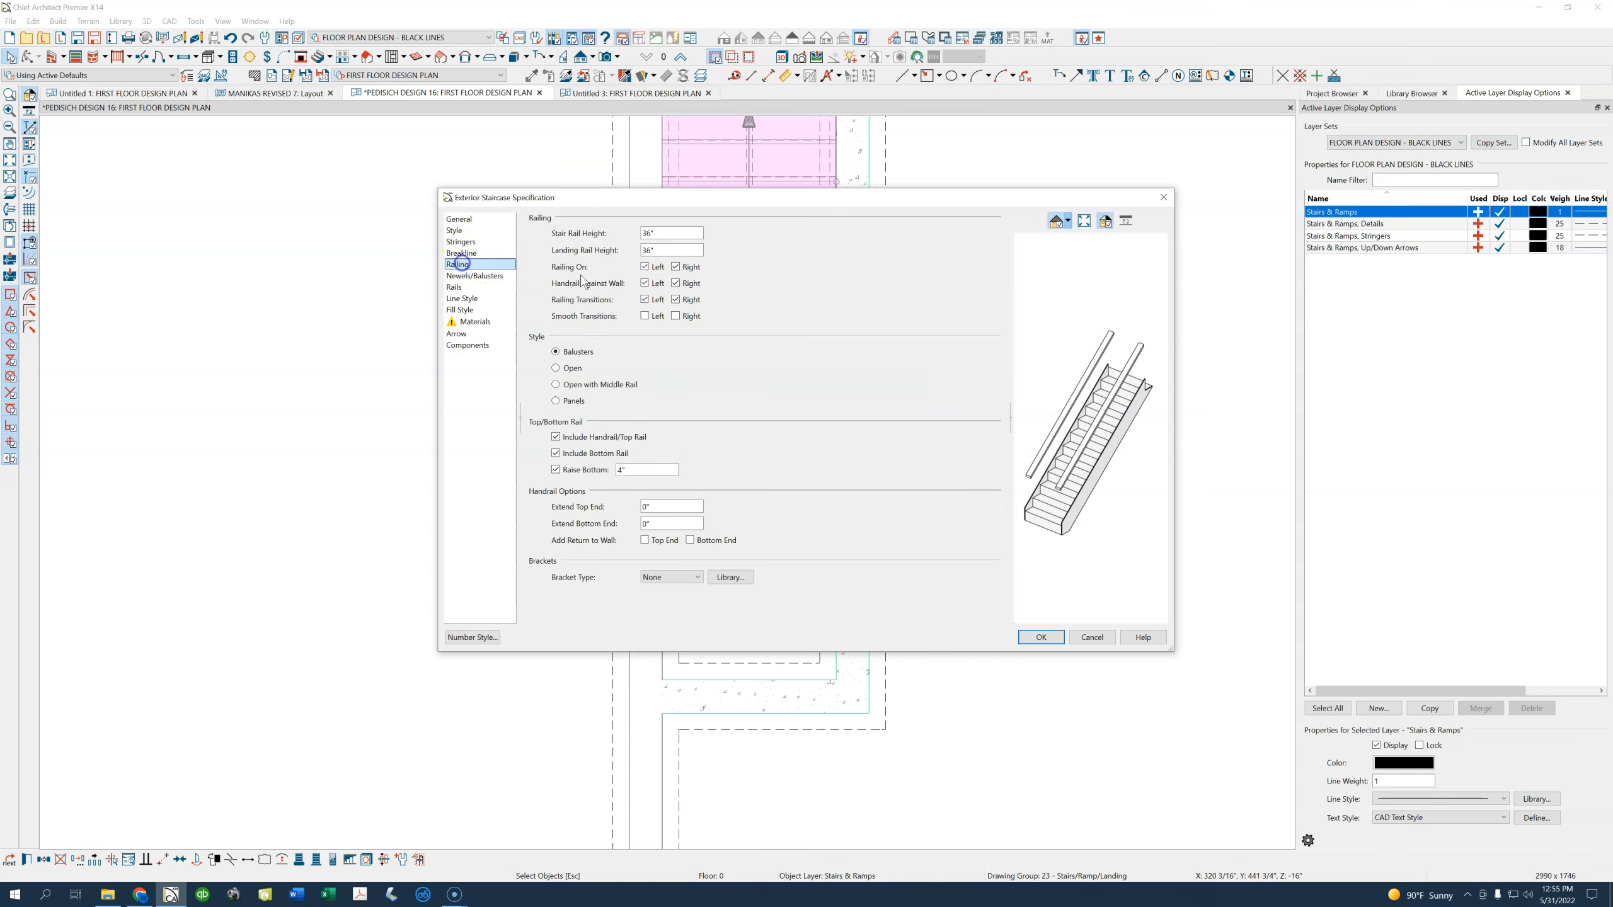
click(644, 283)
click(676, 268)
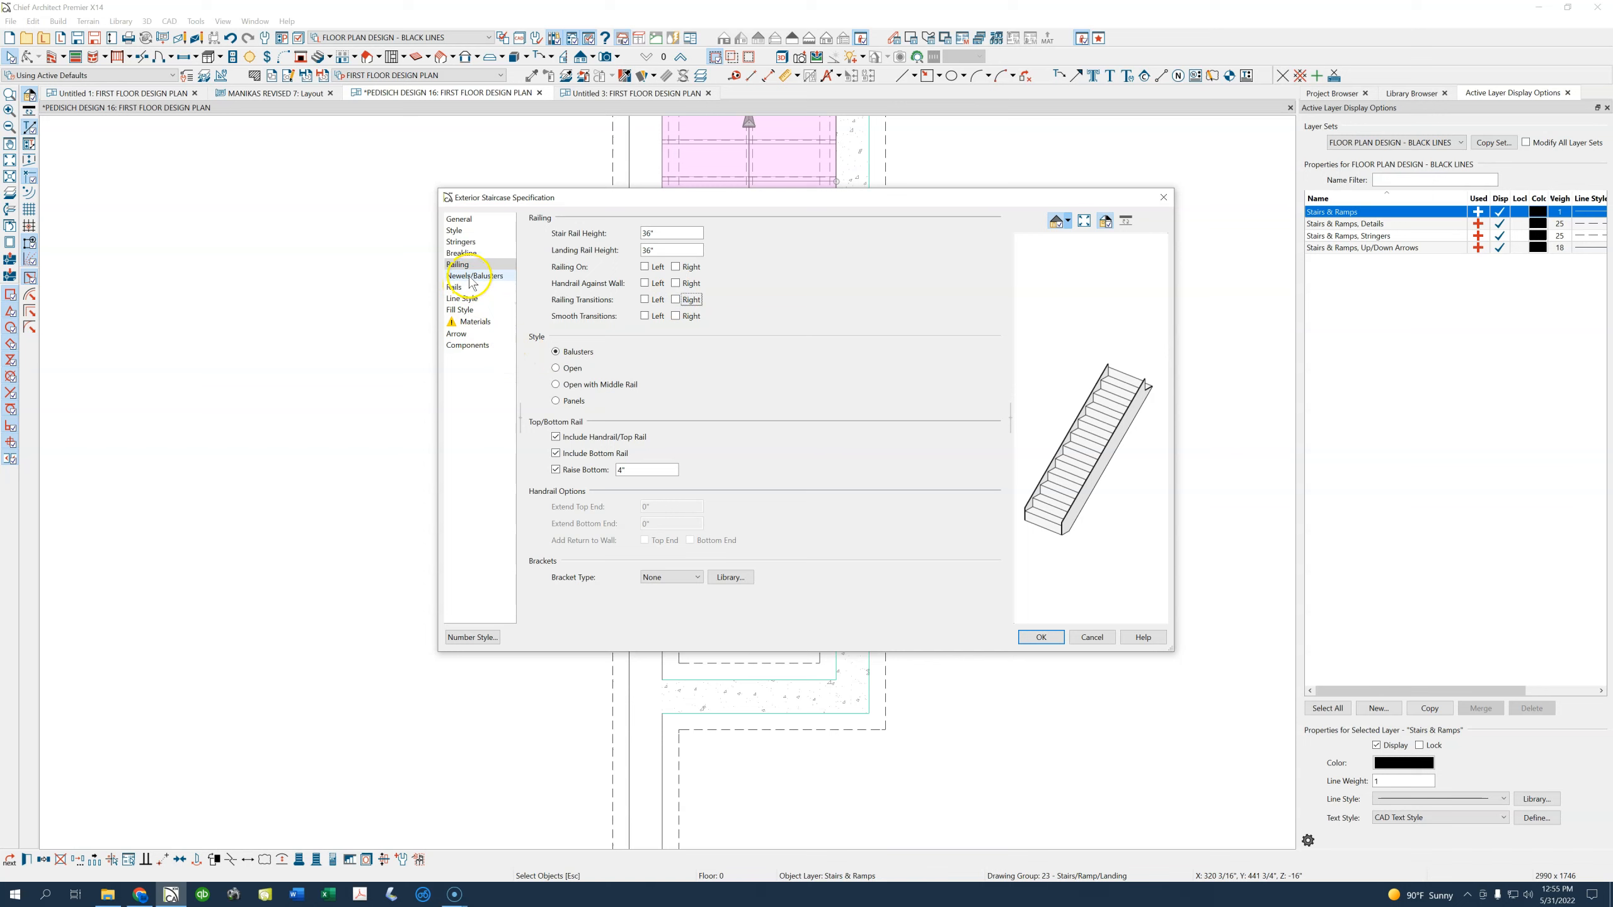
drag(1061, 487, 1041, 461)
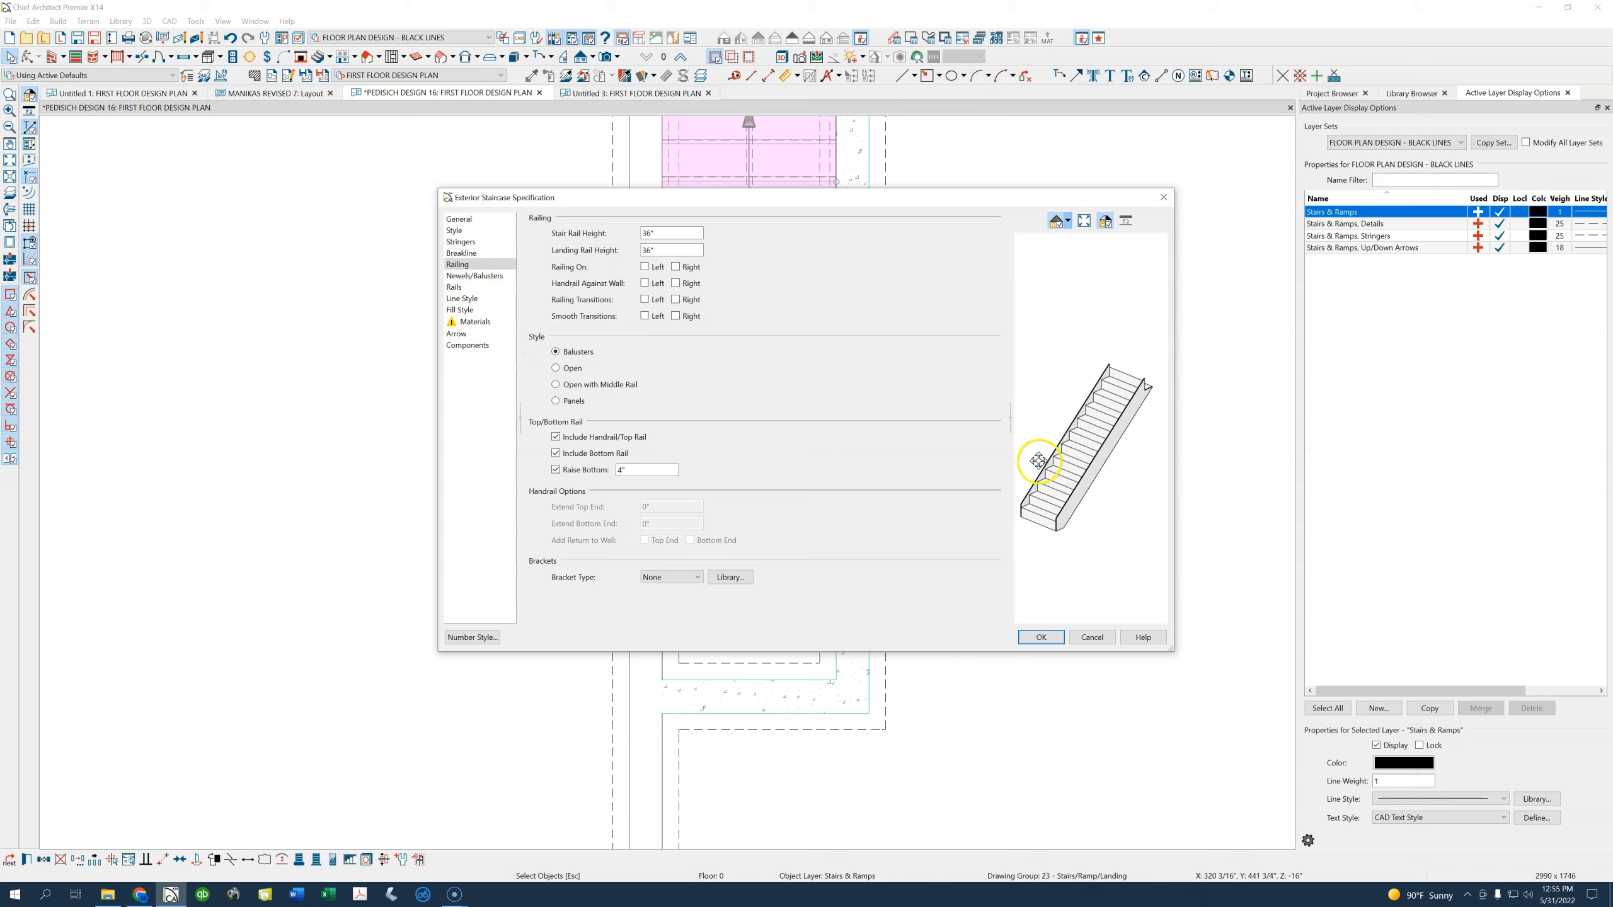
Disable Trim Against Wall for the stringers and apply the staircase settings
click(462, 254)
click(461, 242)
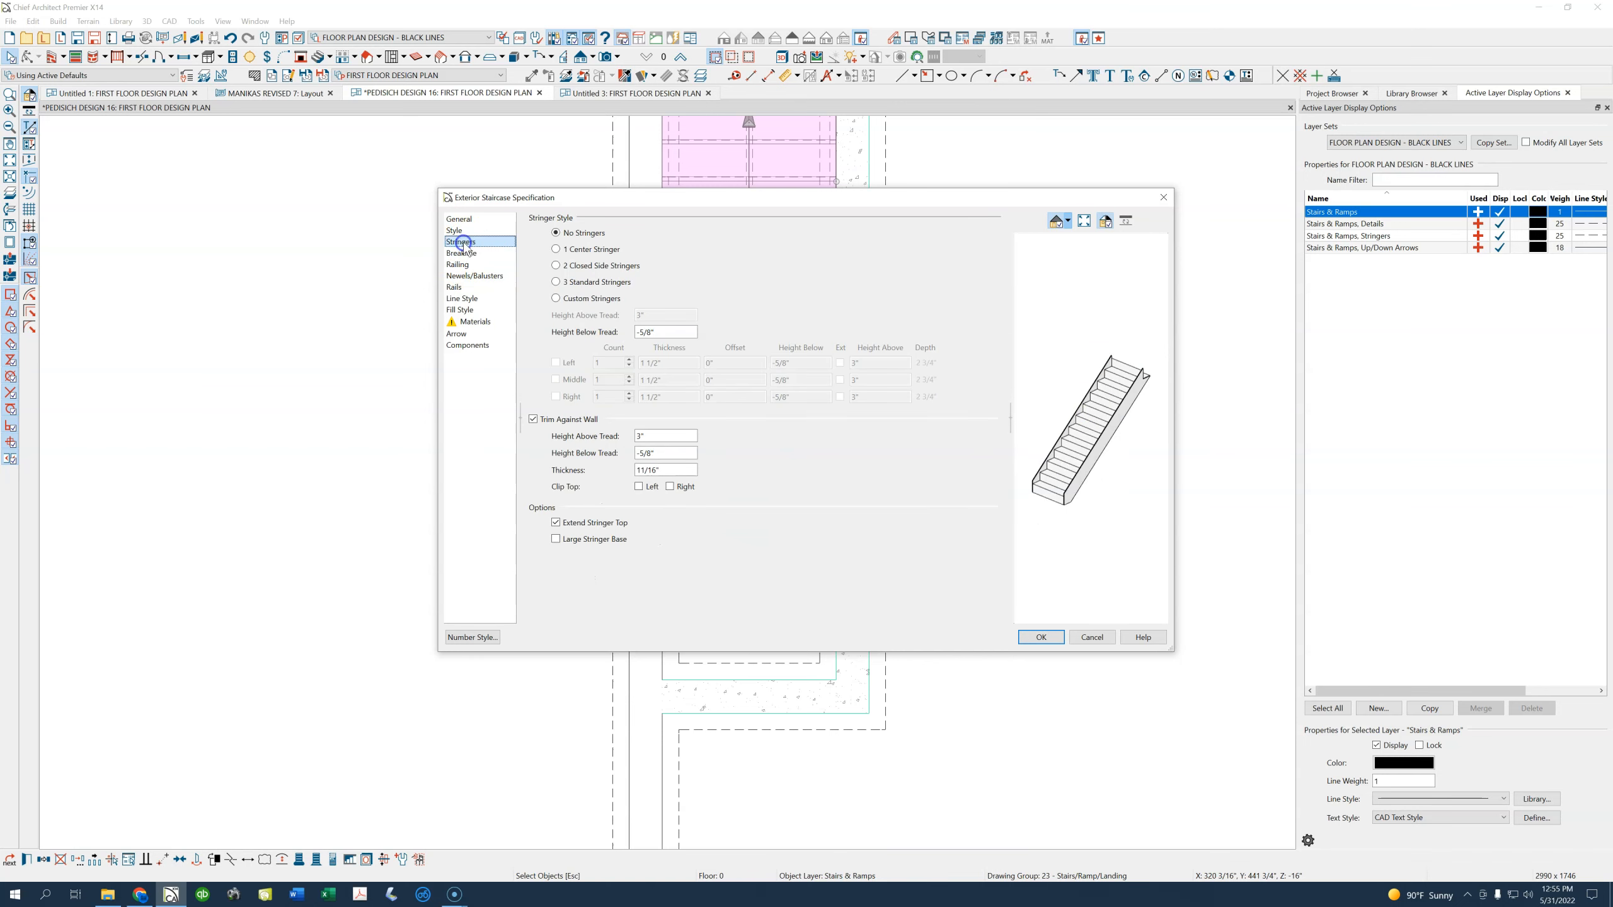
click(551, 420)
click(534, 419)
drag(1127, 407, 1072, 425)
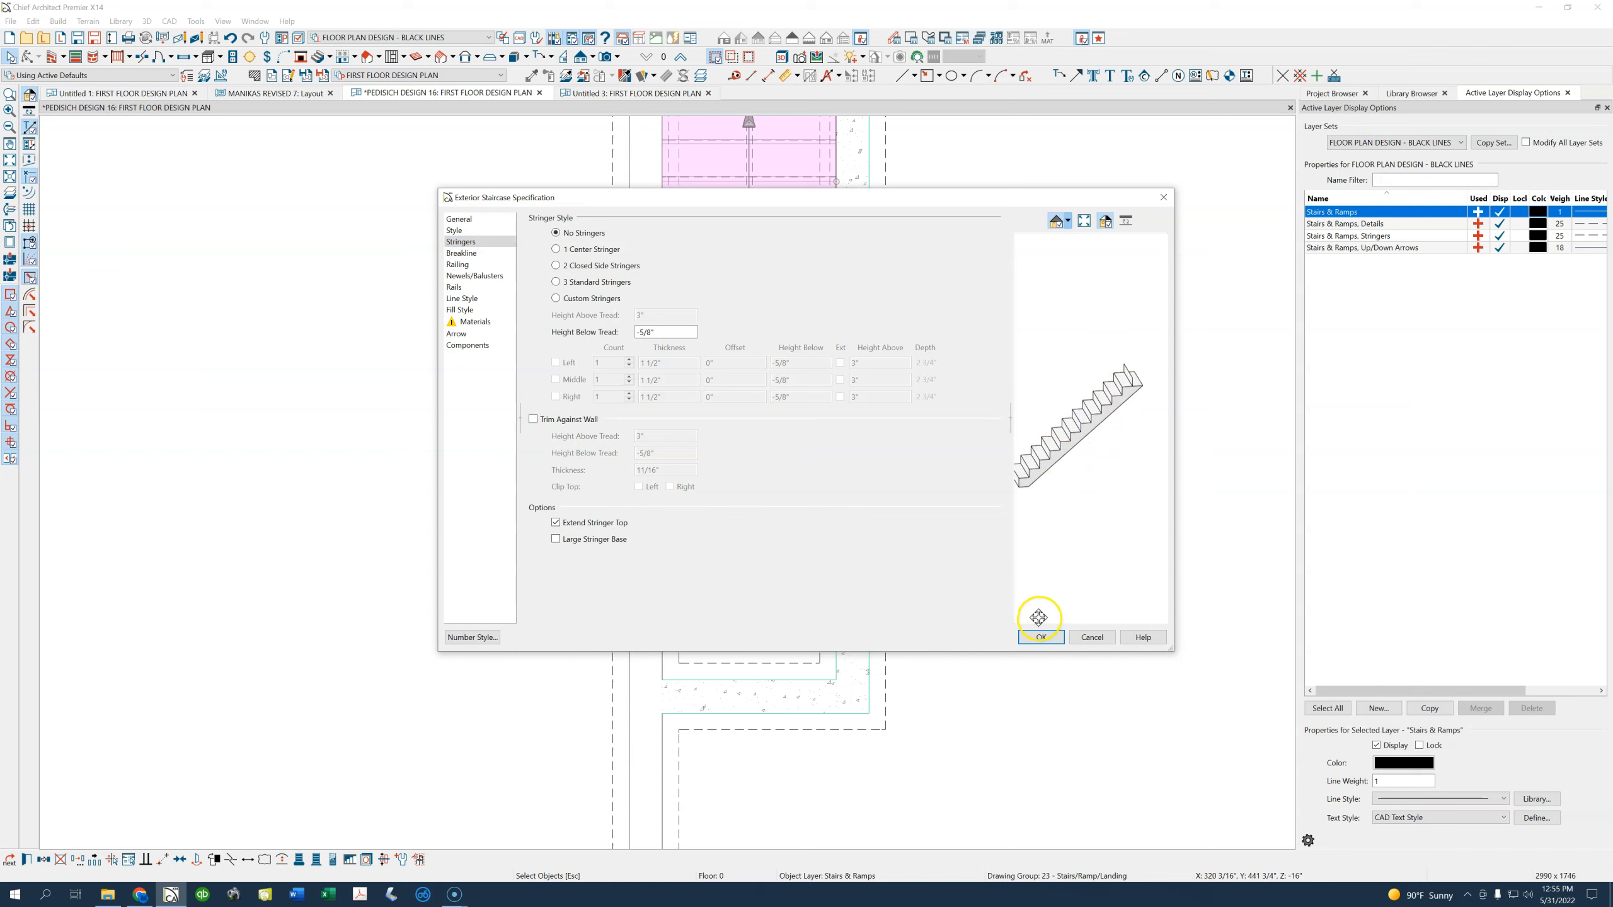
click(1039, 637)
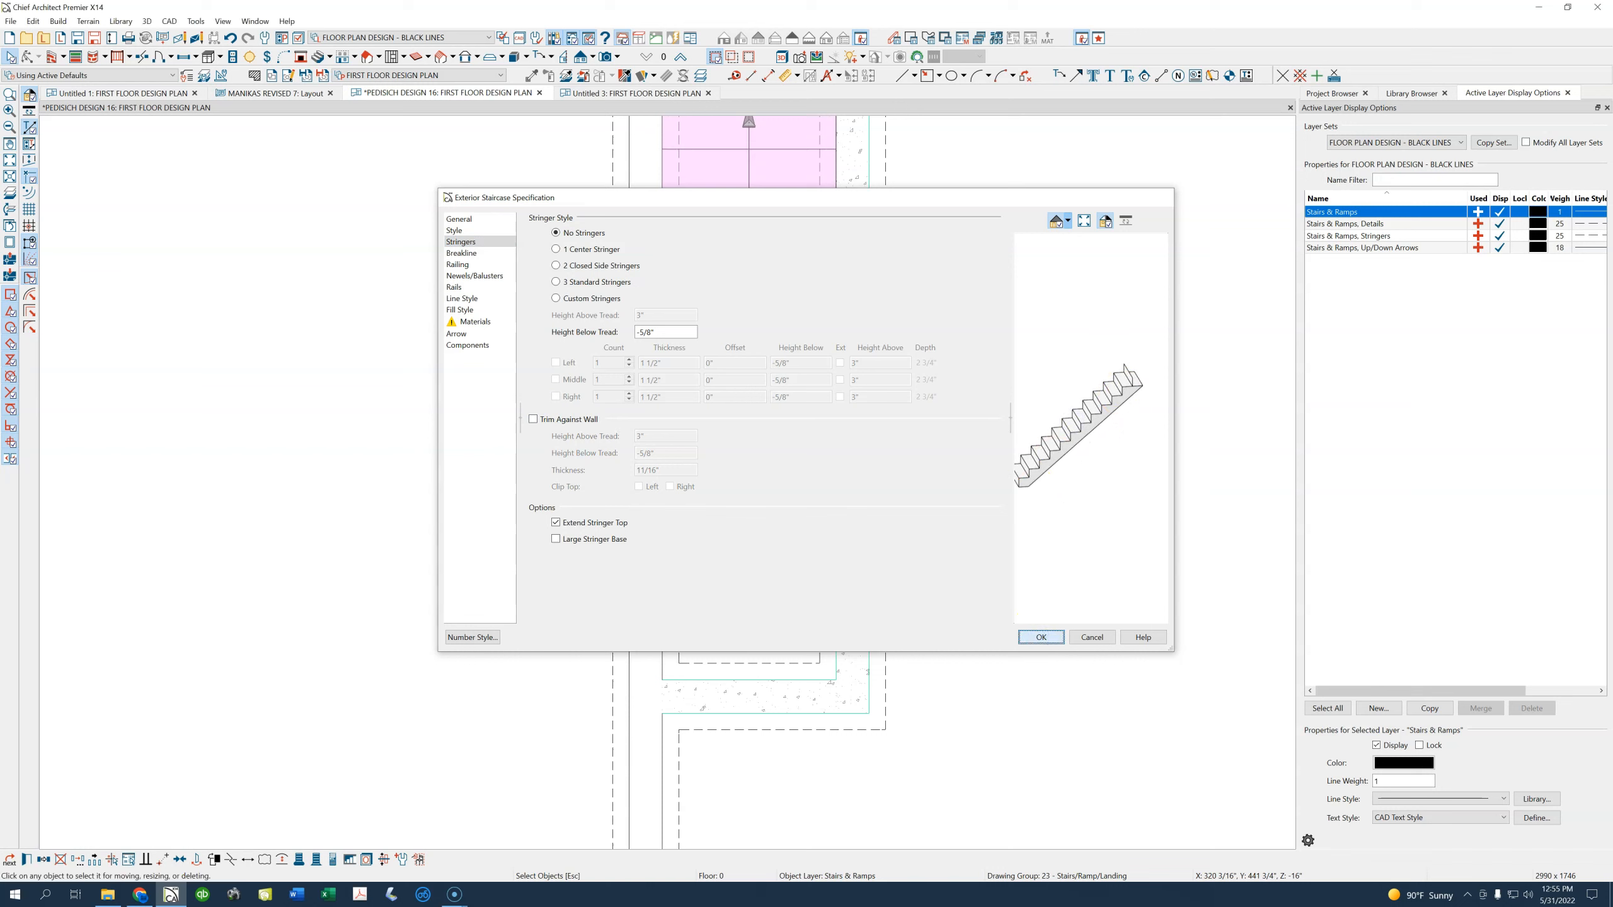
Measure the landing from the stairwell's end wall to the first step
scroll(711, 445, down, 1)
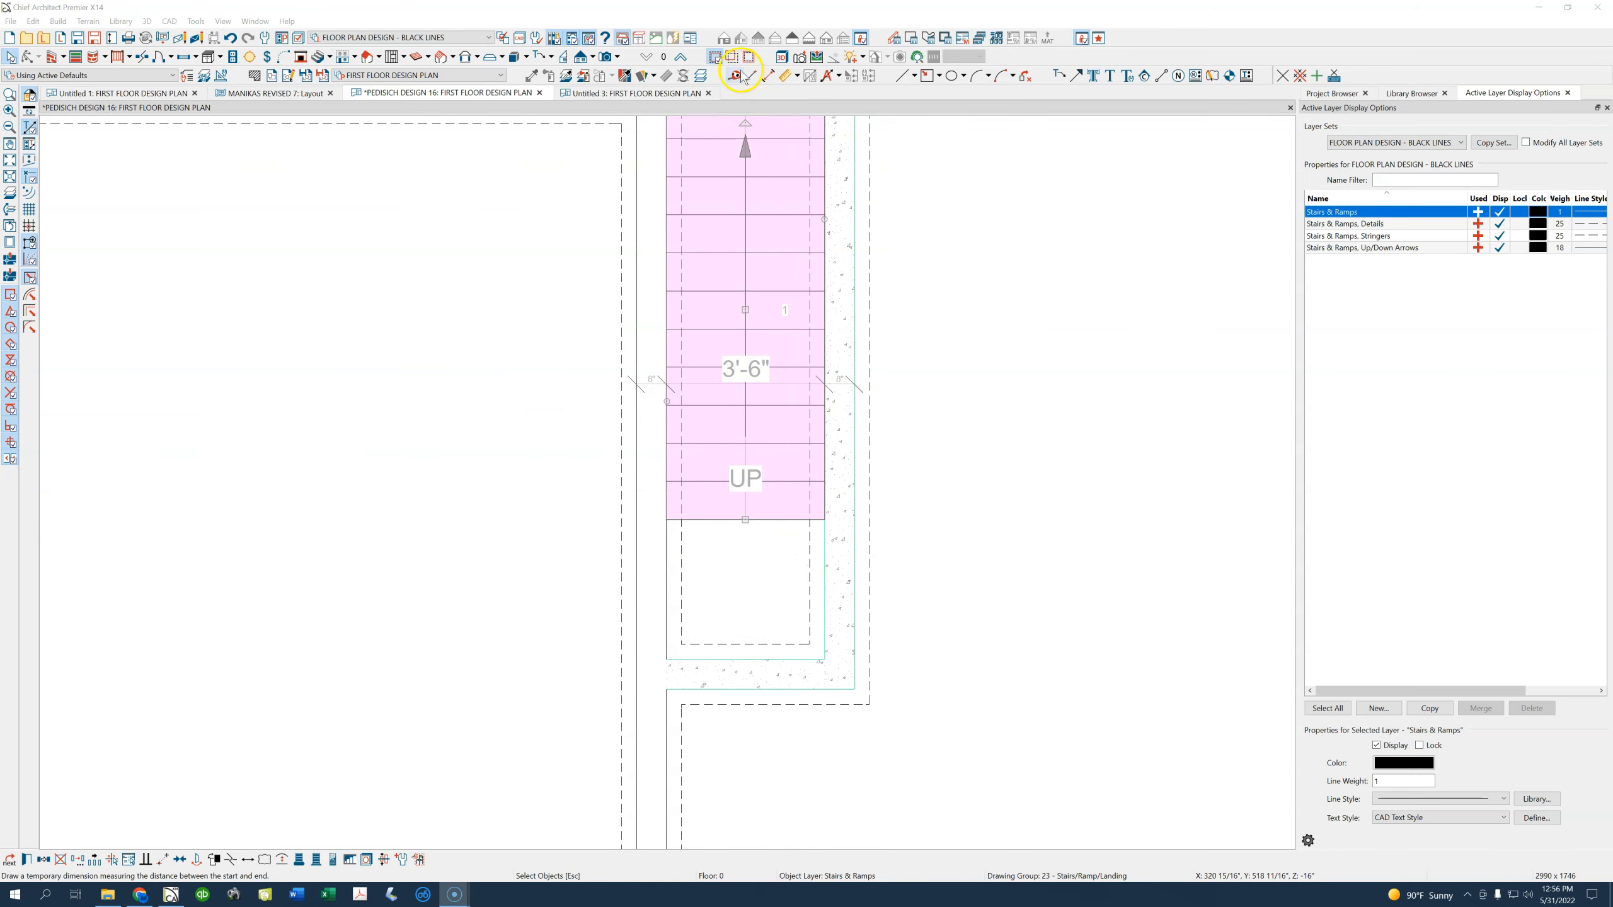
click(788, 76)
drag(703, 654, 705, 520)
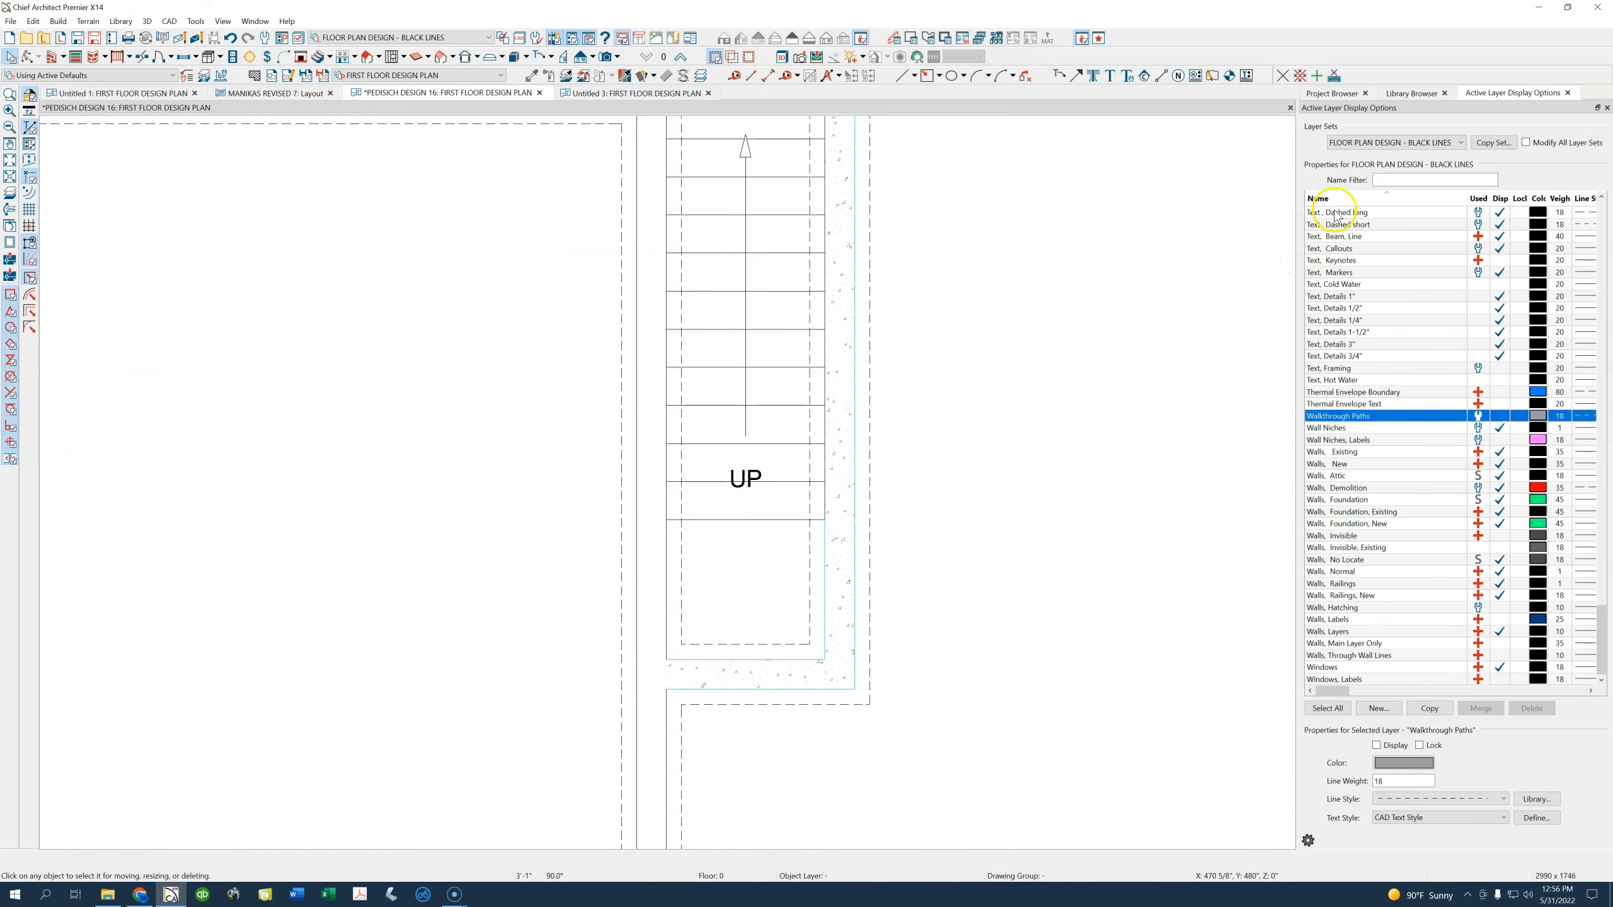
Place the library's SWING SIMPLE 3'0" SIMPSON ENTRY DOOR in the house wall beside the stair landing, and switch its hinge side
click(1349, 94)
click(1410, 94)
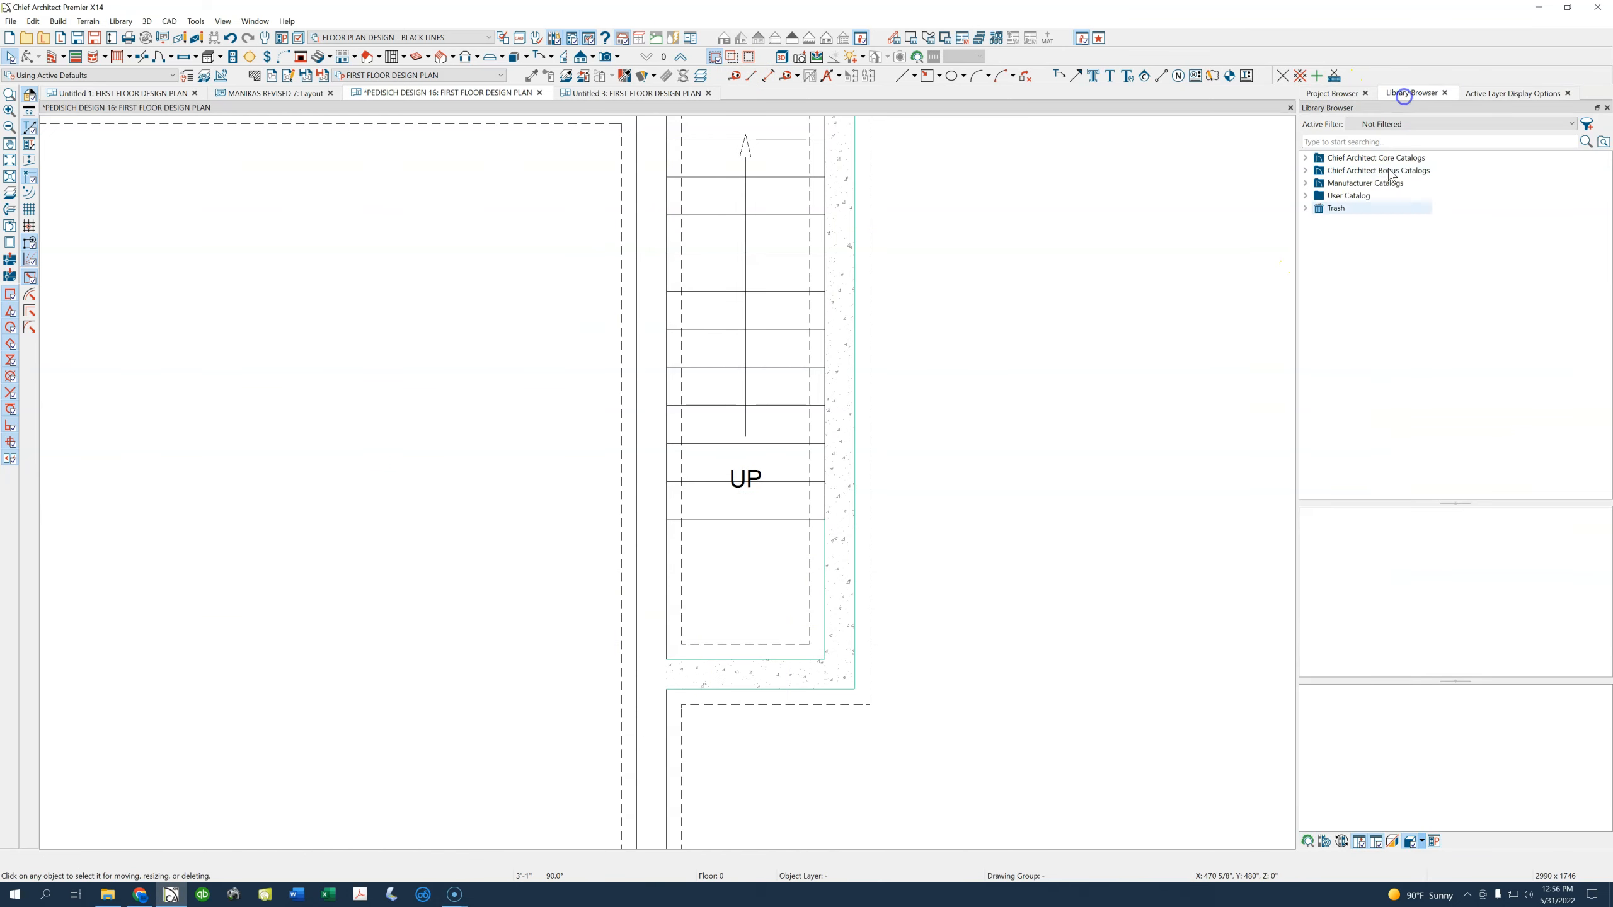
click(1305, 196)
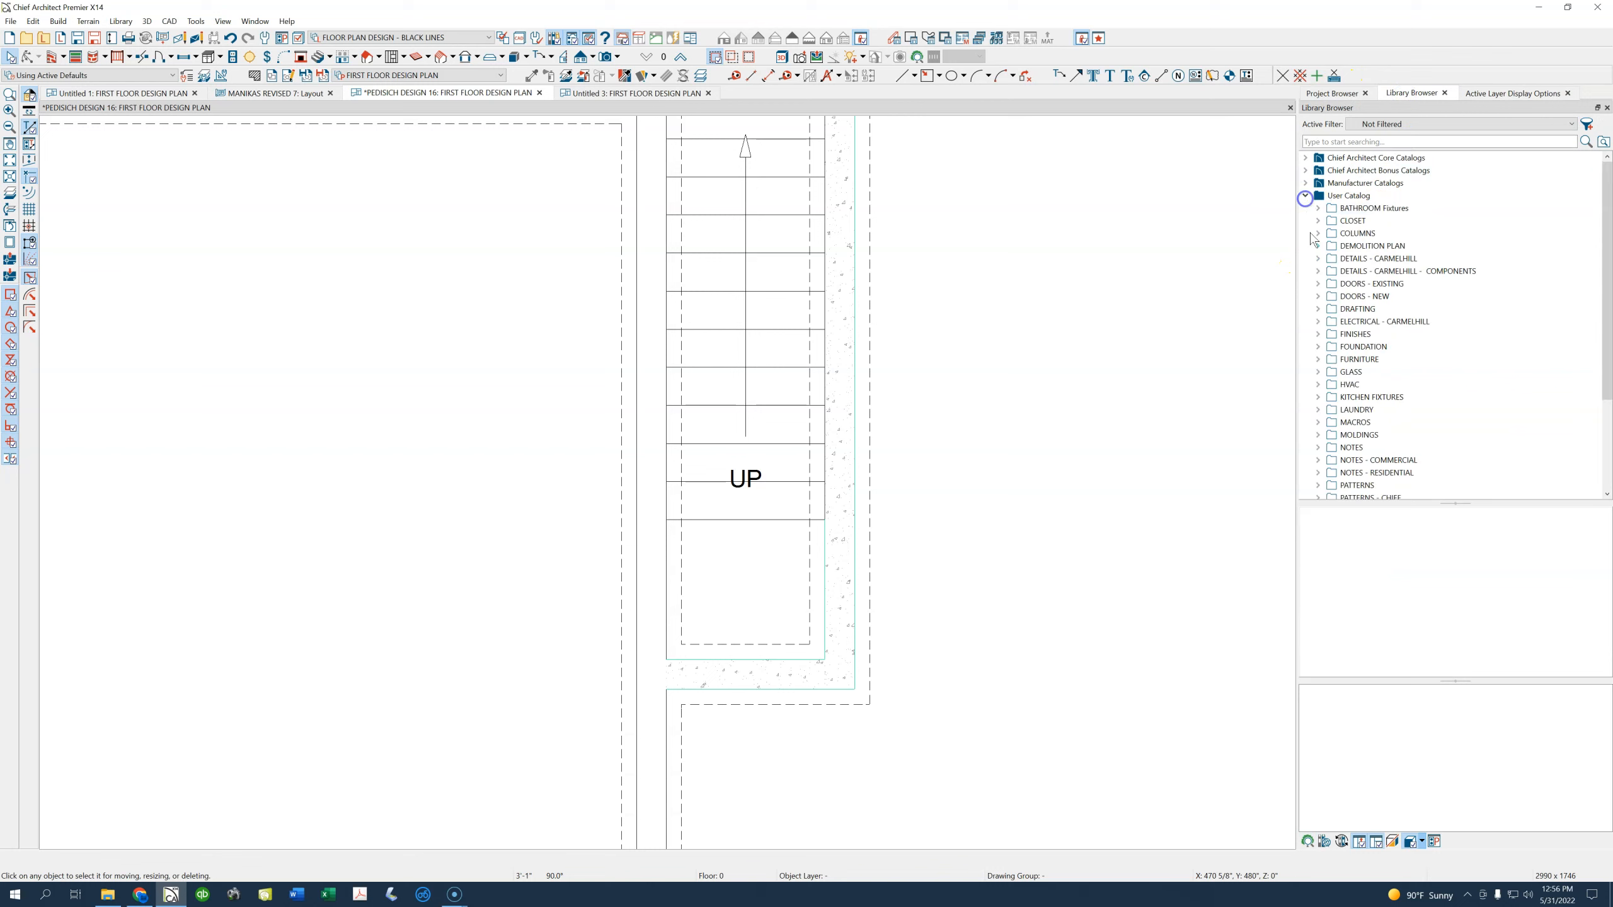
click(1317, 296)
click(1331, 409)
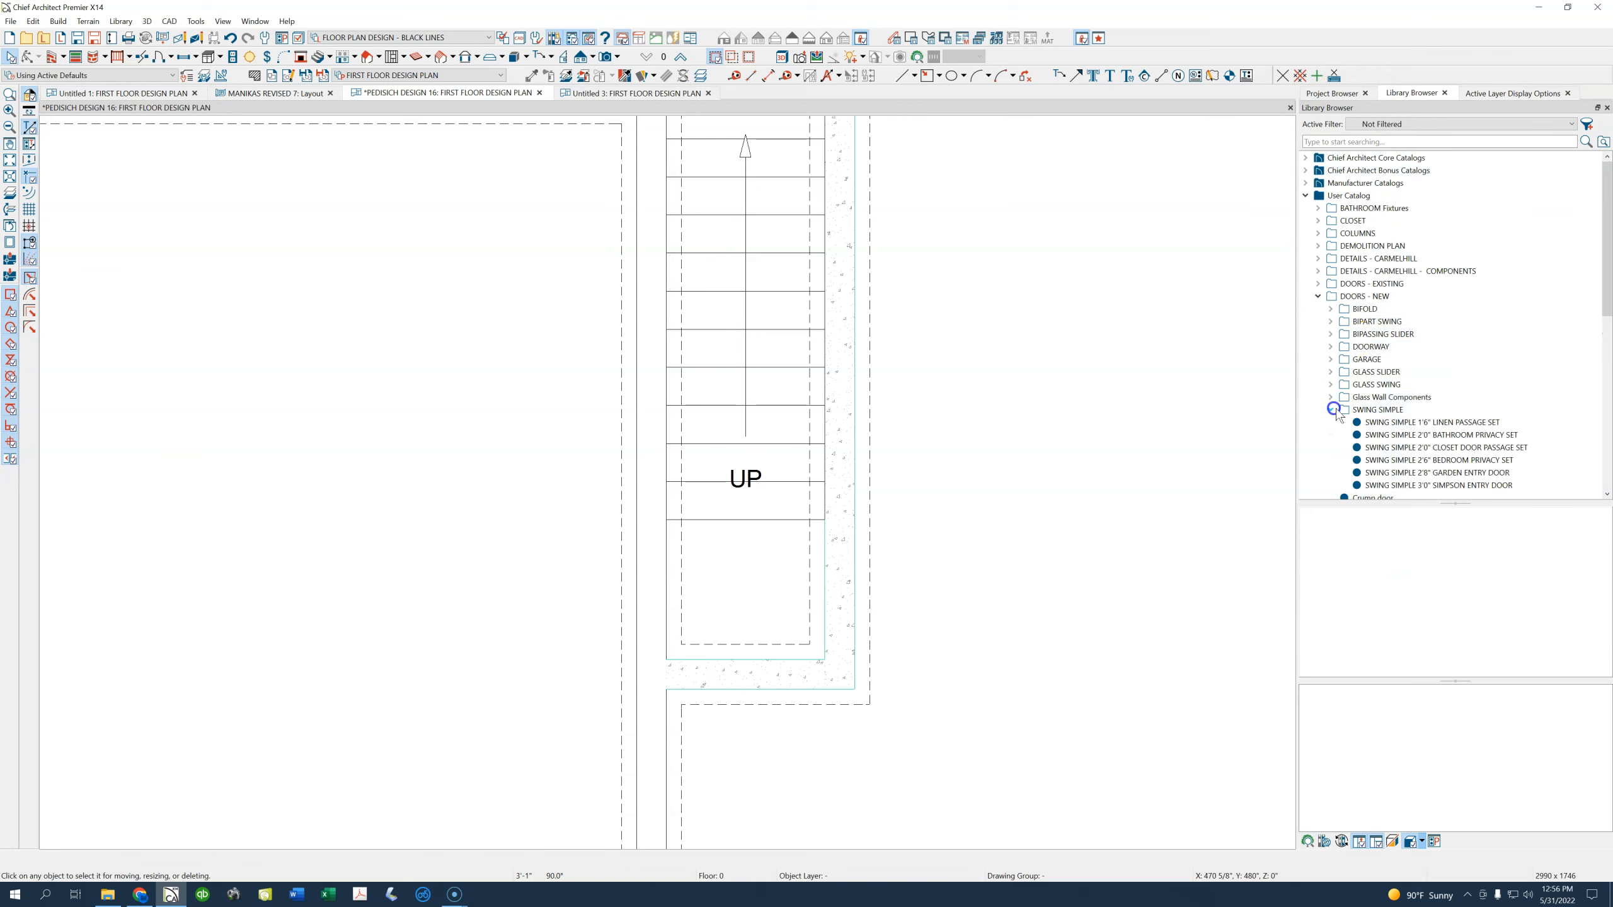
click(1397, 447)
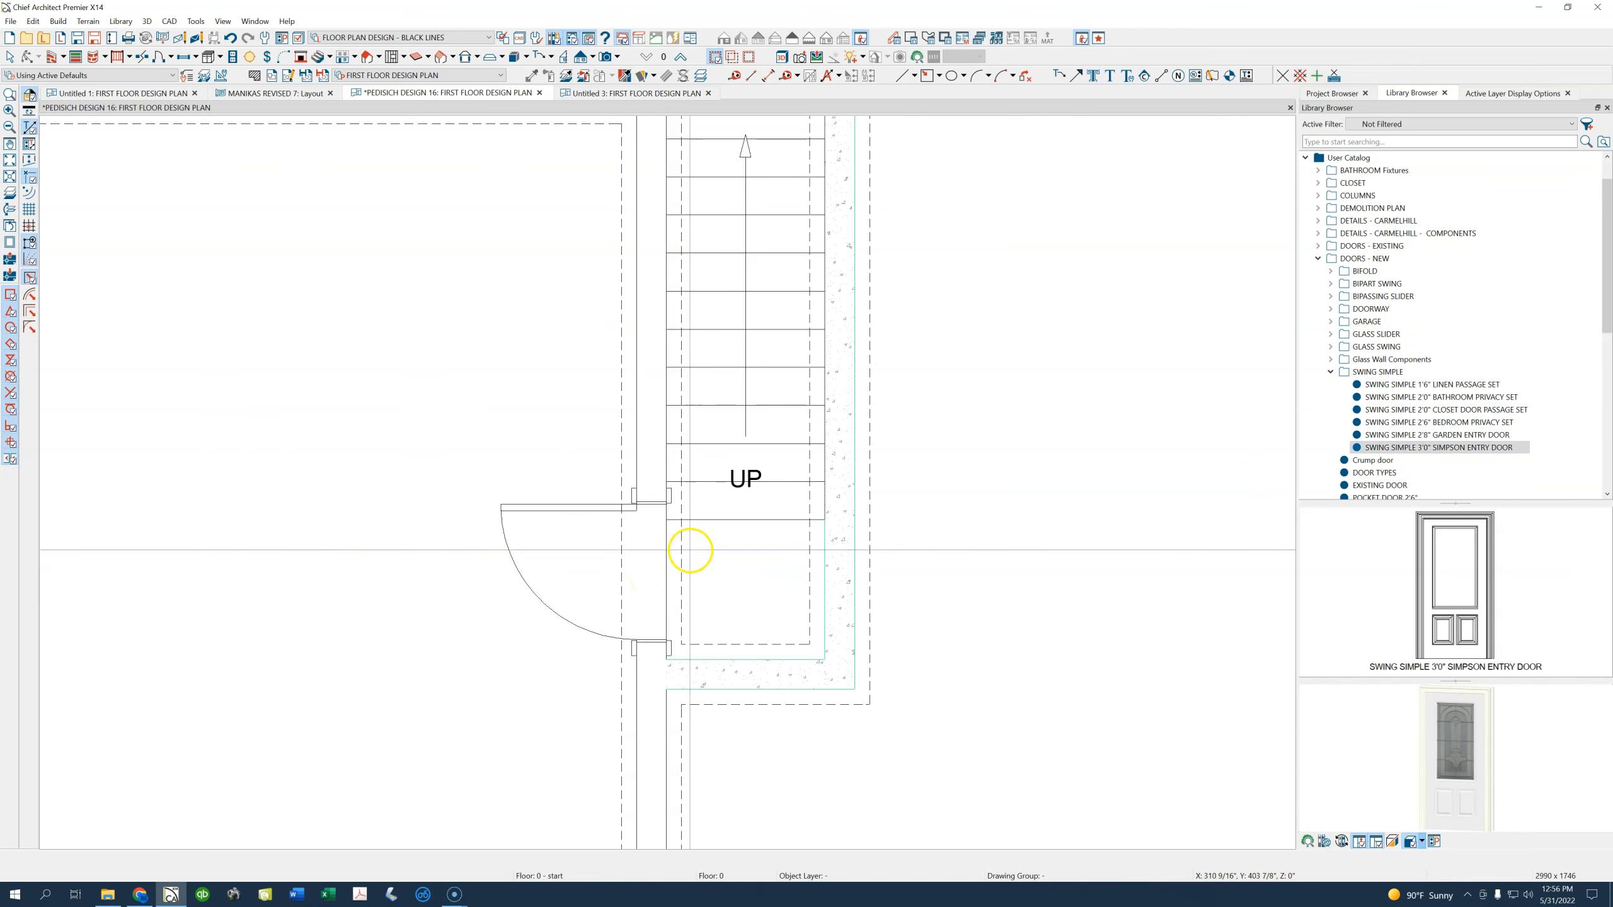
click(651, 572)
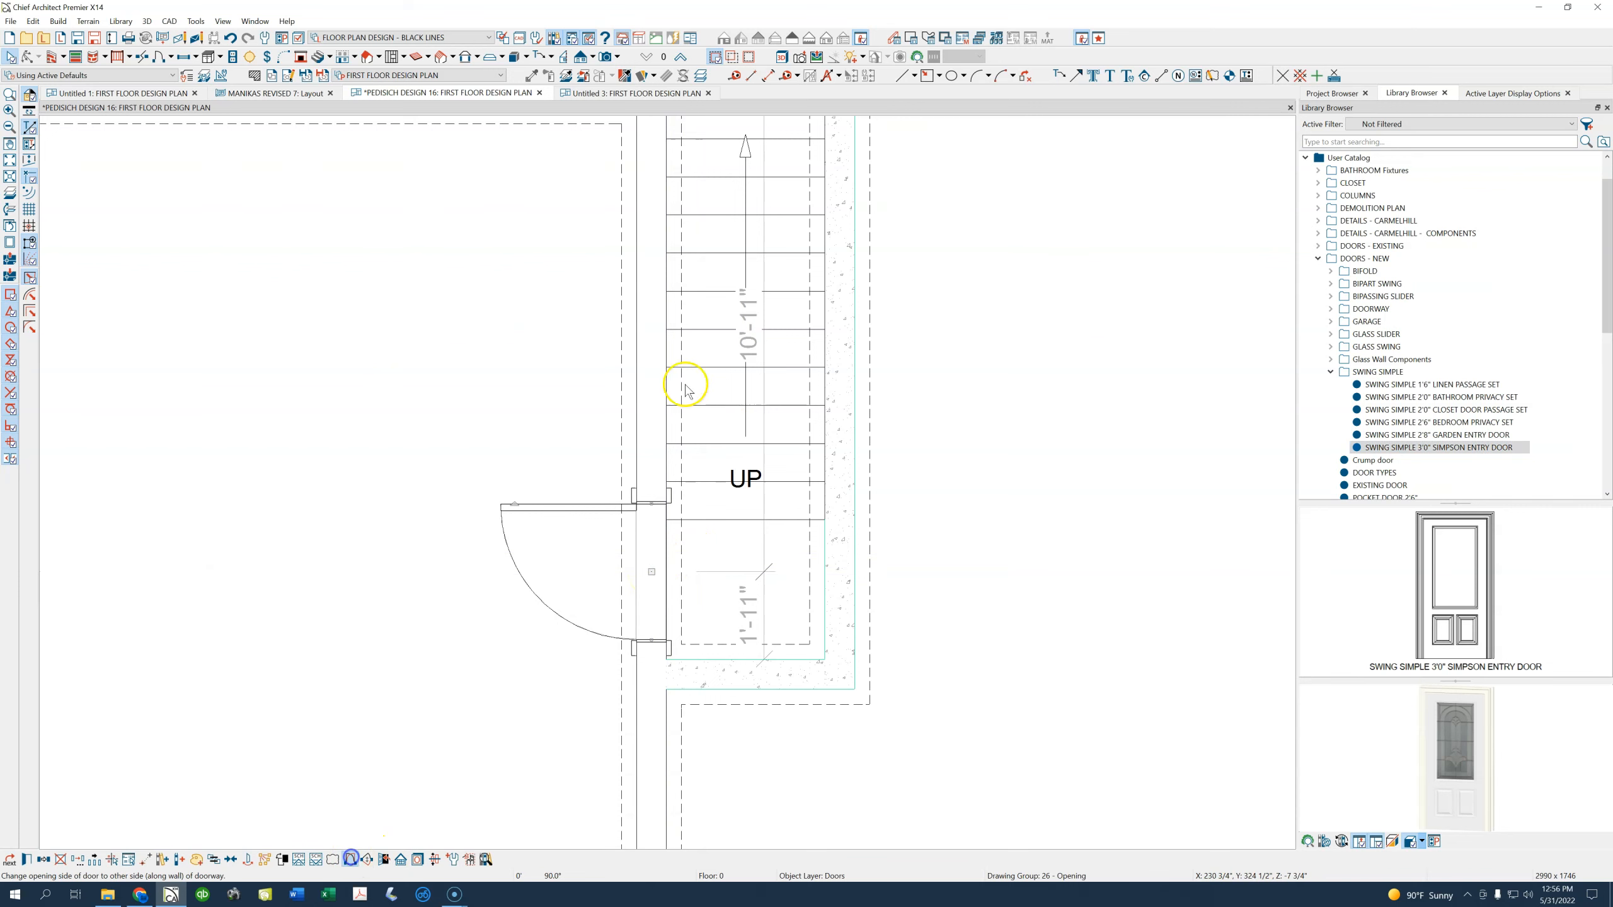
Move the staircase away from the stairwell's end wall to leave a landing about 3'-11" long, and measure the landing
click(663, 436)
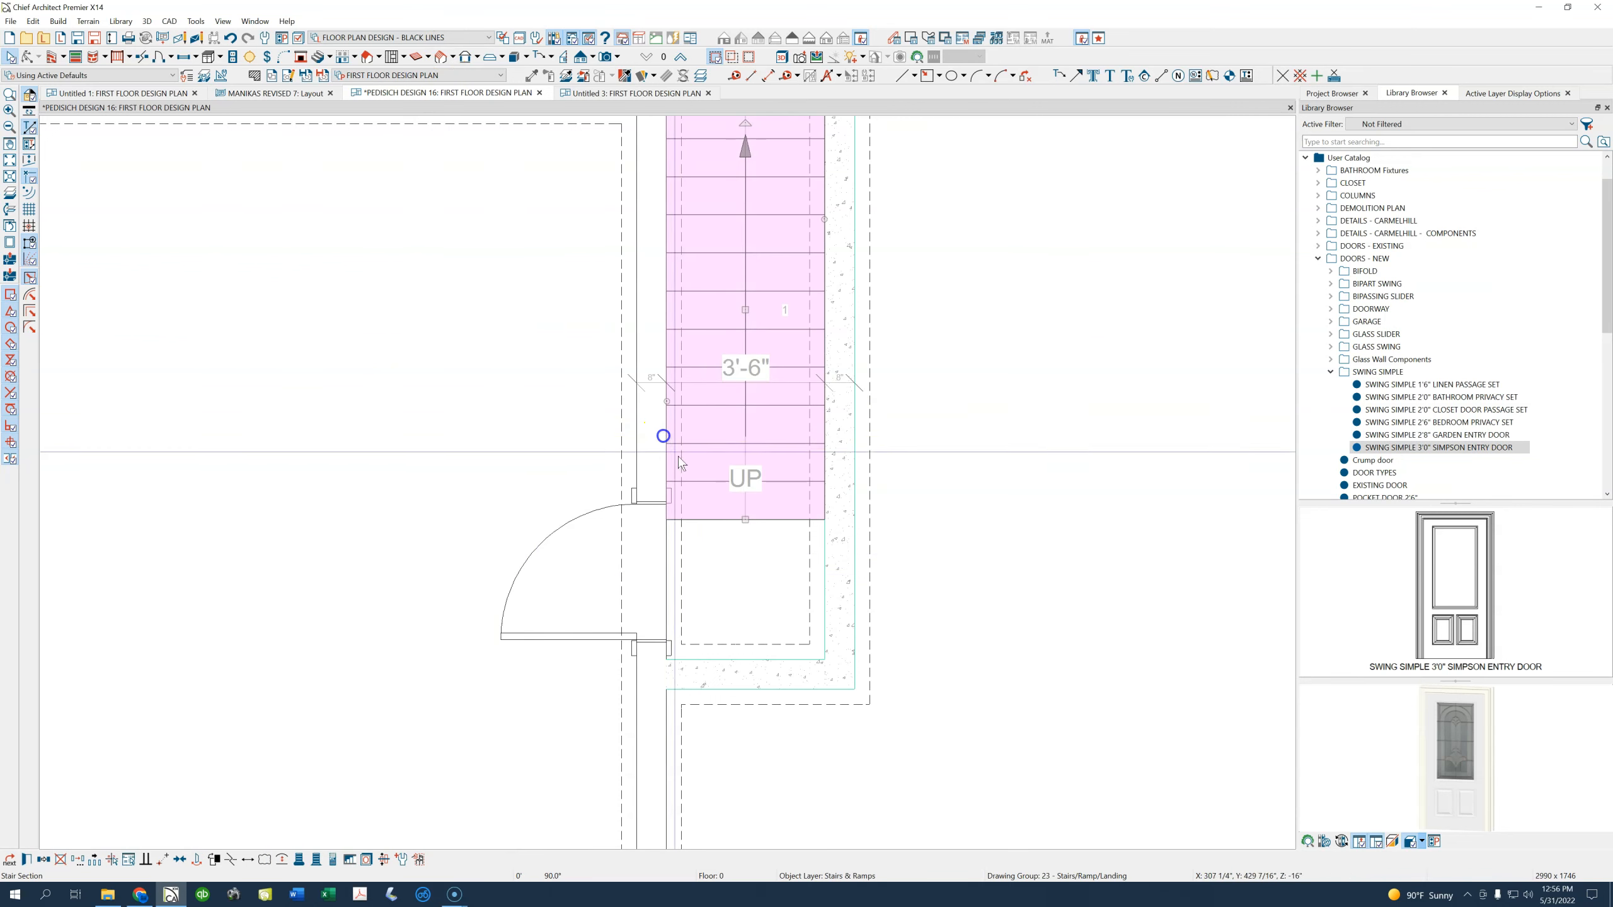
drag(745, 310, 742, 269)
drag(698, 503, 759, 653)
click(735, 76)
scroll(720, 486, down, 3)
scroll(696, 508, up, 3)
scroll(697, 507, up, 2)
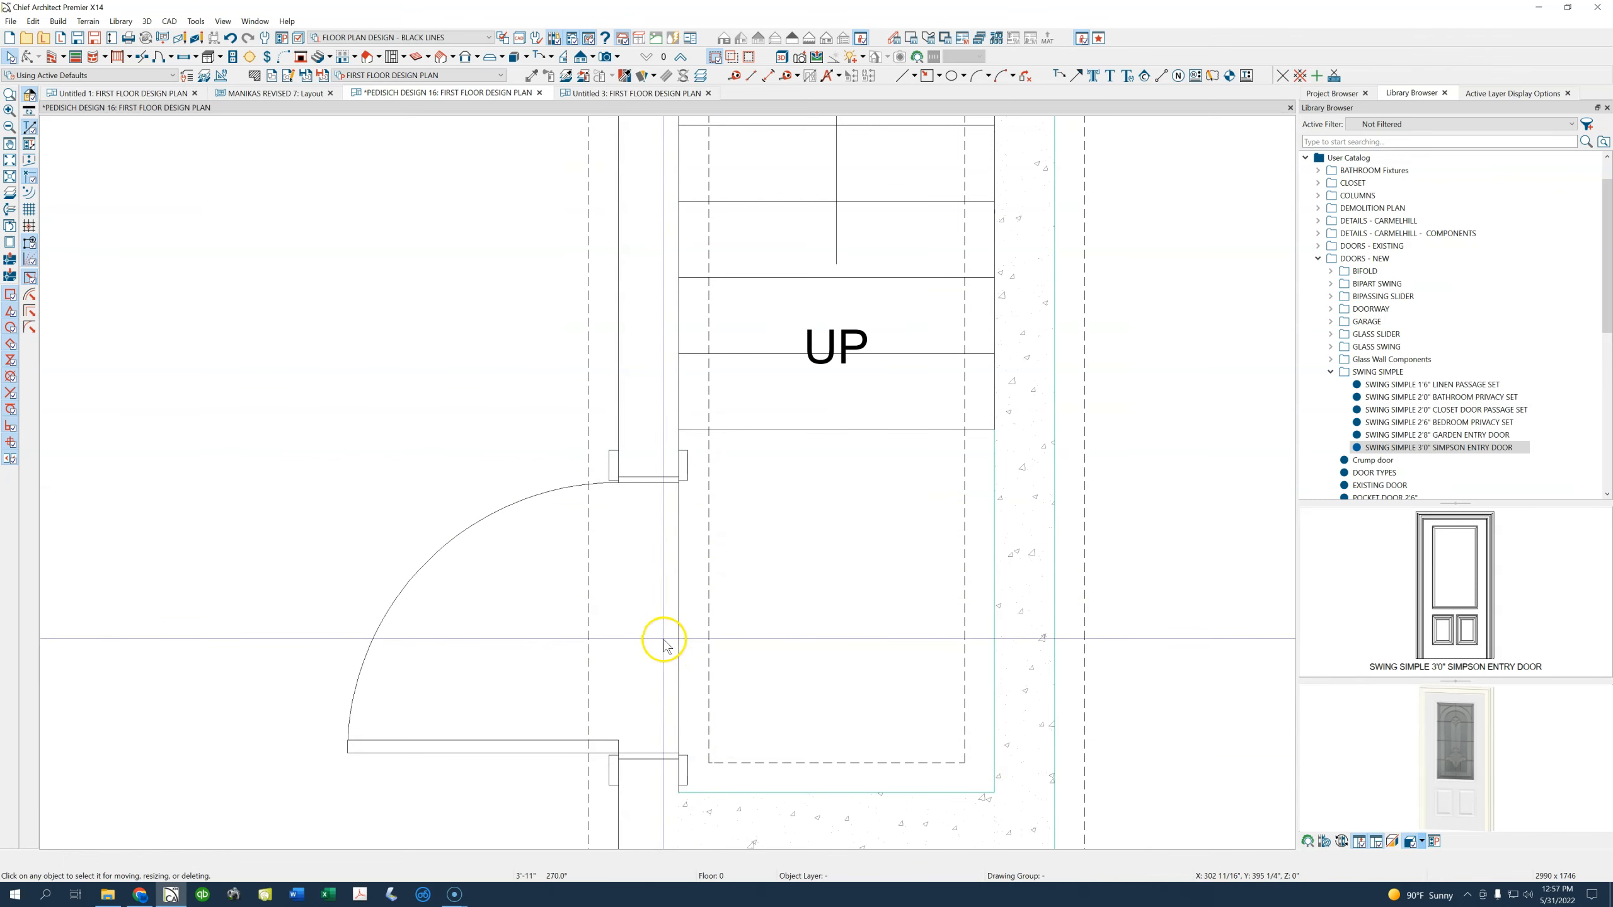
scroll(668, 643, down, 3)
scroll(660, 643, down, 1)
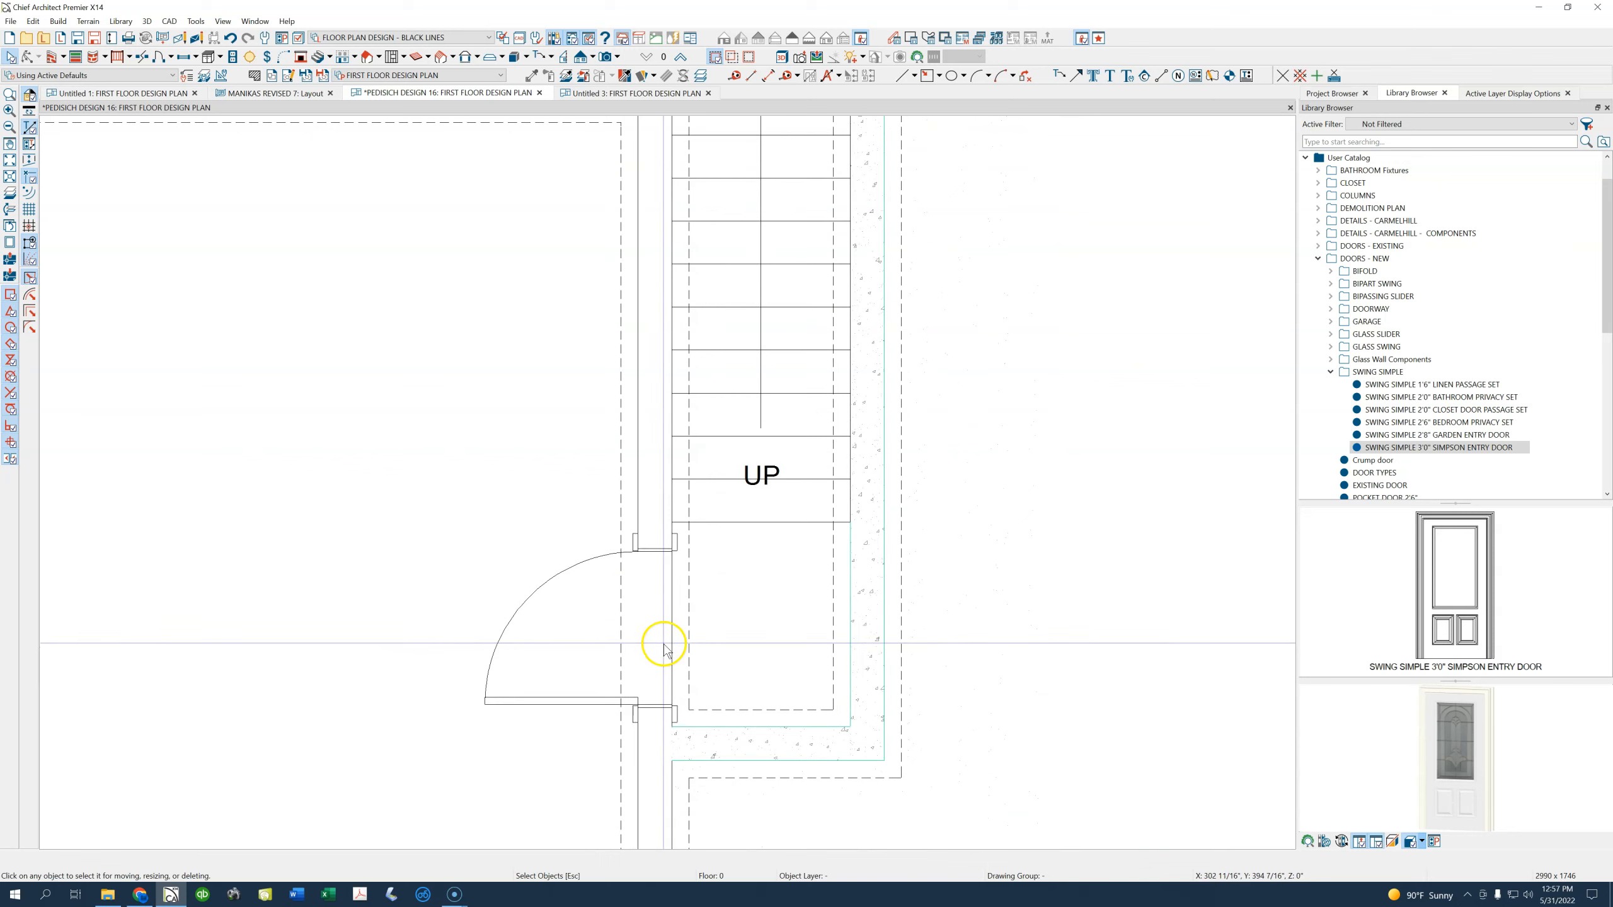
scroll(541, 537, down, 1)
scroll(541, 537, down, 2)
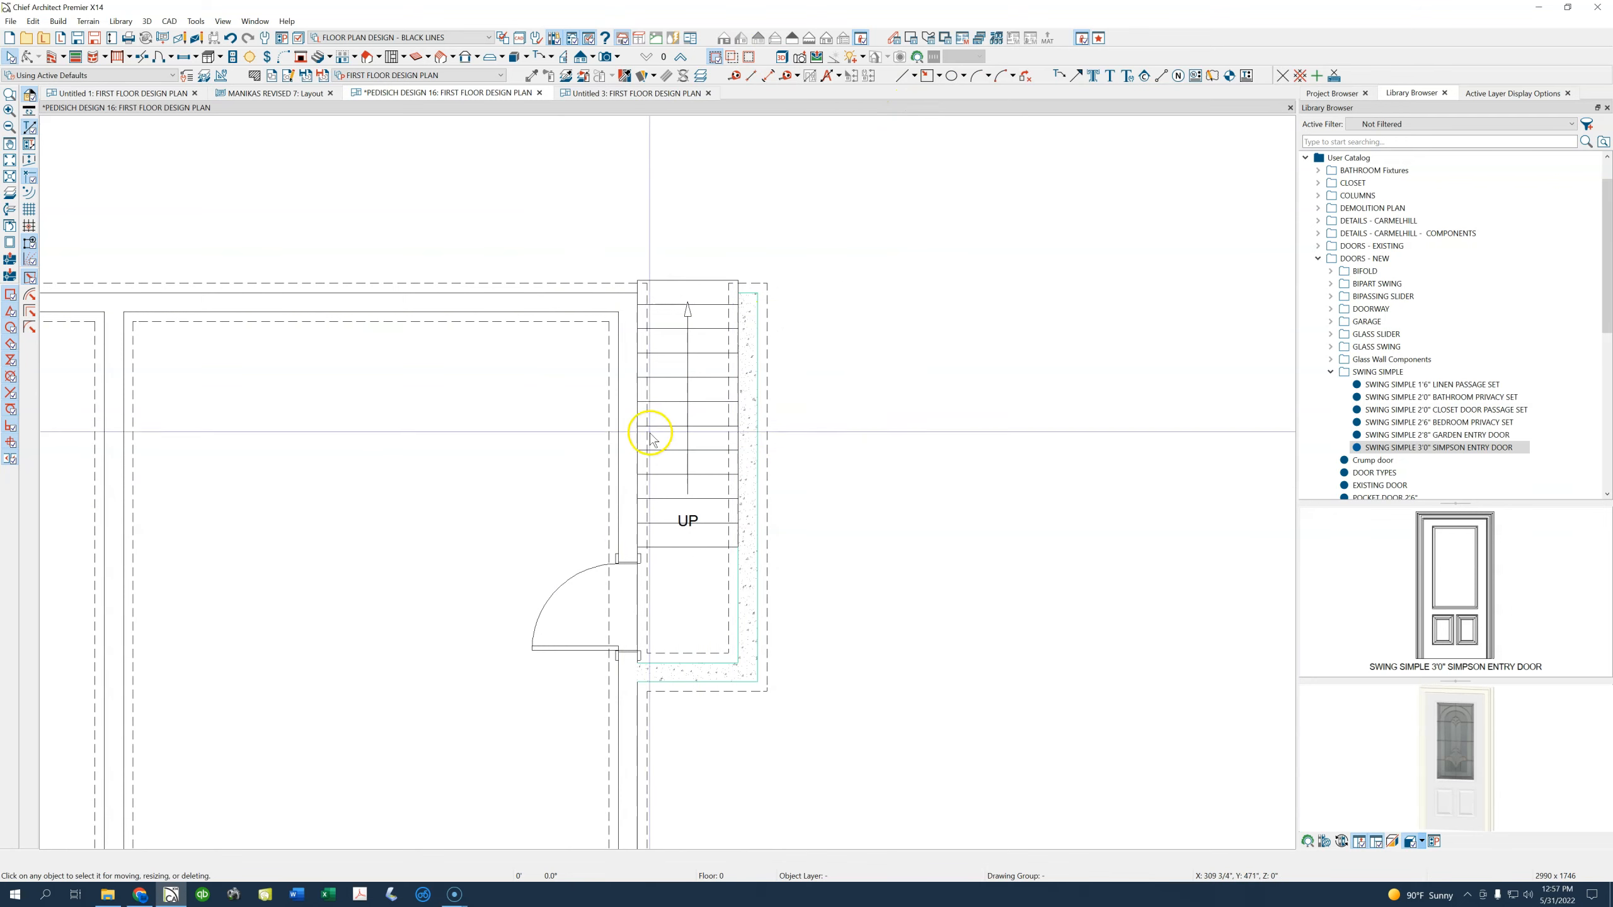
Reverse the stairwell's outer foundation wall and draw a matching wall about 4'-2" long across the open end to the house
click(744, 296)
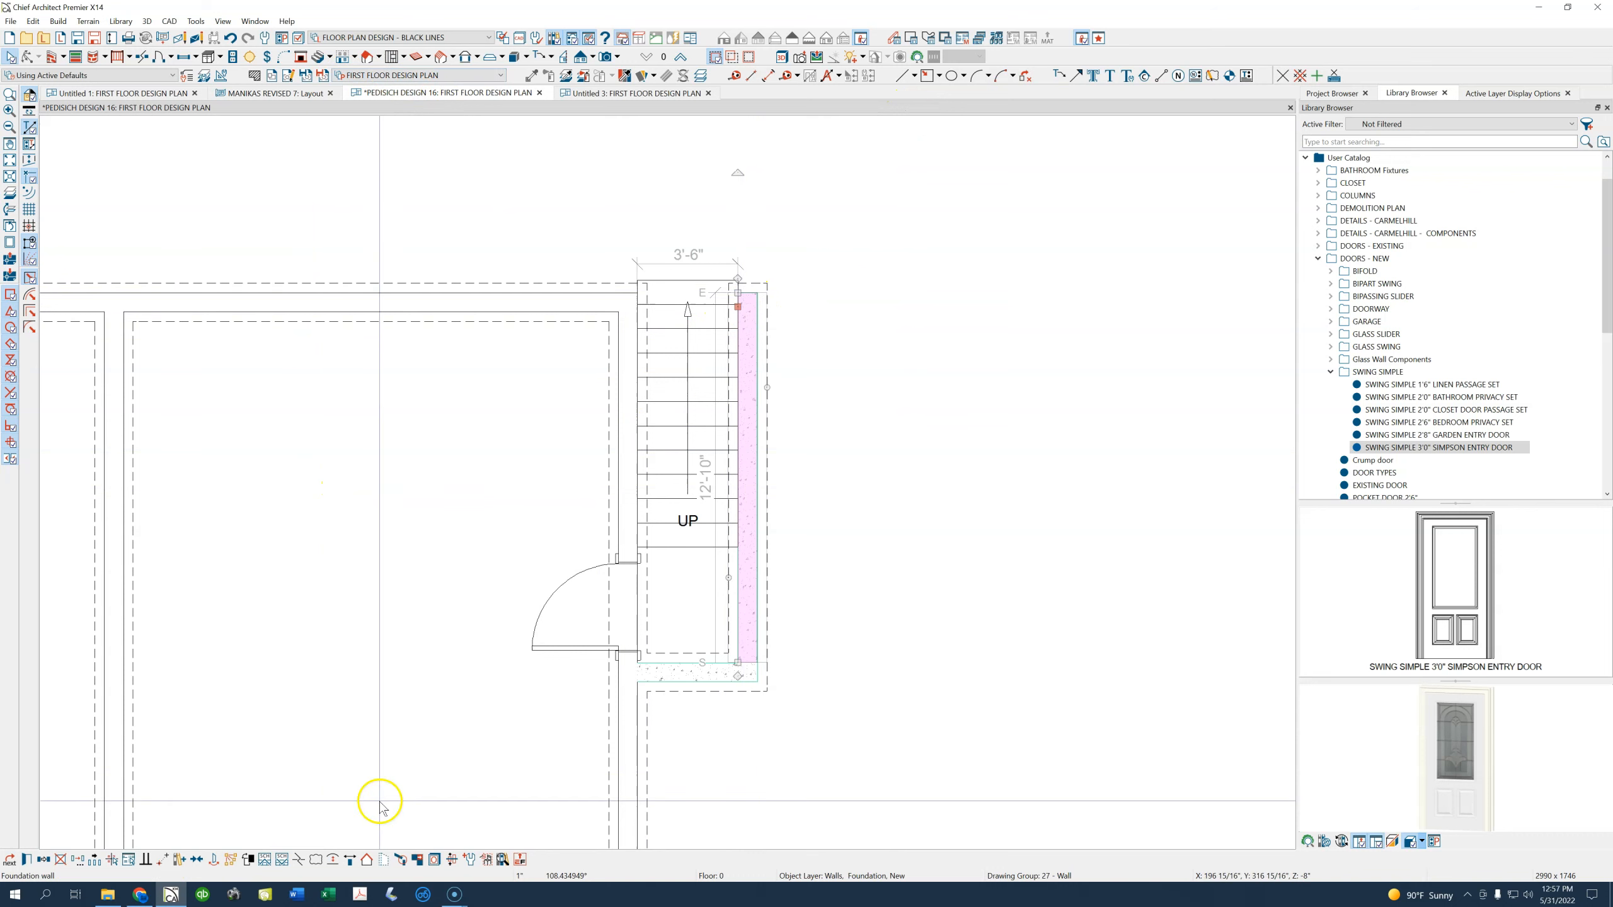
click(350, 858)
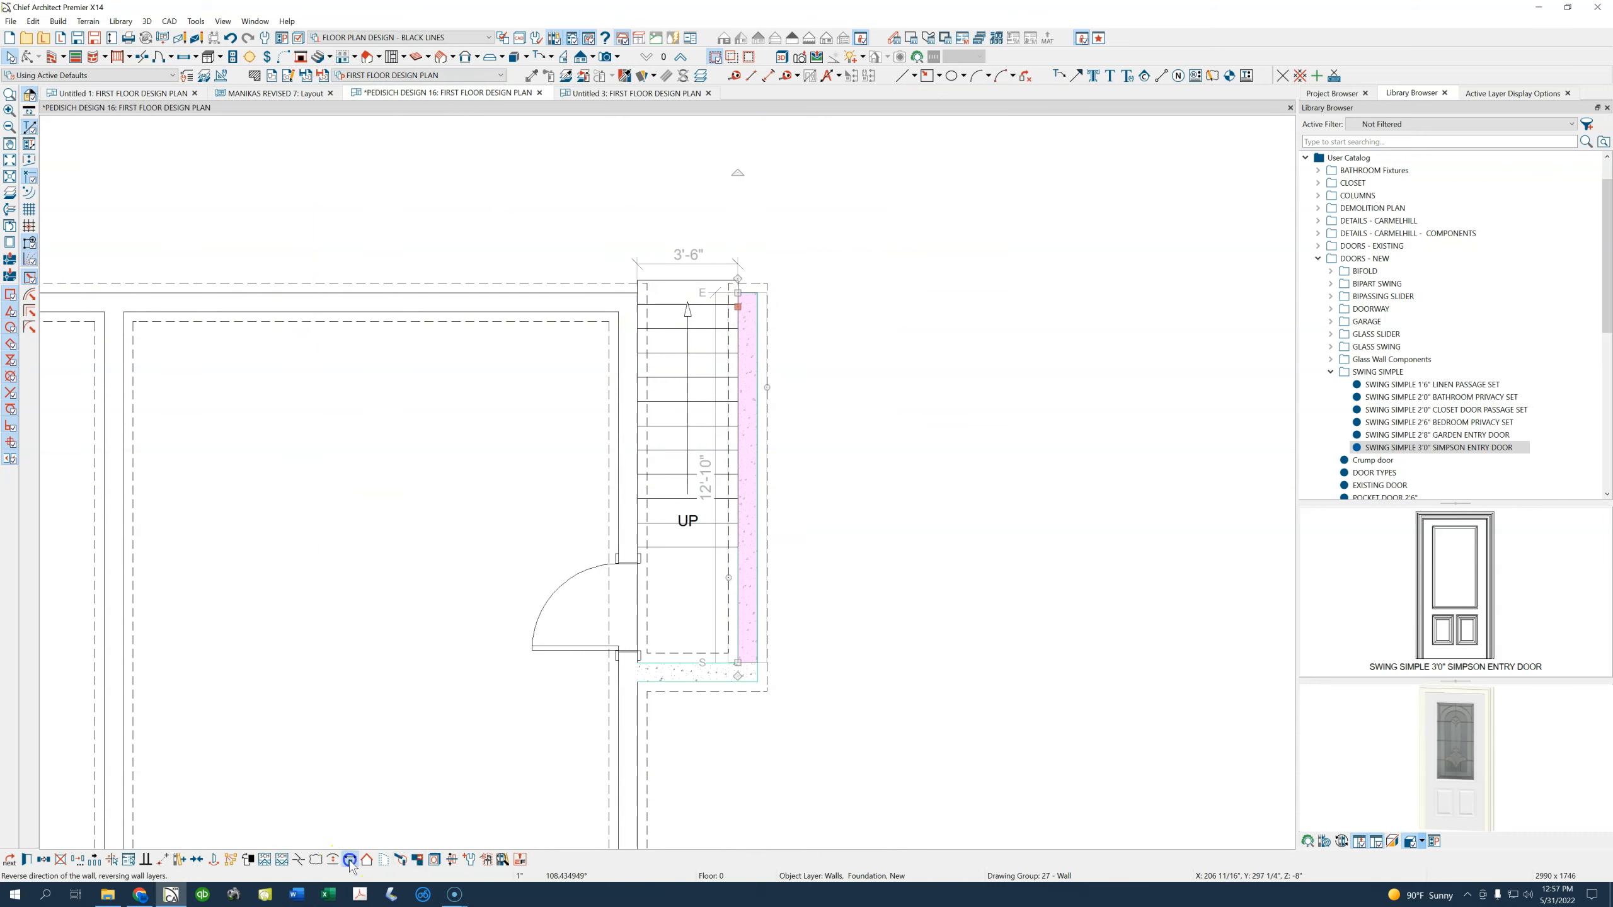
drag(745, 284, 641, 293)
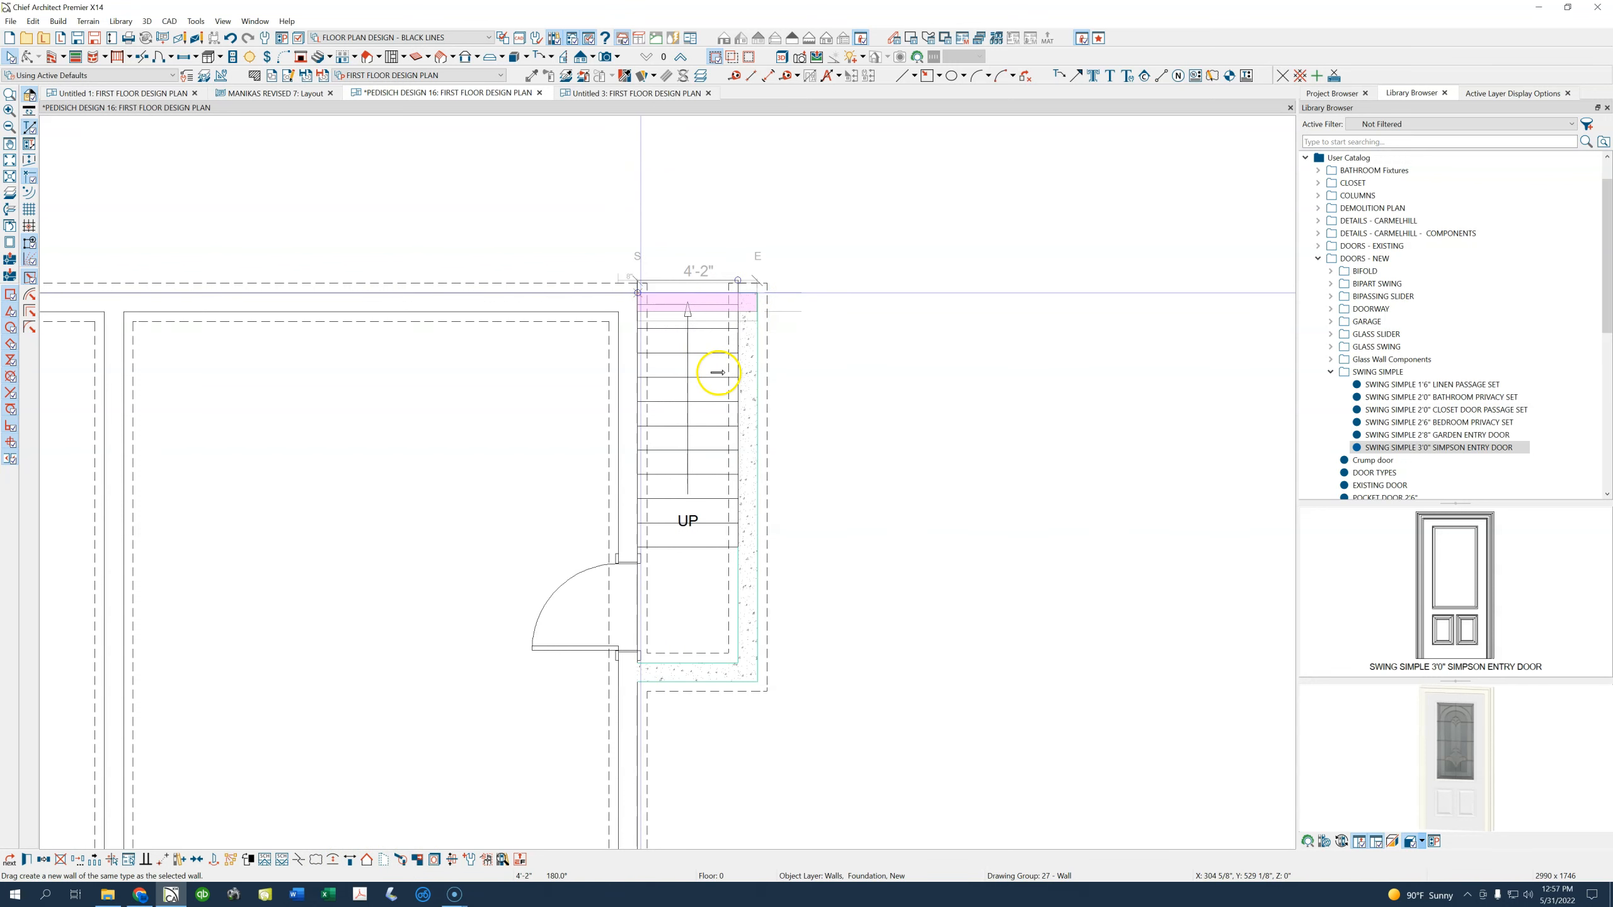
Open the structure settings of the PROPOSED CELLAR room and switch the dialog number style to feet and fractional inches
click(683, 588)
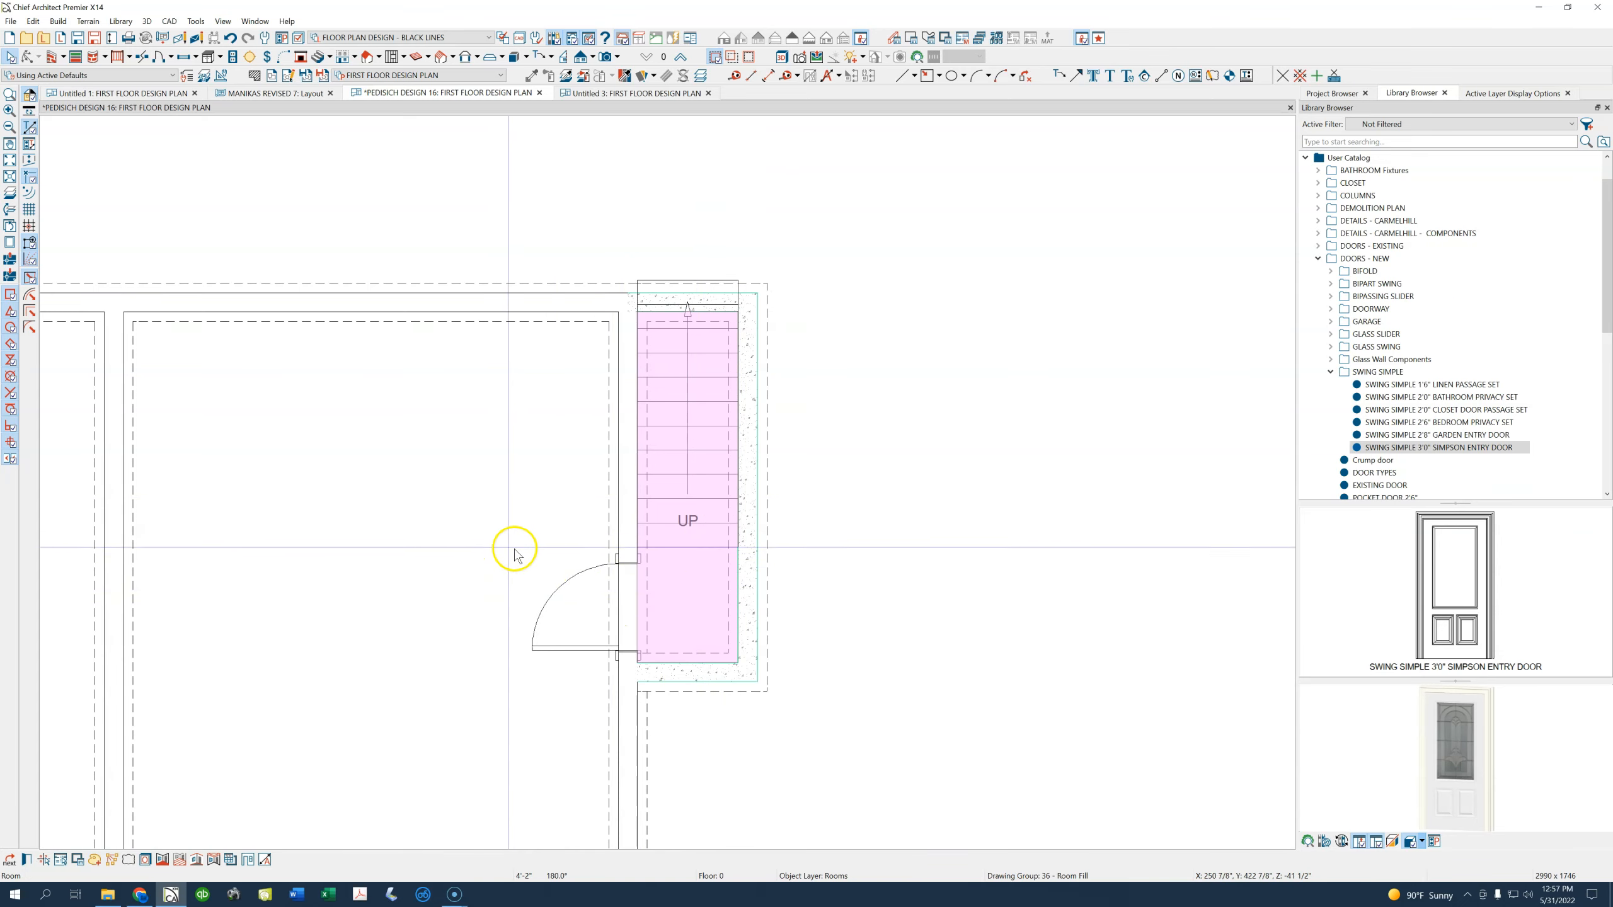
scroll(901, 635, down, 8)
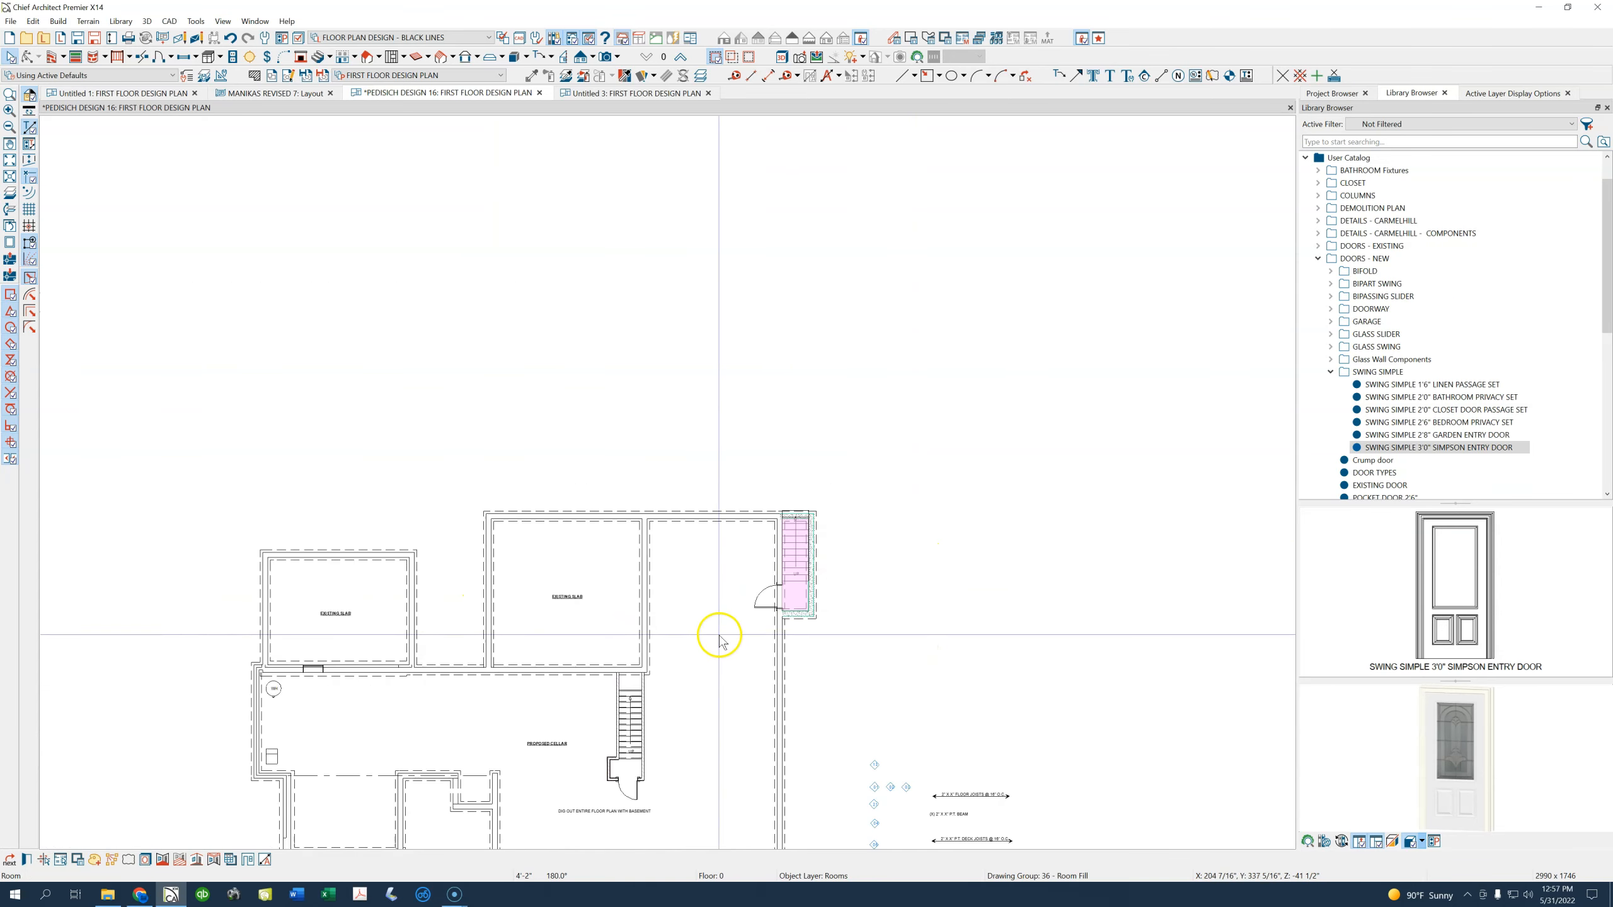
scroll(720, 683, up, 3)
click(724, 610)
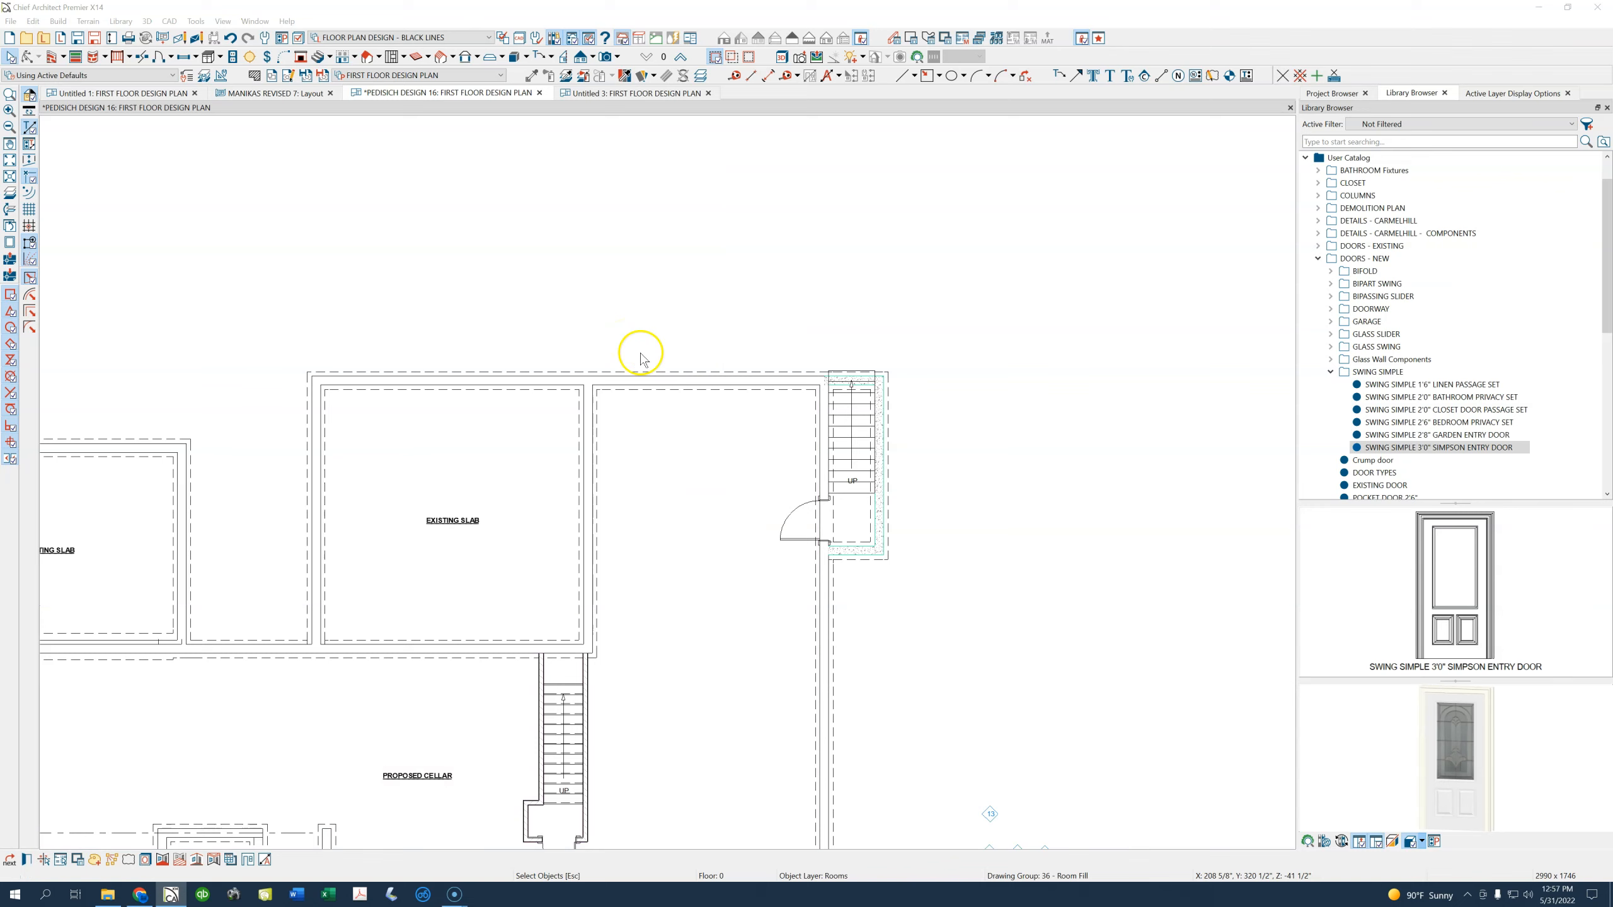
double_click(645, 387)
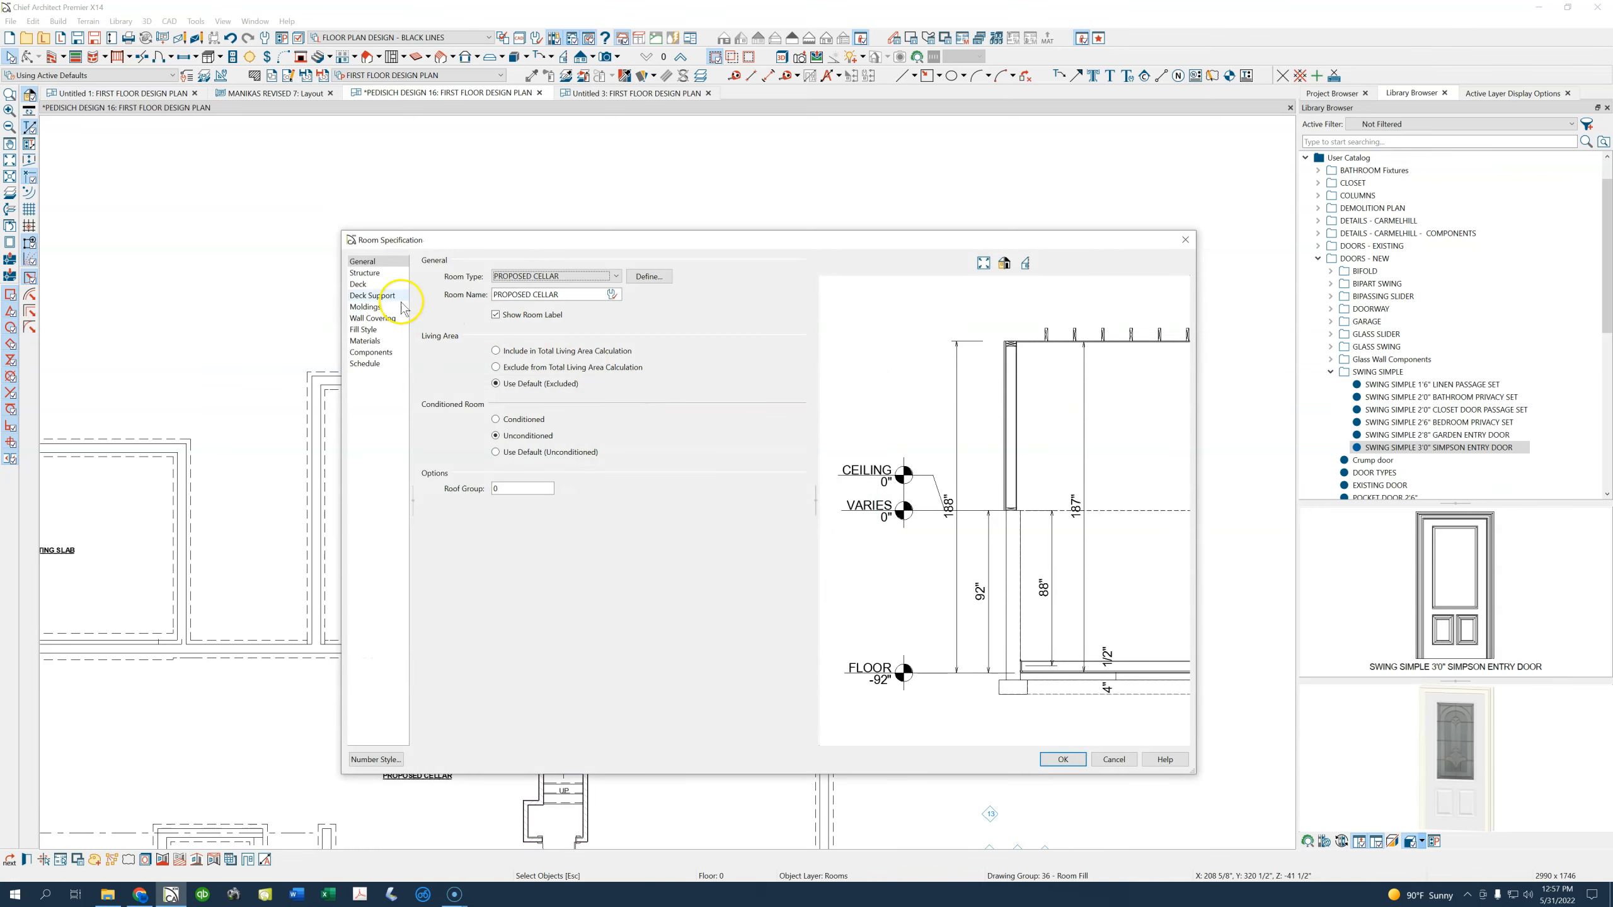
click(366, 273)
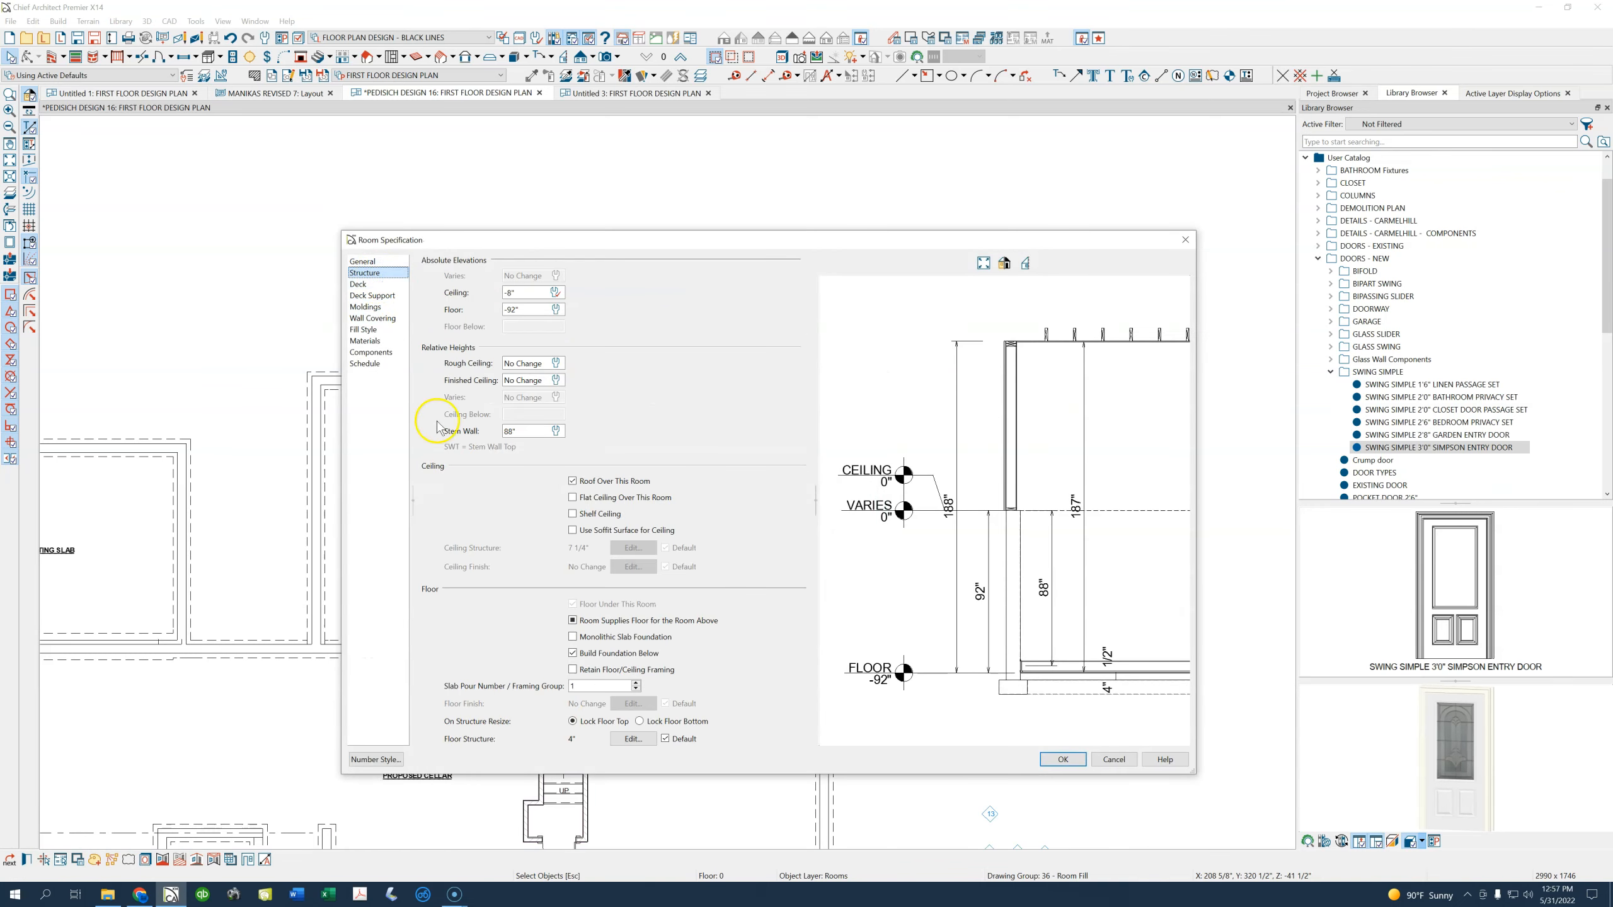
click(376, 759)
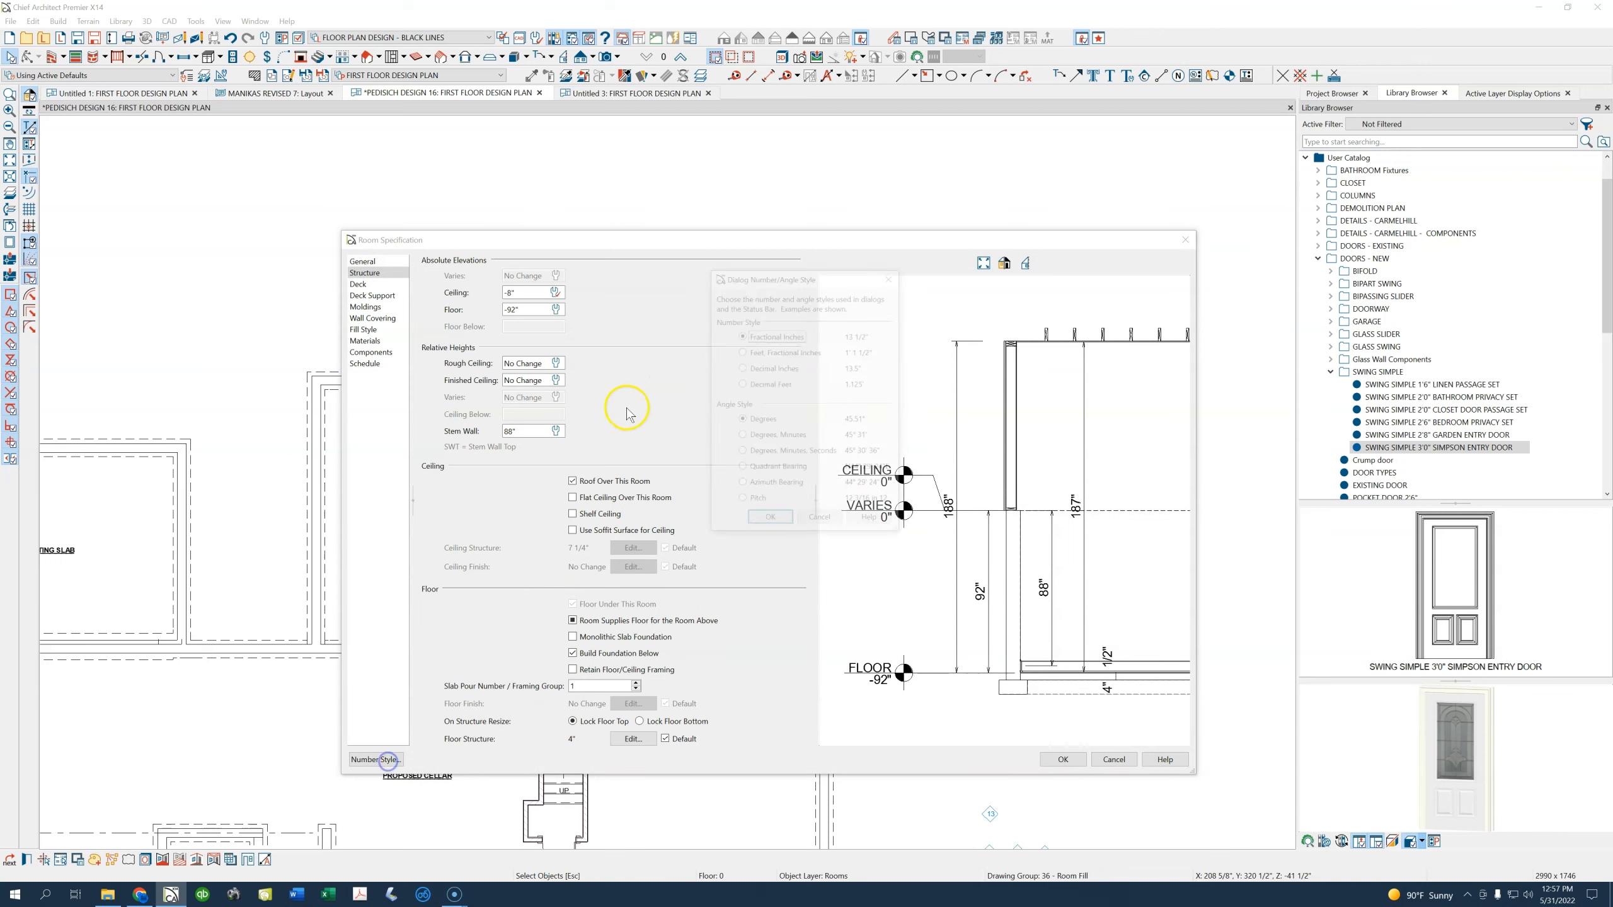
click(800, 353)
click(769, 521)
Try to set the cellar's rough ceiling height to 8'
click(516, 362)
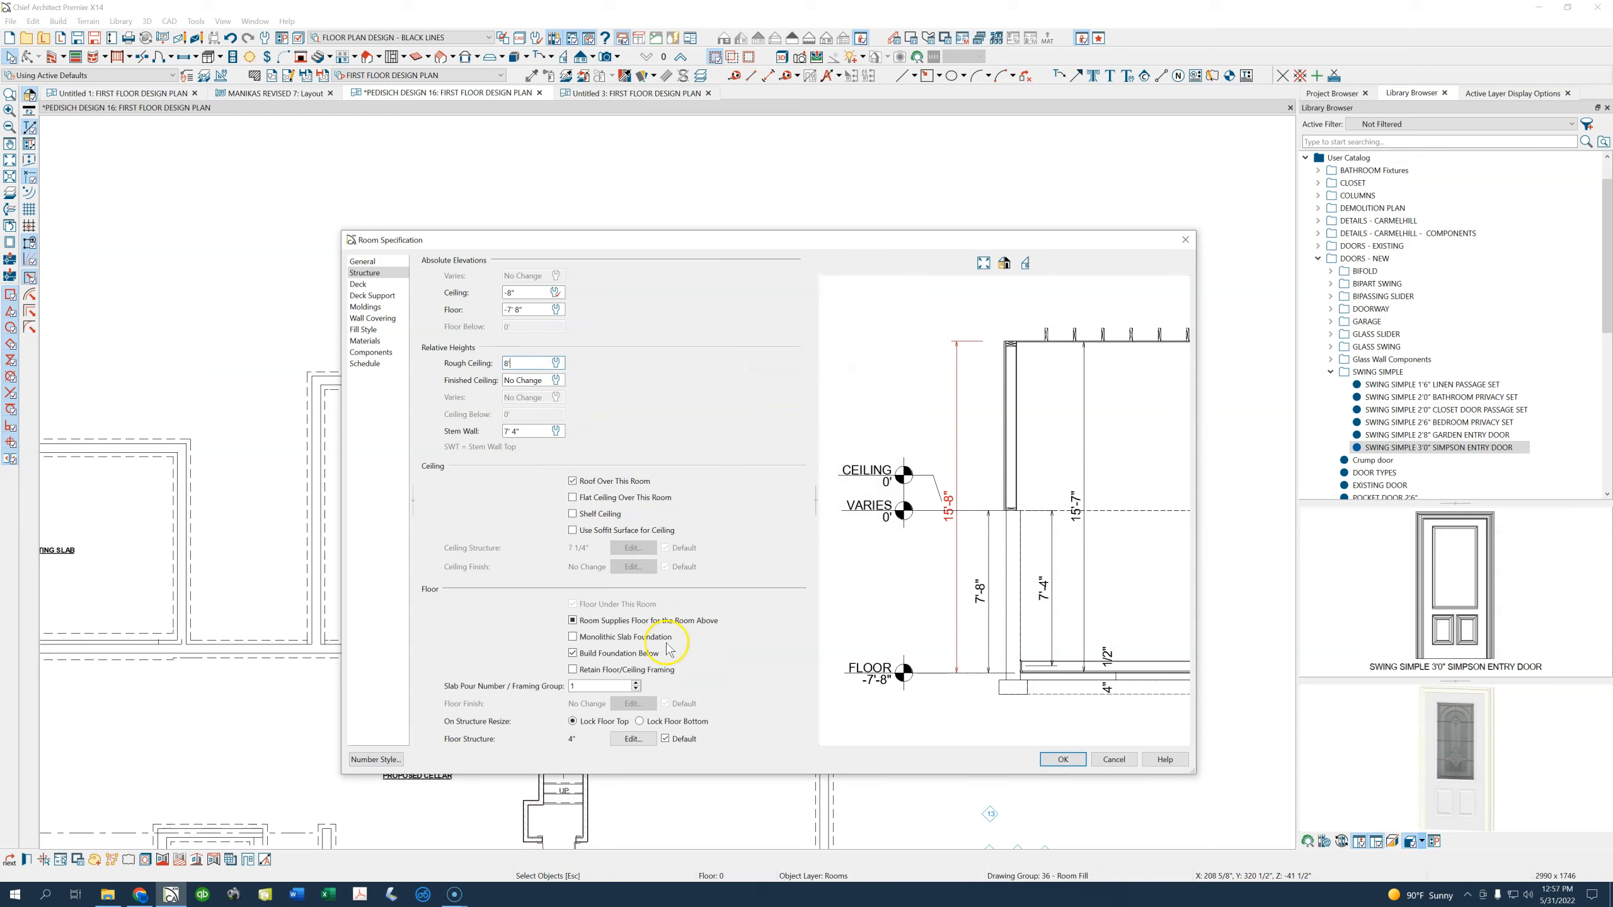
text(8')
key(Tab)
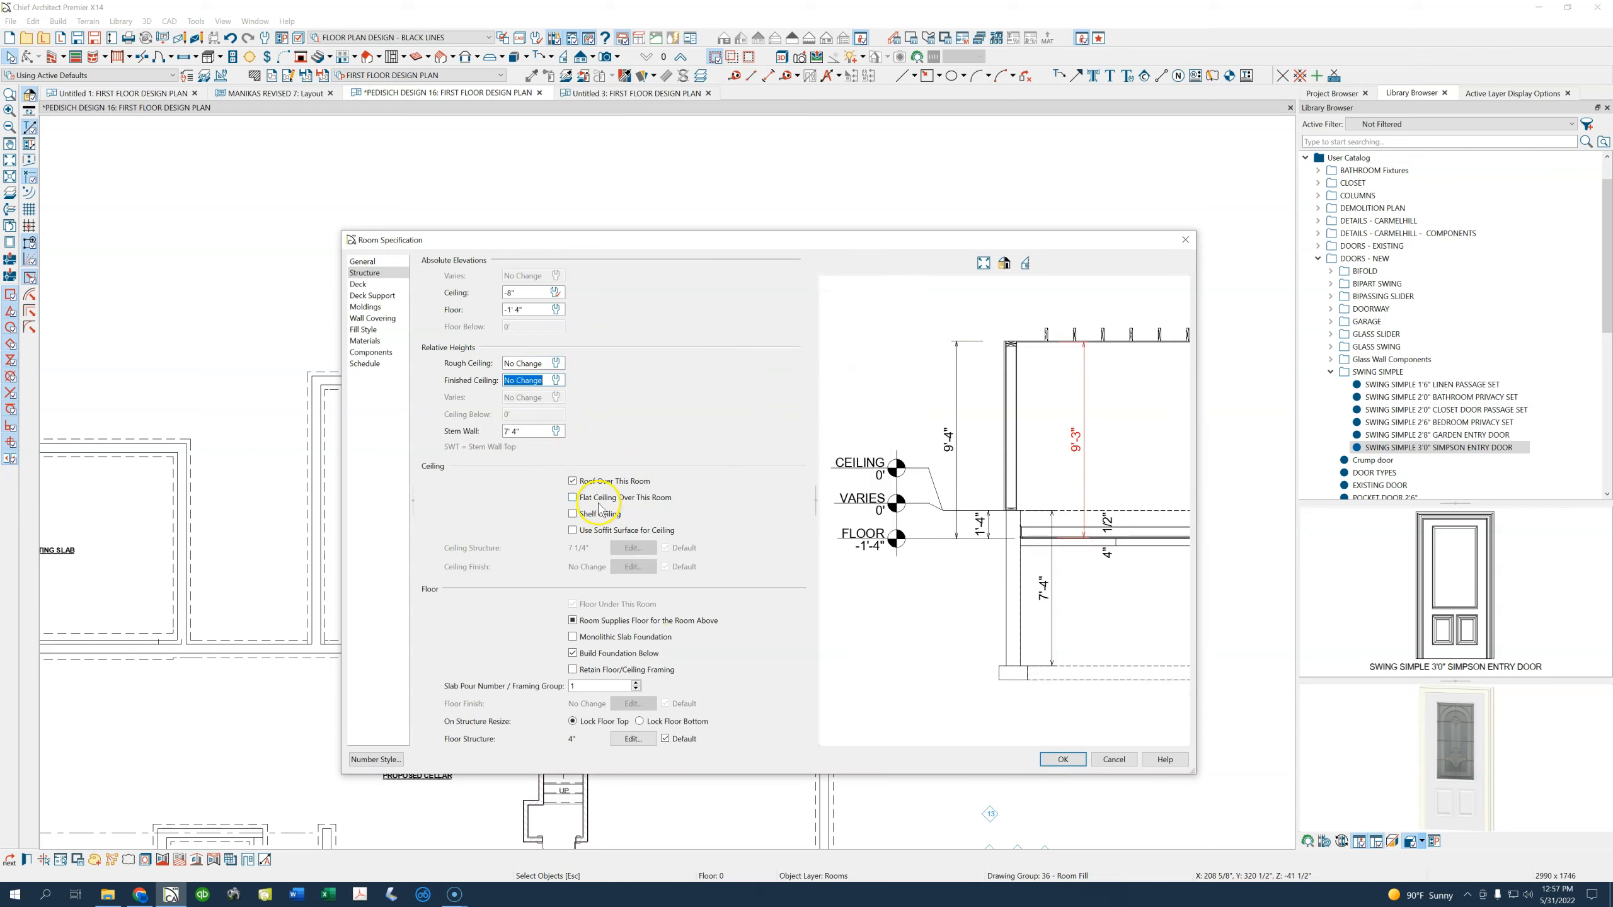
Turn off Room Supplies Floor for the Room Above for the cellar
click(583, 623)
click(573, 621)
click(1059, 760)
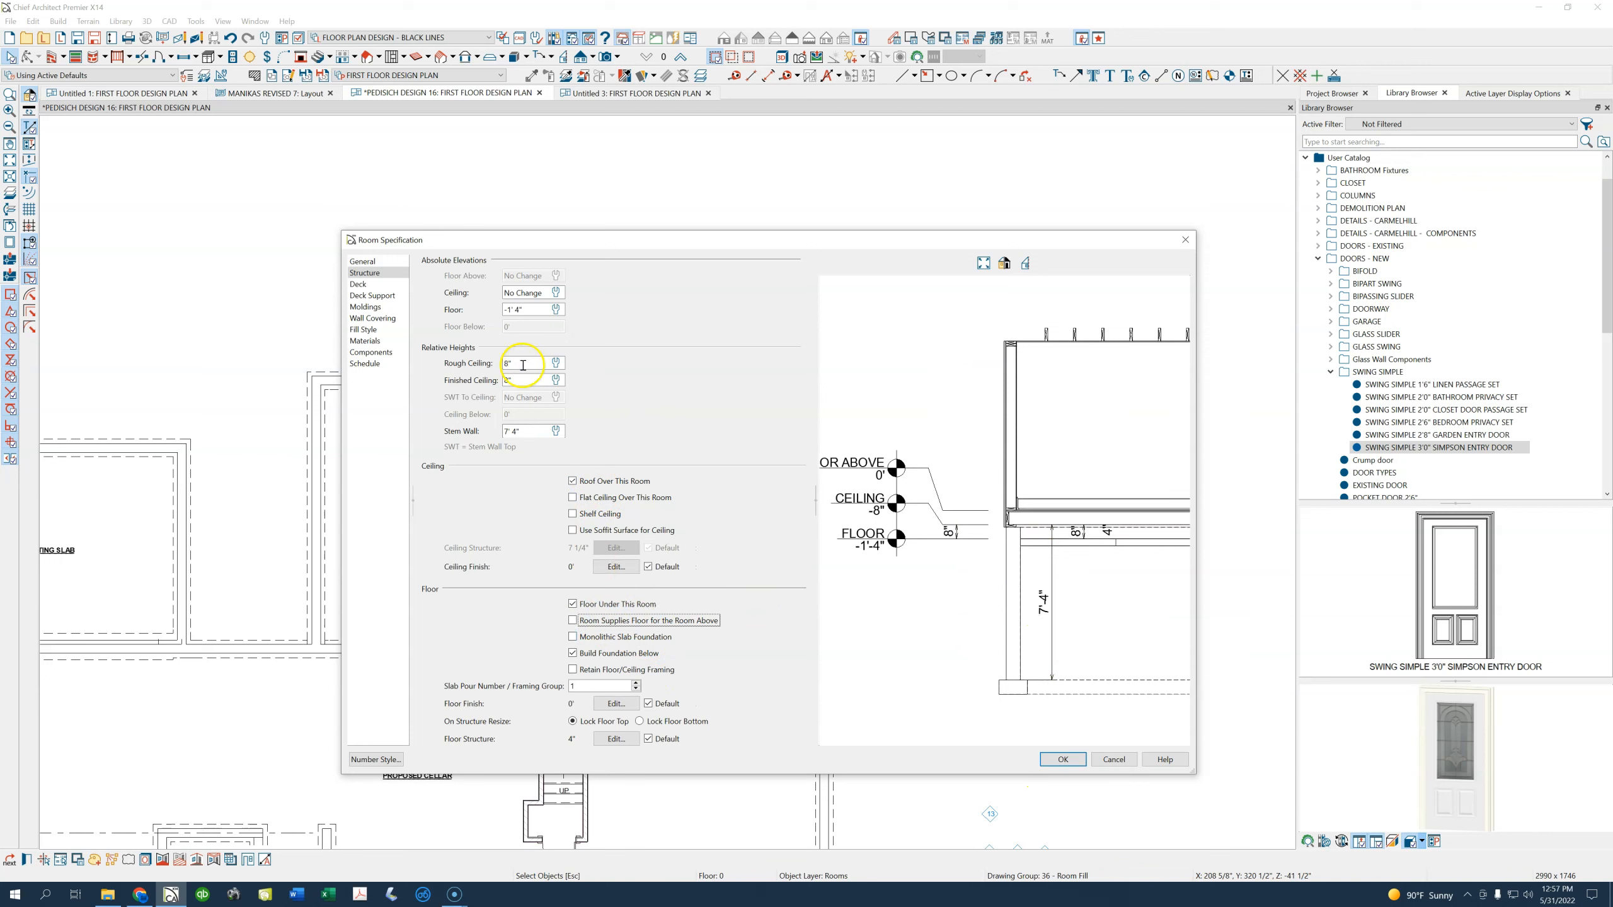
Try a floor elevation of -8'4" and a ceiling elevation of 8' for the cellar
drag(532, 310, 435, 307)
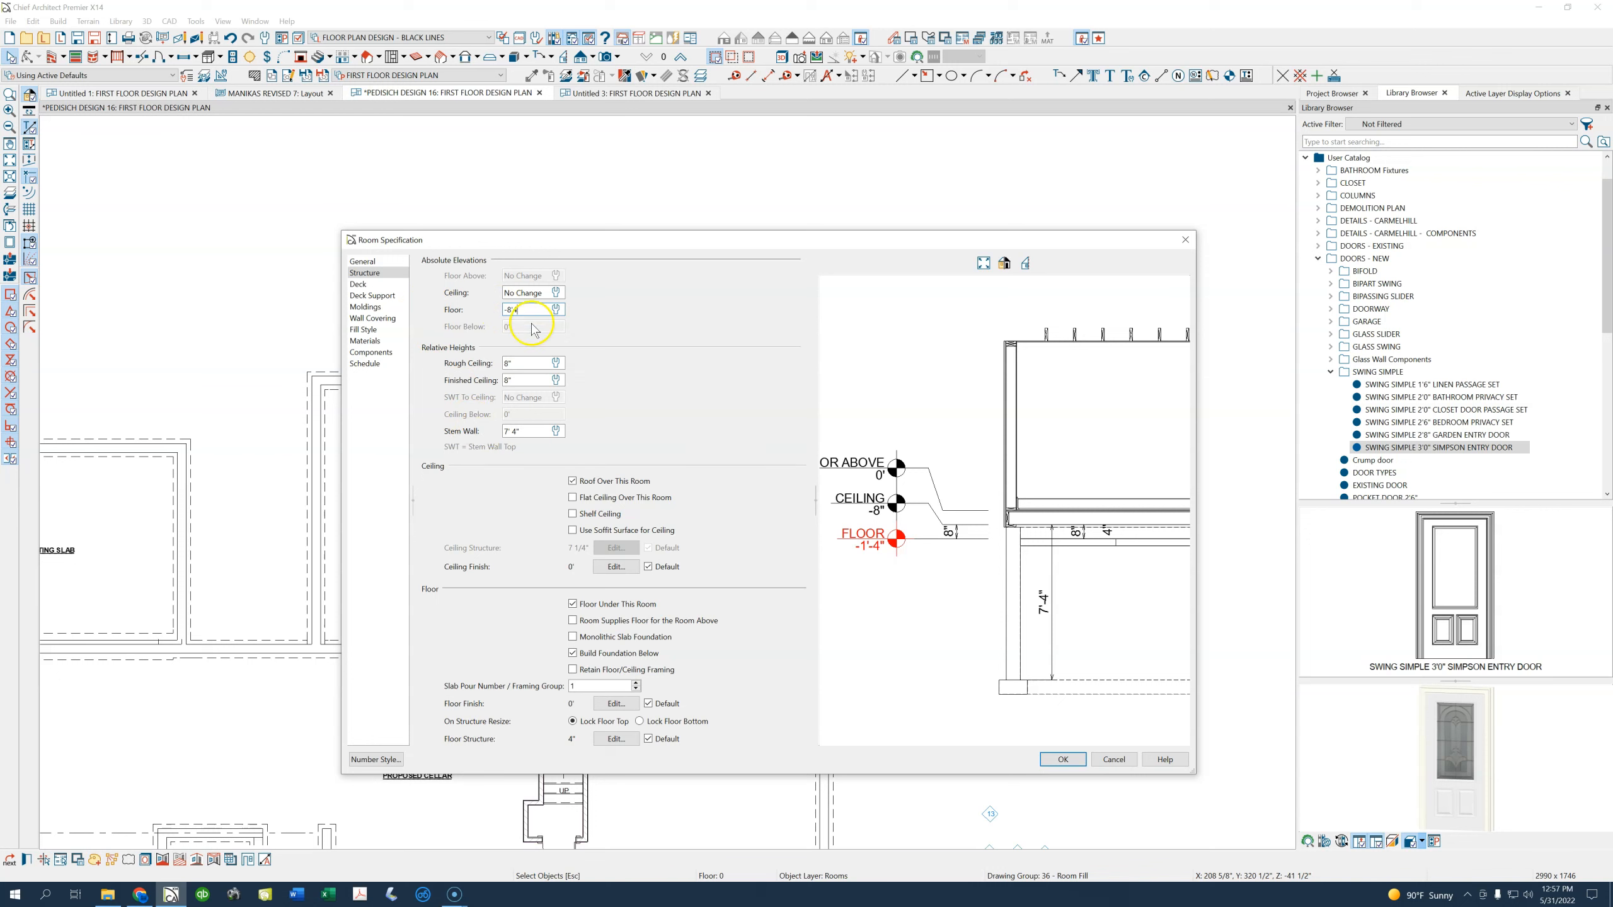
key(Tab)
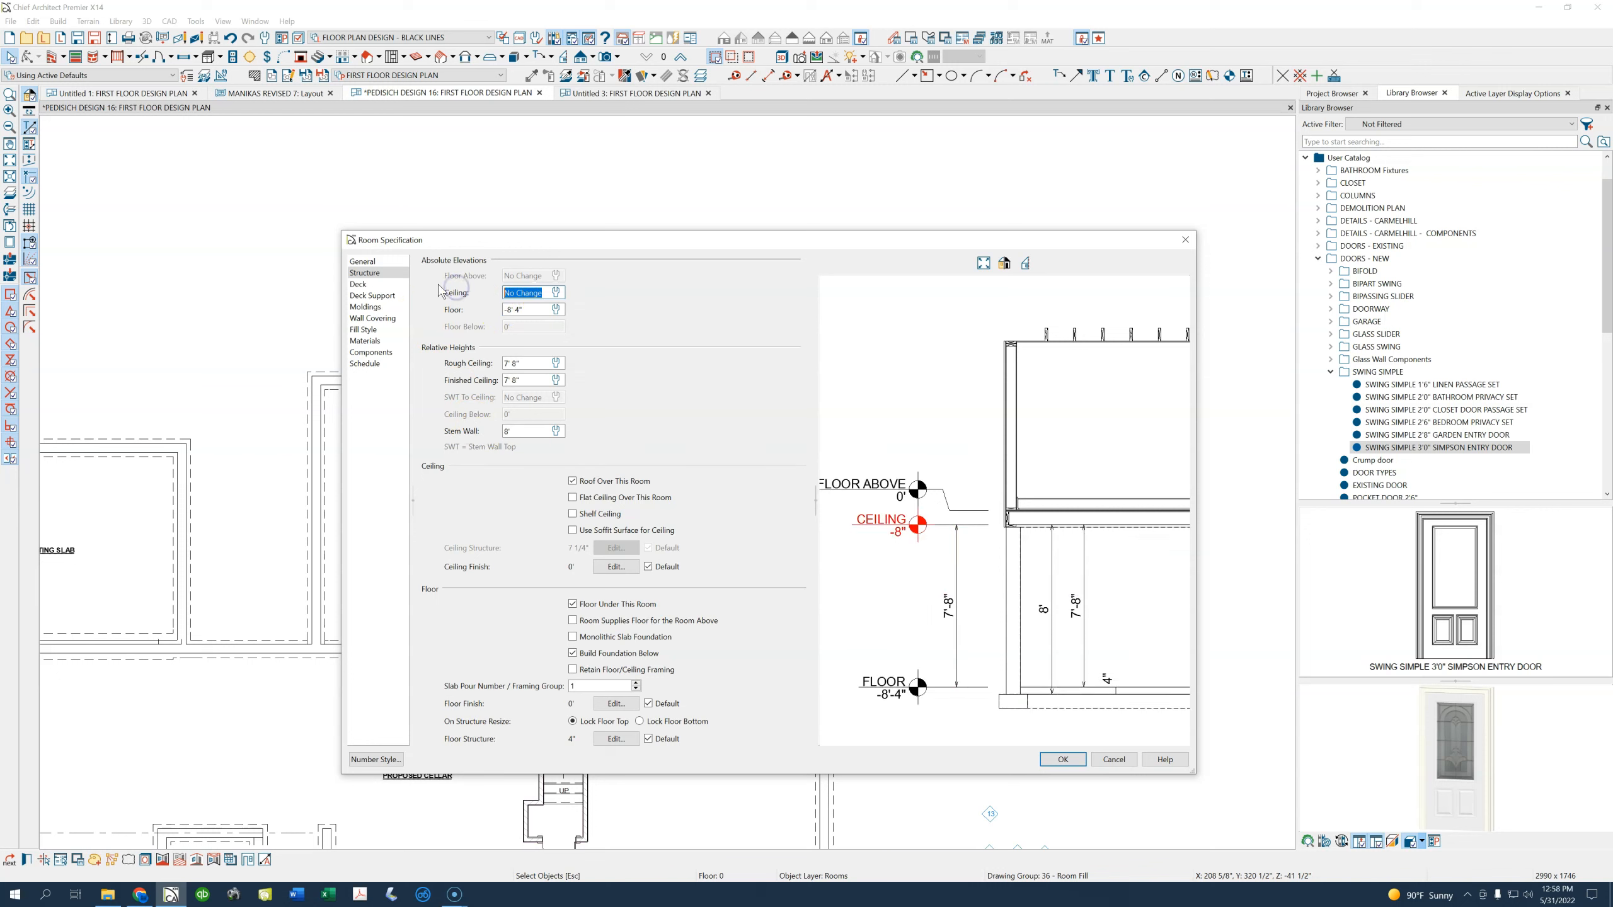
click(534, 311)
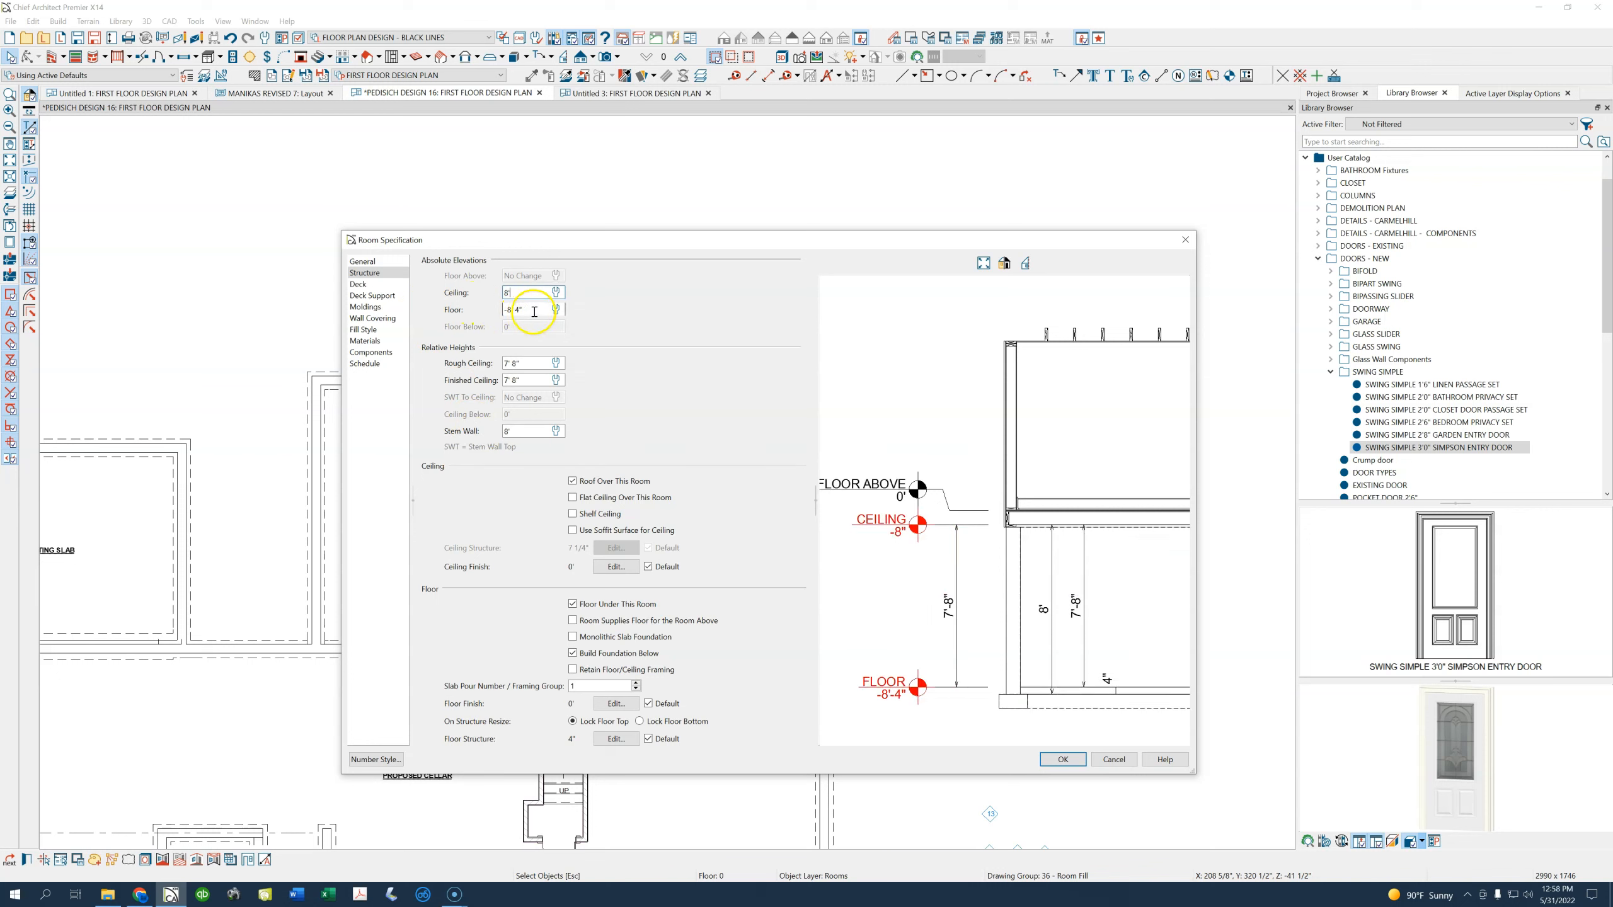
click(534, 367)
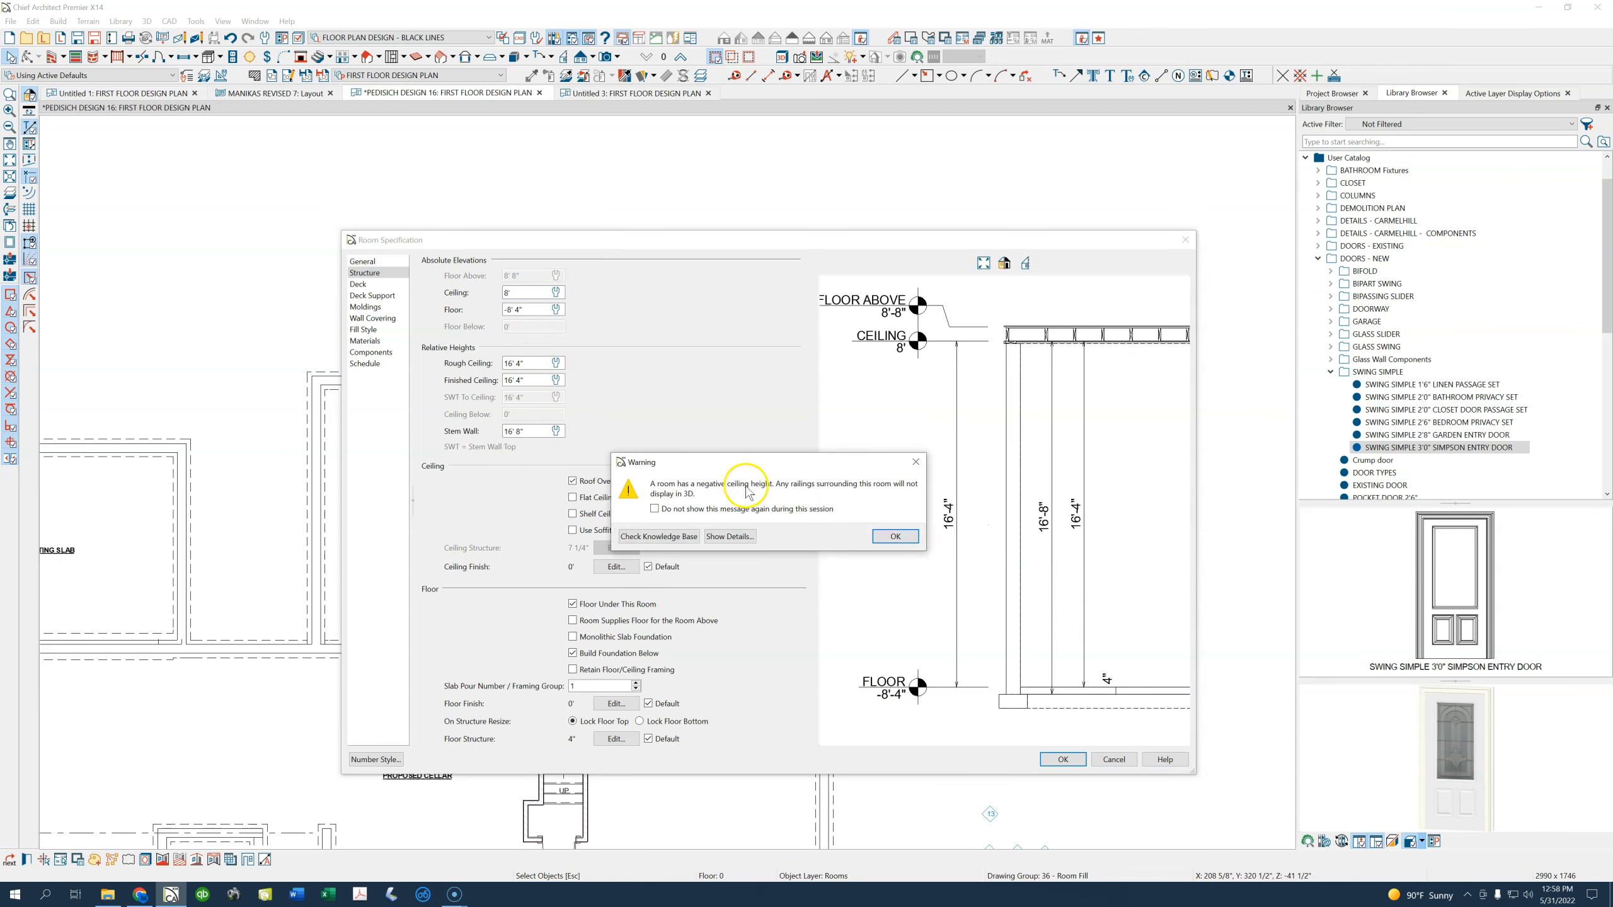
key(Return)
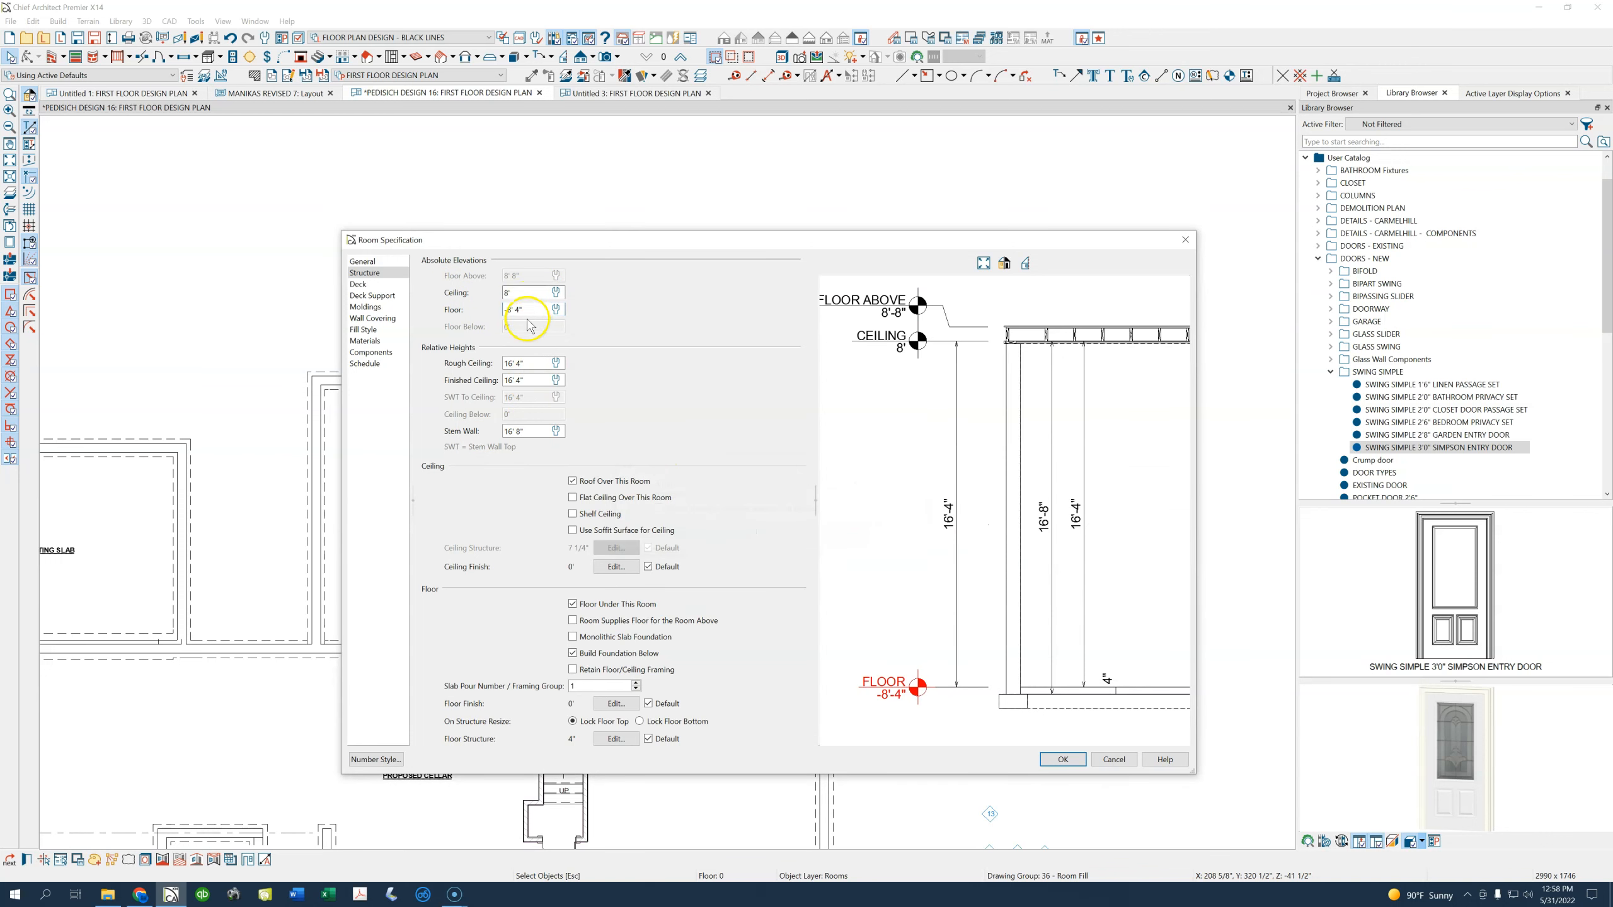
Set the cellar's absolute ceiling elevation to -1'4" and its rough ceiling height to 8'
click(511, 292)
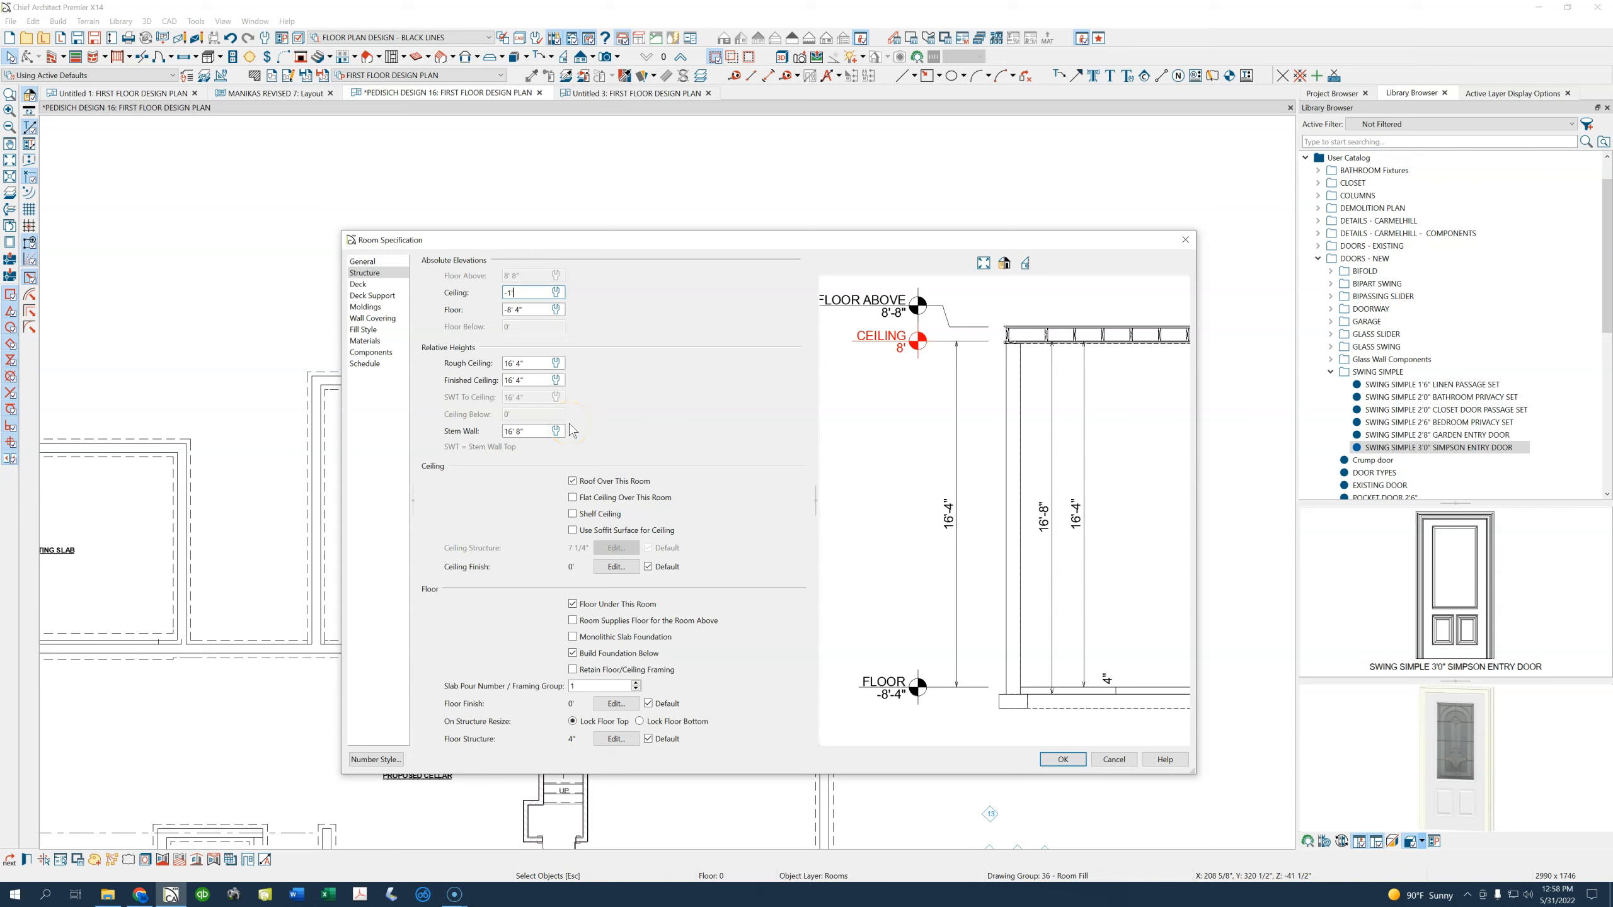
key(Tab)
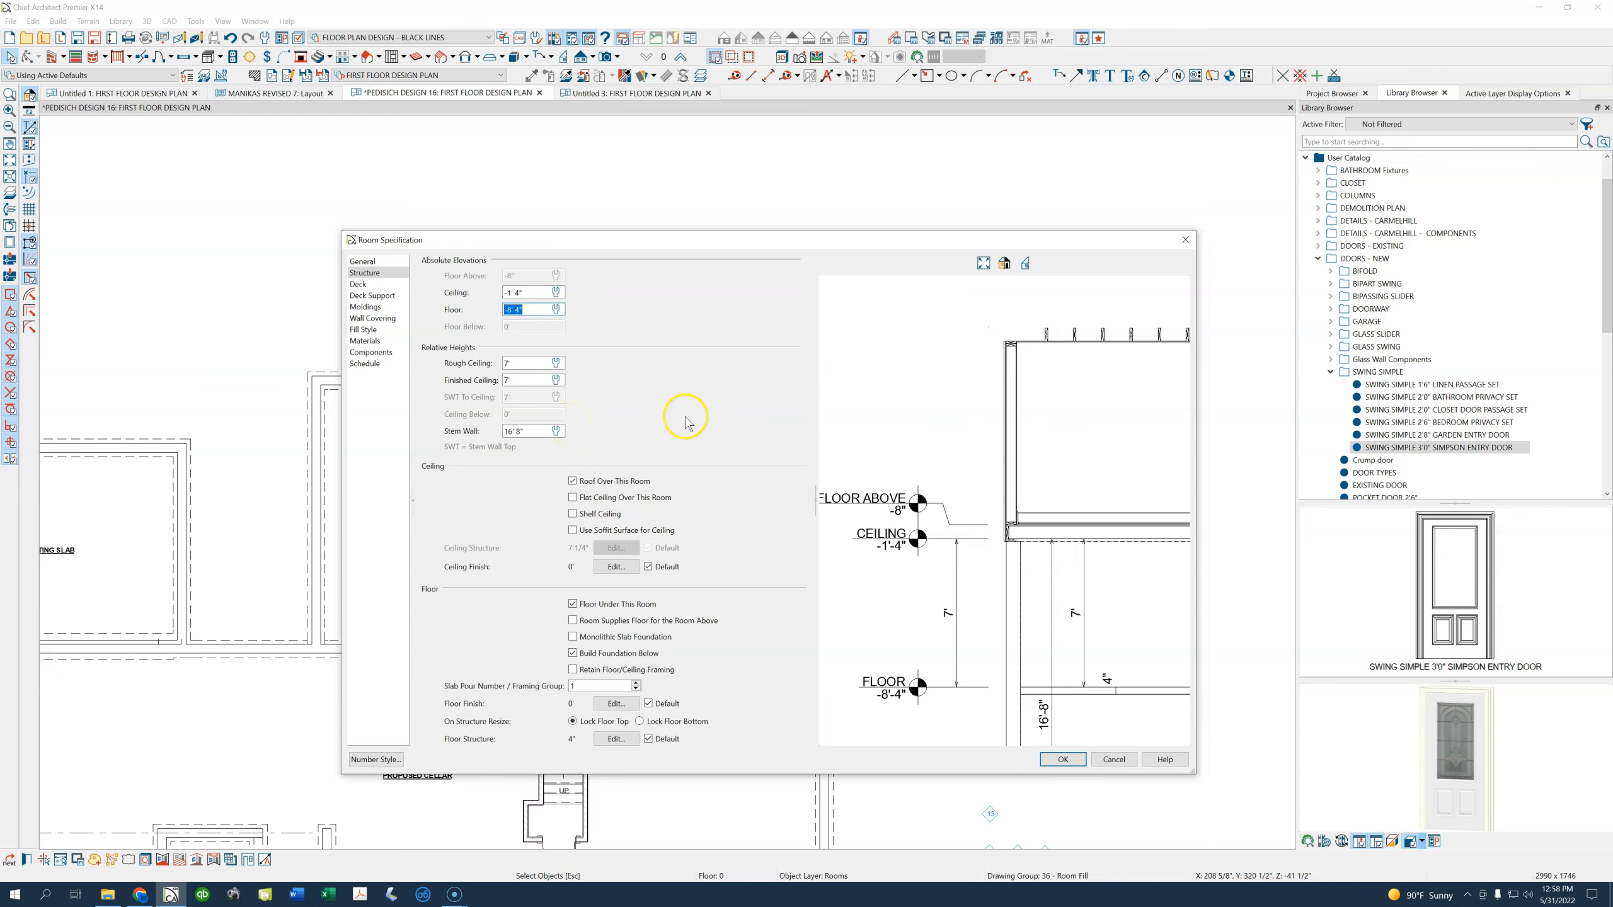
click(456, 364)
key(Tab)
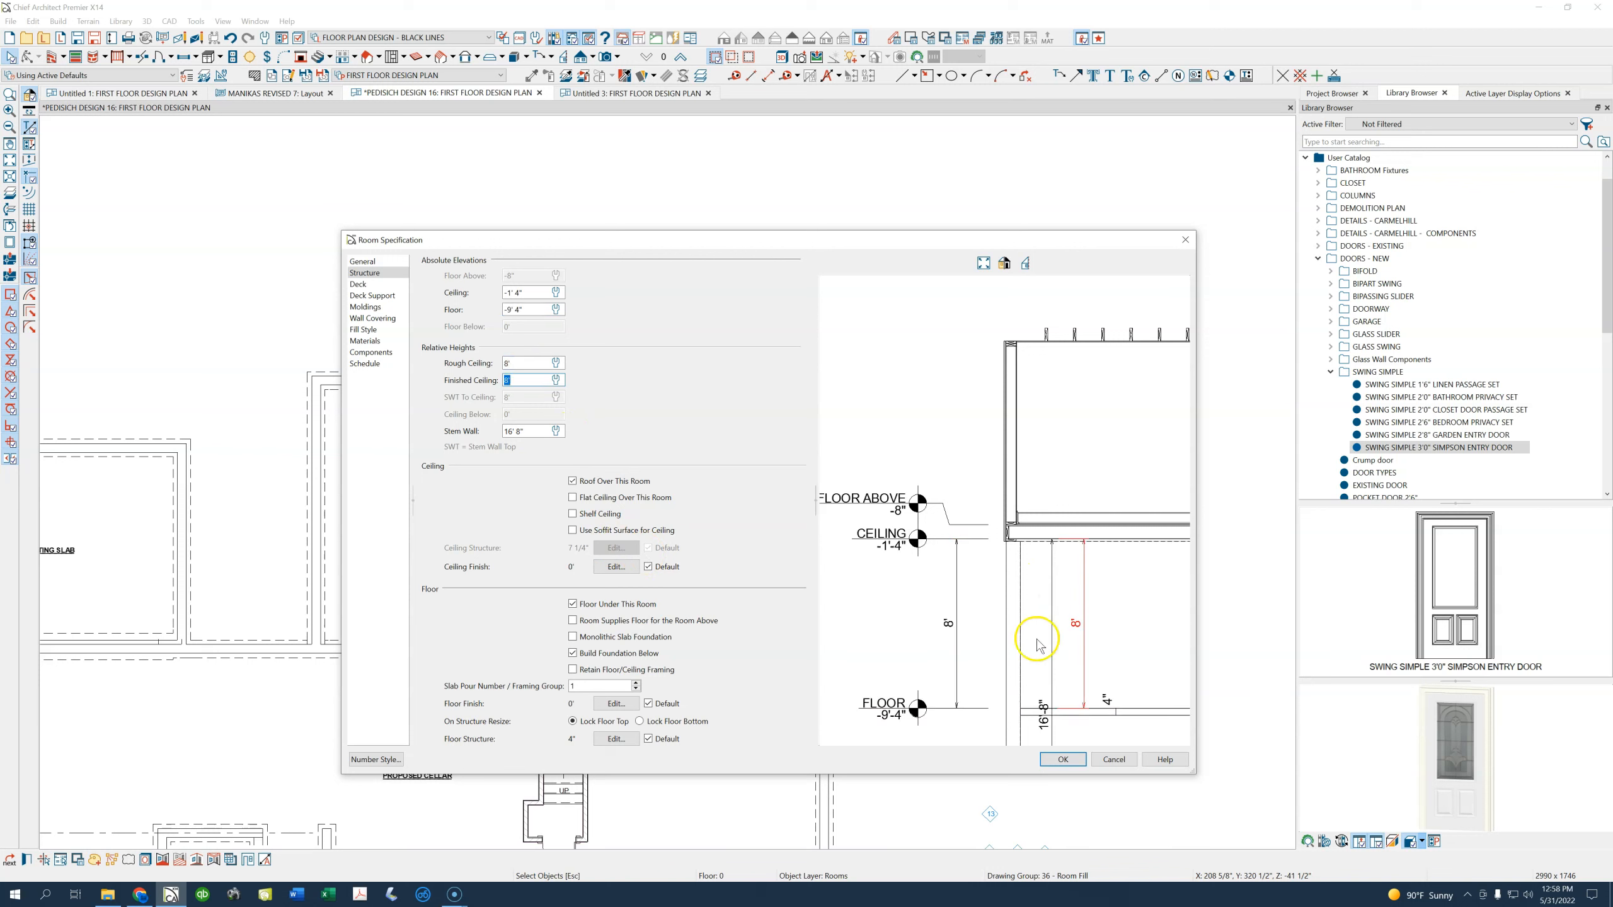
Set the cellar's stem wall height to 8'4" and apply the room settings
key(Tab)
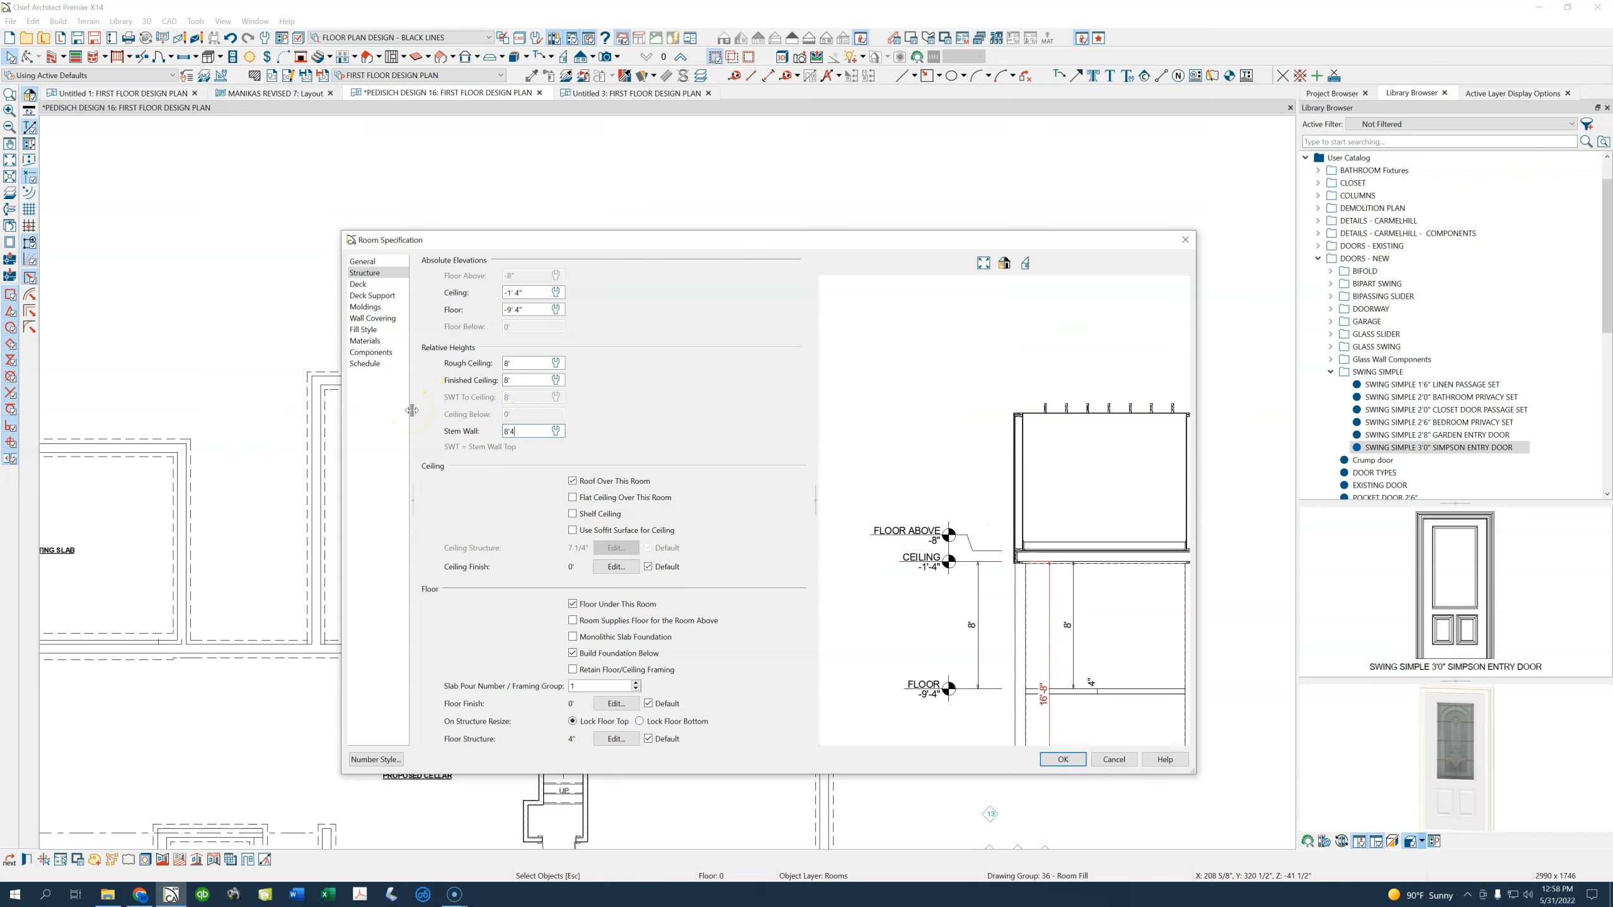
click(944, 613)
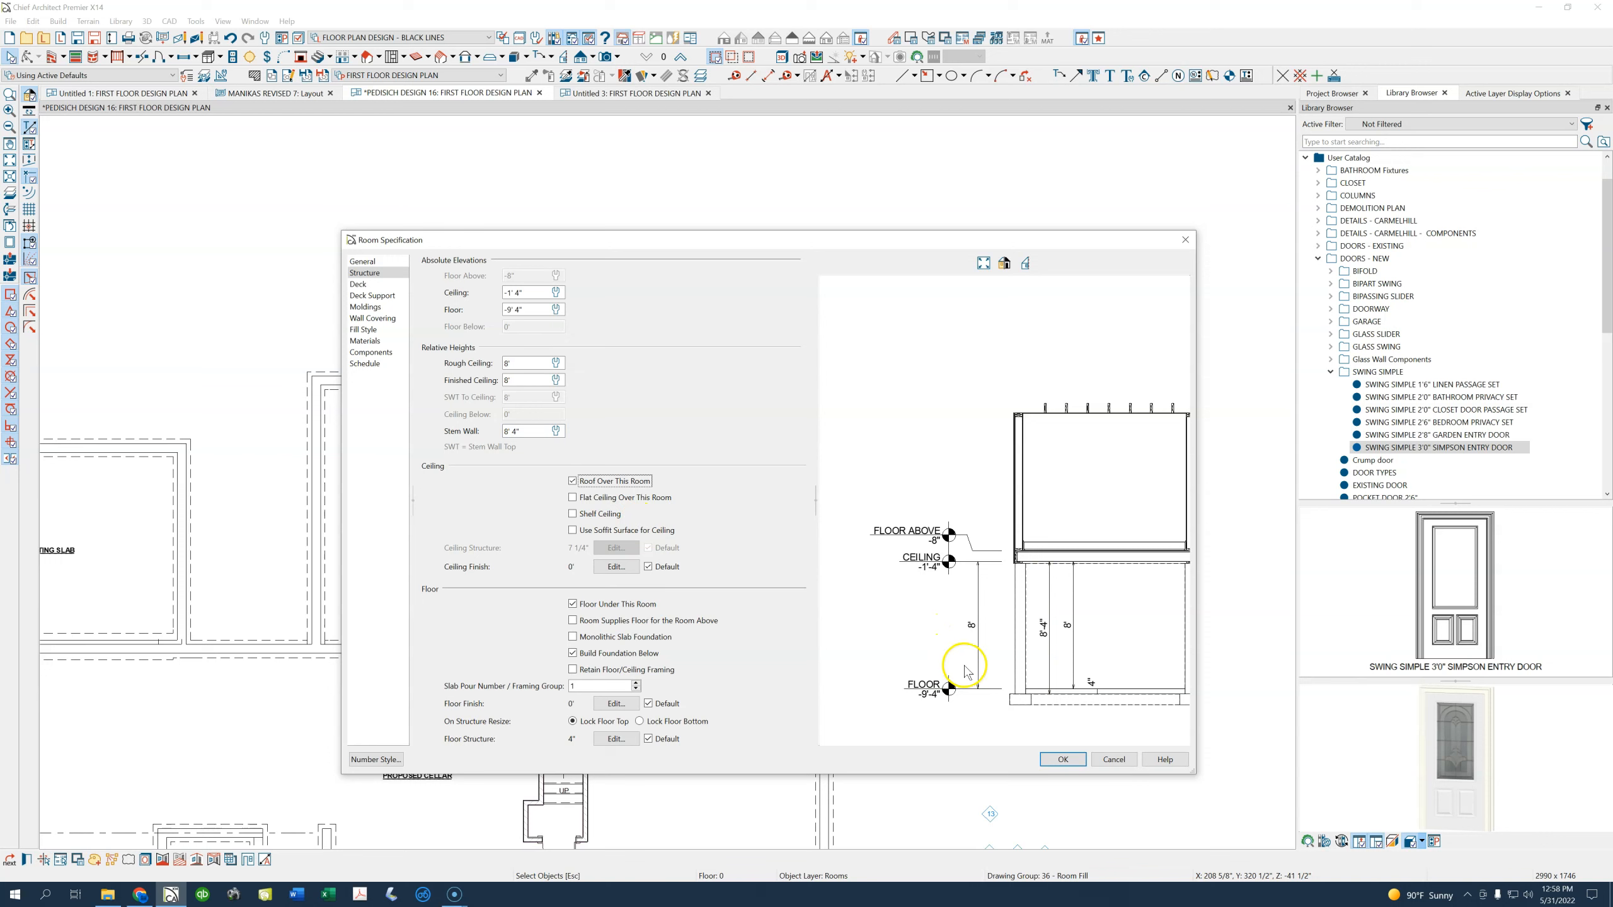
scroll(1038, 635, up, 2)
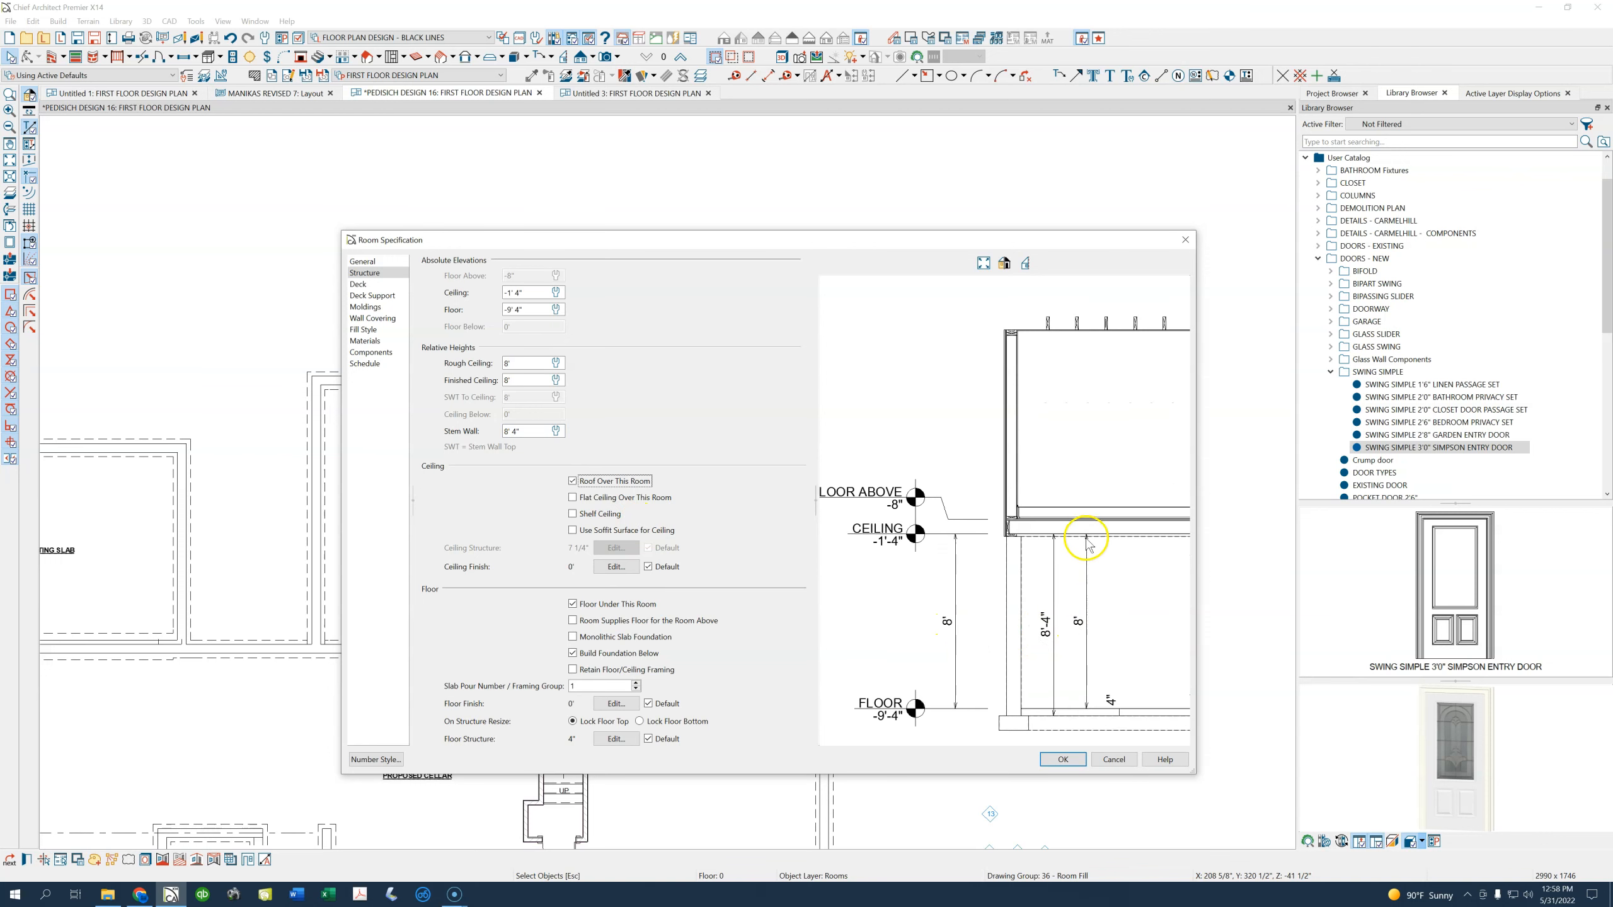
click(1063, 761)
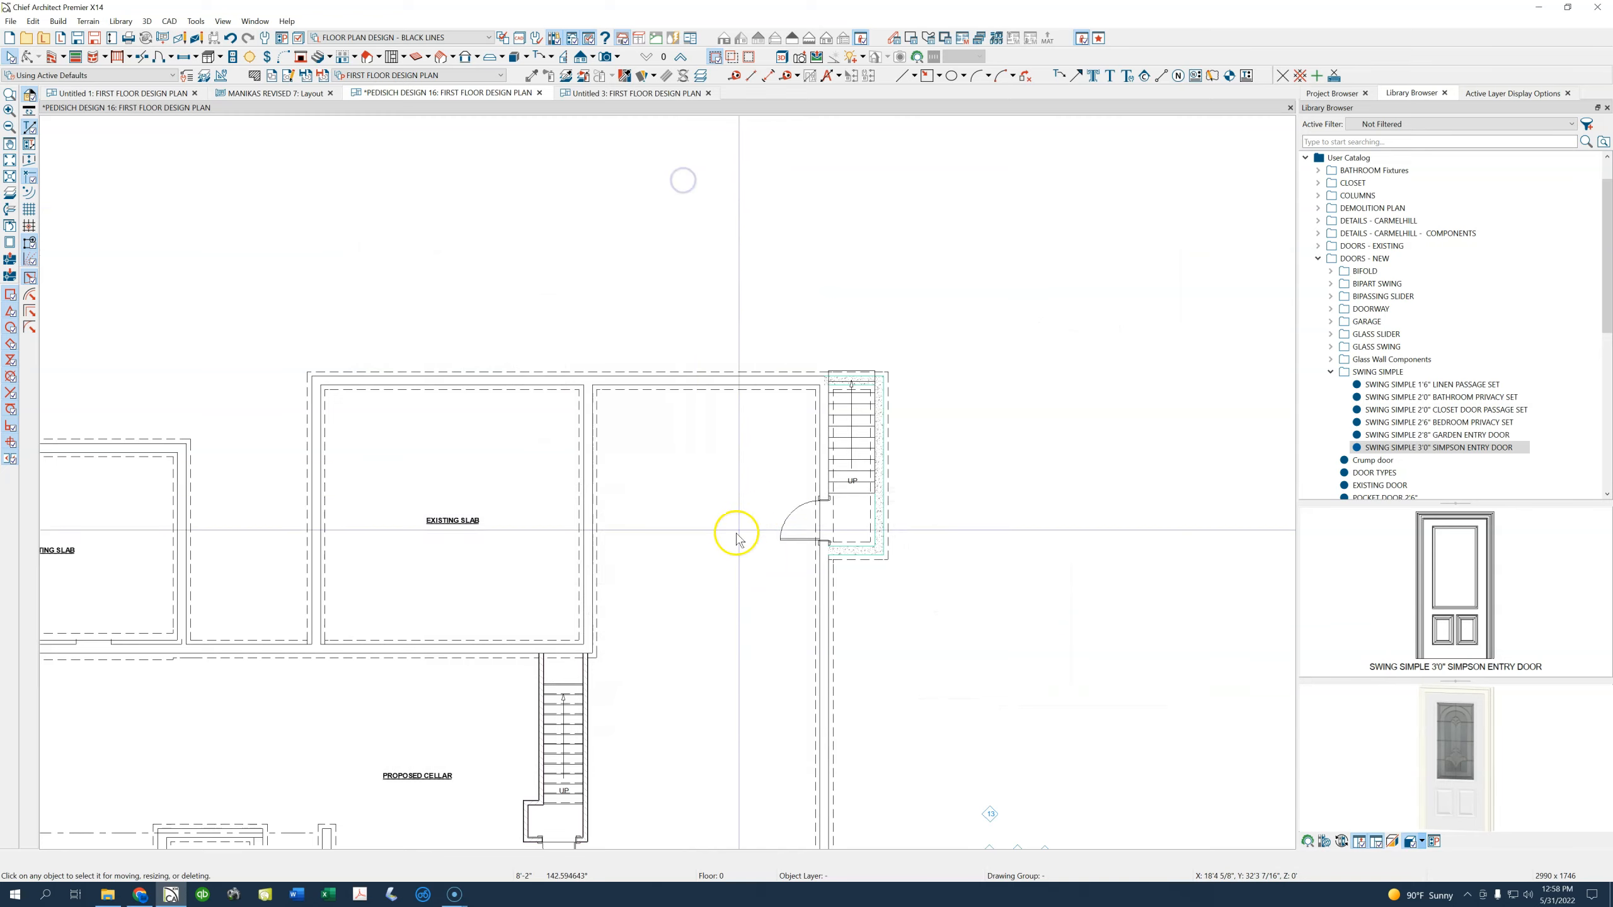
Create a back-clipped cross section through the stair landing beside the entry door
click(736, 539)
scroll(799, 479, up, 3)
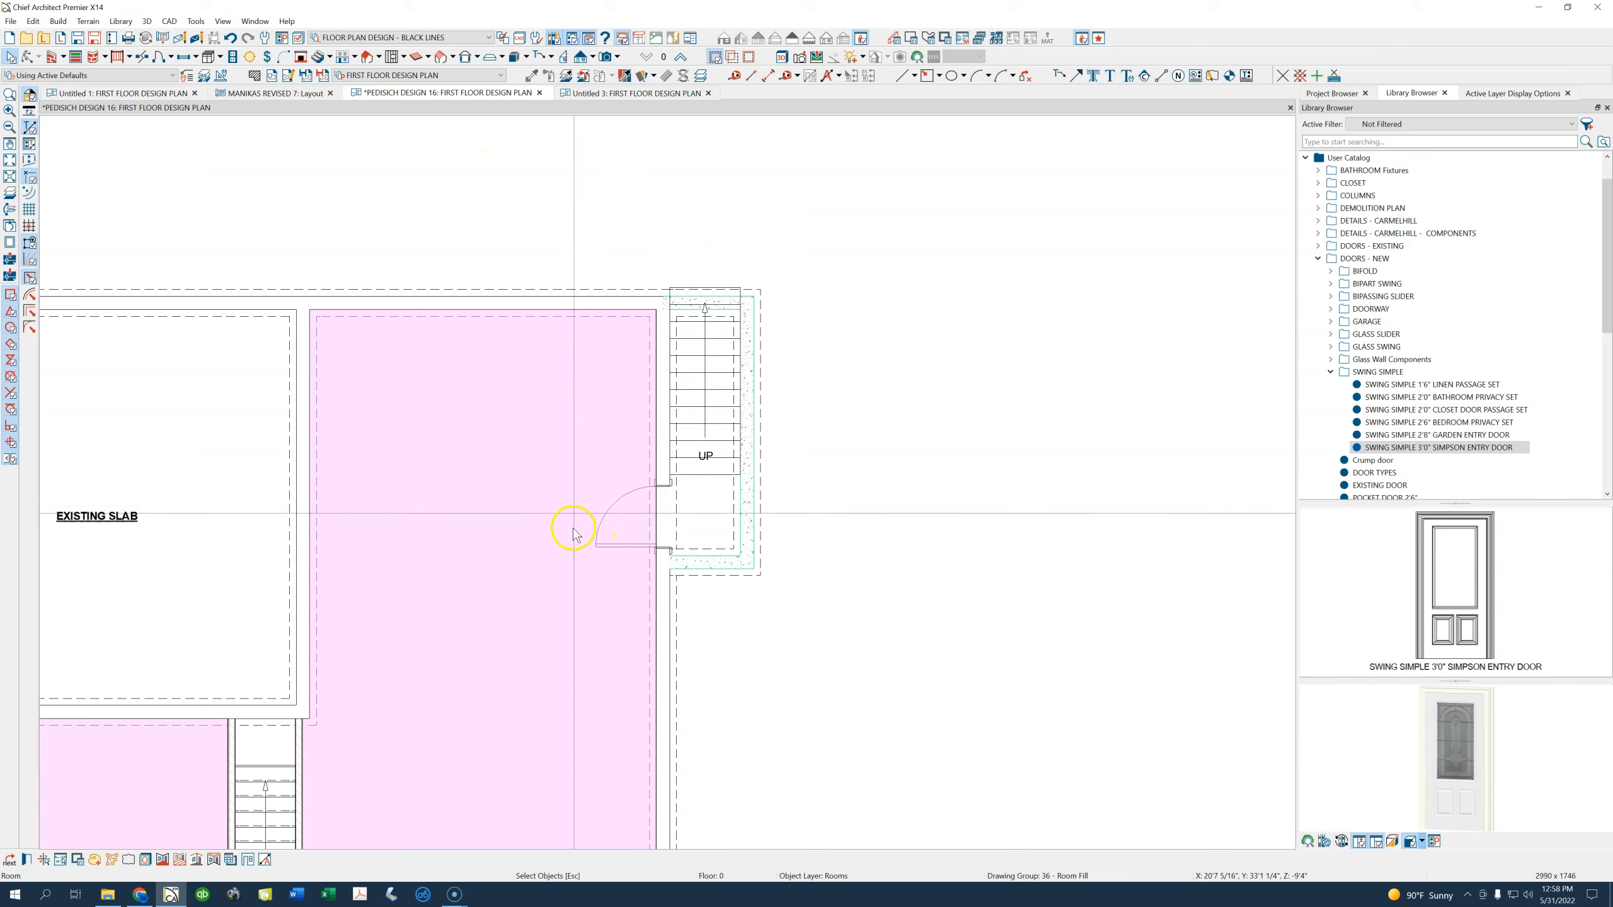
click(565, 57)
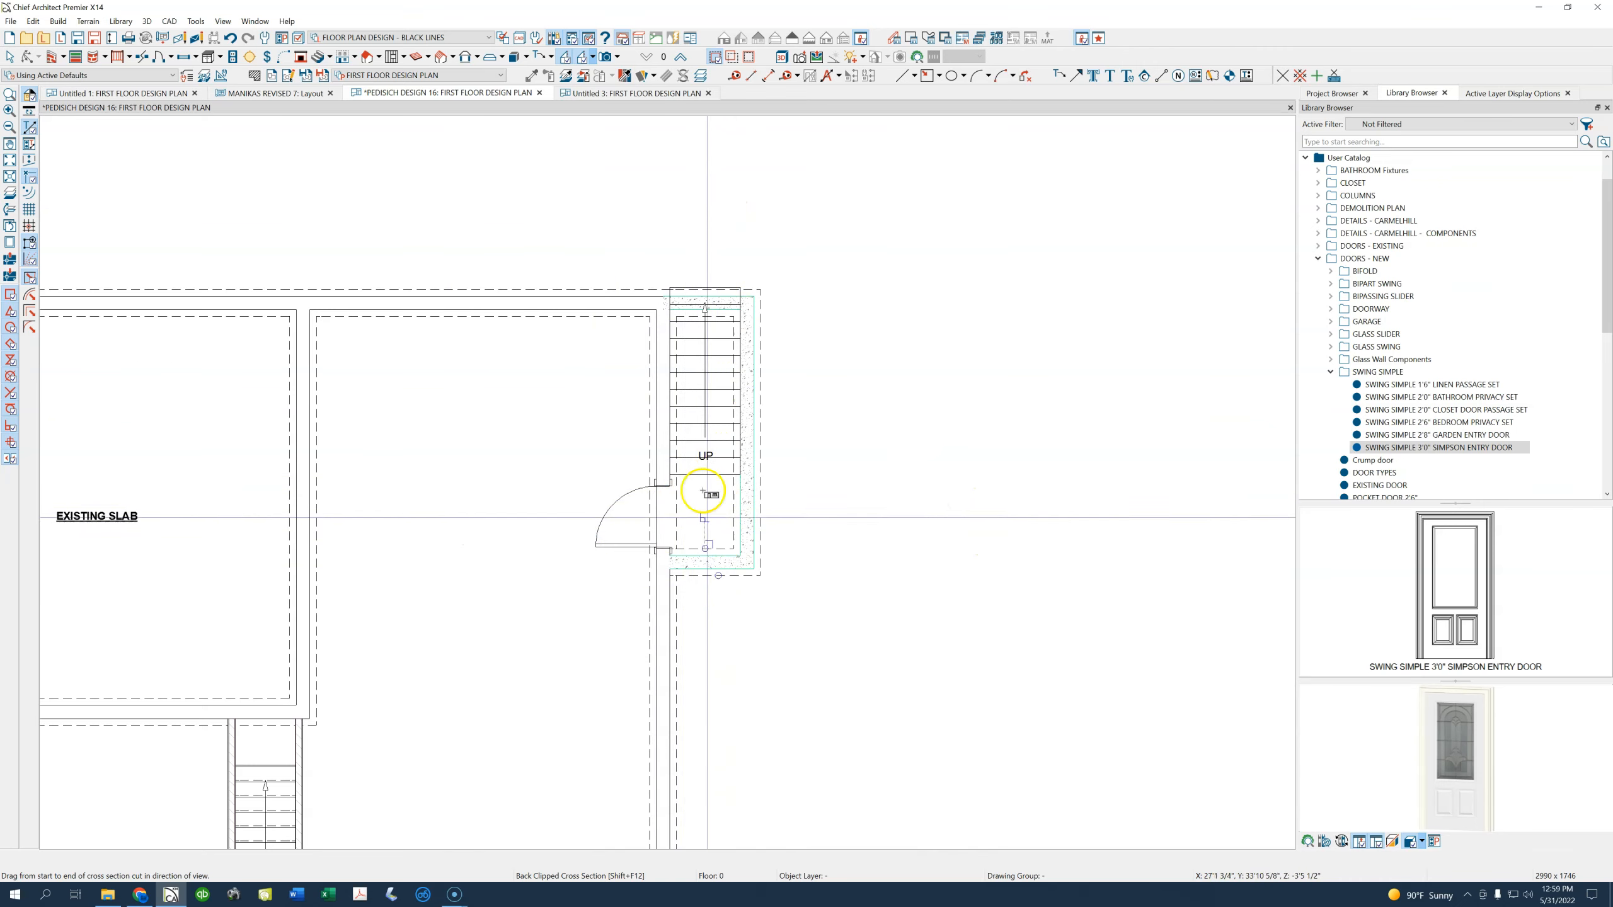
mouse_move(701, 530)
mouse_down()
mouse_move(709, 509)
mouse_move(702, 526)
mouse_move(693, 509)
mouse_up()
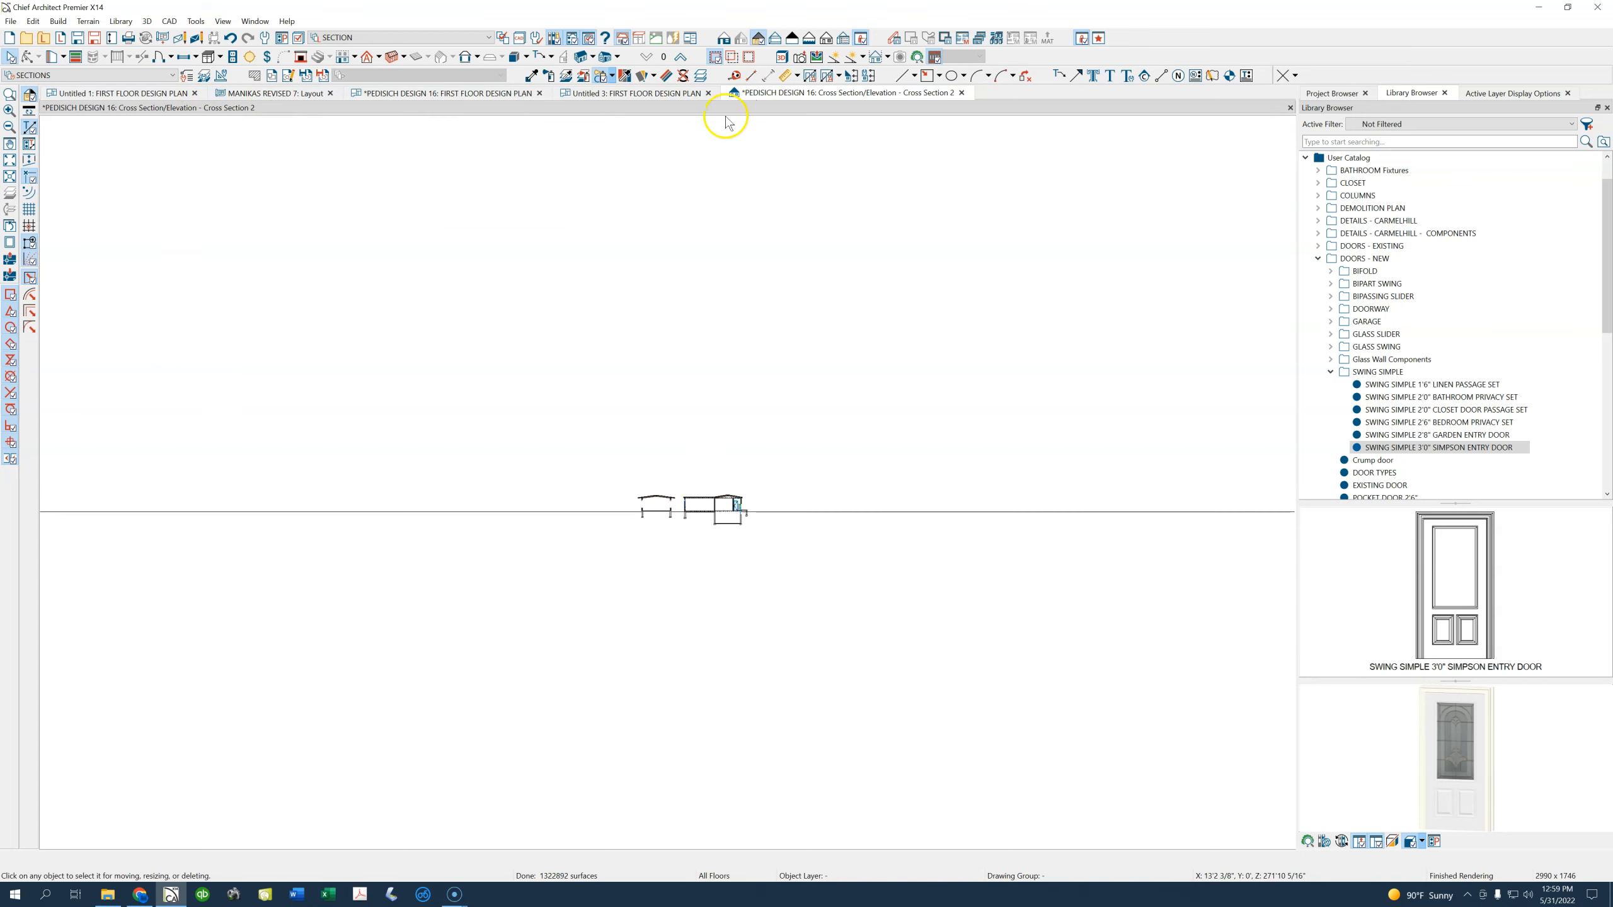
Close the two untitled plans and the other project's layout, keeping the current plan and its cross section open
click(708, 93)
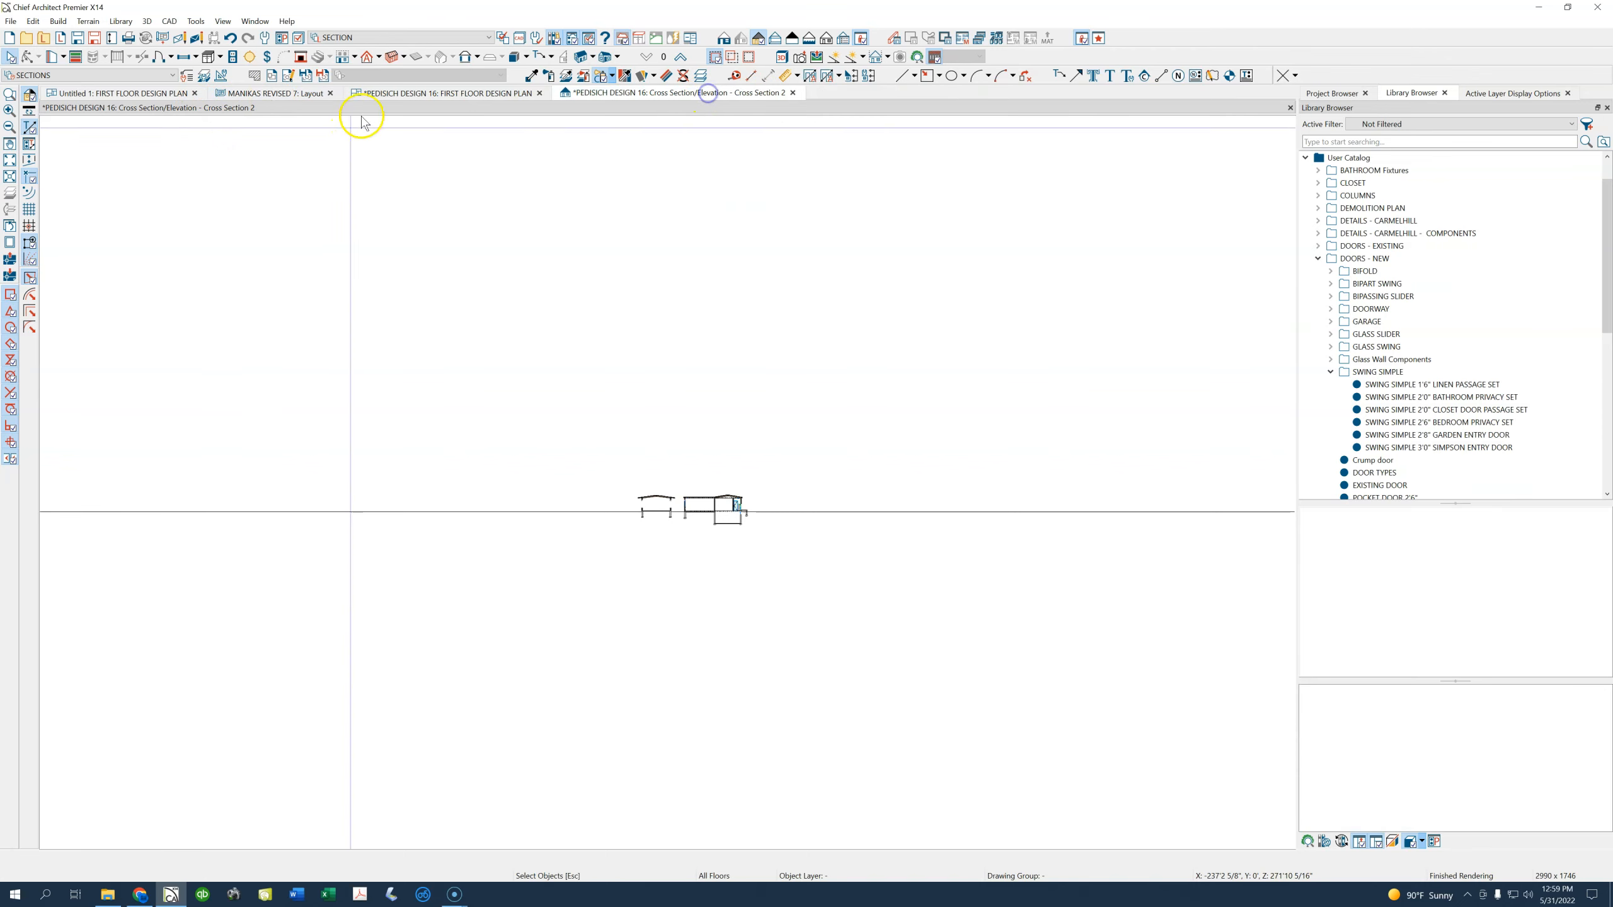
click(194, 93)
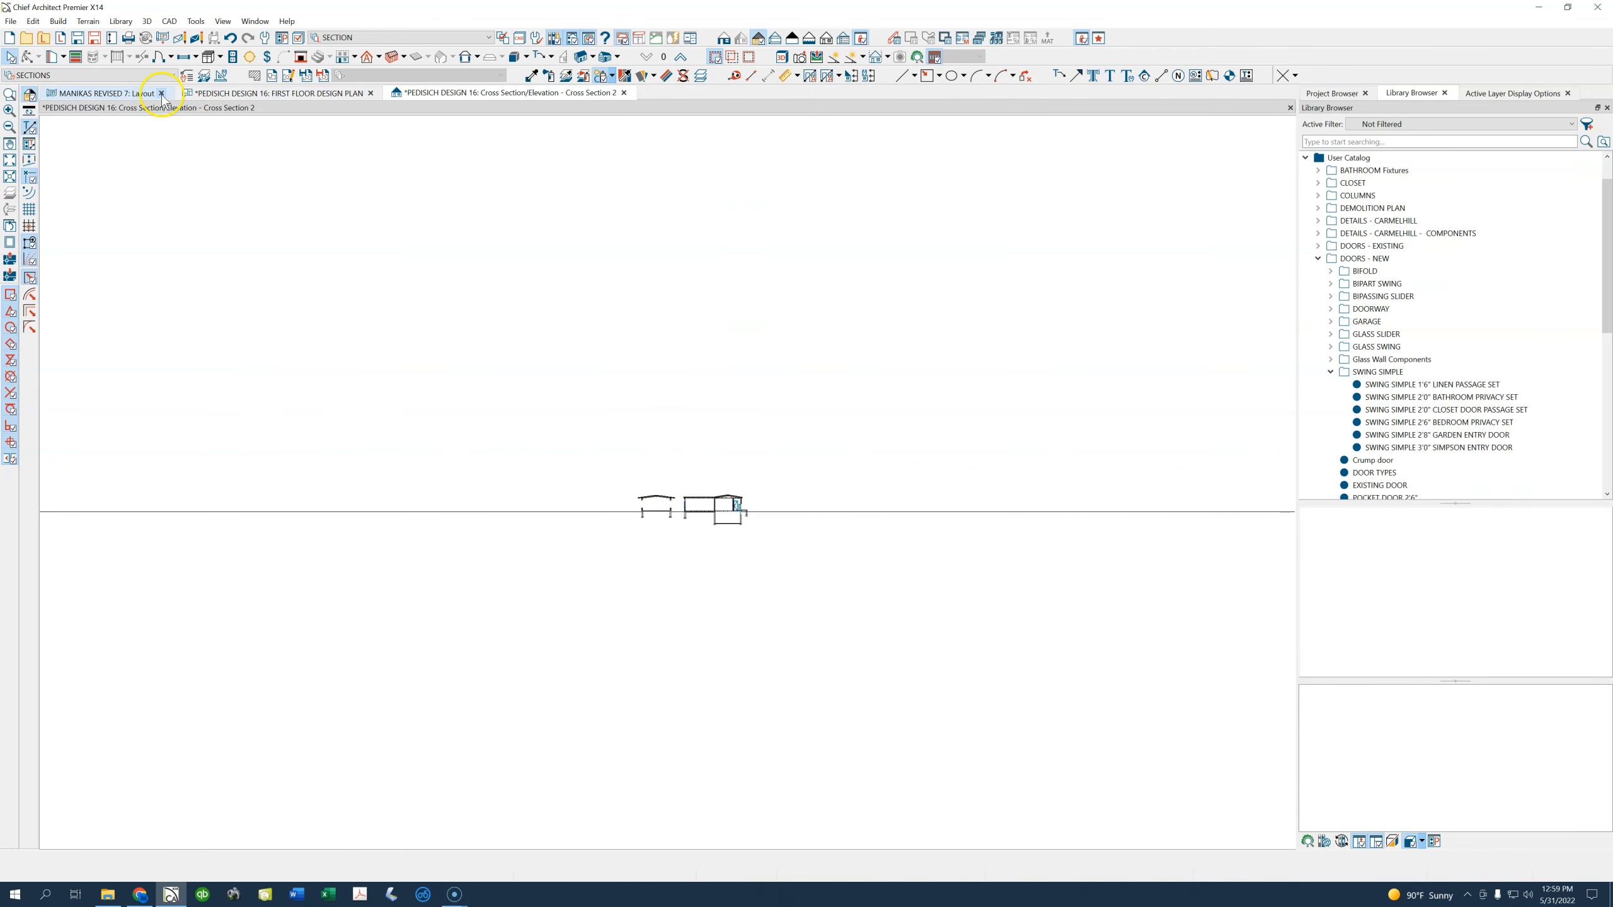
click(141, 93)
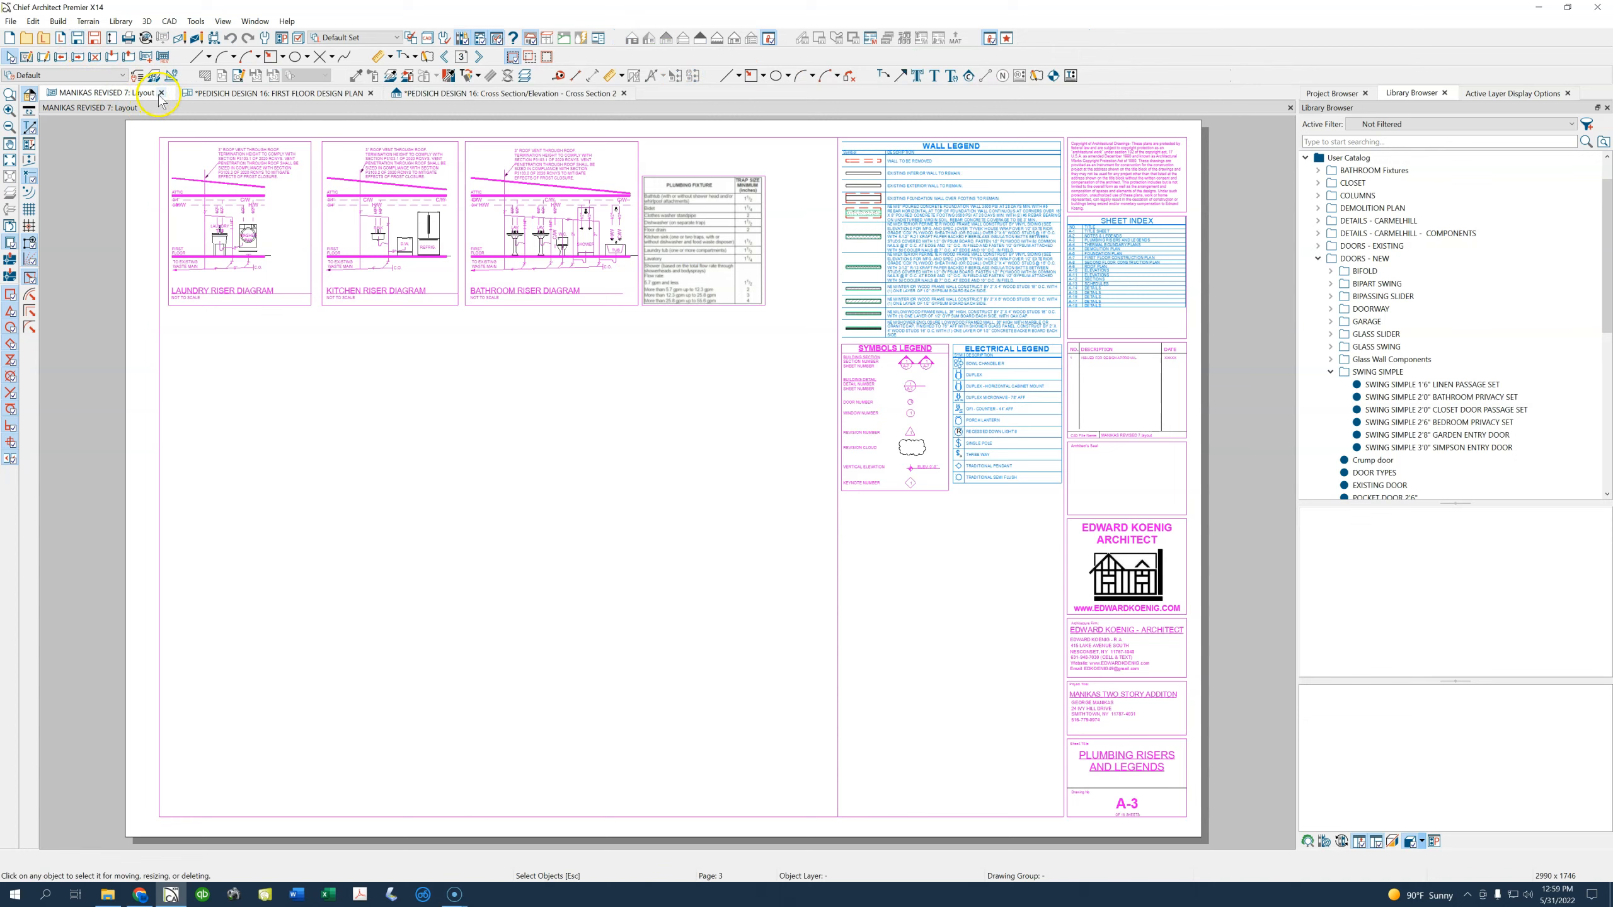
click(161, 93)
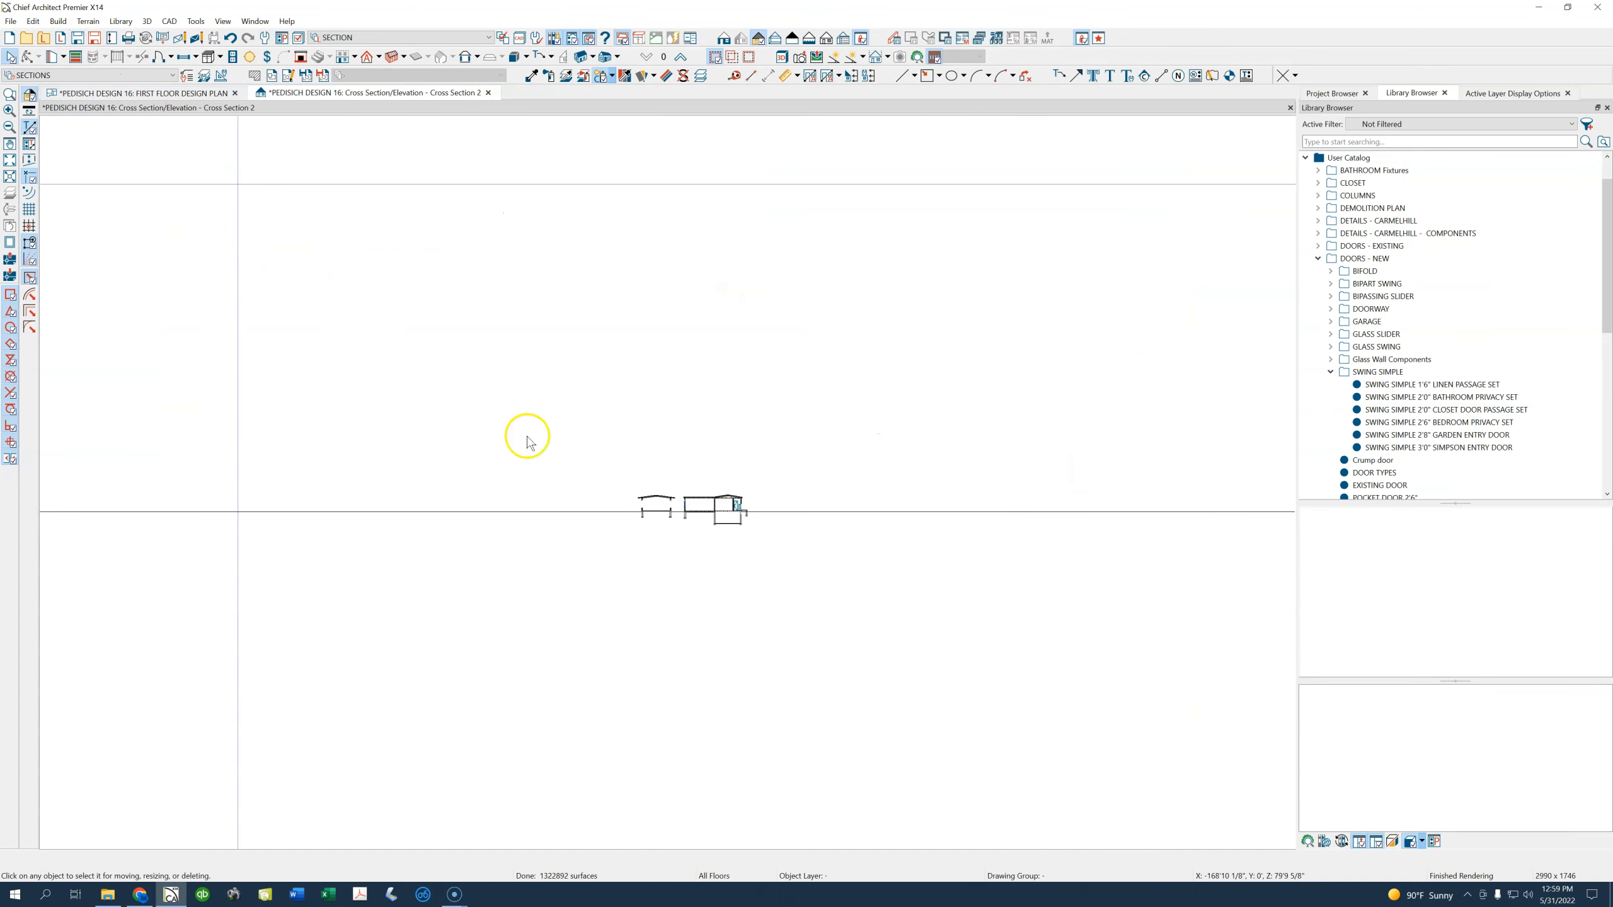
Examine the cellar's foundation walls and floor in the cross section, and return to the first floor design plan
scroll(726, 511, up, 8)
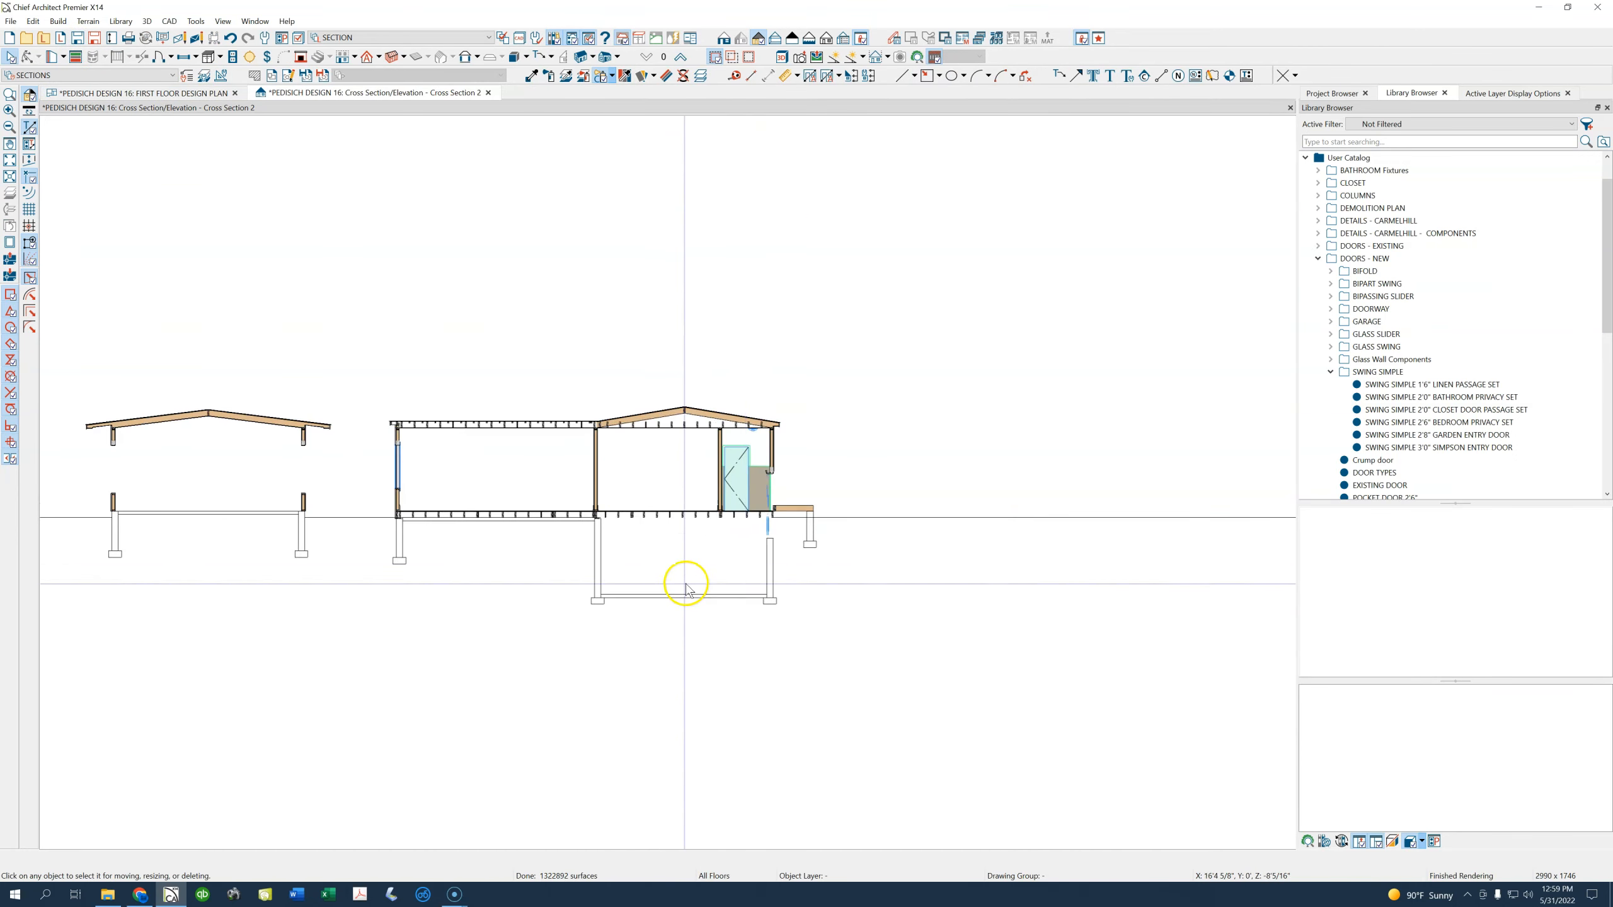
scroll(806, 572, up, 2)
click(160, 93)
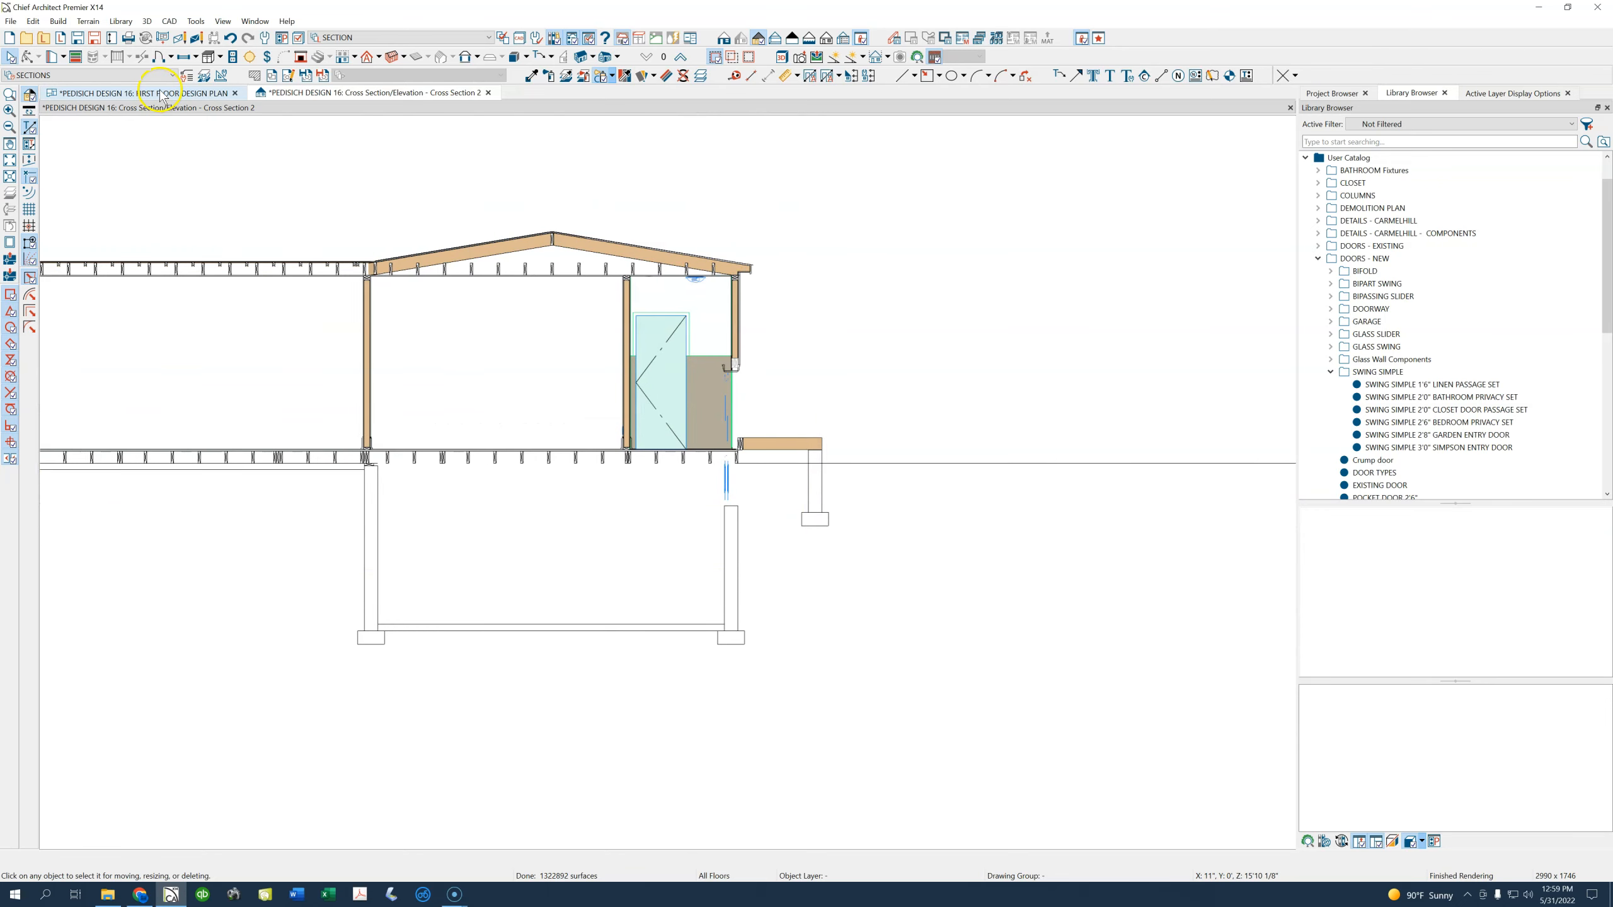
Set the room type of the exterior stairwell beside the entry door to PROPOSED SLAB
click(713, 488)
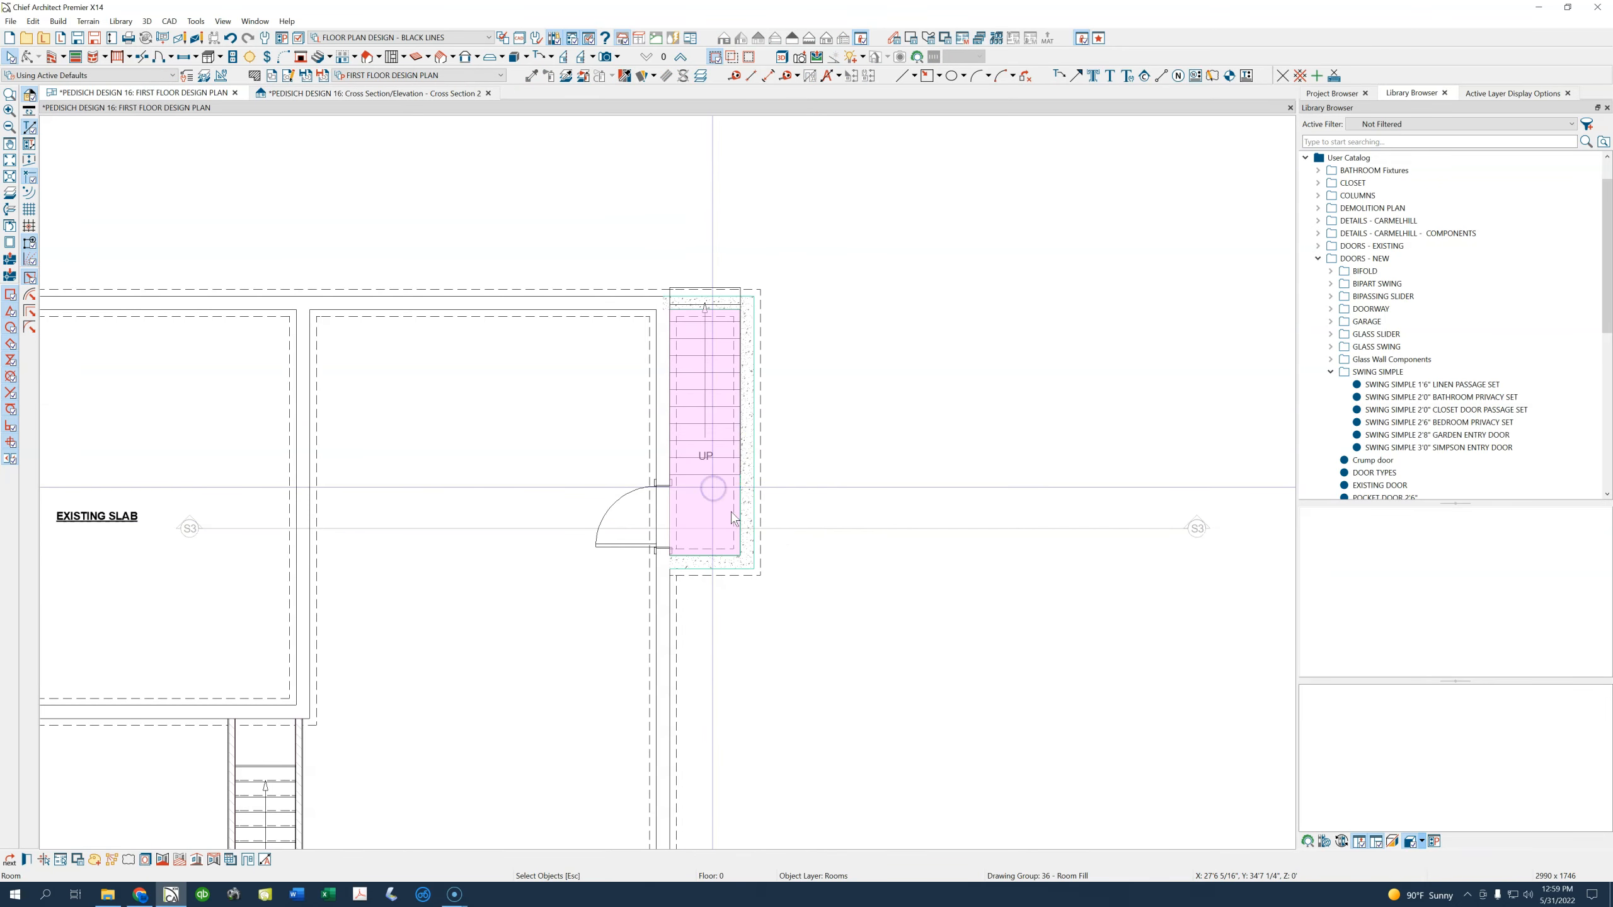
click(678, 381)
click(686, 336)
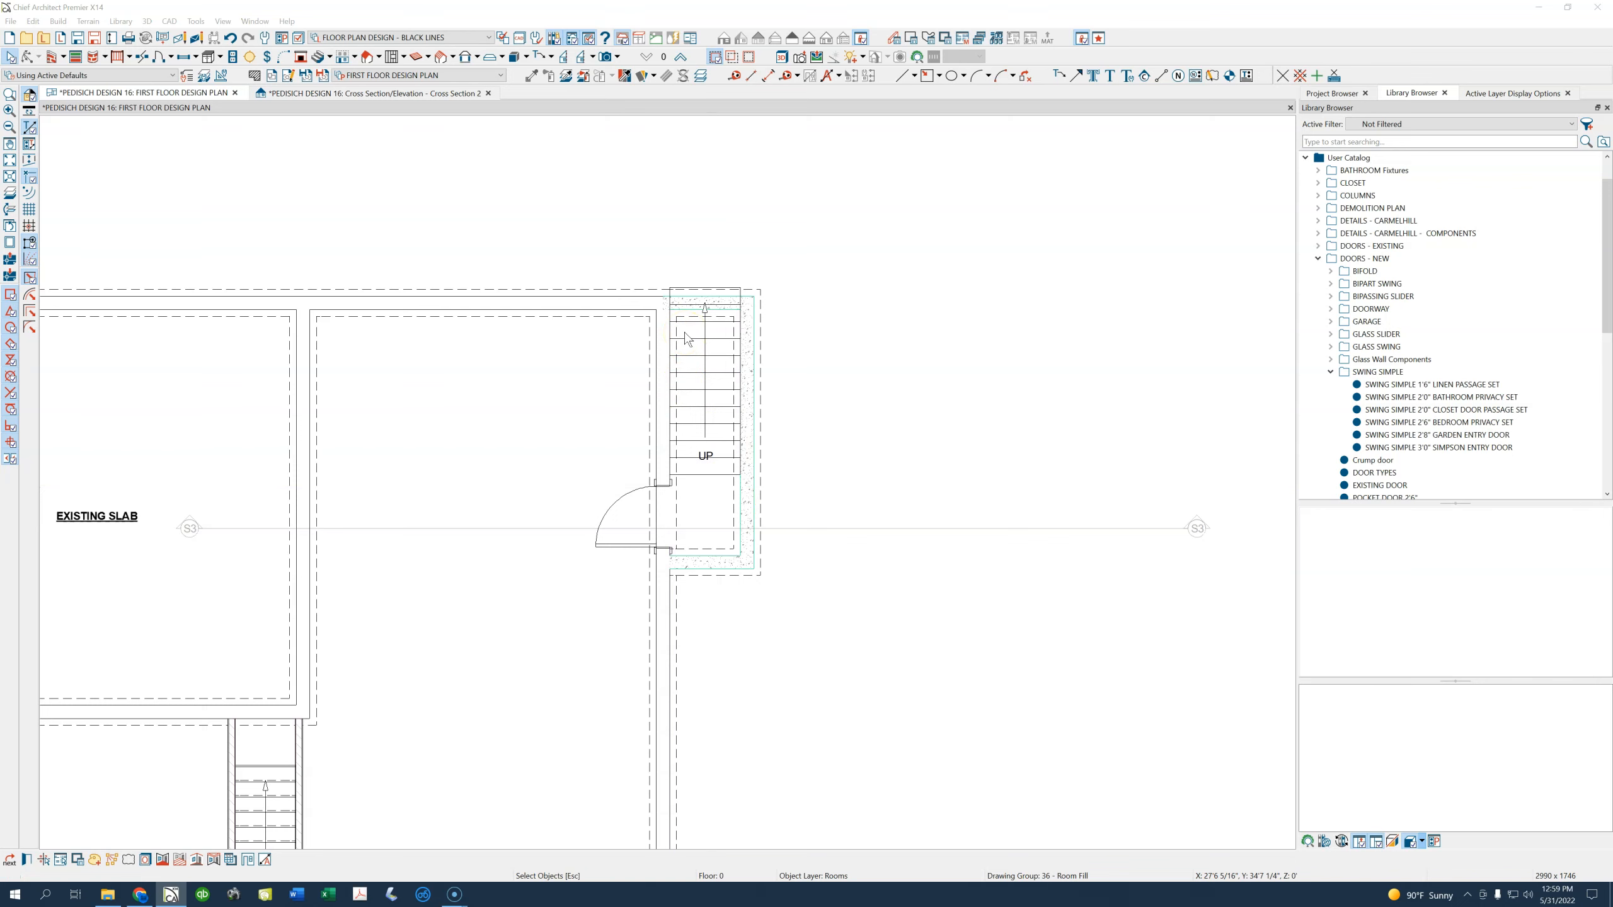
double_click(686, 338)
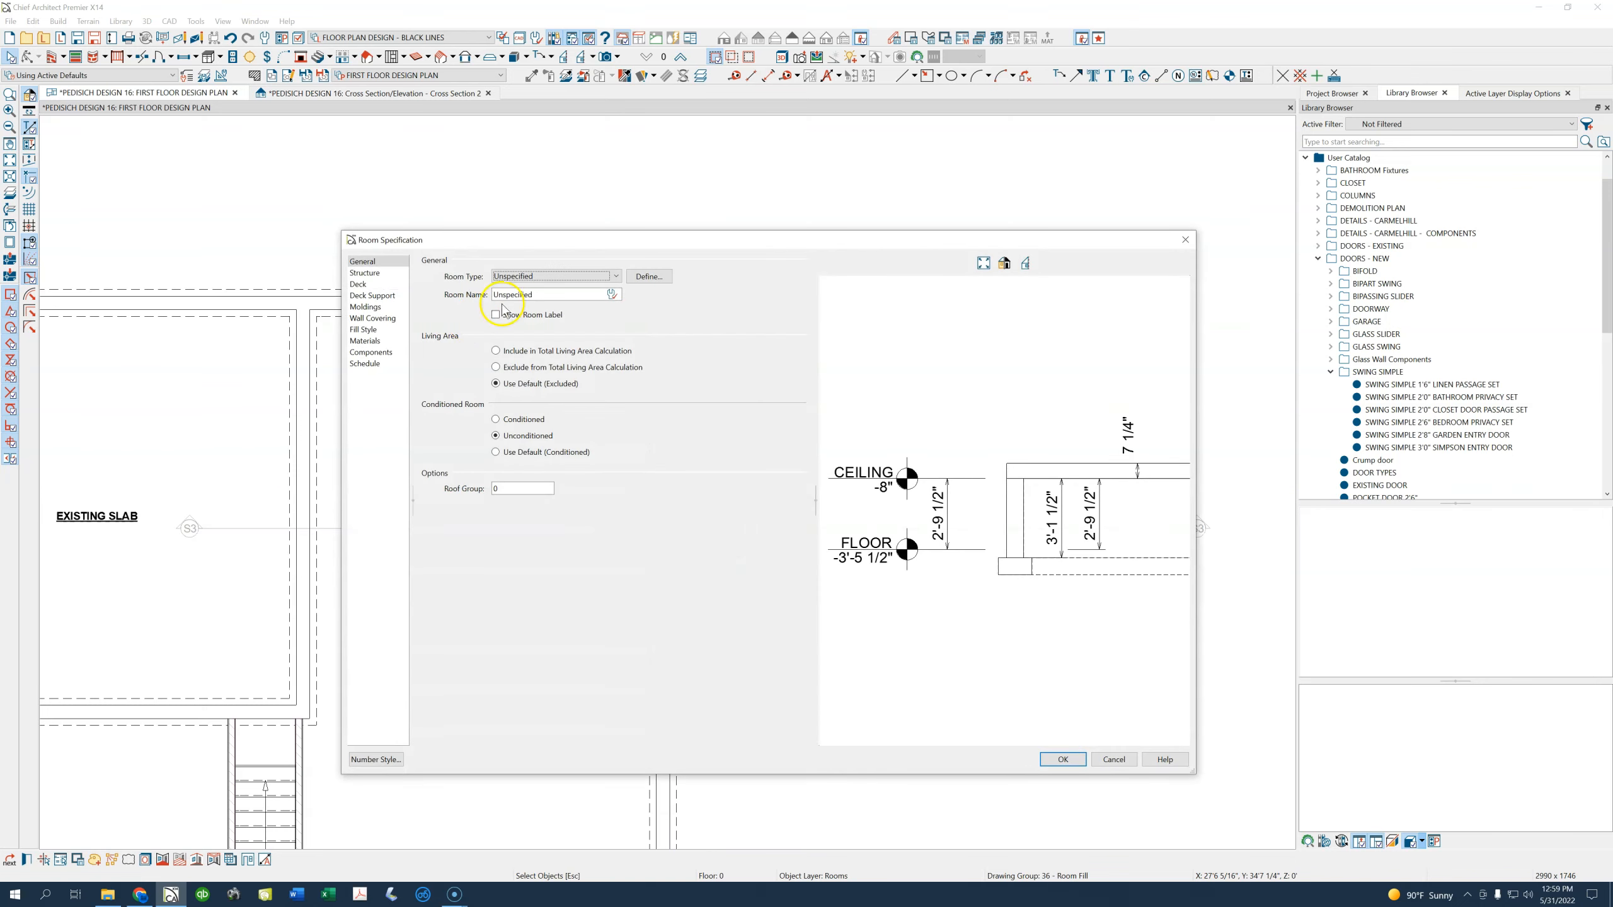
click(552, 276)
scroll(559, 585, down, 5)
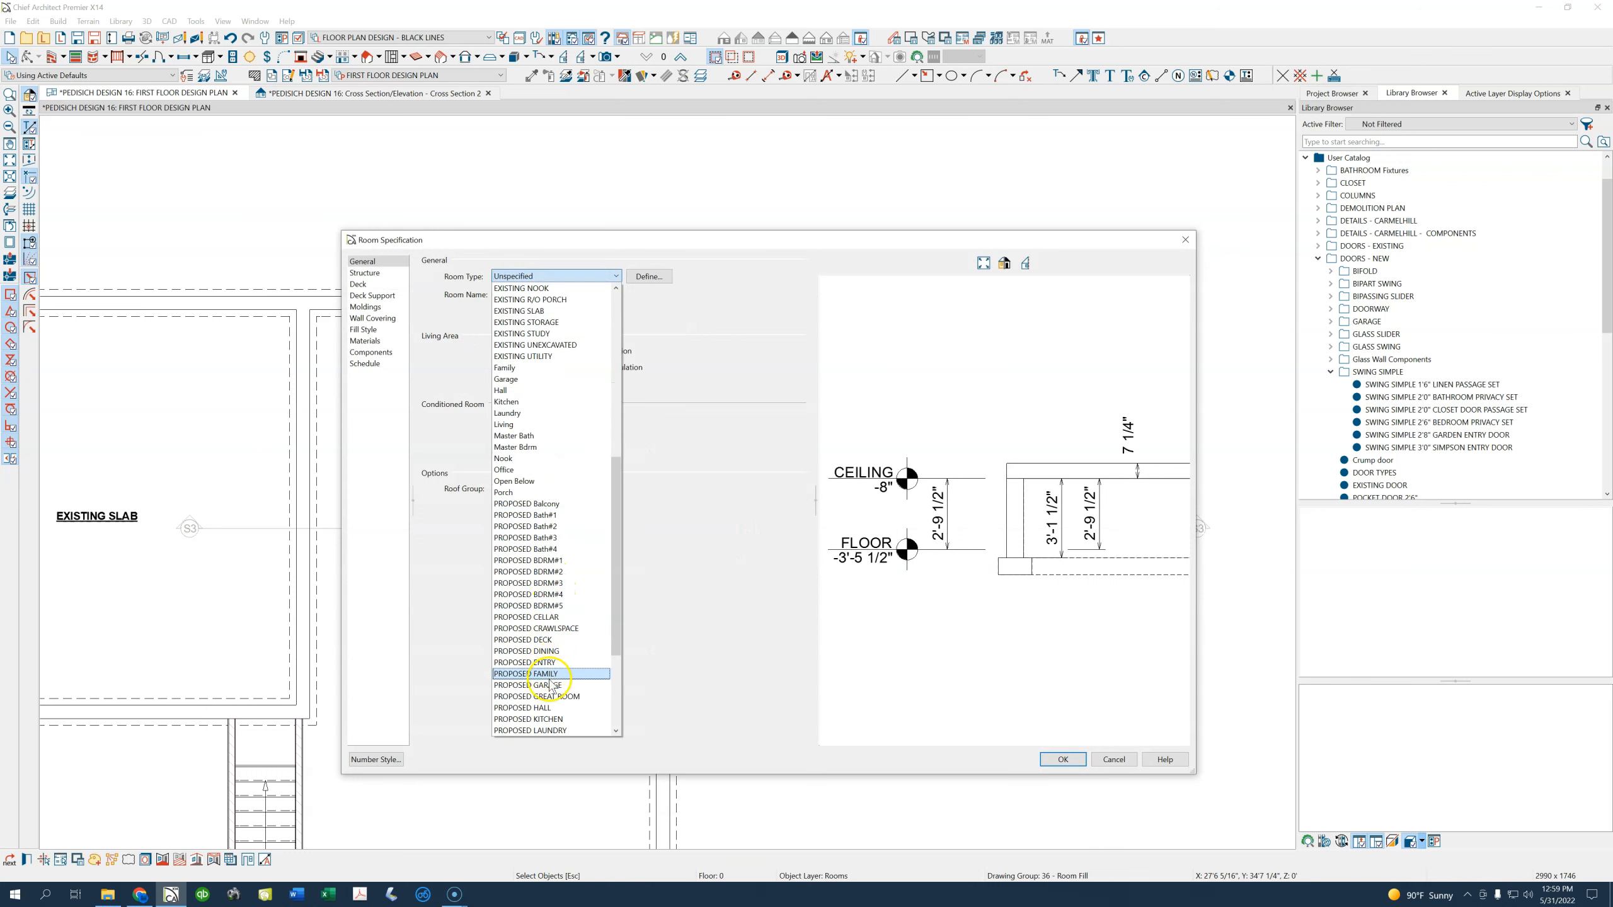
scroll(550, 689, down, 3)
click(545, 697)
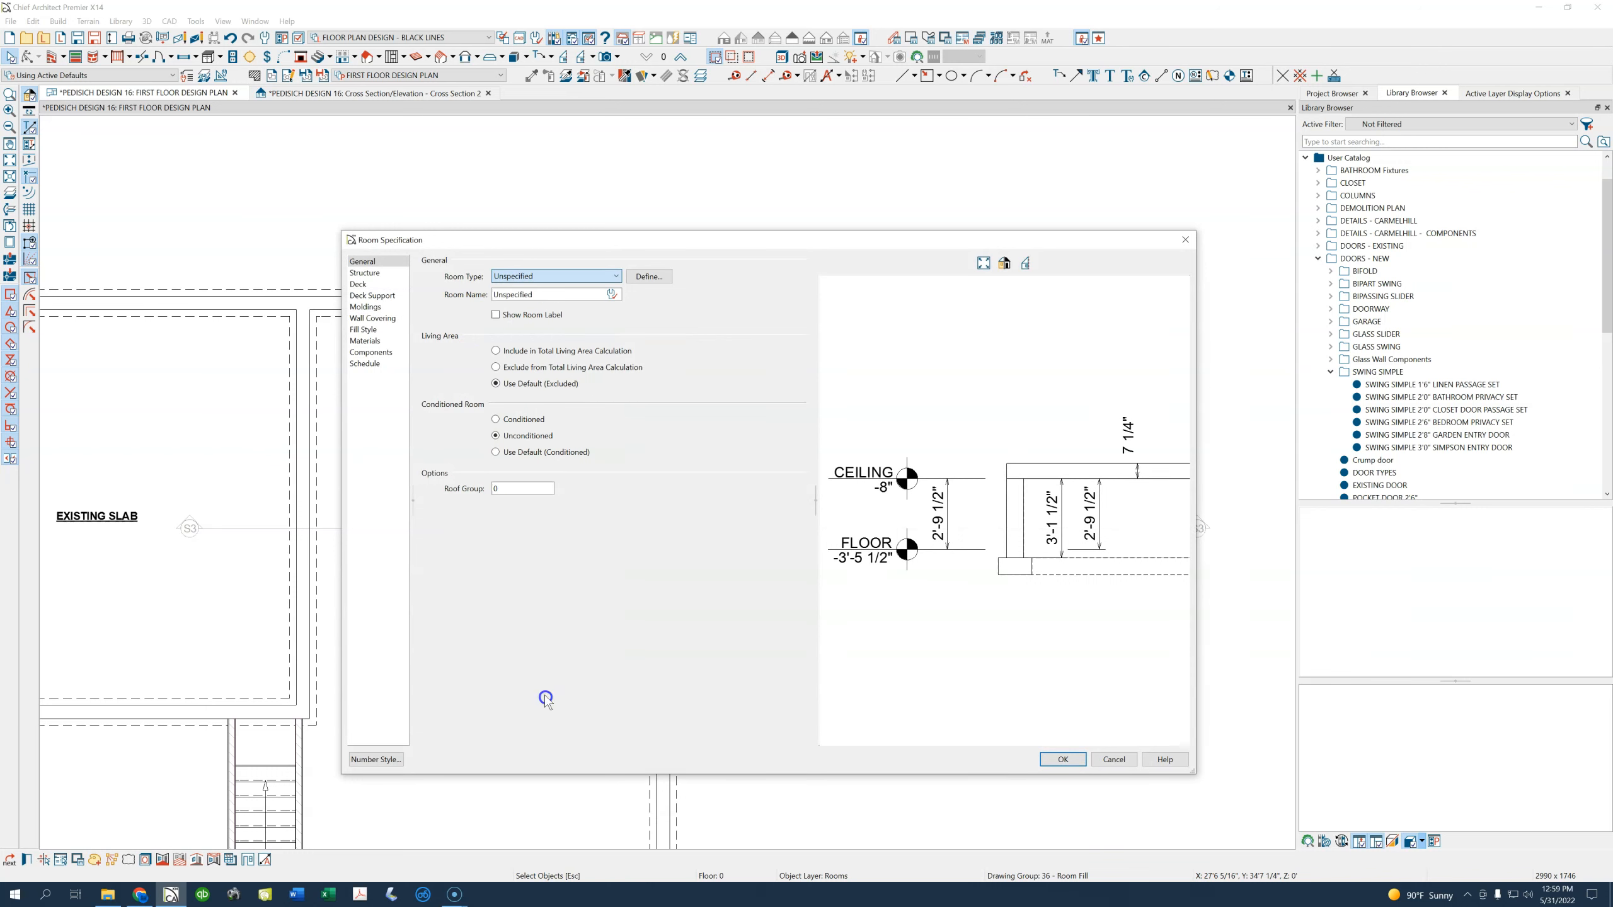
Remove the stairwell room's flat ceiling and roof, set its rough ceiling height to 8'4", and apply the room settings
click(378, 274)
click(588, 498)
click(585, 481)
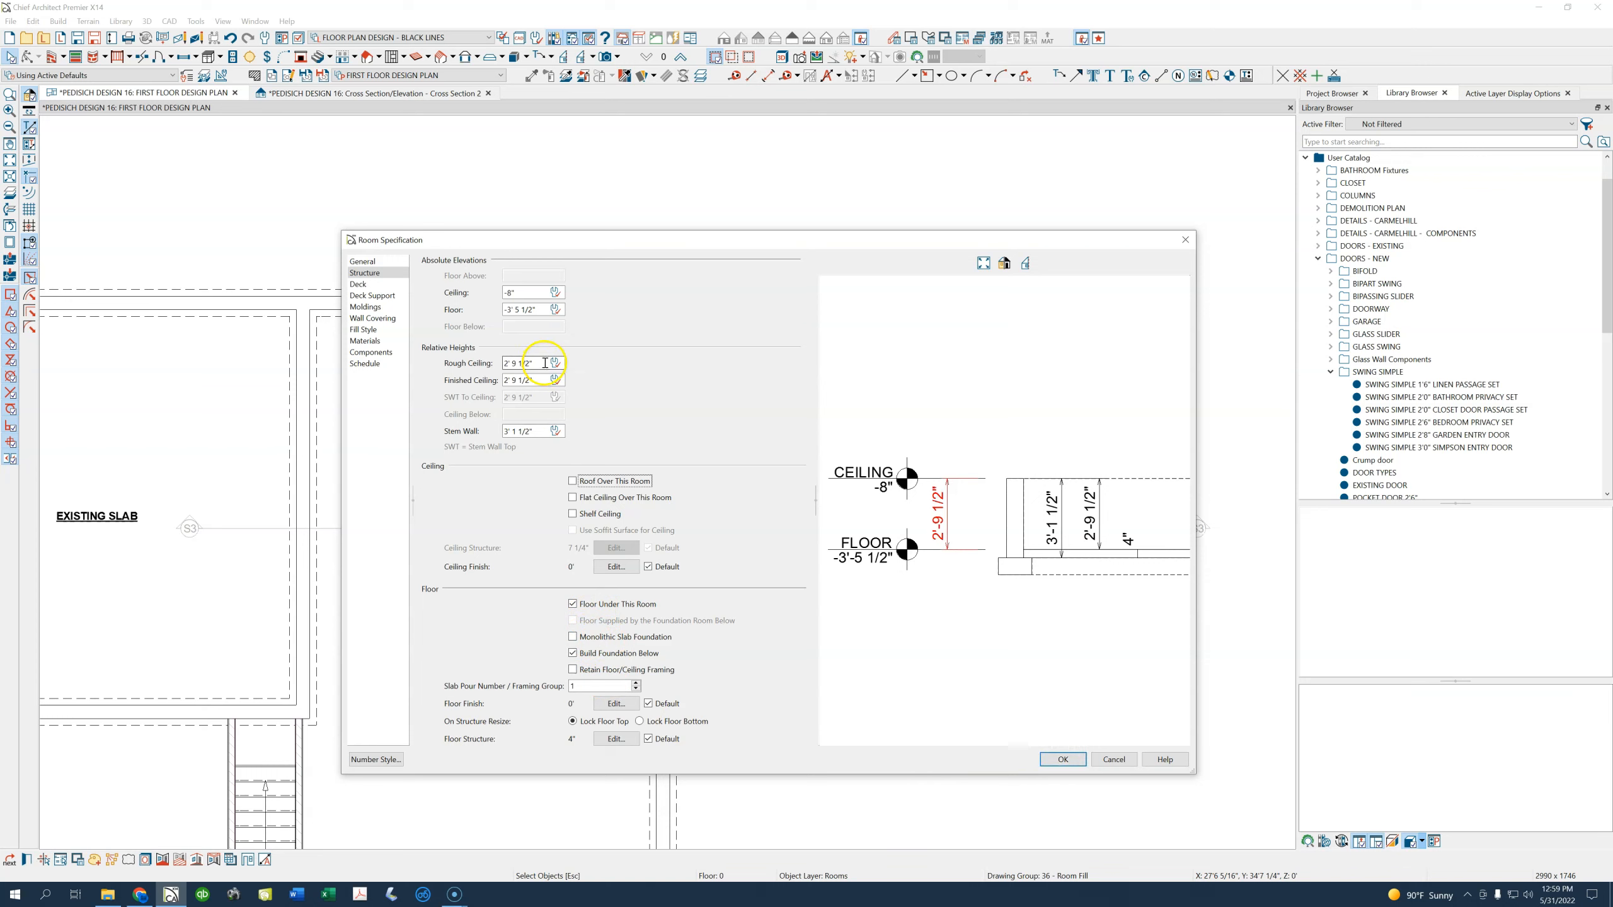
drag(545, 361, 449, 357)
key(Tab)
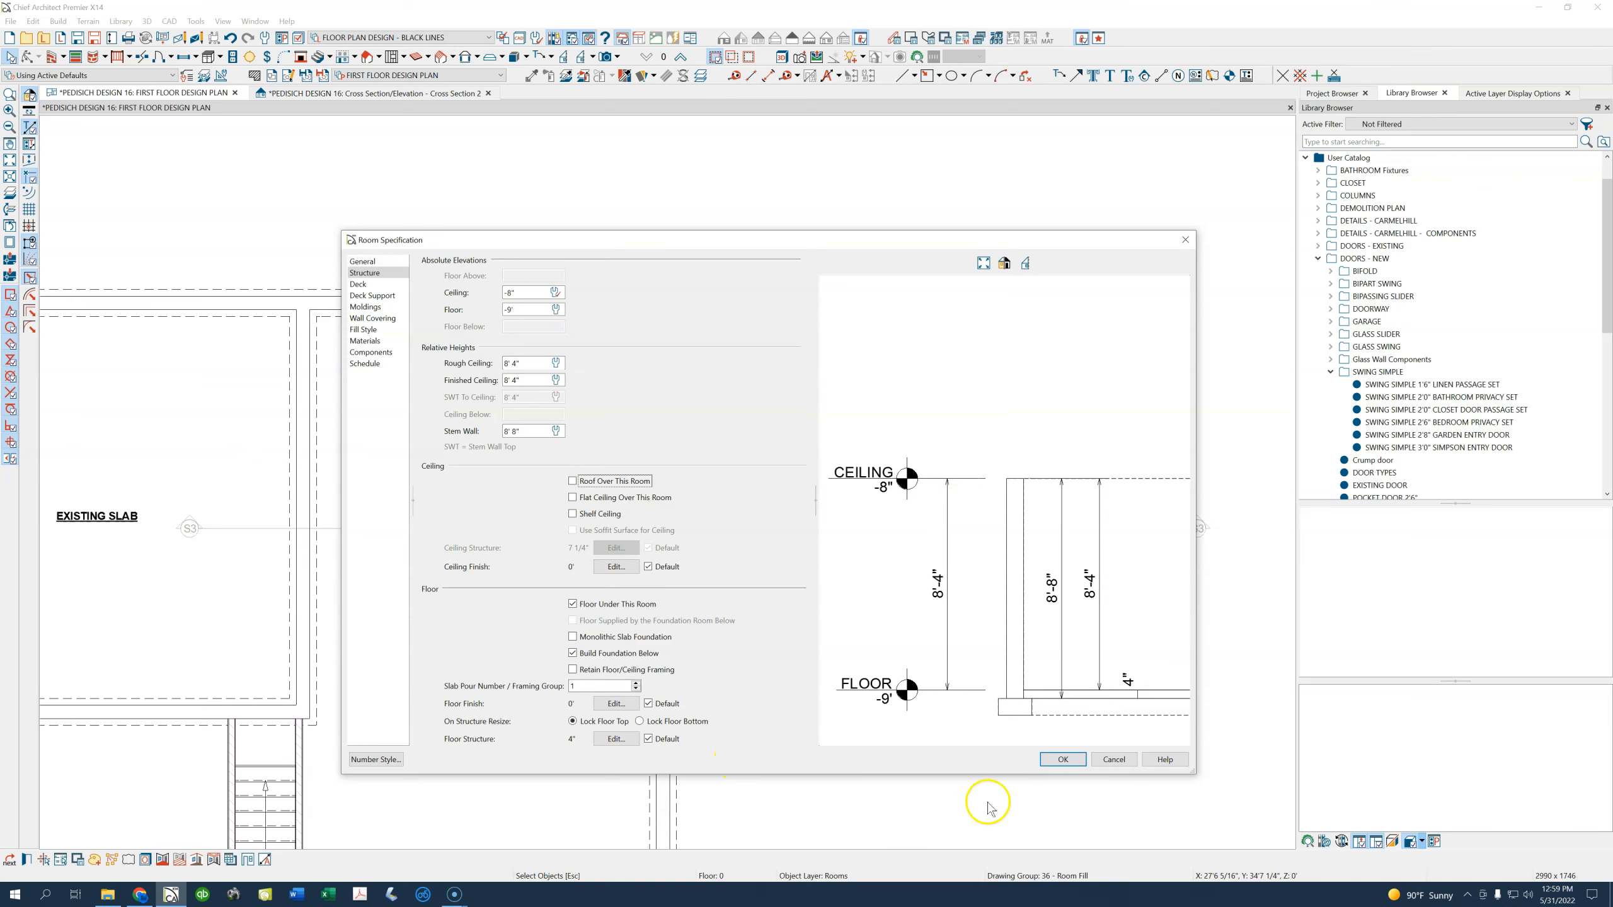
click(1061, 759)
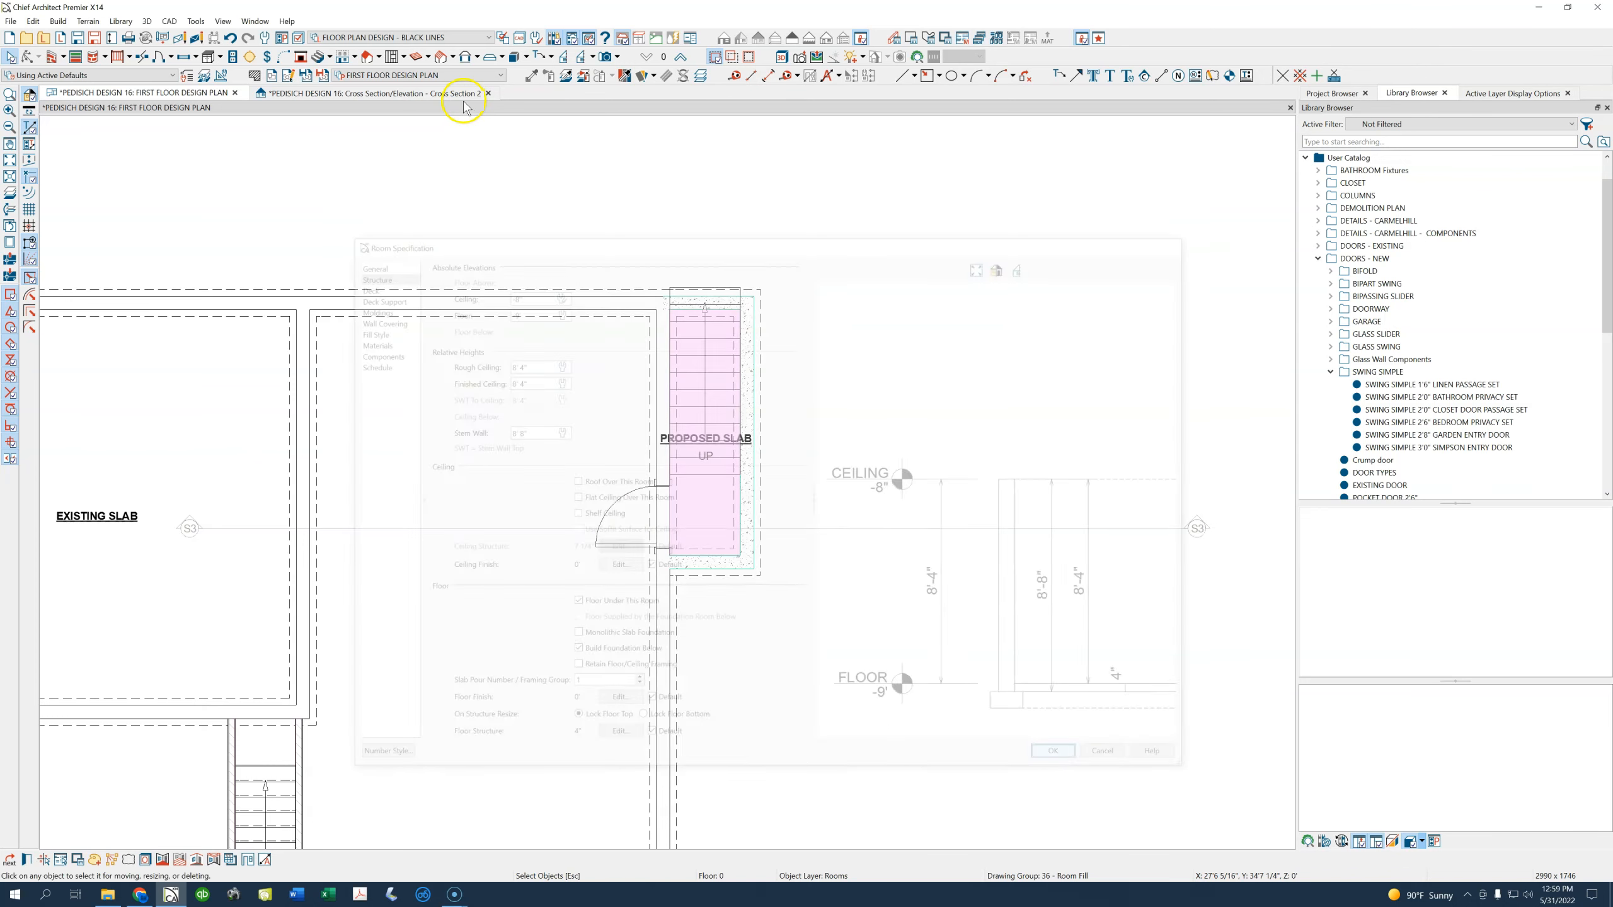
Change the plan's layer set to FLOOR PLAN DESIGN - PROPOSAL VP and check the stairwell floor level in the cross section
click(370, 43)
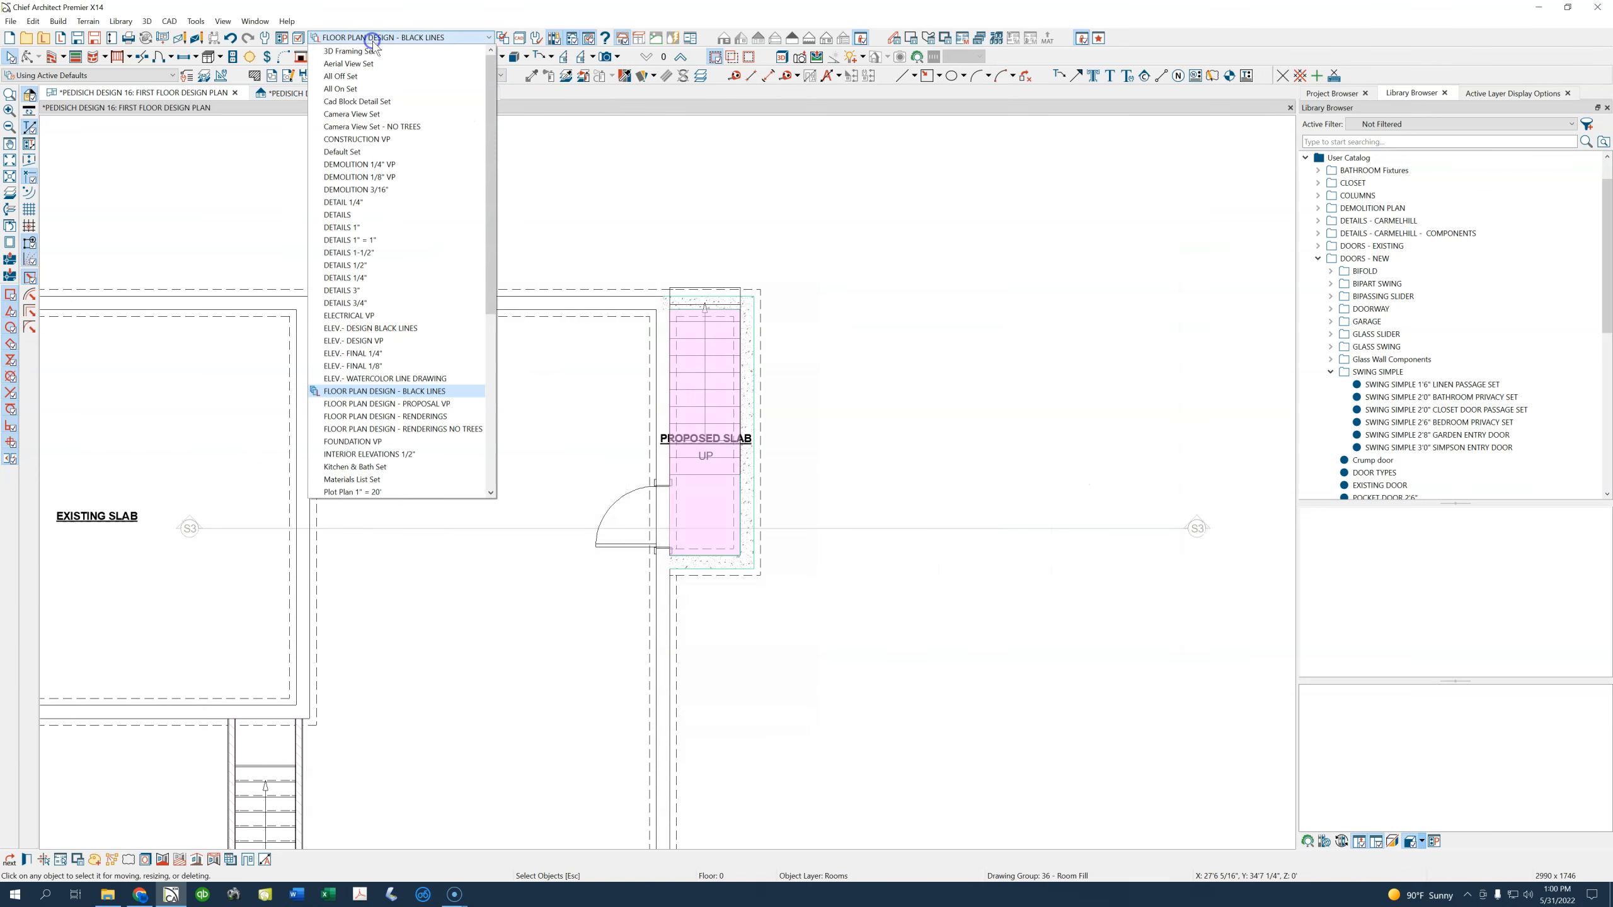
click(391, 404)
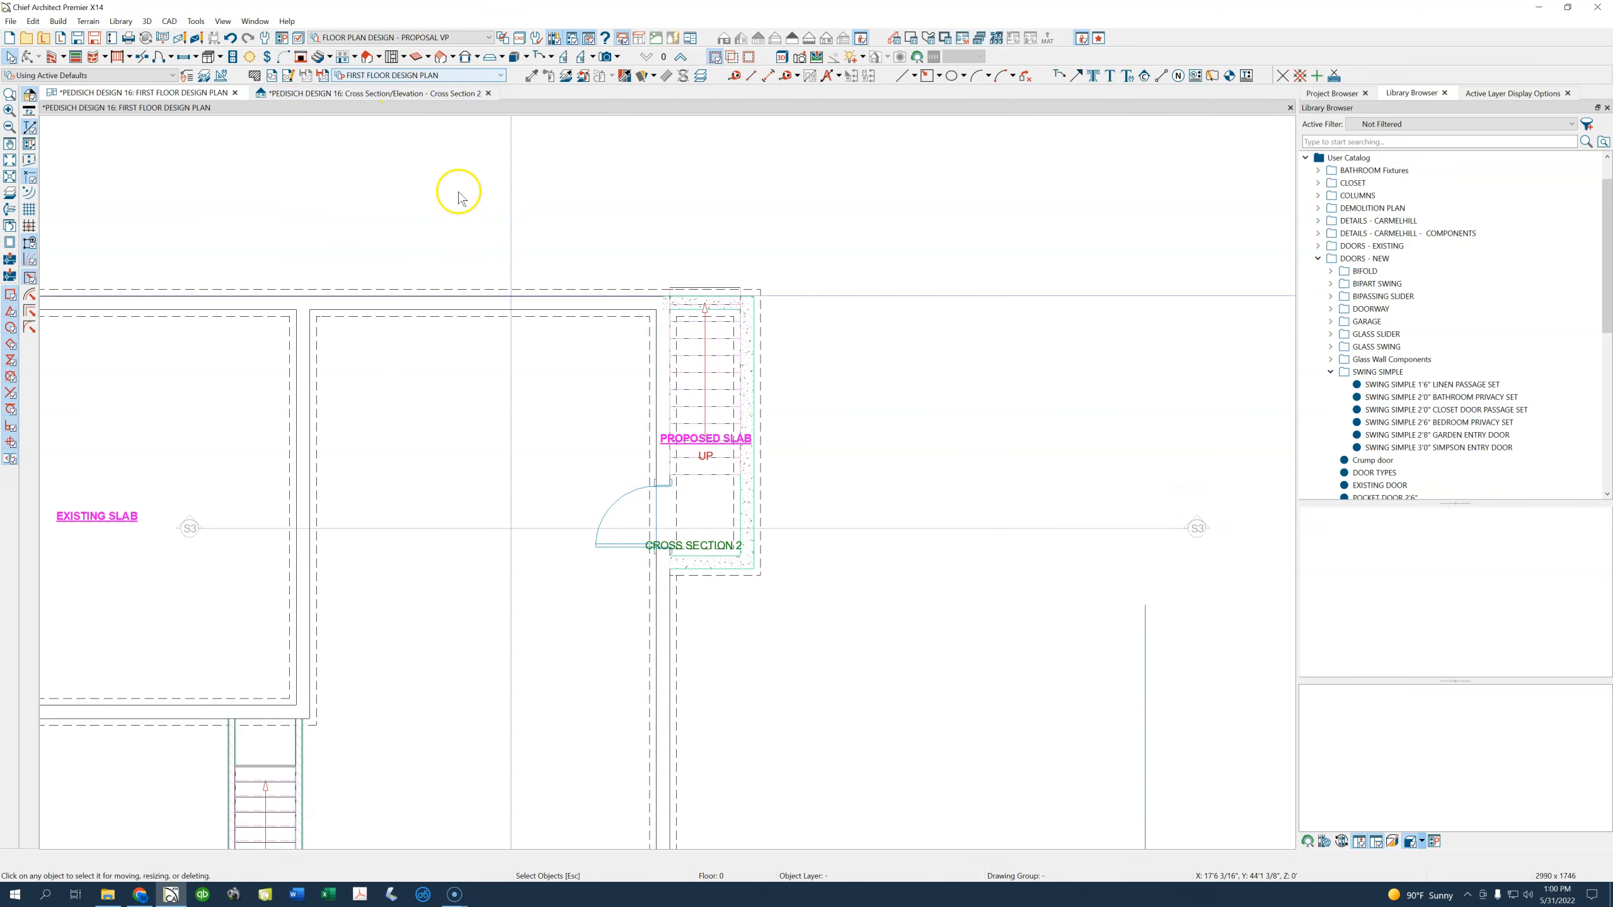
scroll(652, 515, up, 3)
click(388, 93)
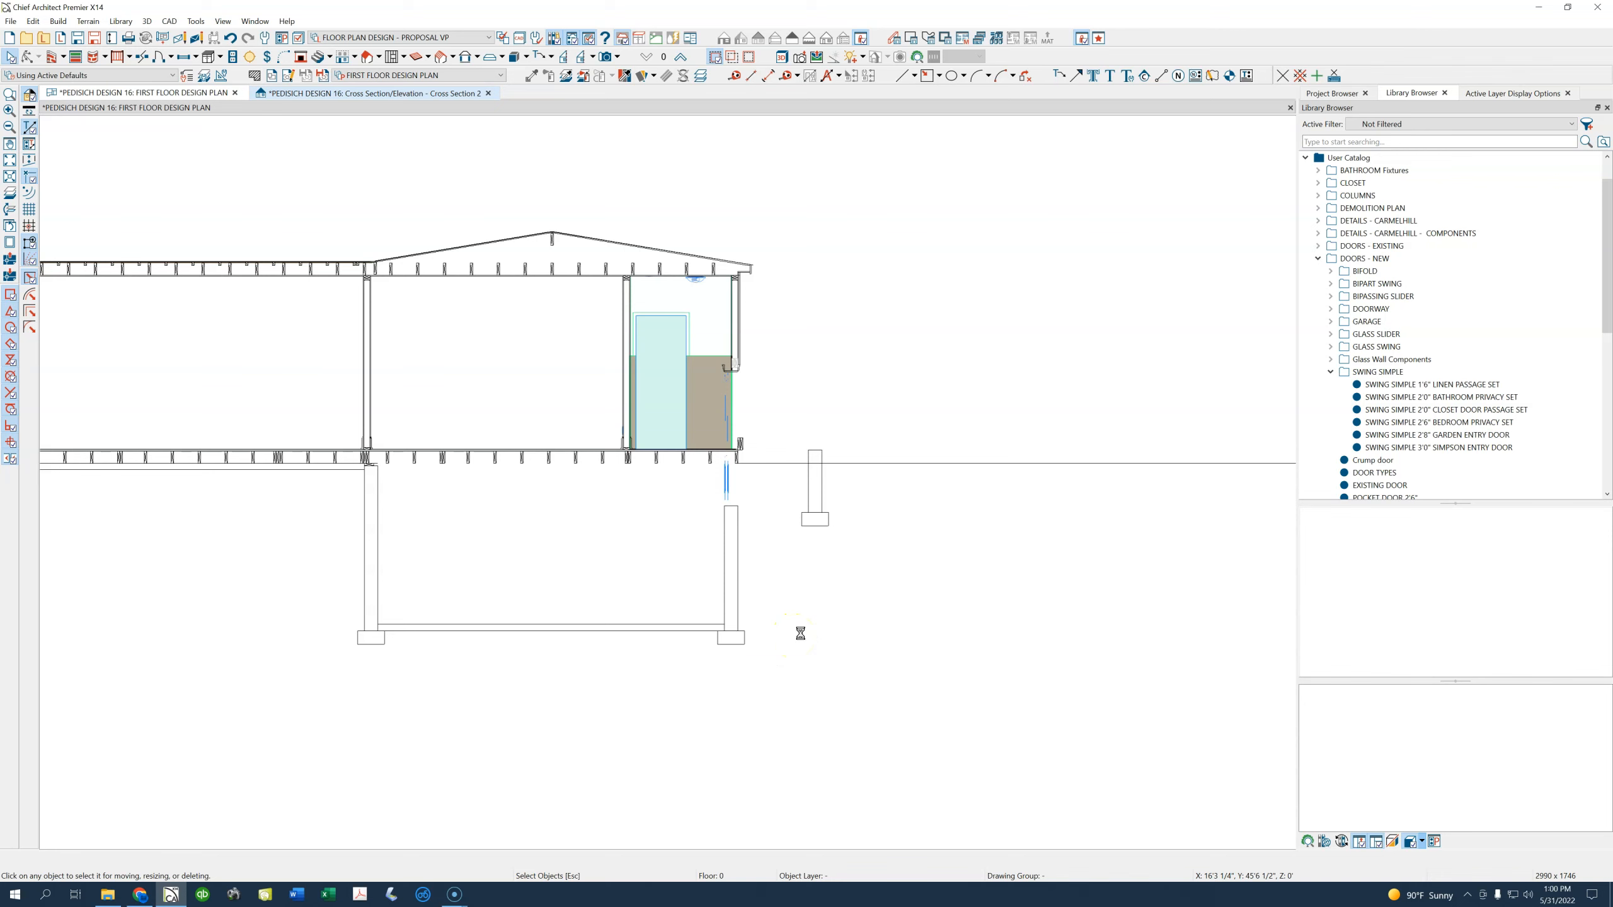
scroll(803, 635, up, 5)
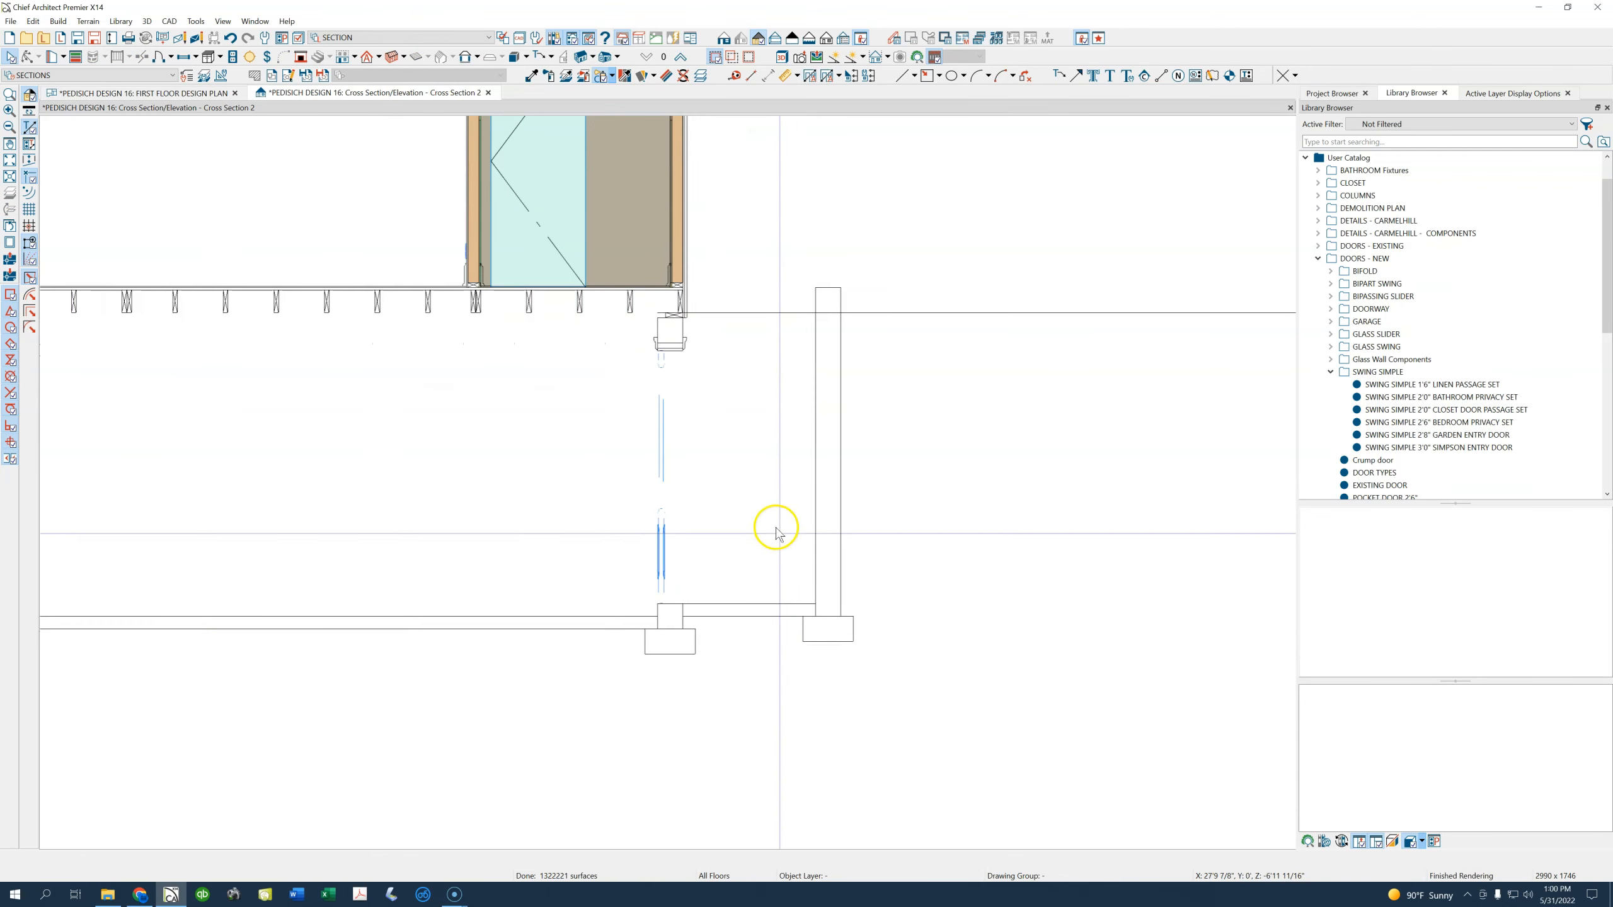
middle_drag(777, 528, 761, 552)
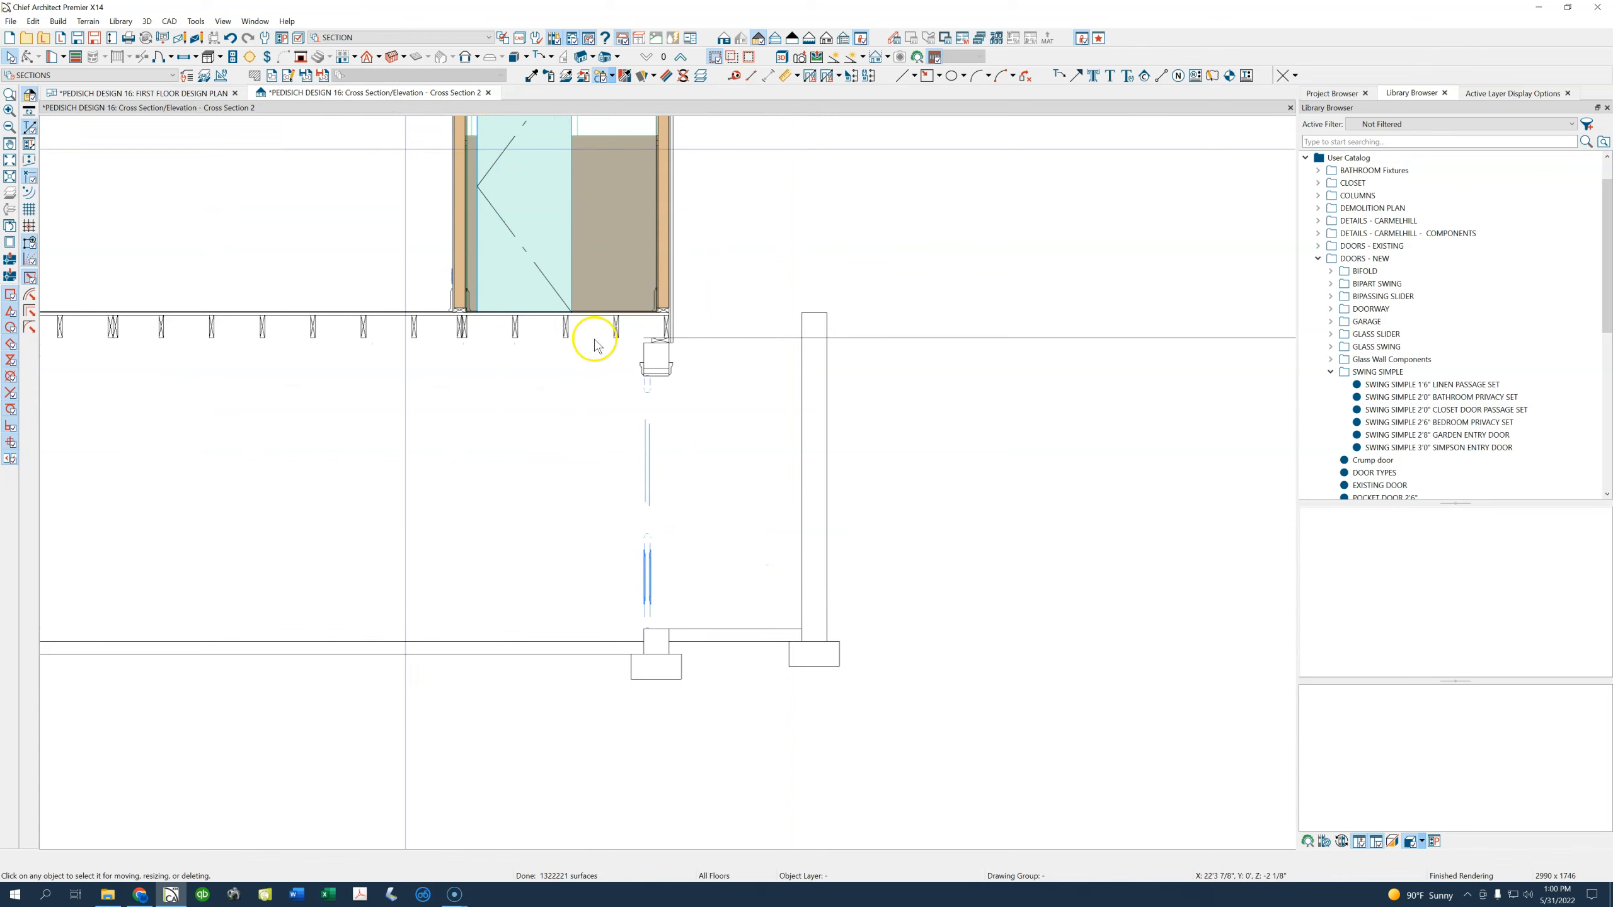
Increase the stairwell slab room's rough ceiling height by 8" and check its floor against the cellar floor in the cross section
click(193, 92)
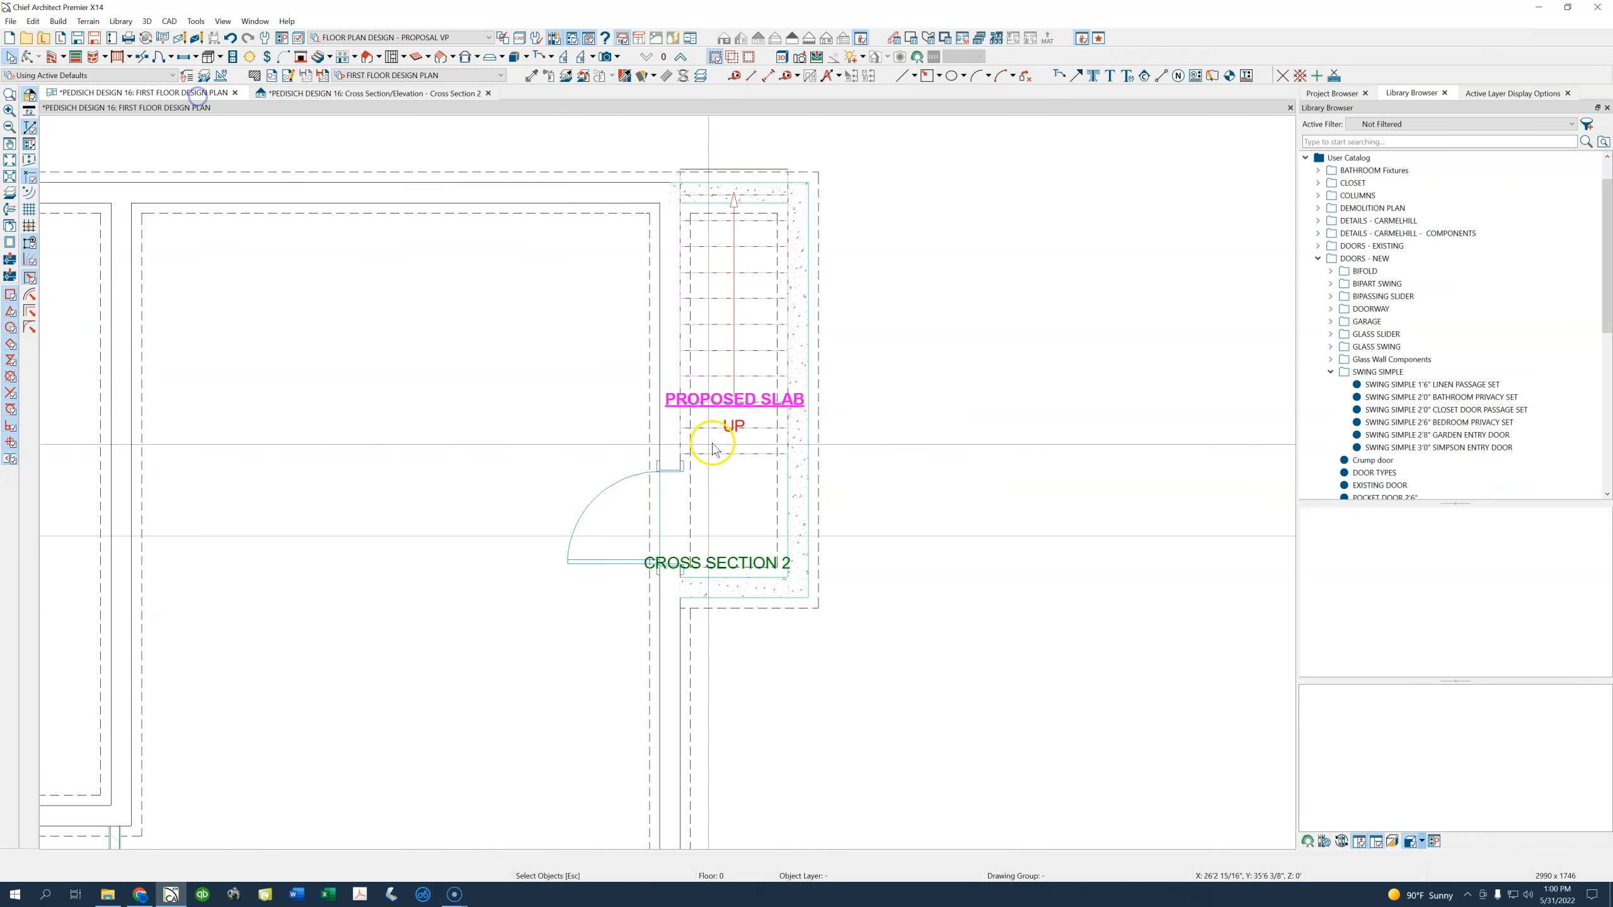
click(740, 489)
click(635, 341)
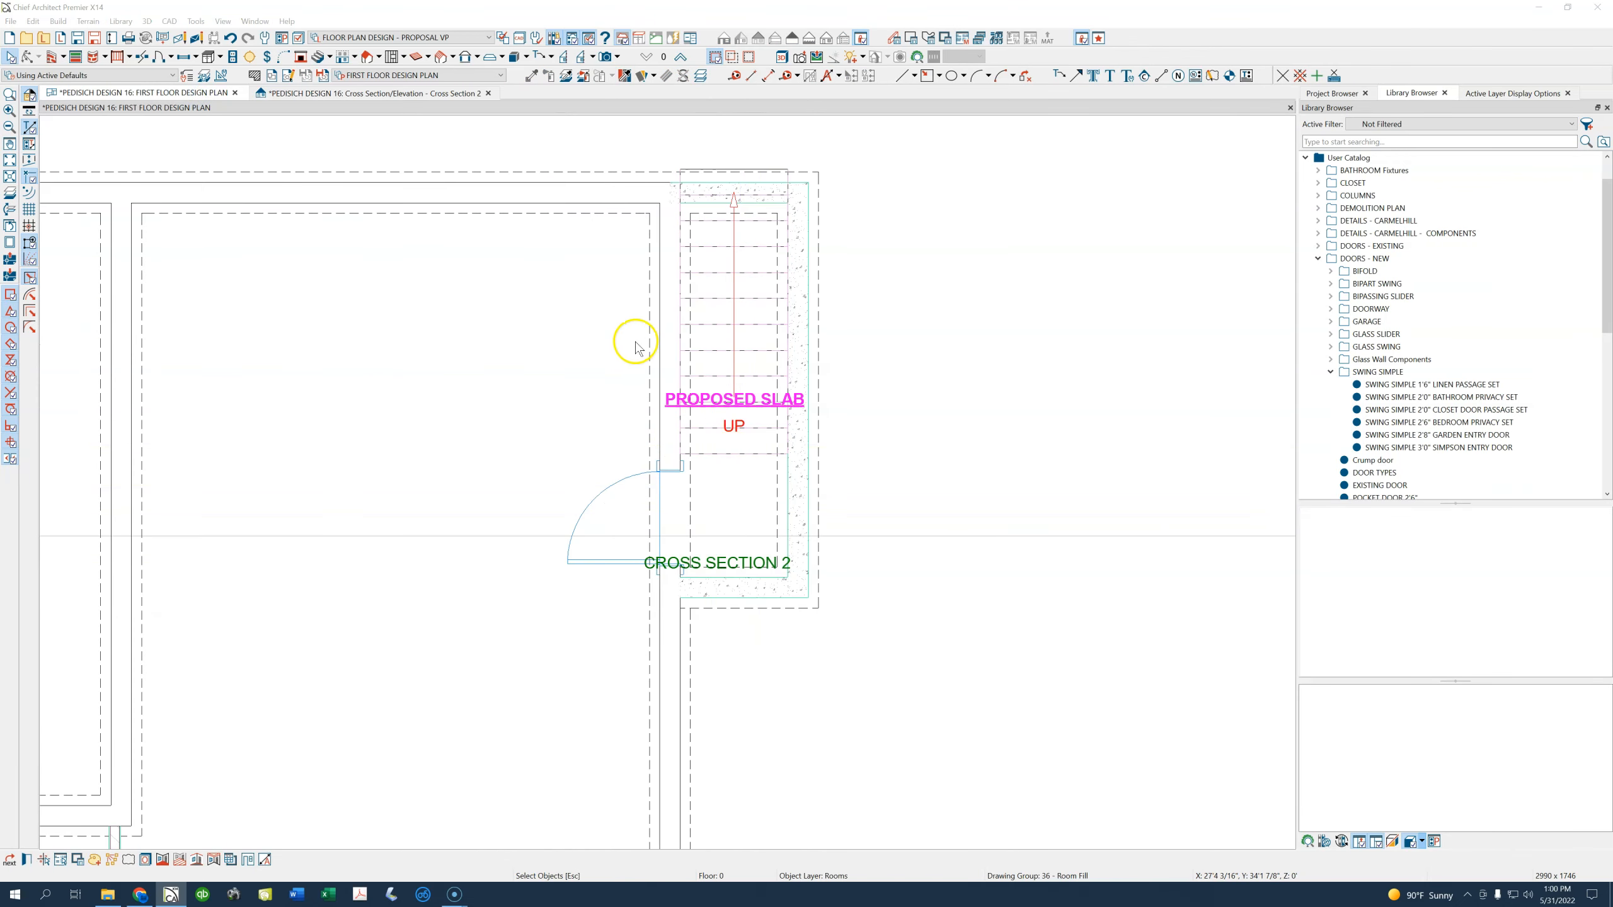
double_click(566, 301)
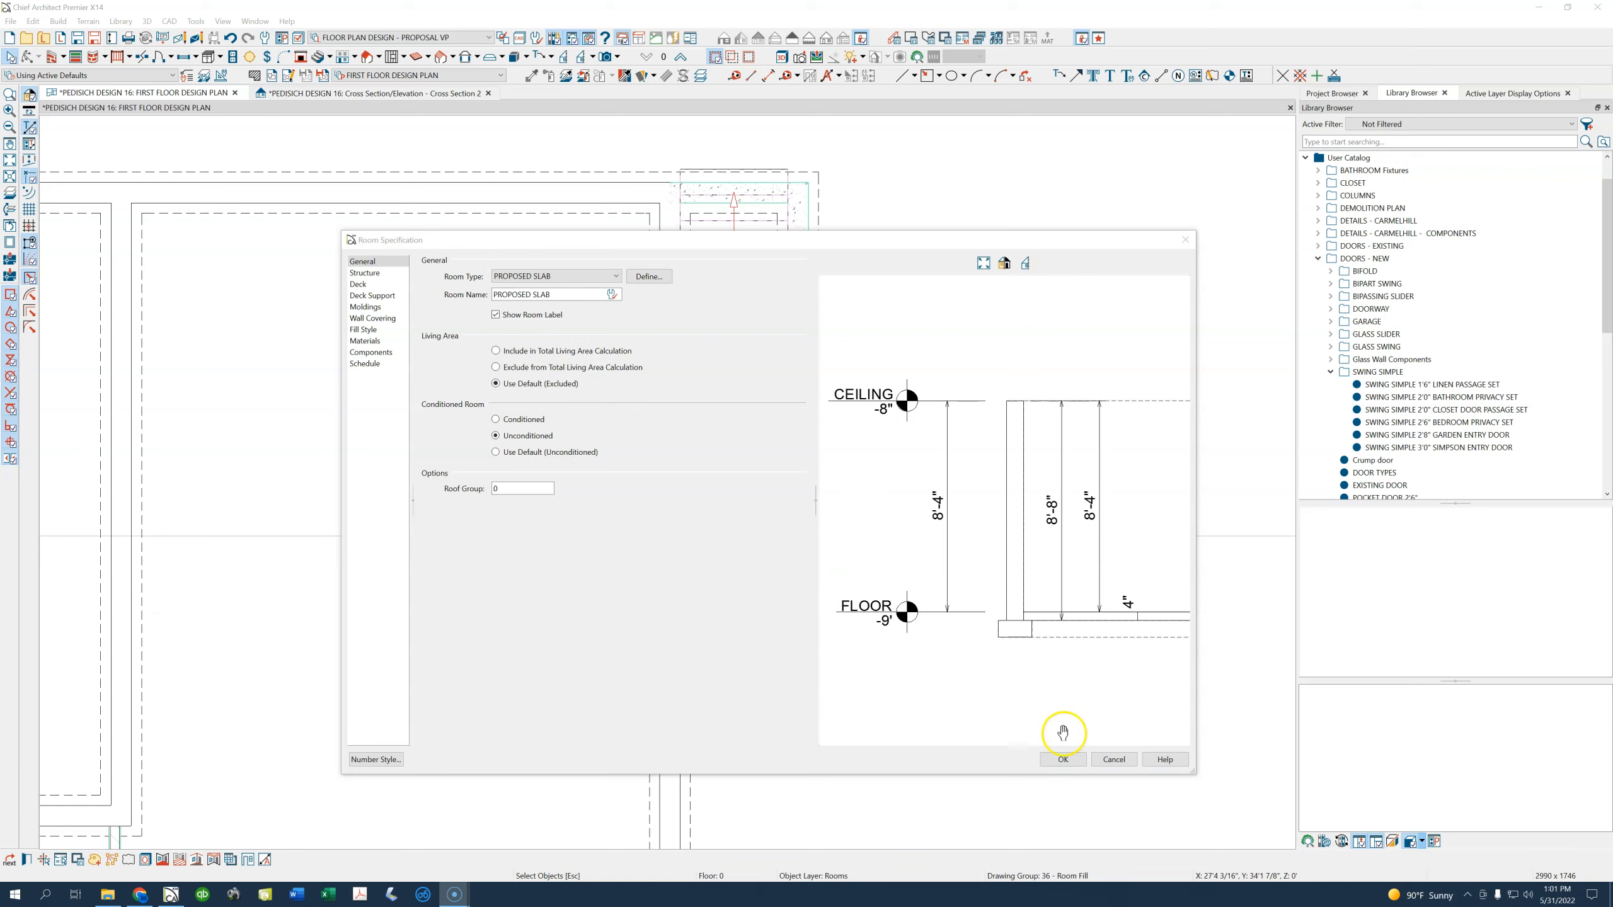
click(373, 274)
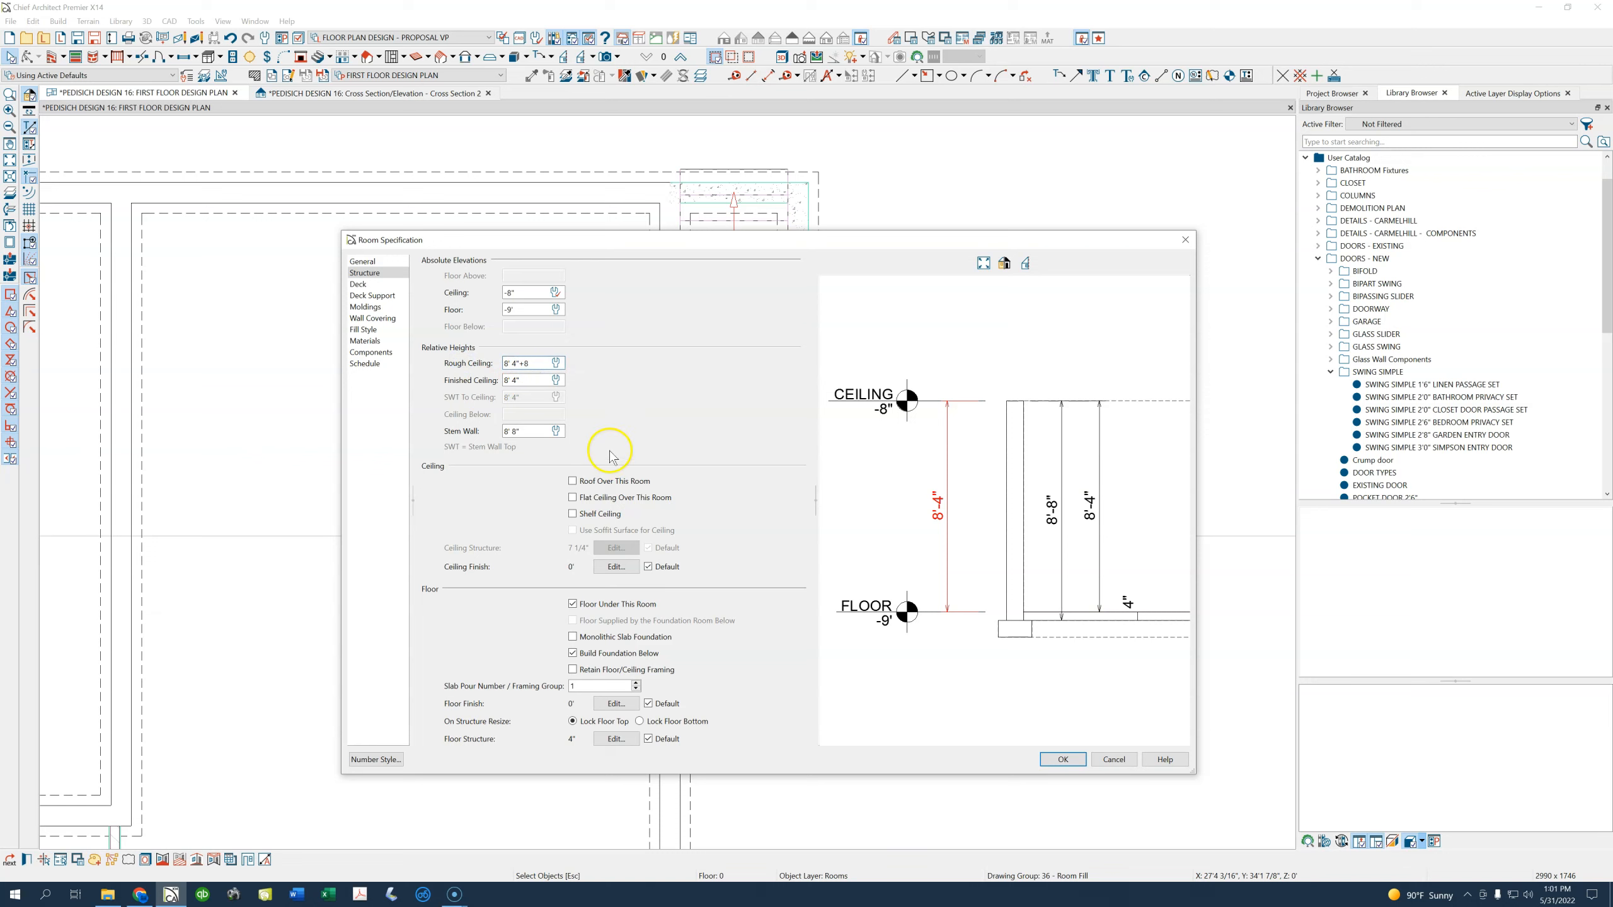
key(Tab)
click(1064, 759)
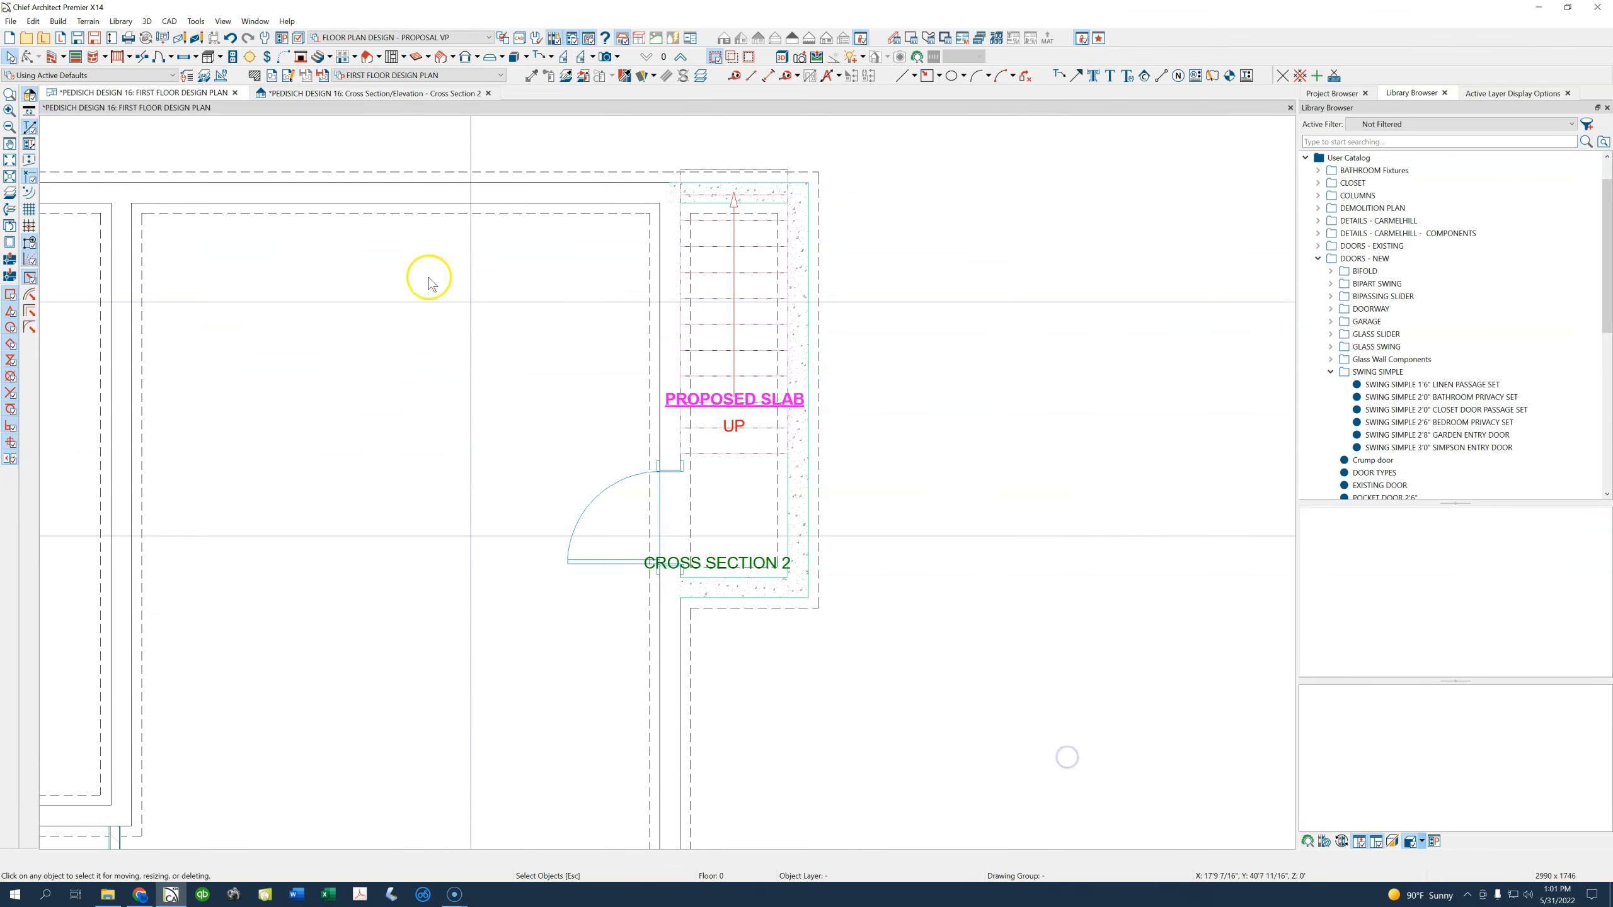
click(398, 94)
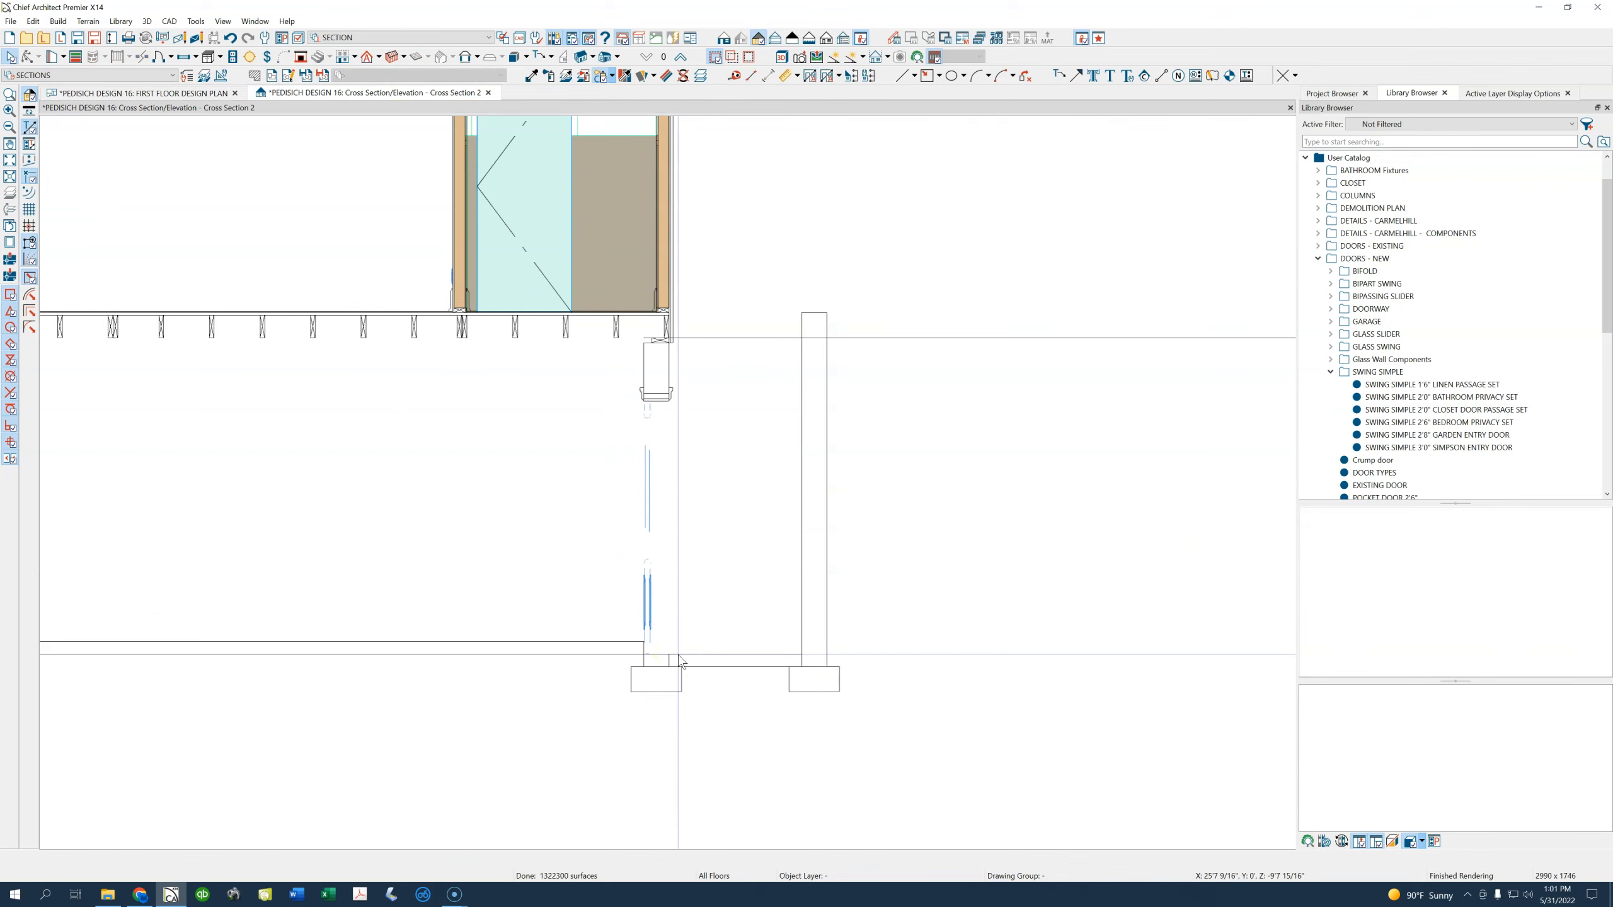
scroll(660, 664, up, 3)
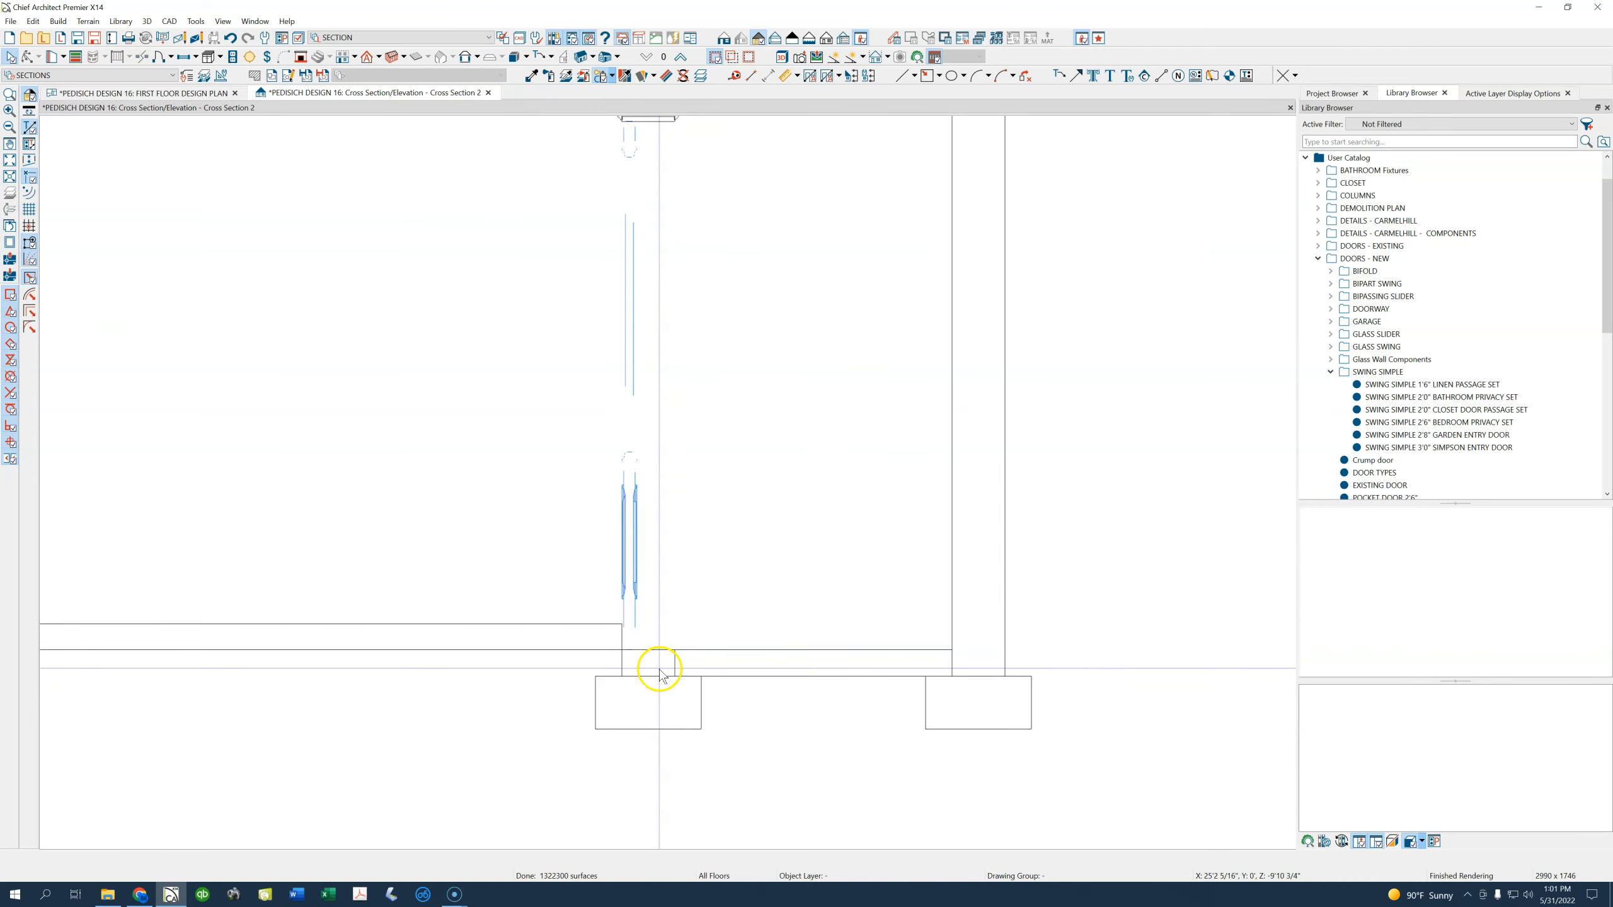
scroll(663, 654, down, 1)
Move the basement entry door up with a Z delta of 4" and check it in the cross section
click(166, 92)
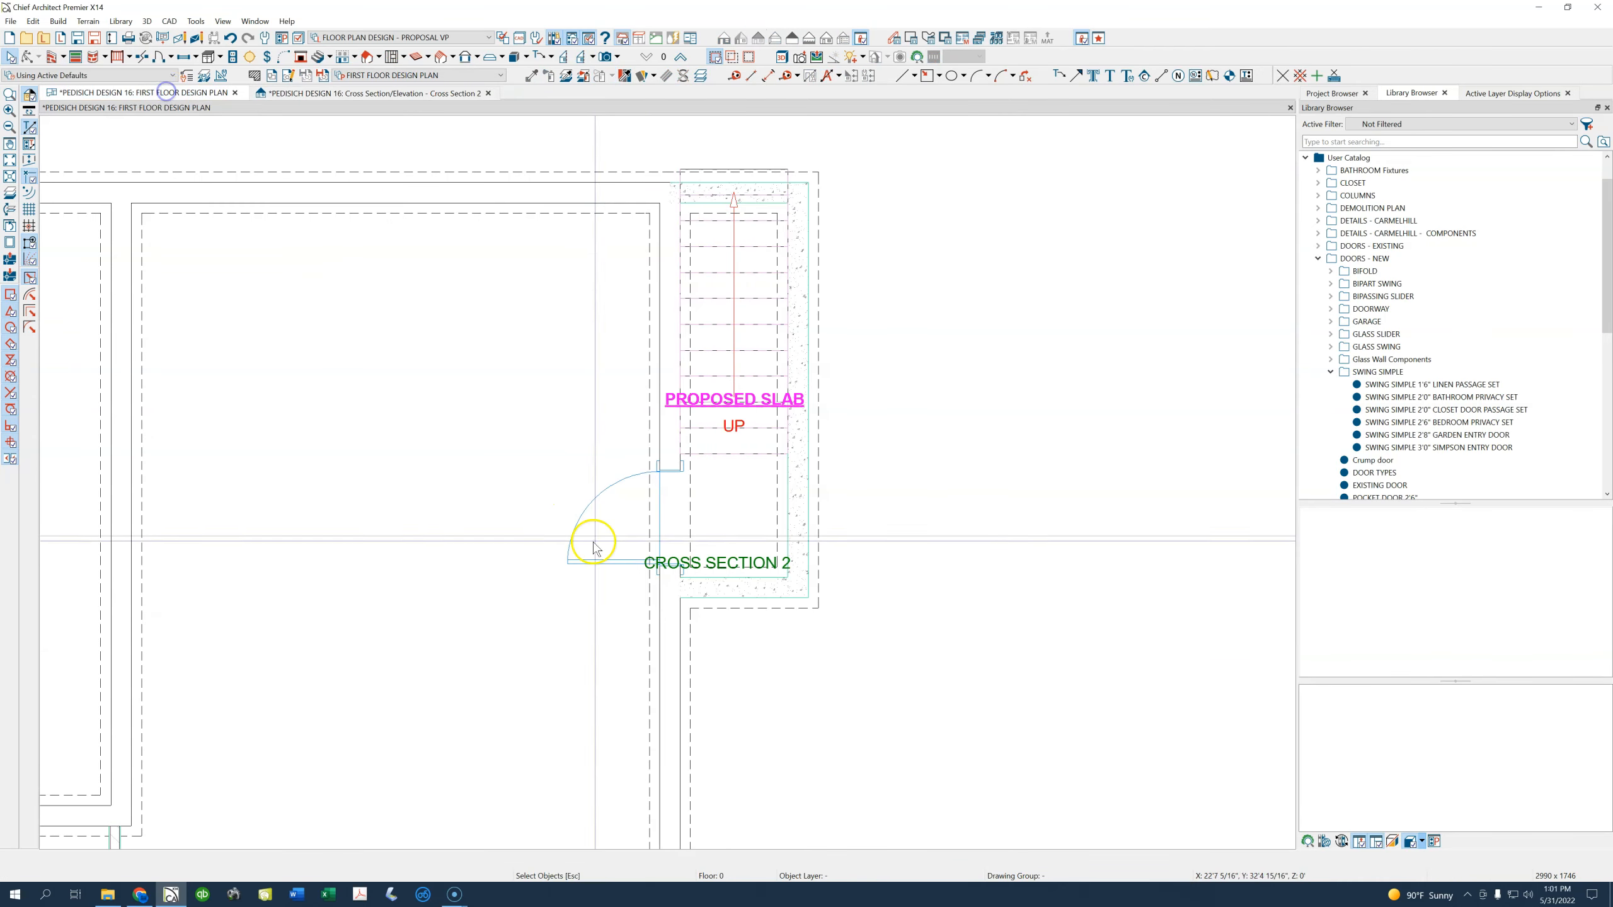
click(660, 510)
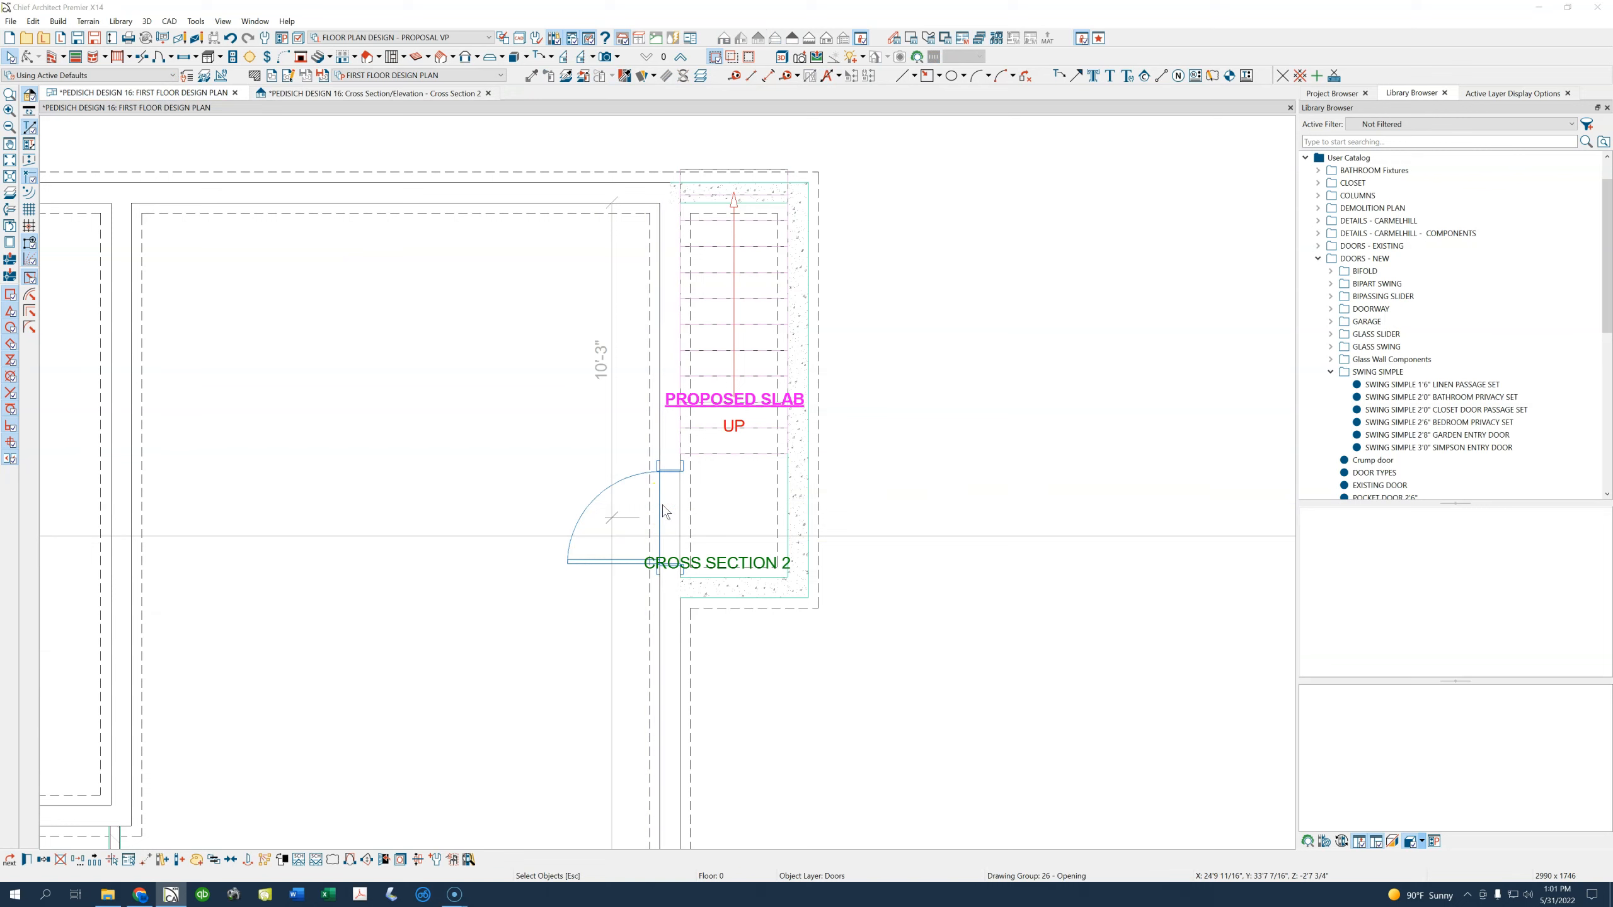
key(ctrl+t)
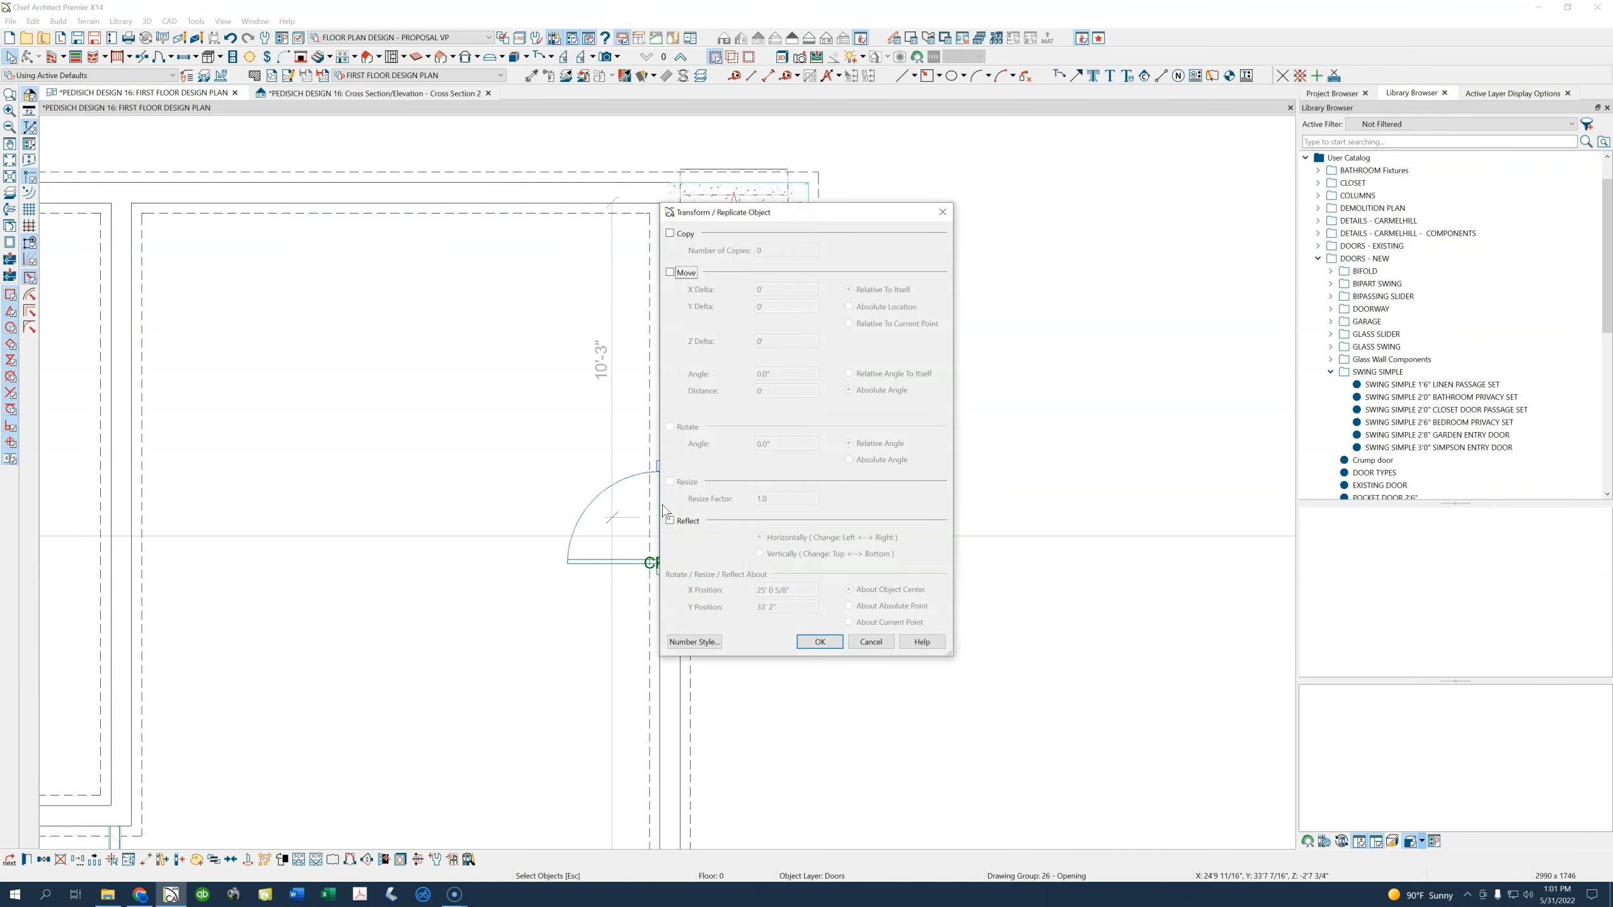
click(679, 273)
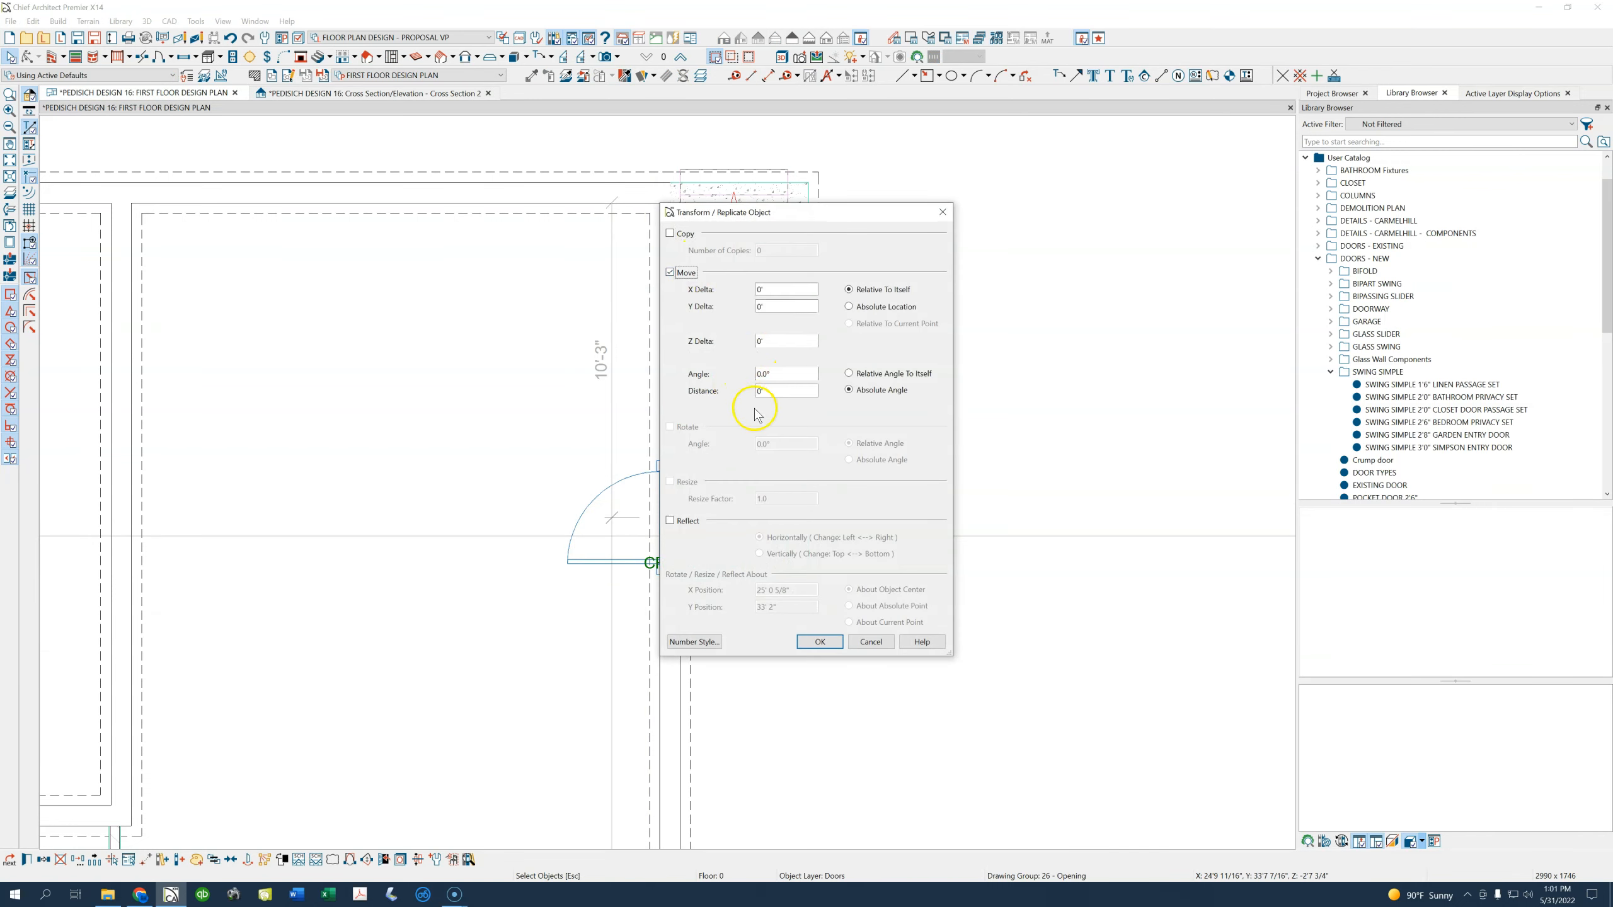
double_click(758, 340)
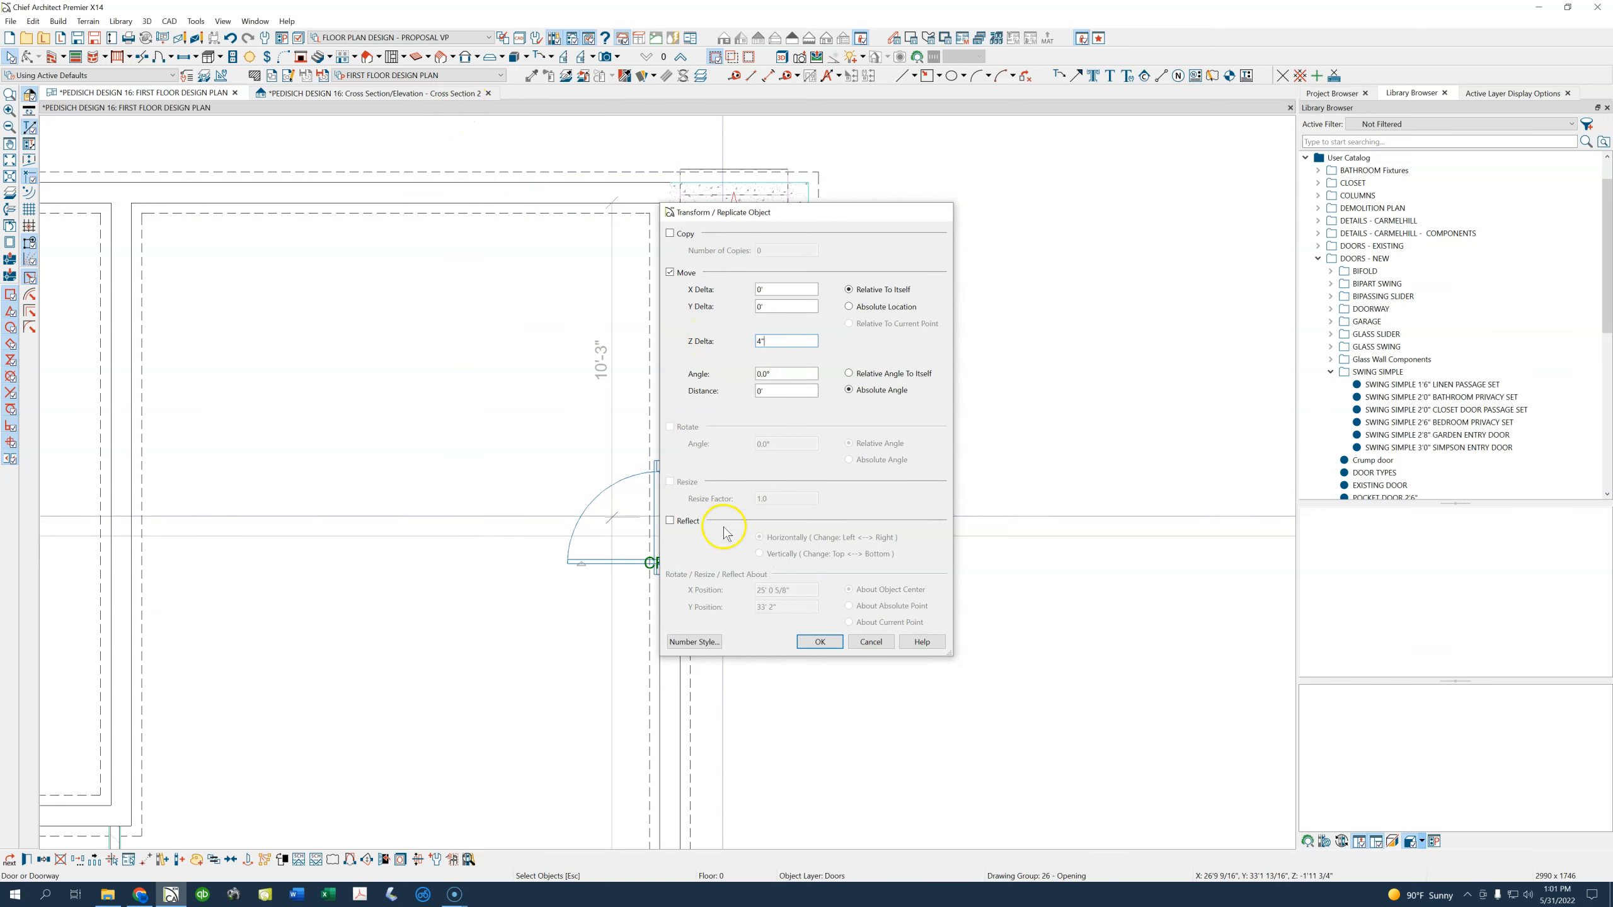
click(816, 641)
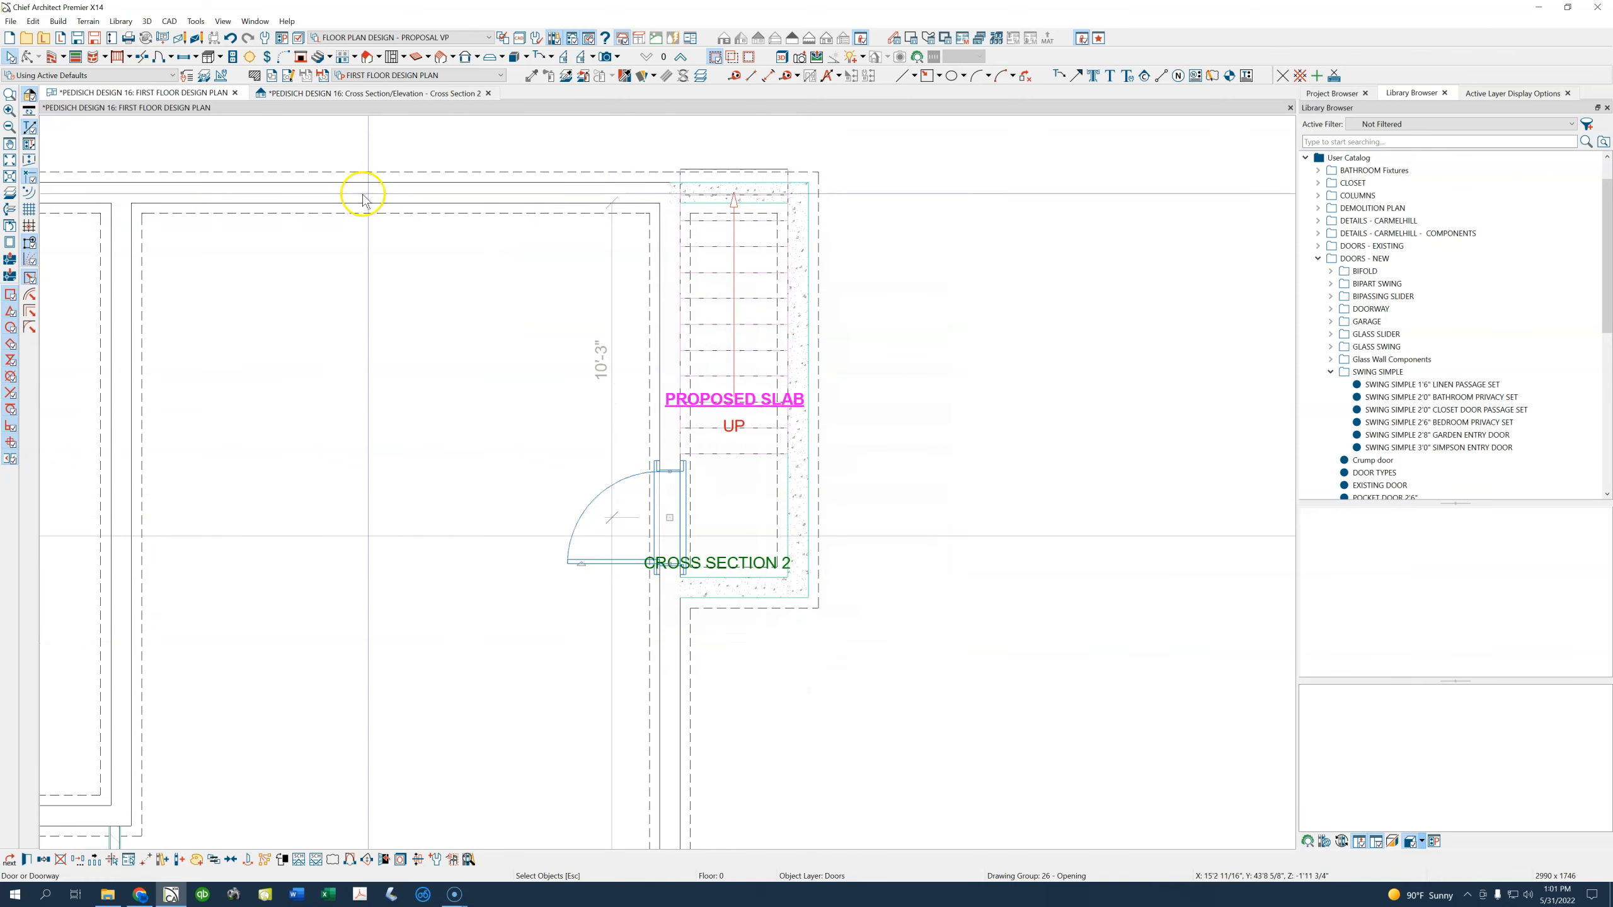
click(351, 93)
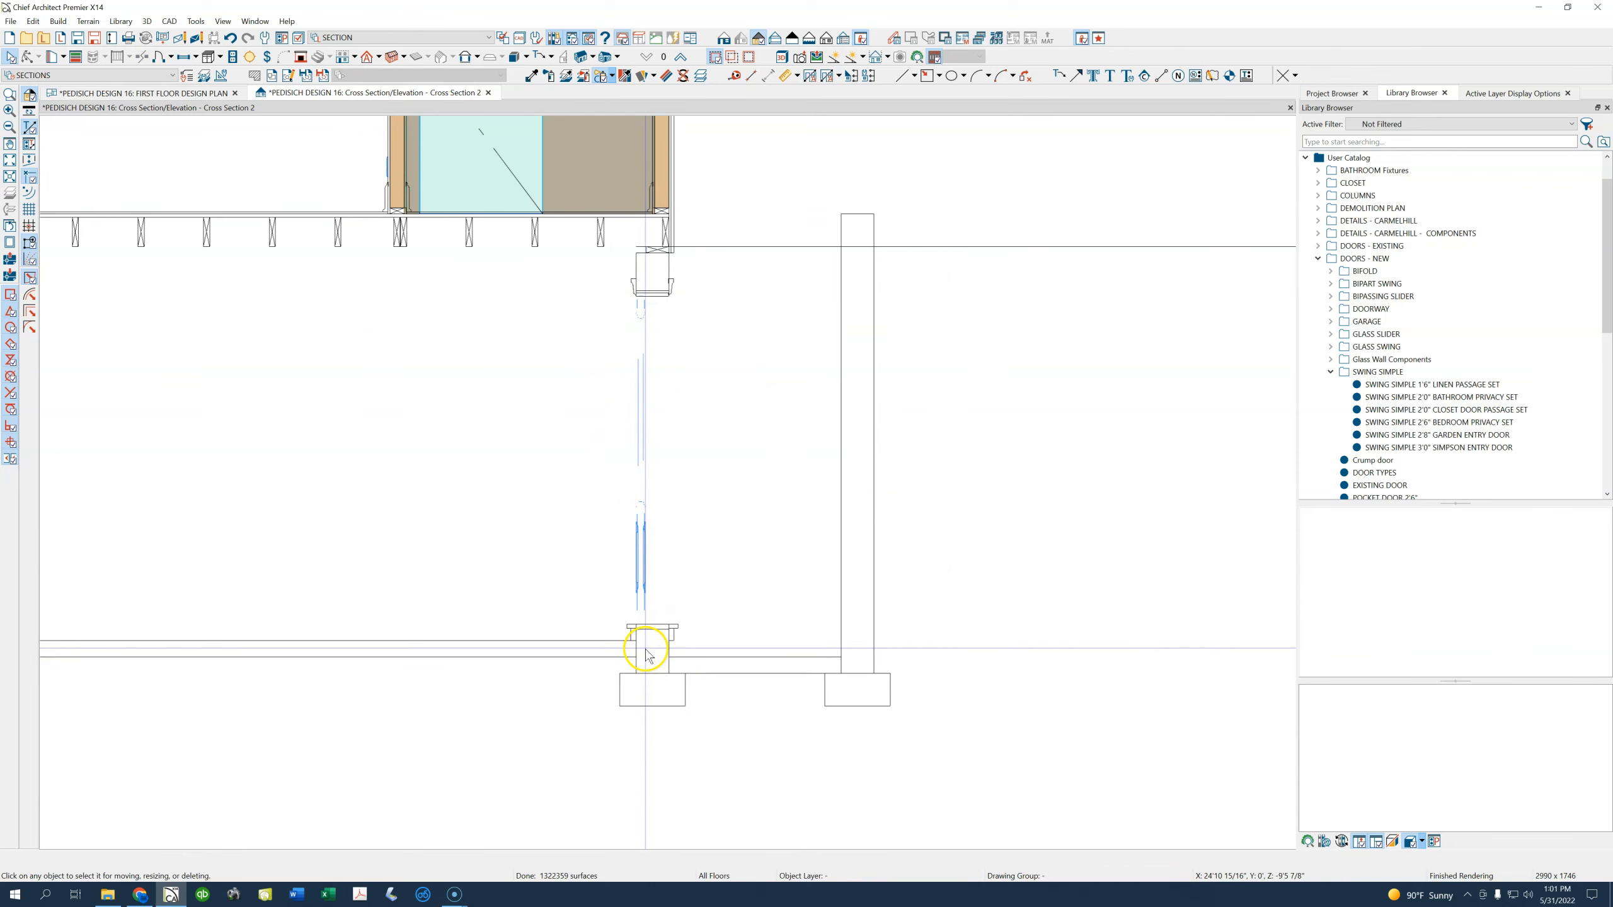
Set the basement entry door's floor-to-bottom height to 0 in the first floor design plan
click(145, 93)
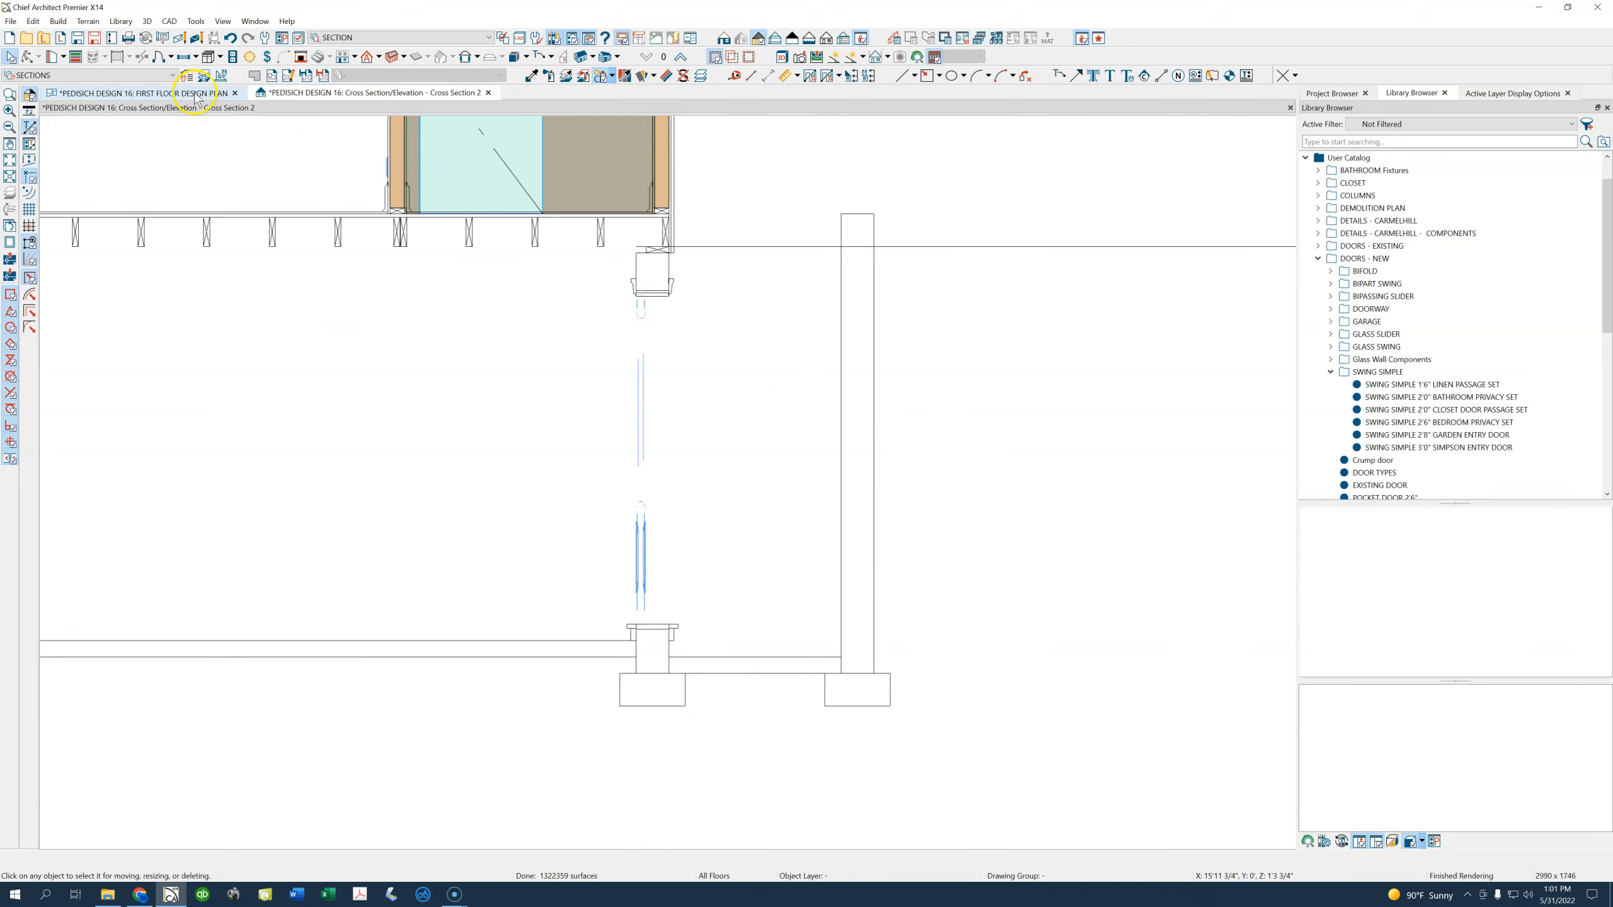
click(669, 519)
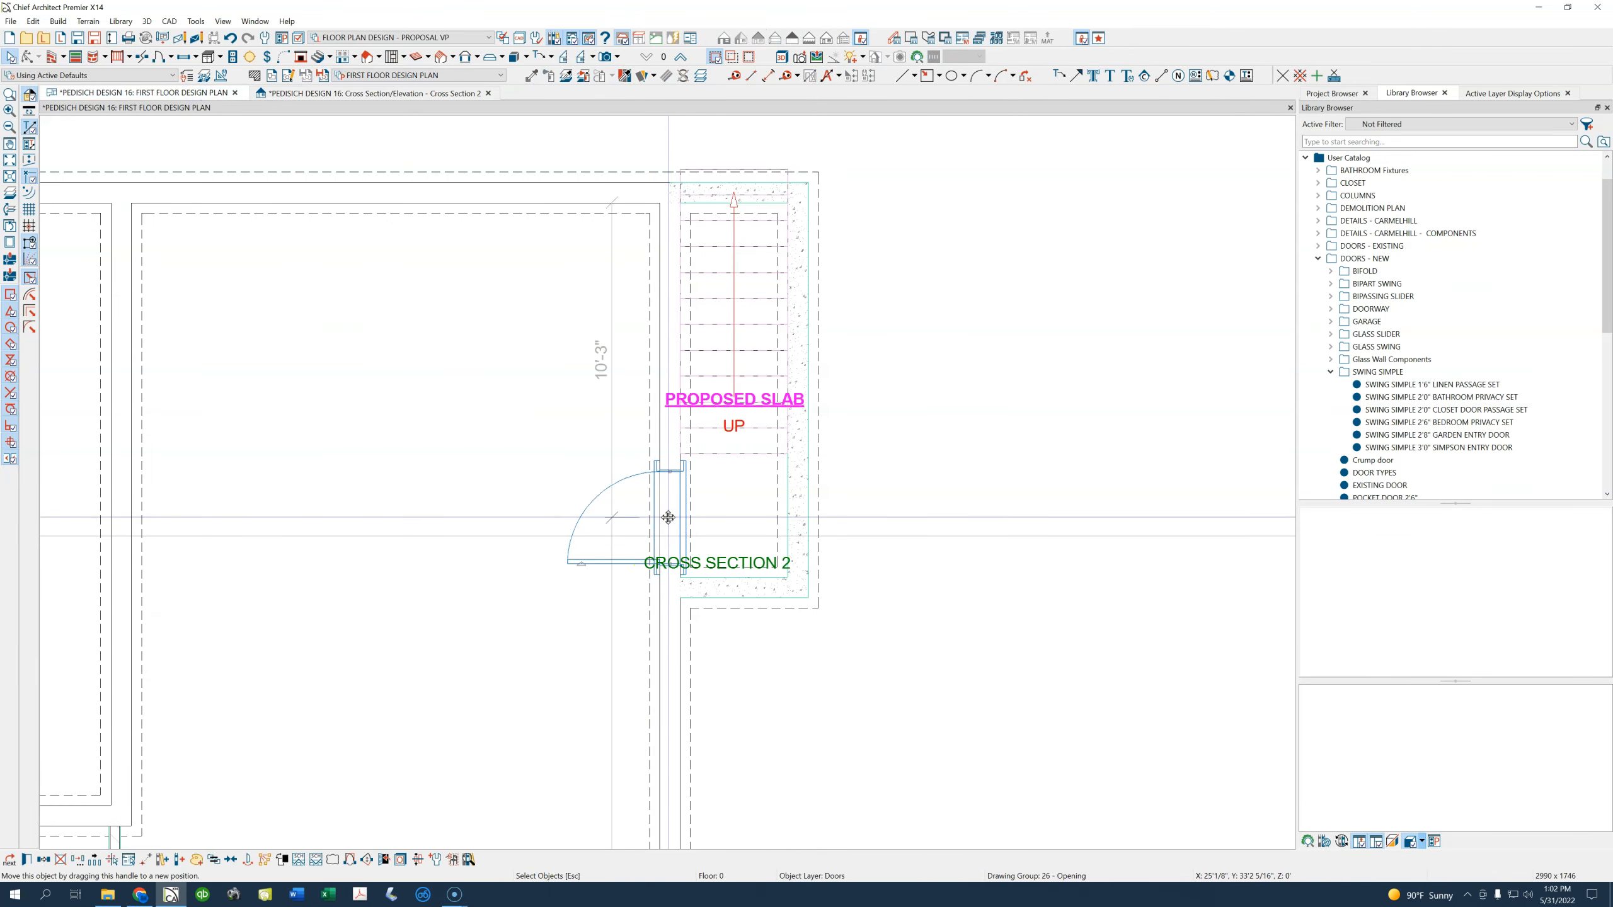
double_click(667, 518)
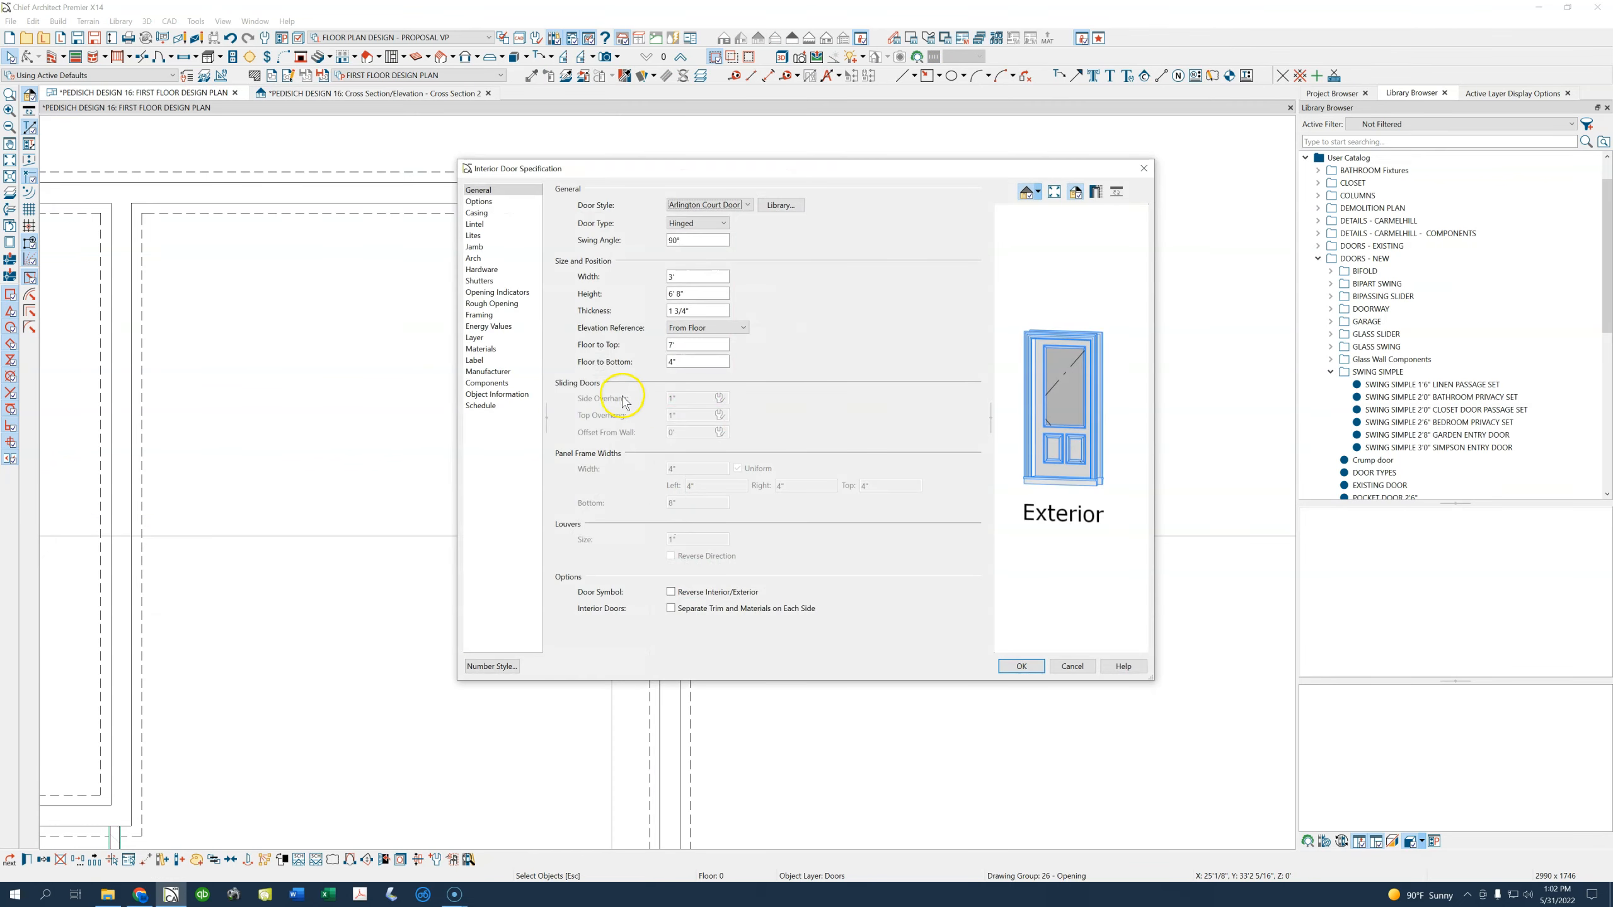
drag(676, 367, 653, 371)
text(0)
click(1022, 666)
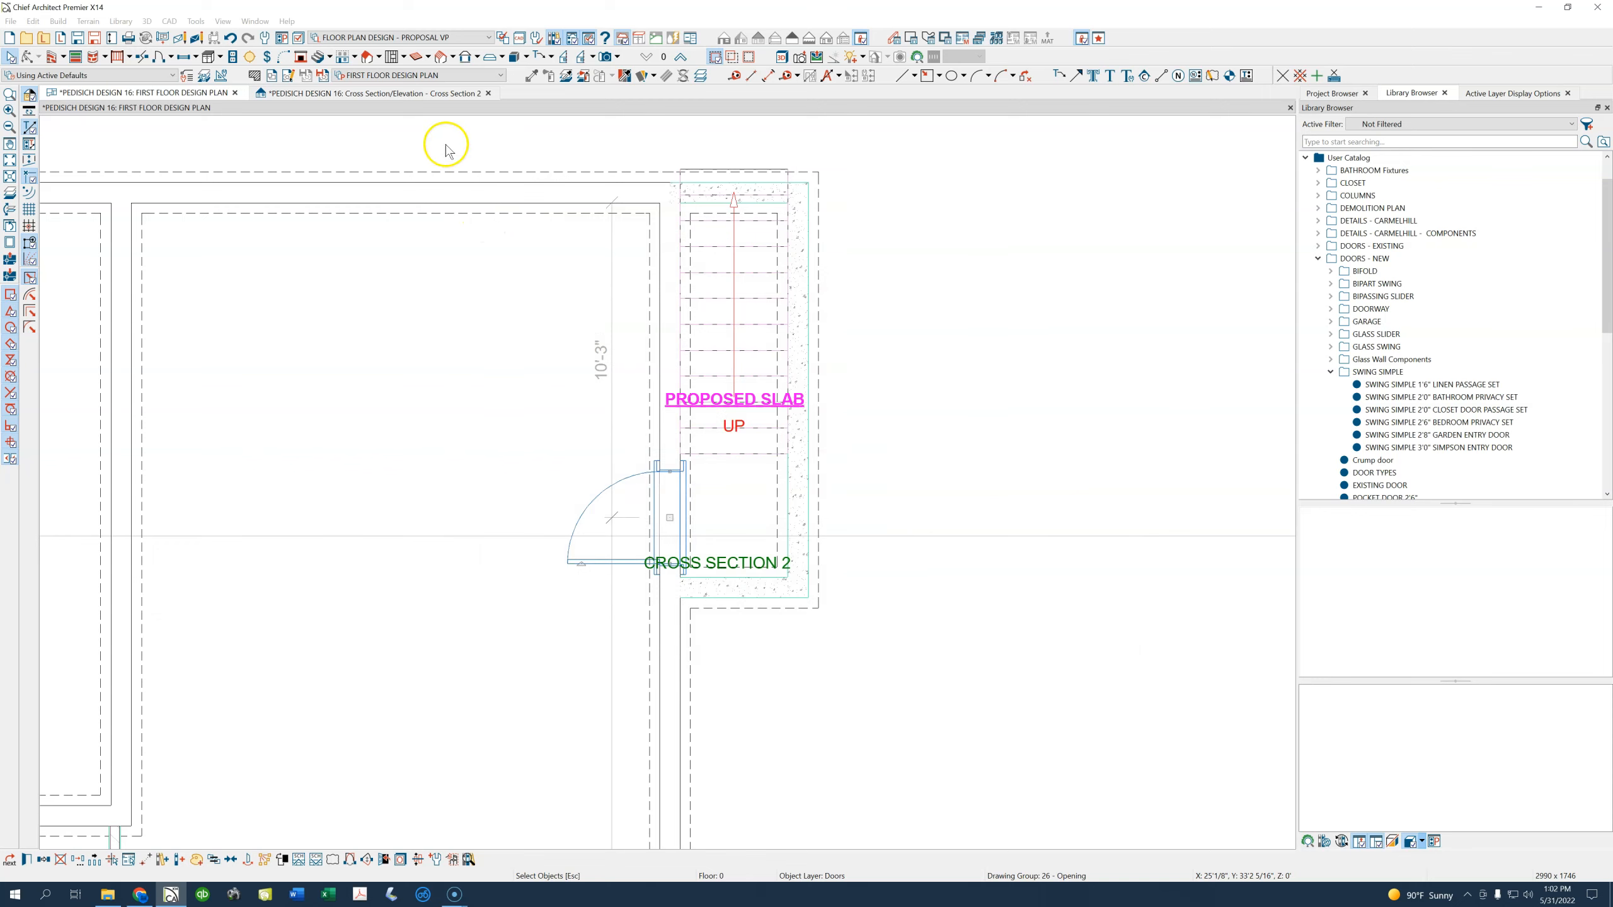
Check the door in the cross section and measure how far the stairwell's outer foundation wall rises above grade
click(412, 93)
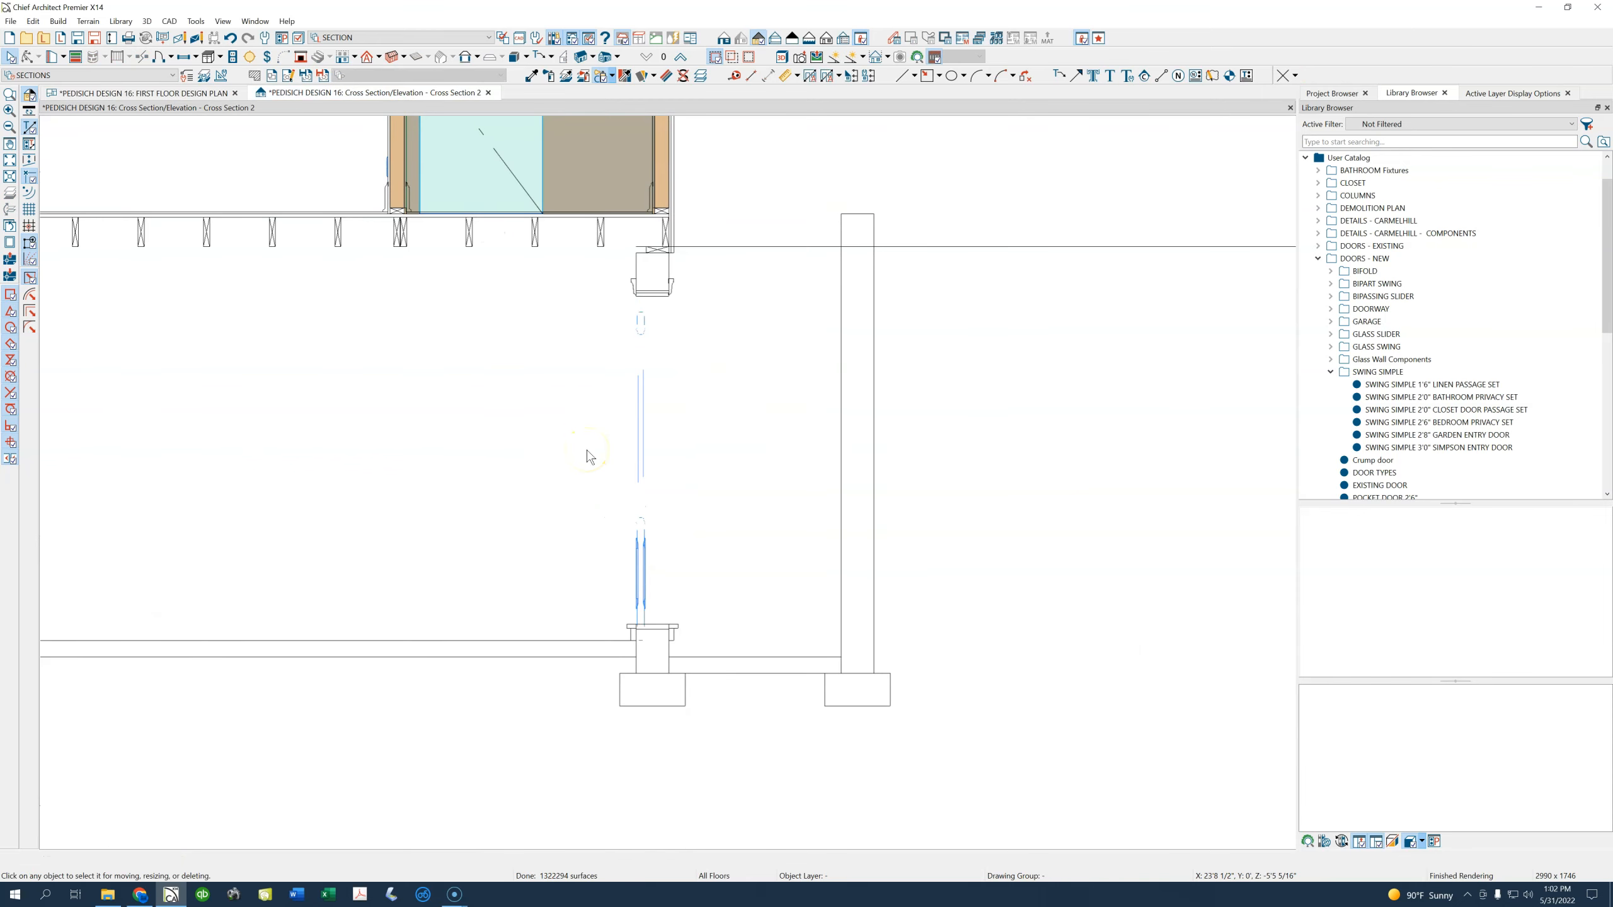
scroll(626, 476, down, 1)
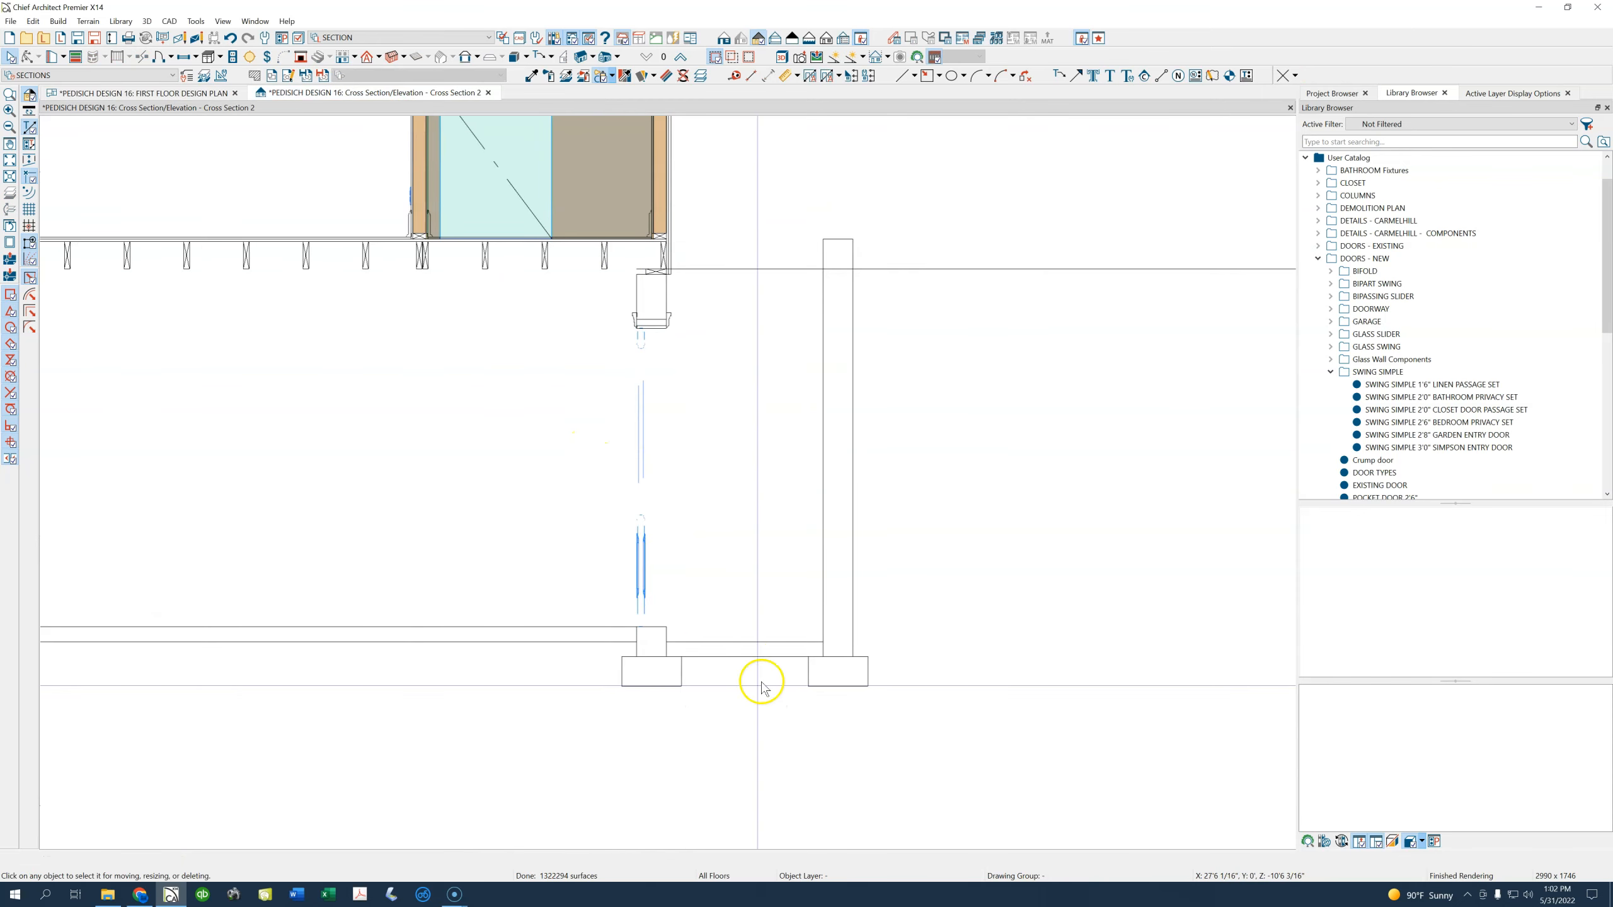
middle_drag(901, 237, 727, 361)
scroll(713, 370, down, 1)
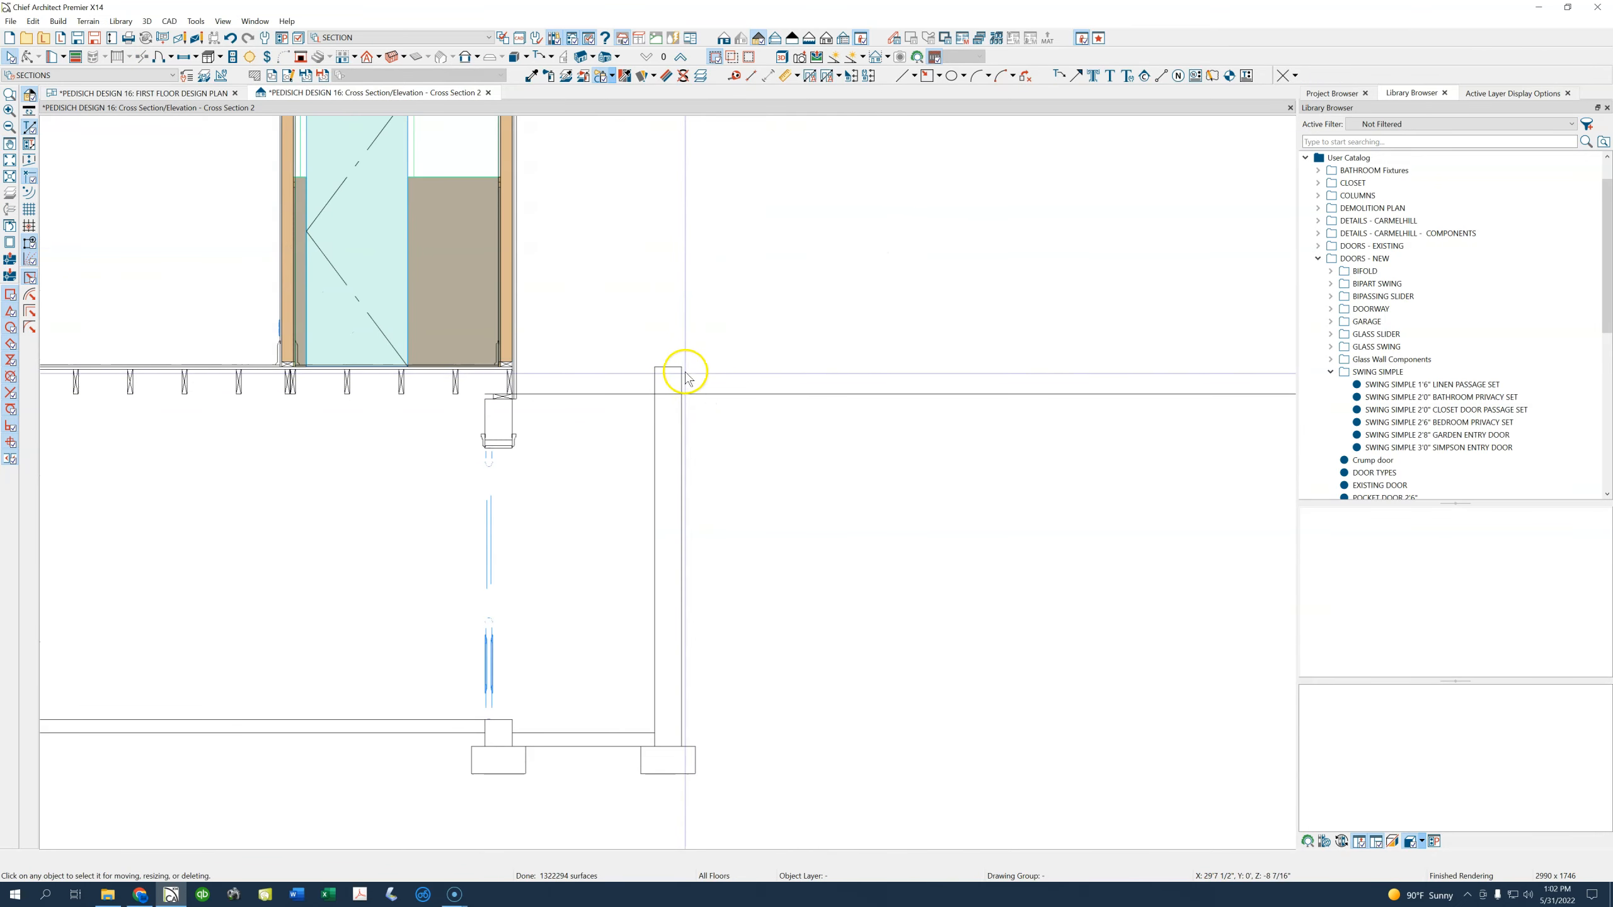
click(735, 76)
scroll(703, 382, up, 1)
scroll(703, 382, up, 1)
drag(684, 399, 683, 349)
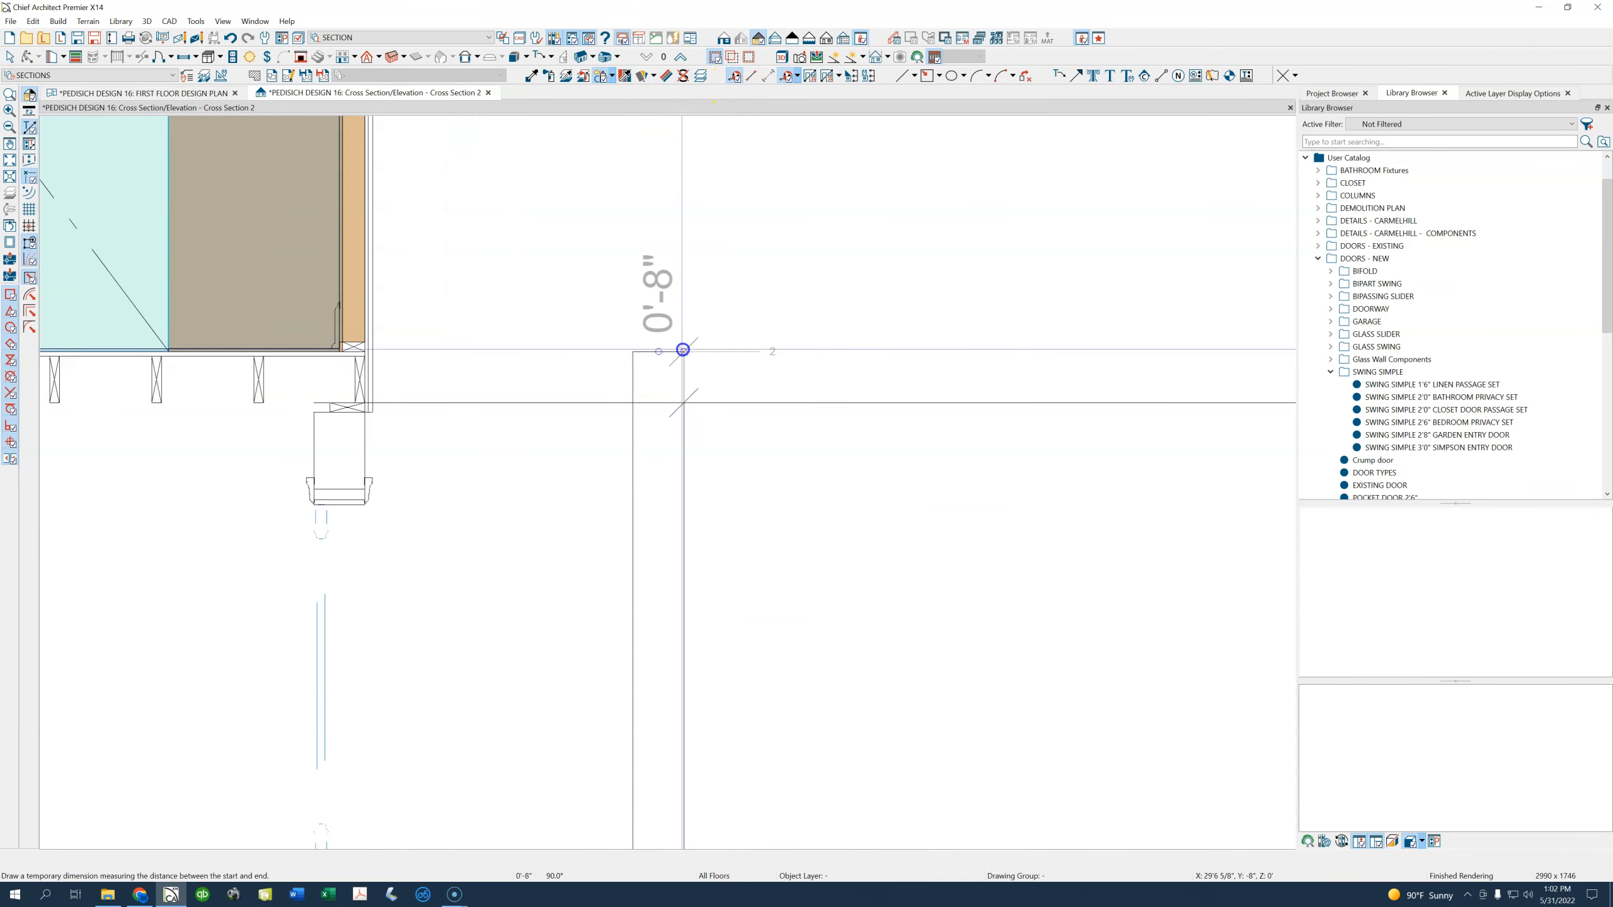
Review the stairwell in the cross section and check the slab room's ceiling, floor and stem wall heights in the first floor design plan
scroll(717, 416, down, 2)
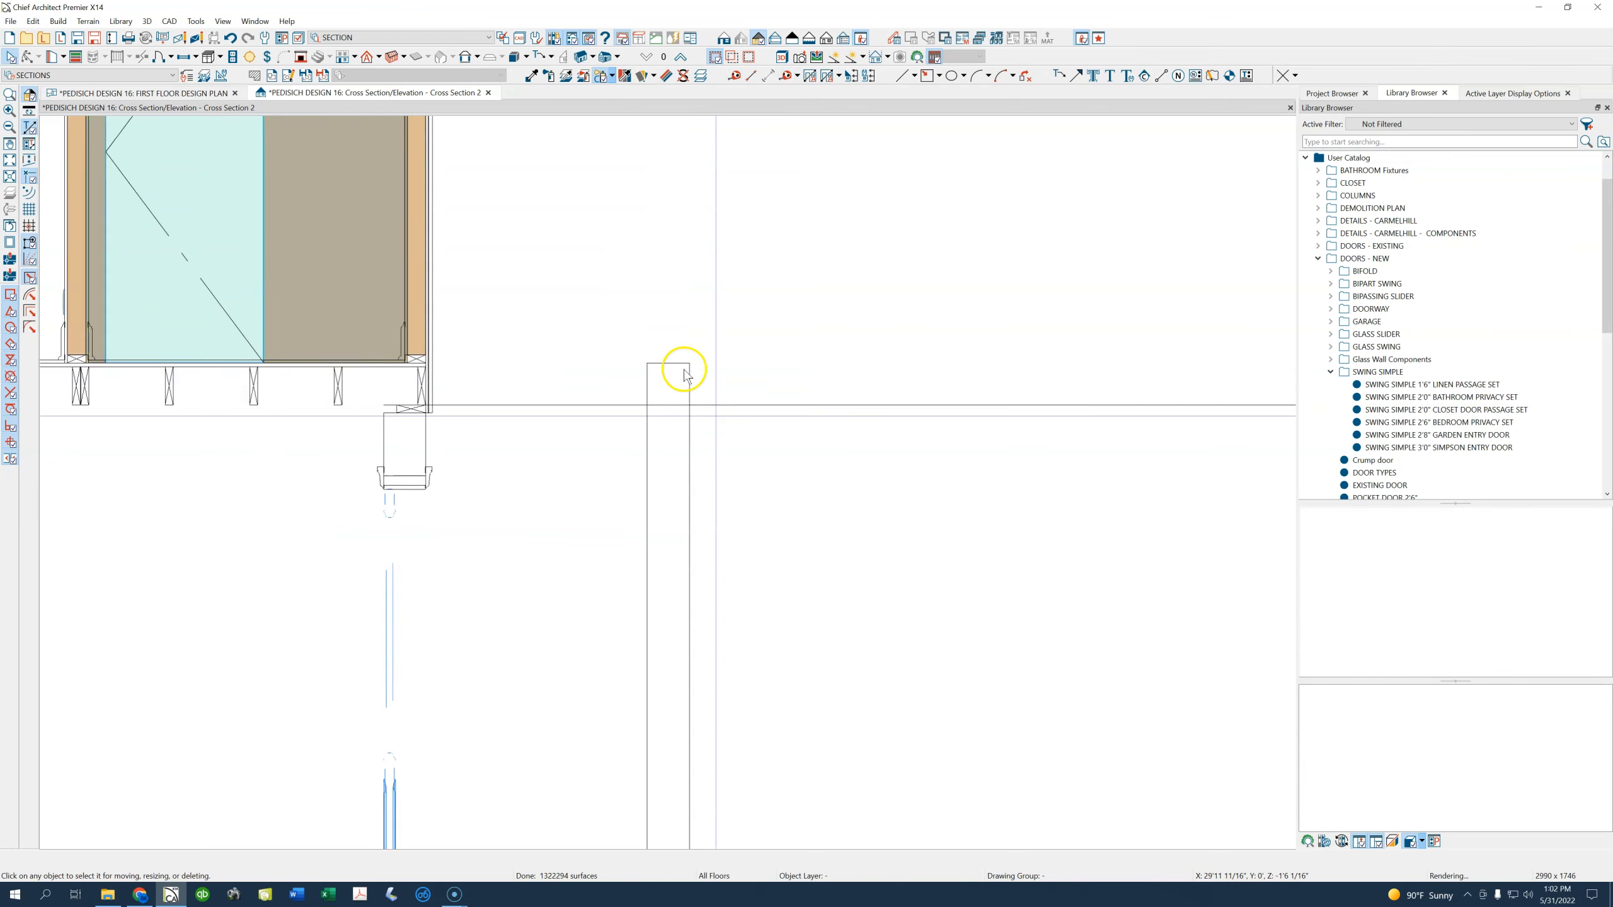
middle_drag(660, 320, 831, 365)
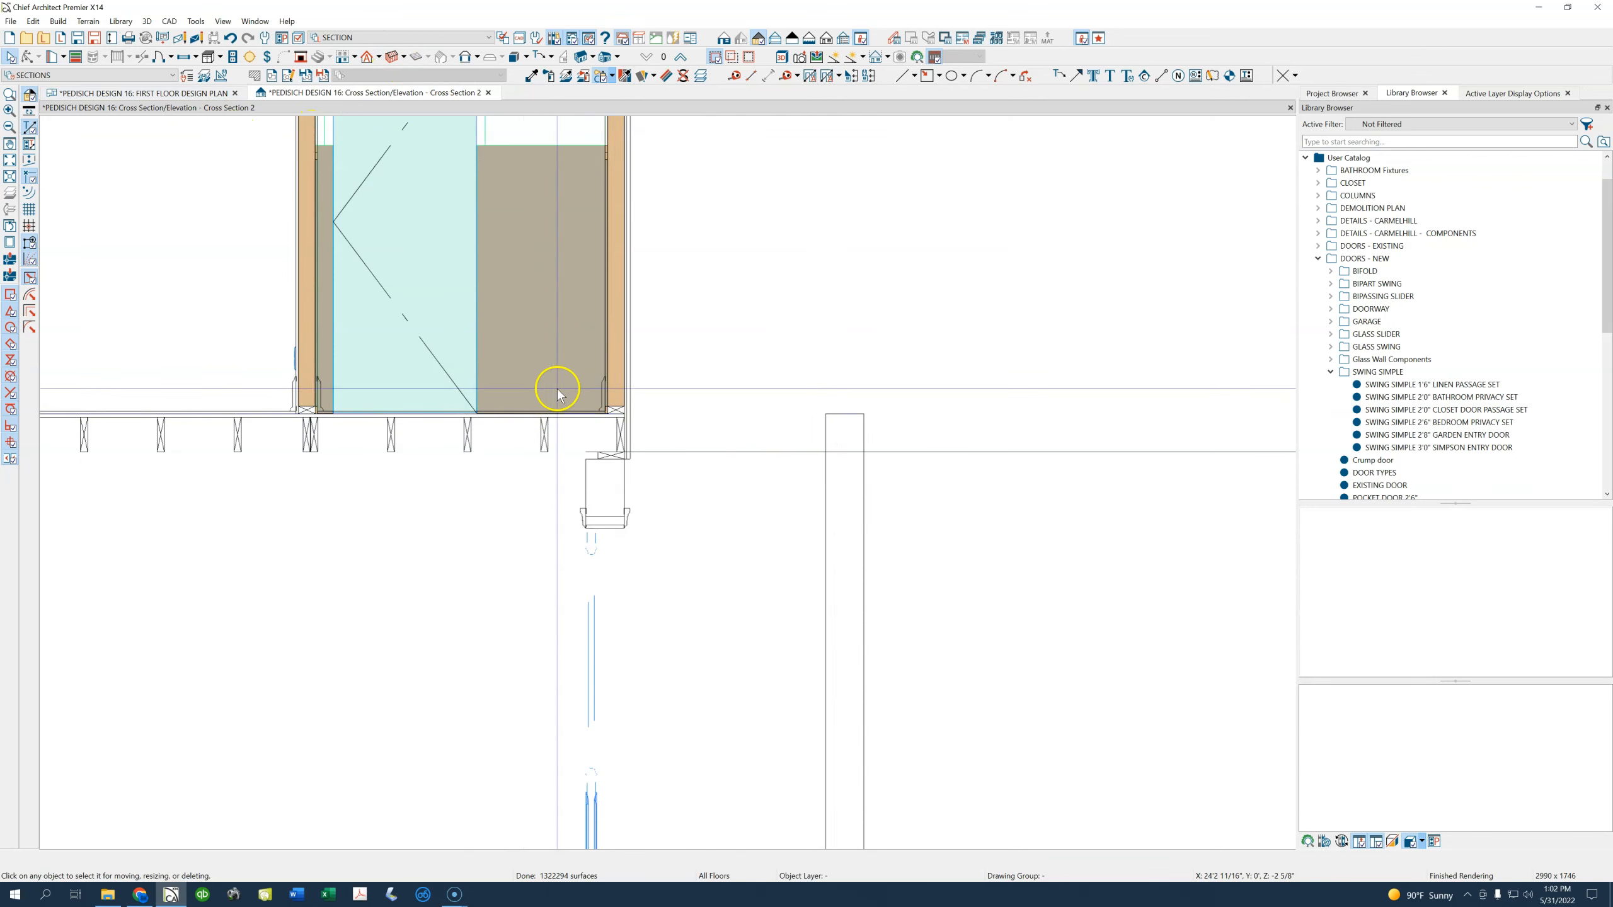
scroll(559, 386, down, 1)
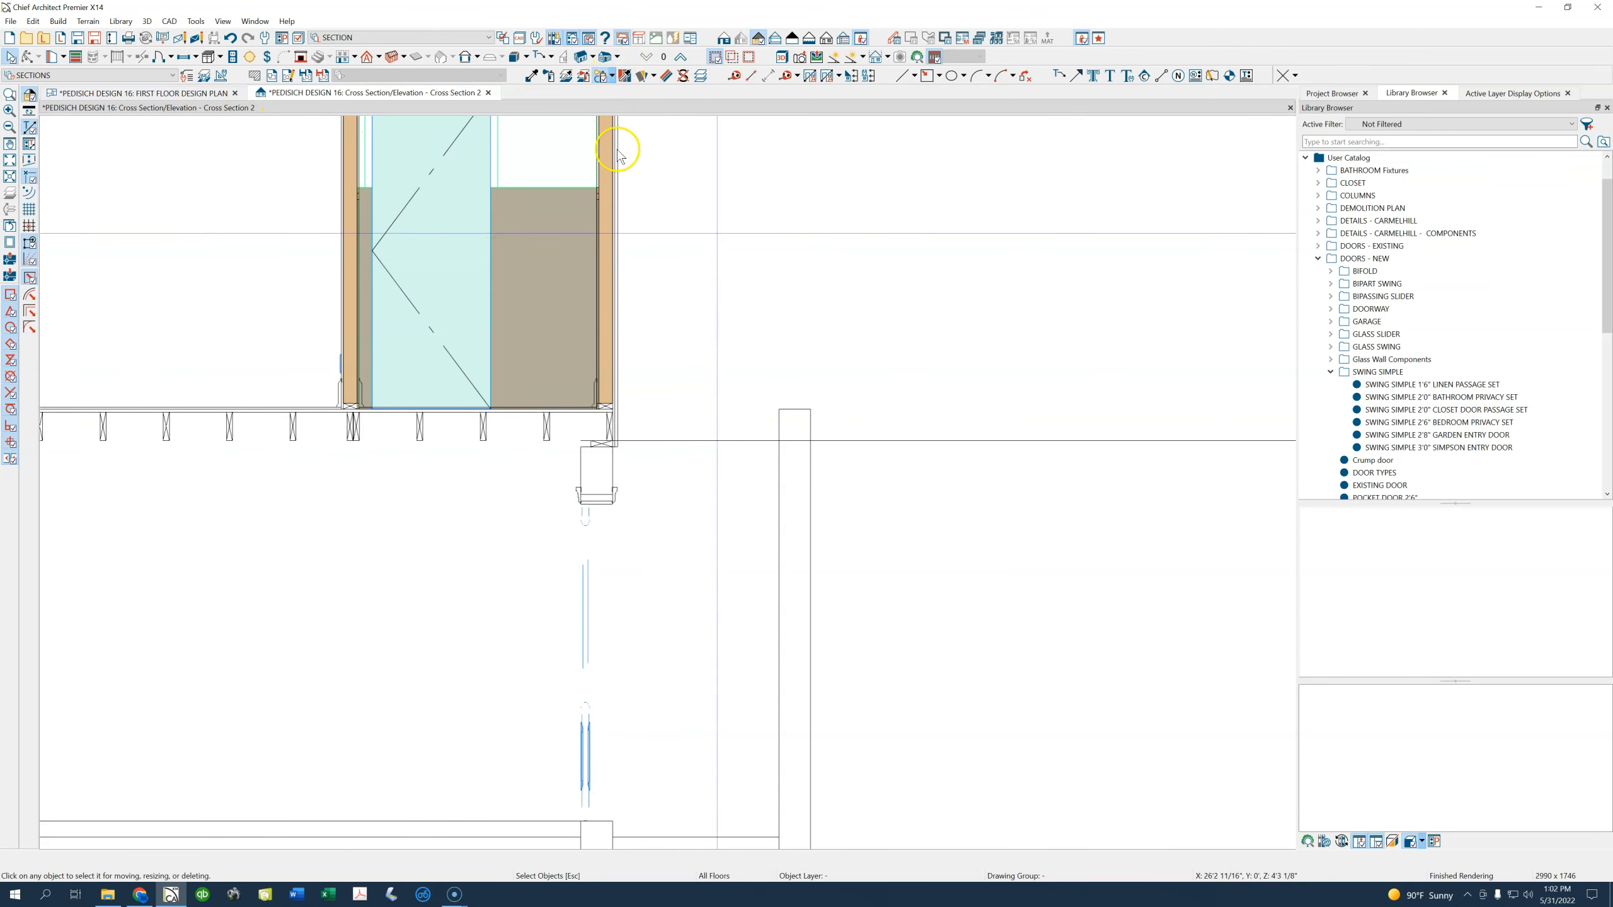
click(198, 92)
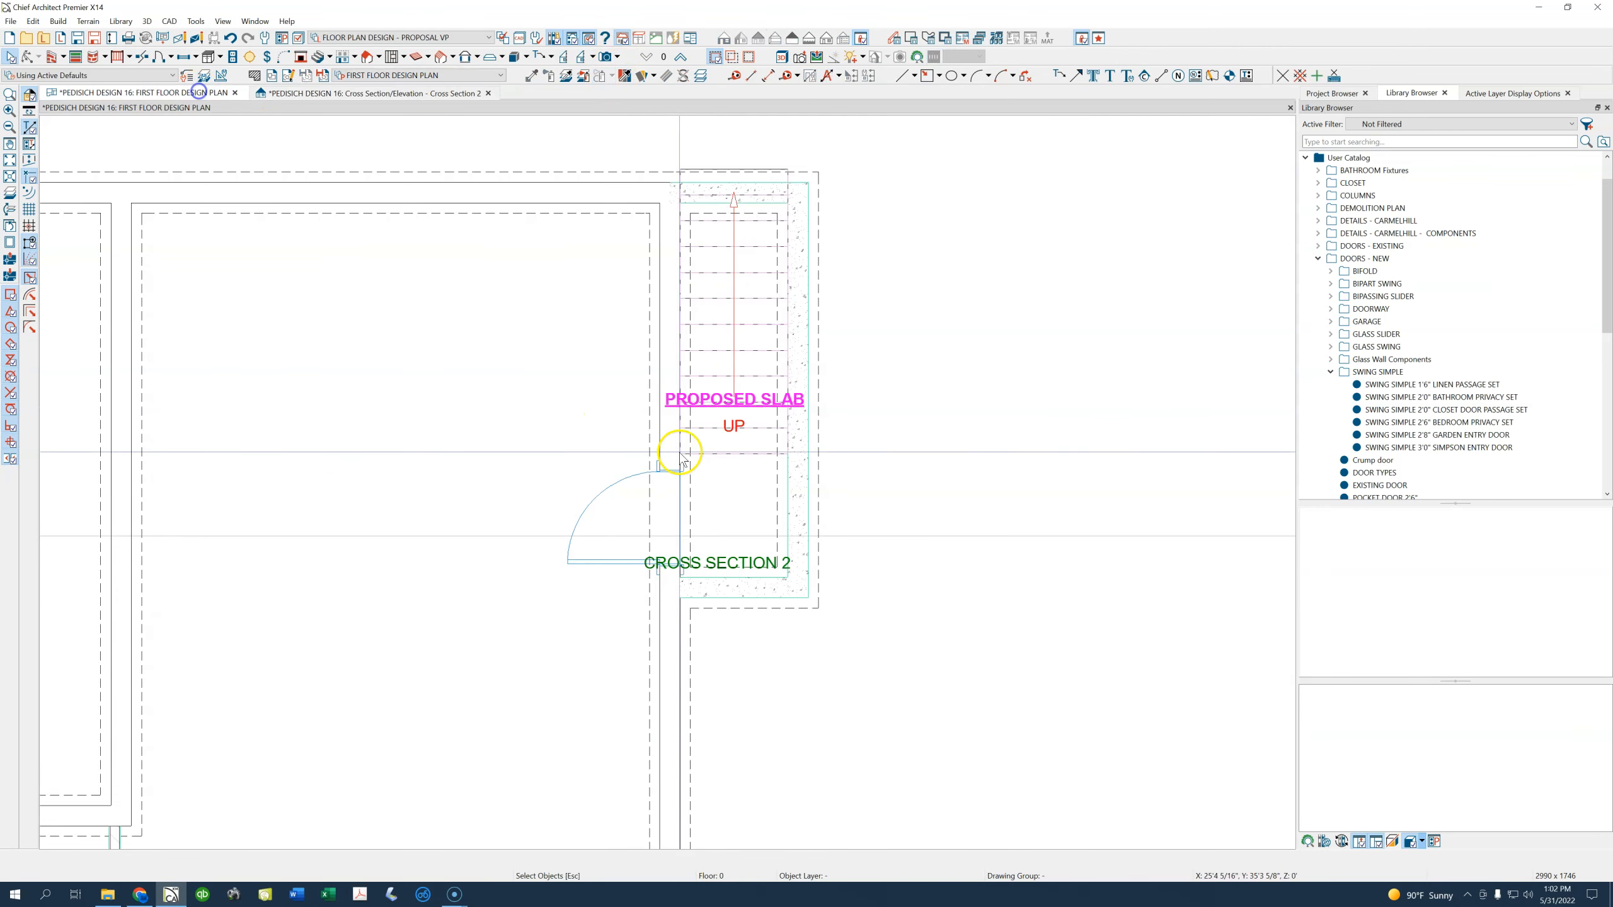
click(744, 496)
click(718, 368)
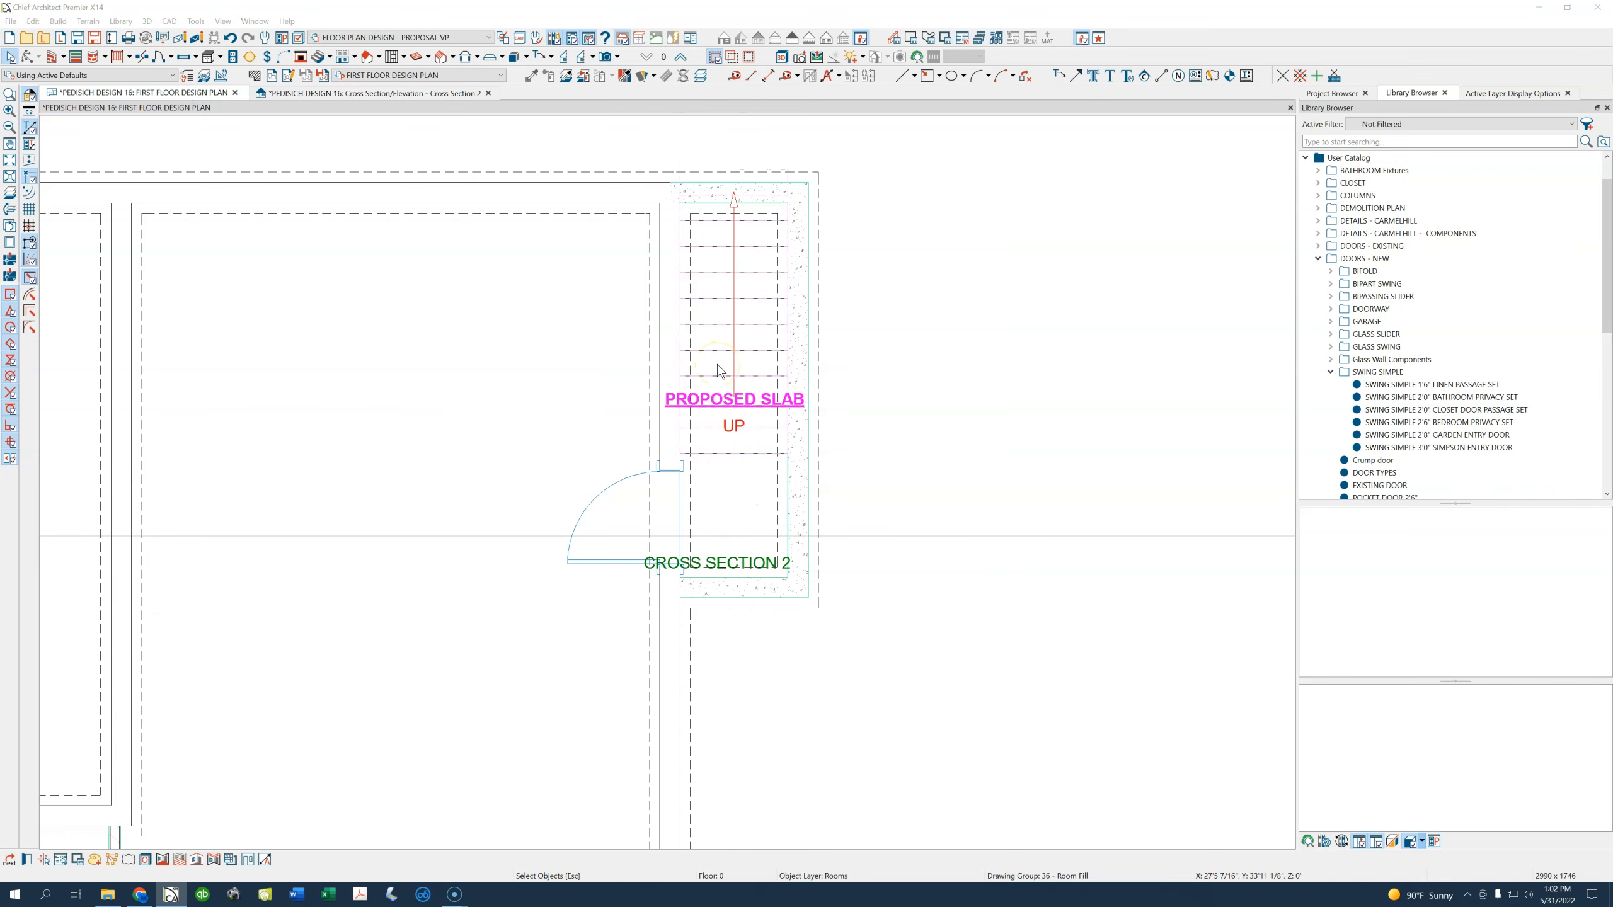
double_click(720, 372)
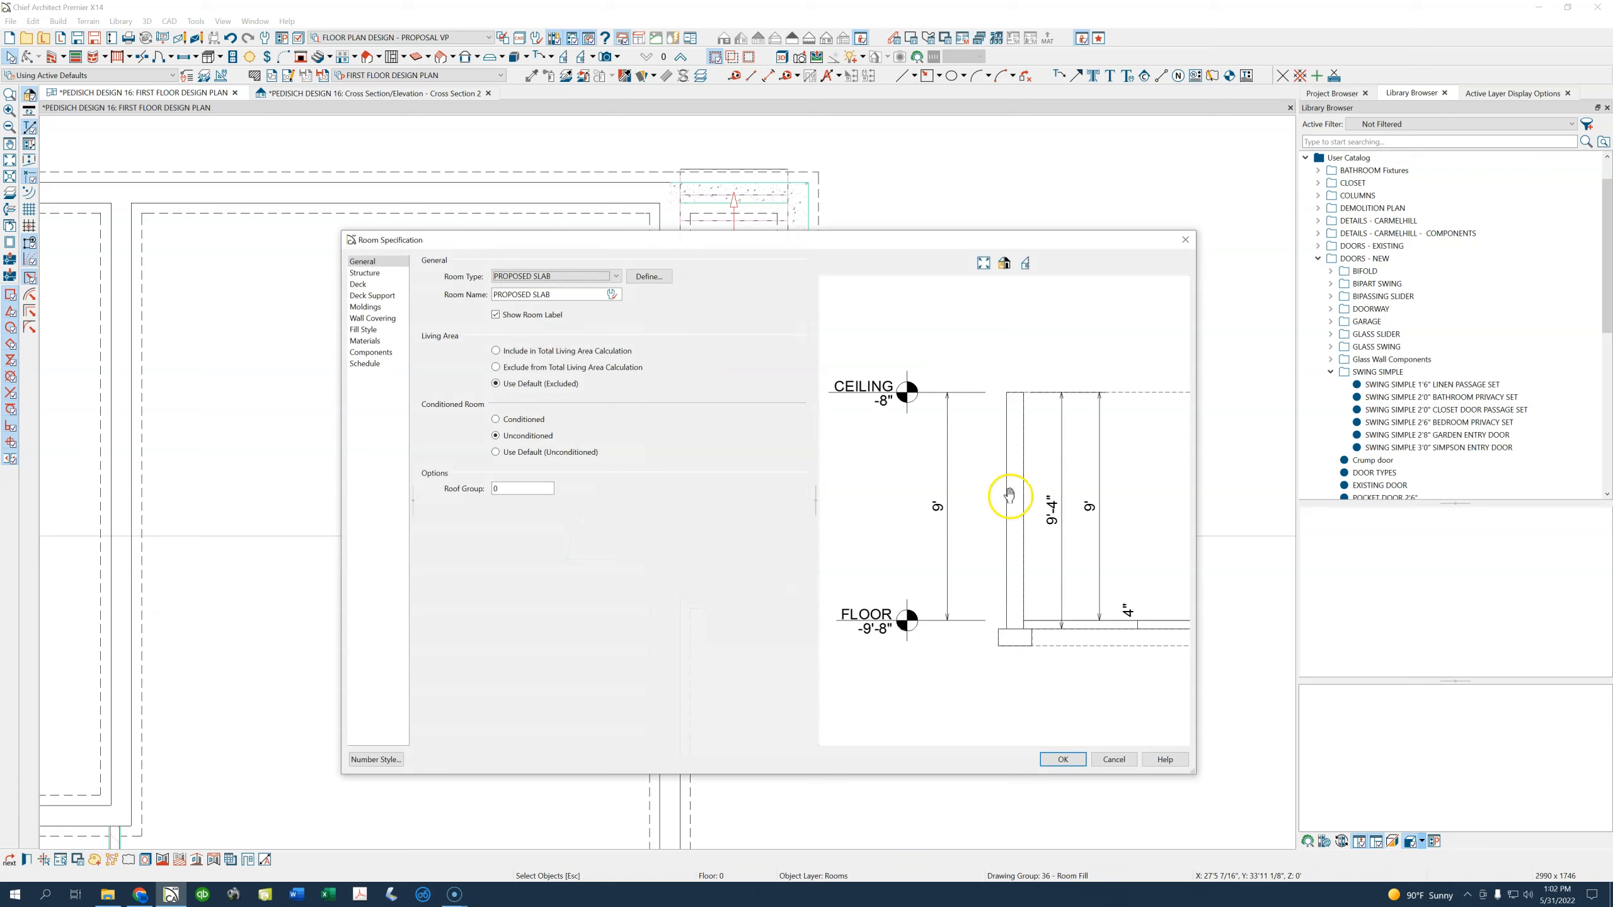
click(361, 273)
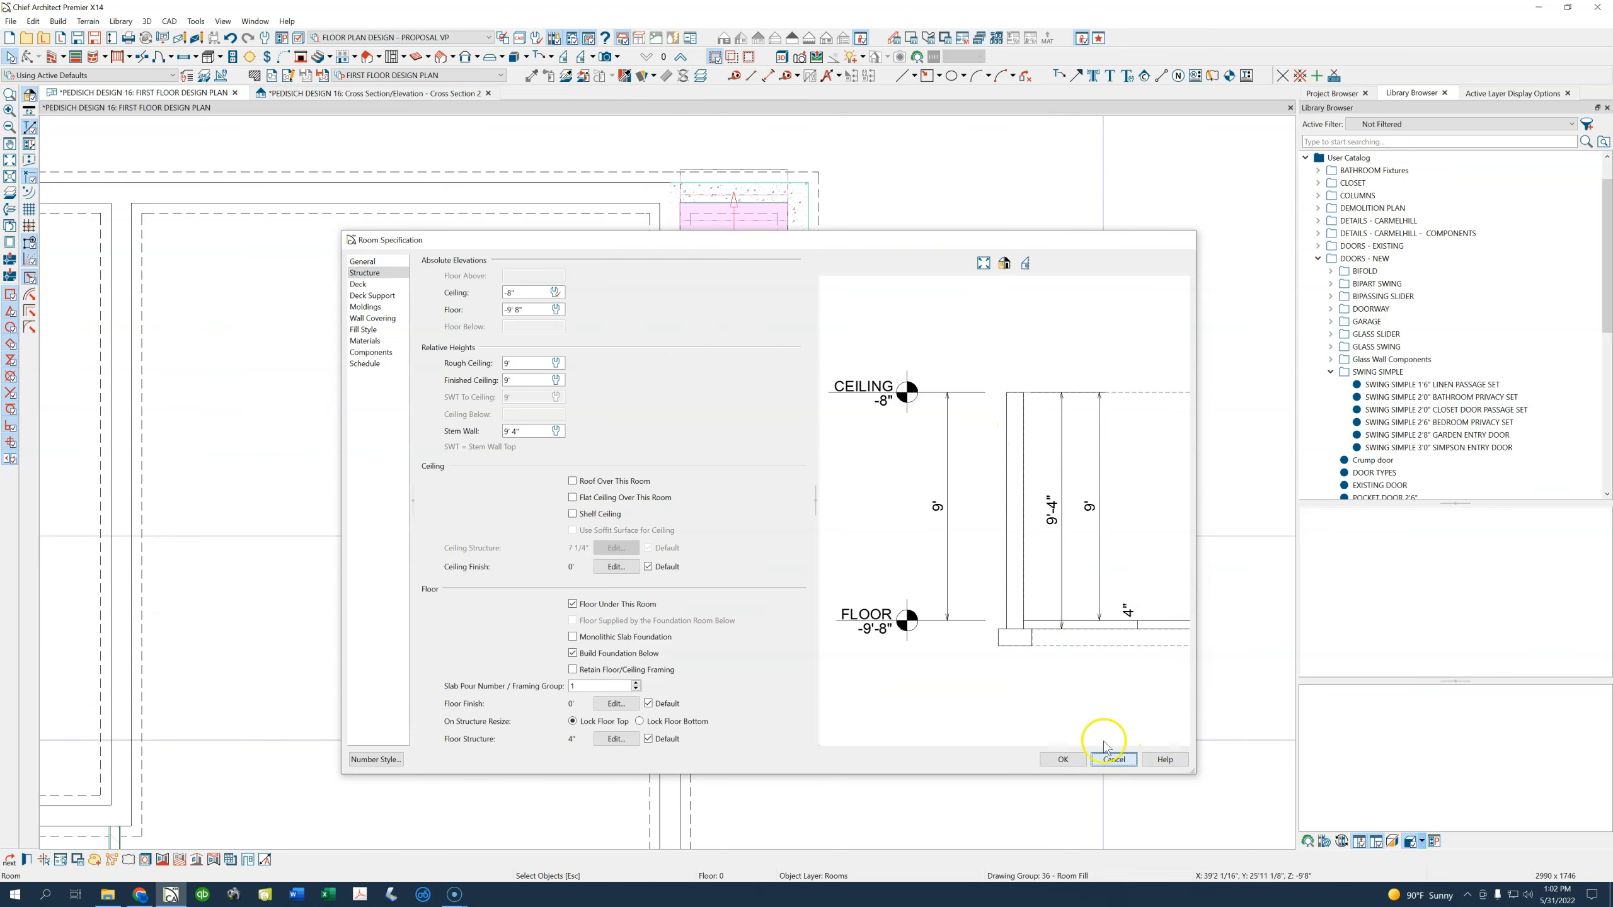
click(1114, 761)
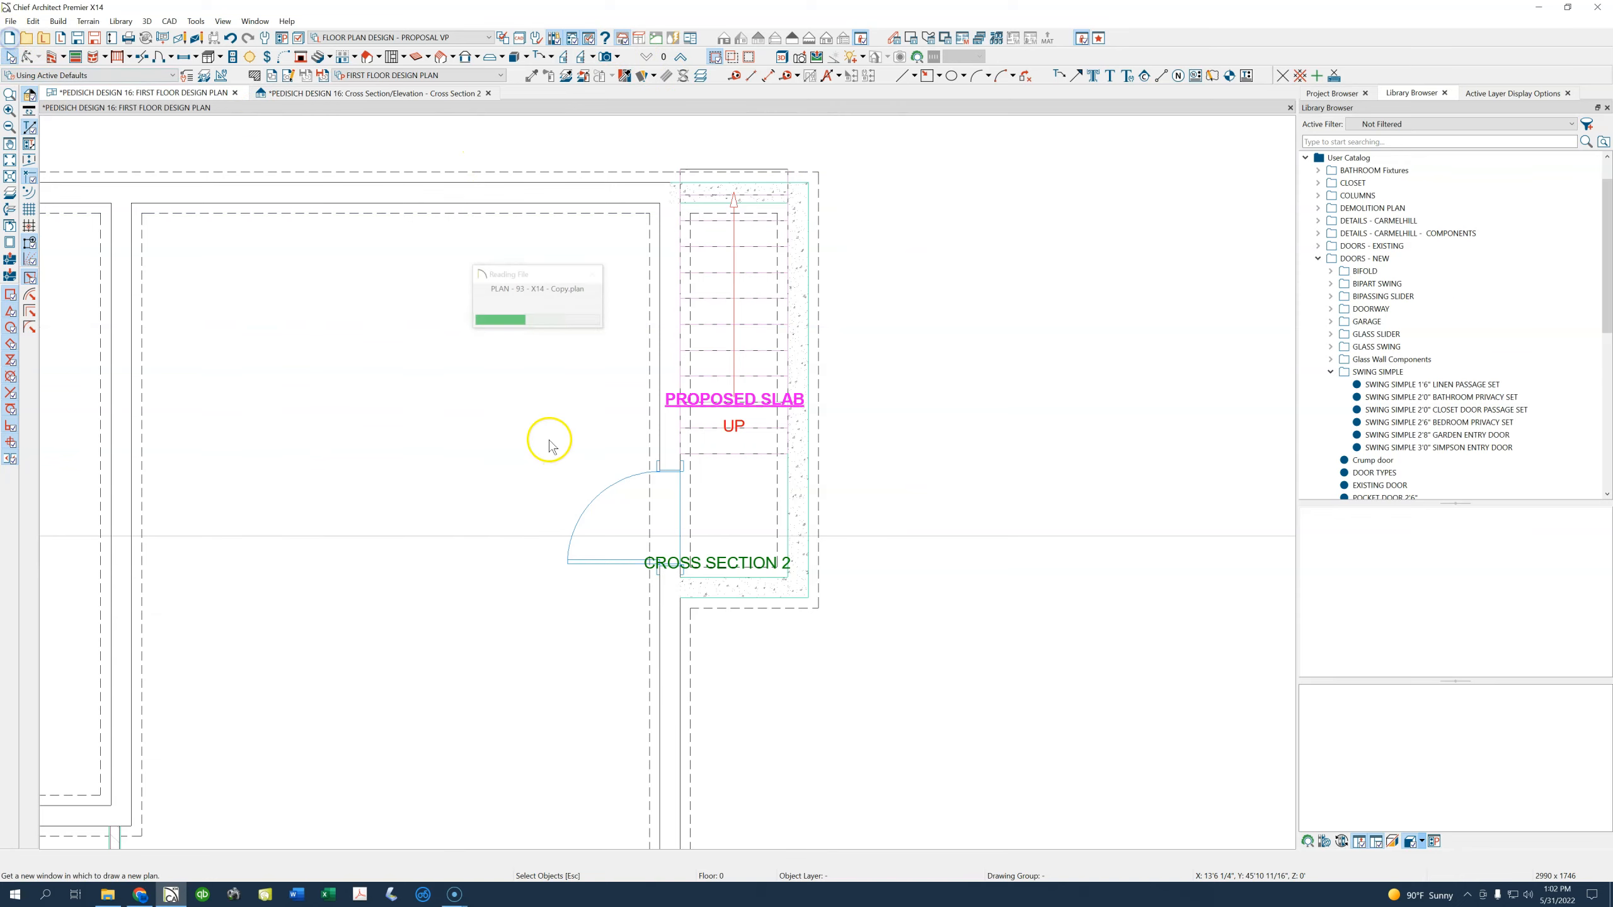
In a new template plan, find the railing samples in the wall legend and copy the 36" high PVC railing
scroll(550, 443, down, 3)
scroll(280, 810, up, 3)
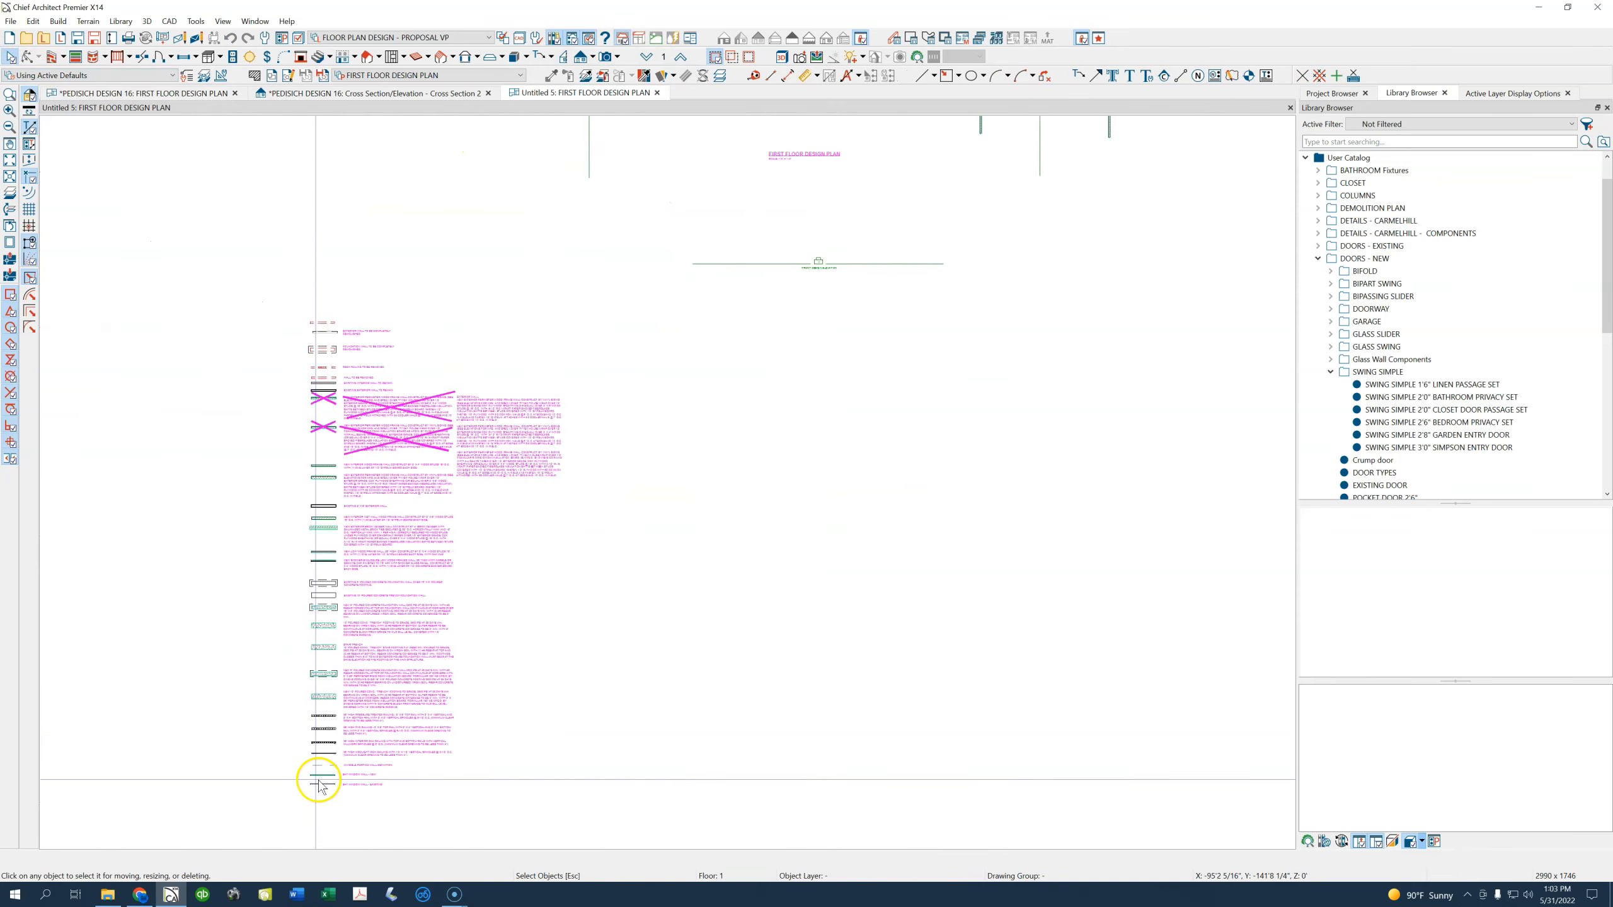
scroll(318, 784, up, 5)
click(378, 667)
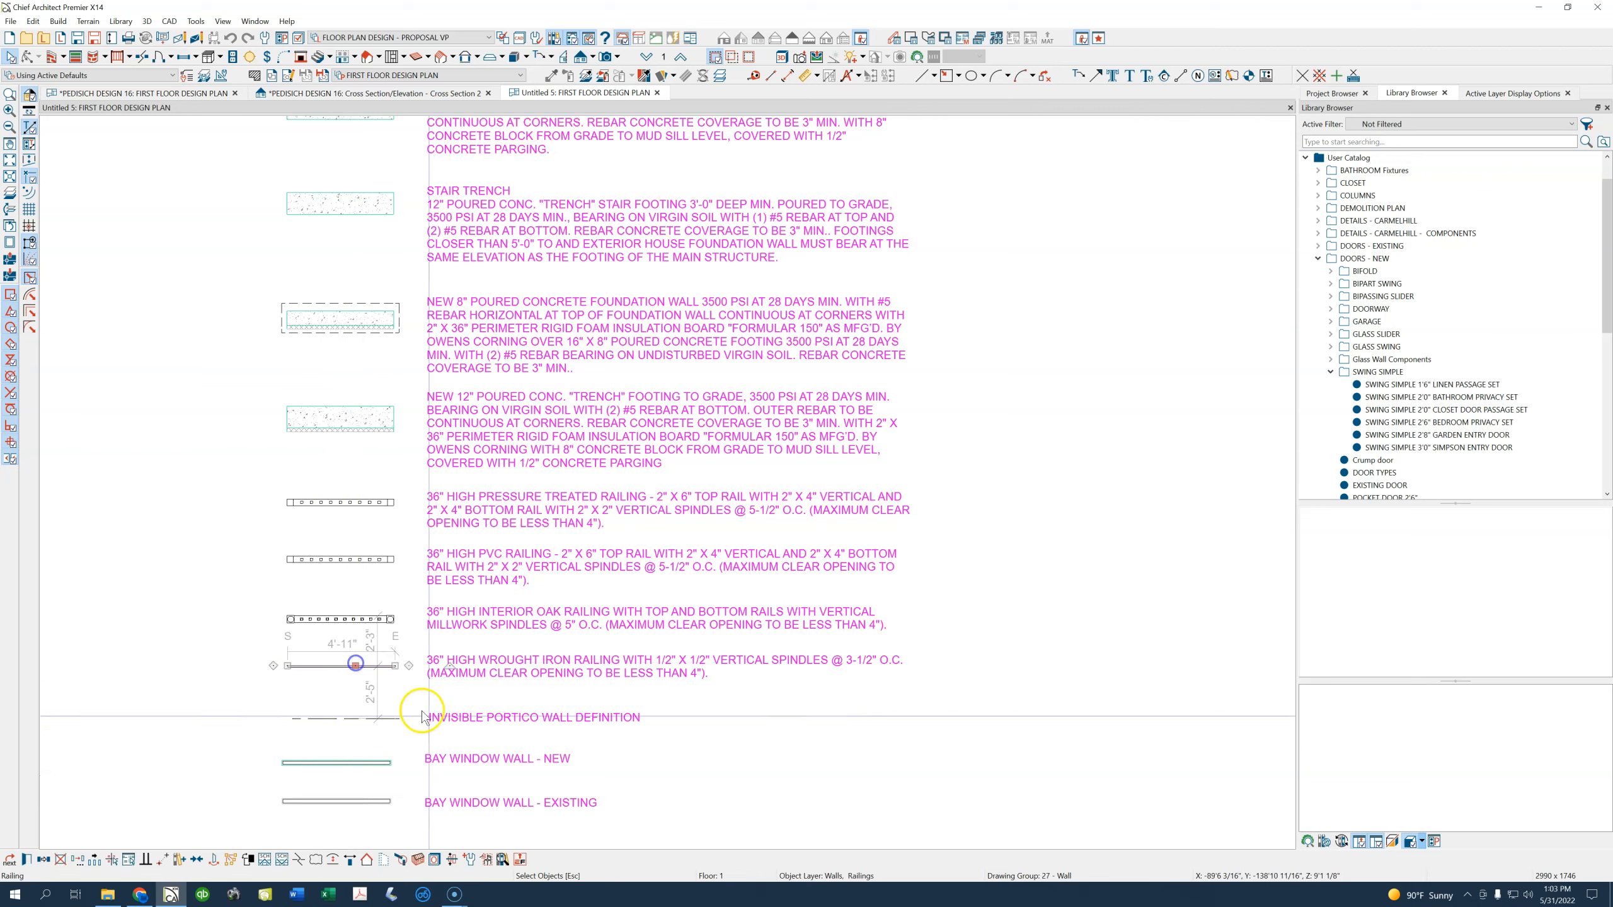
click(358, 559)
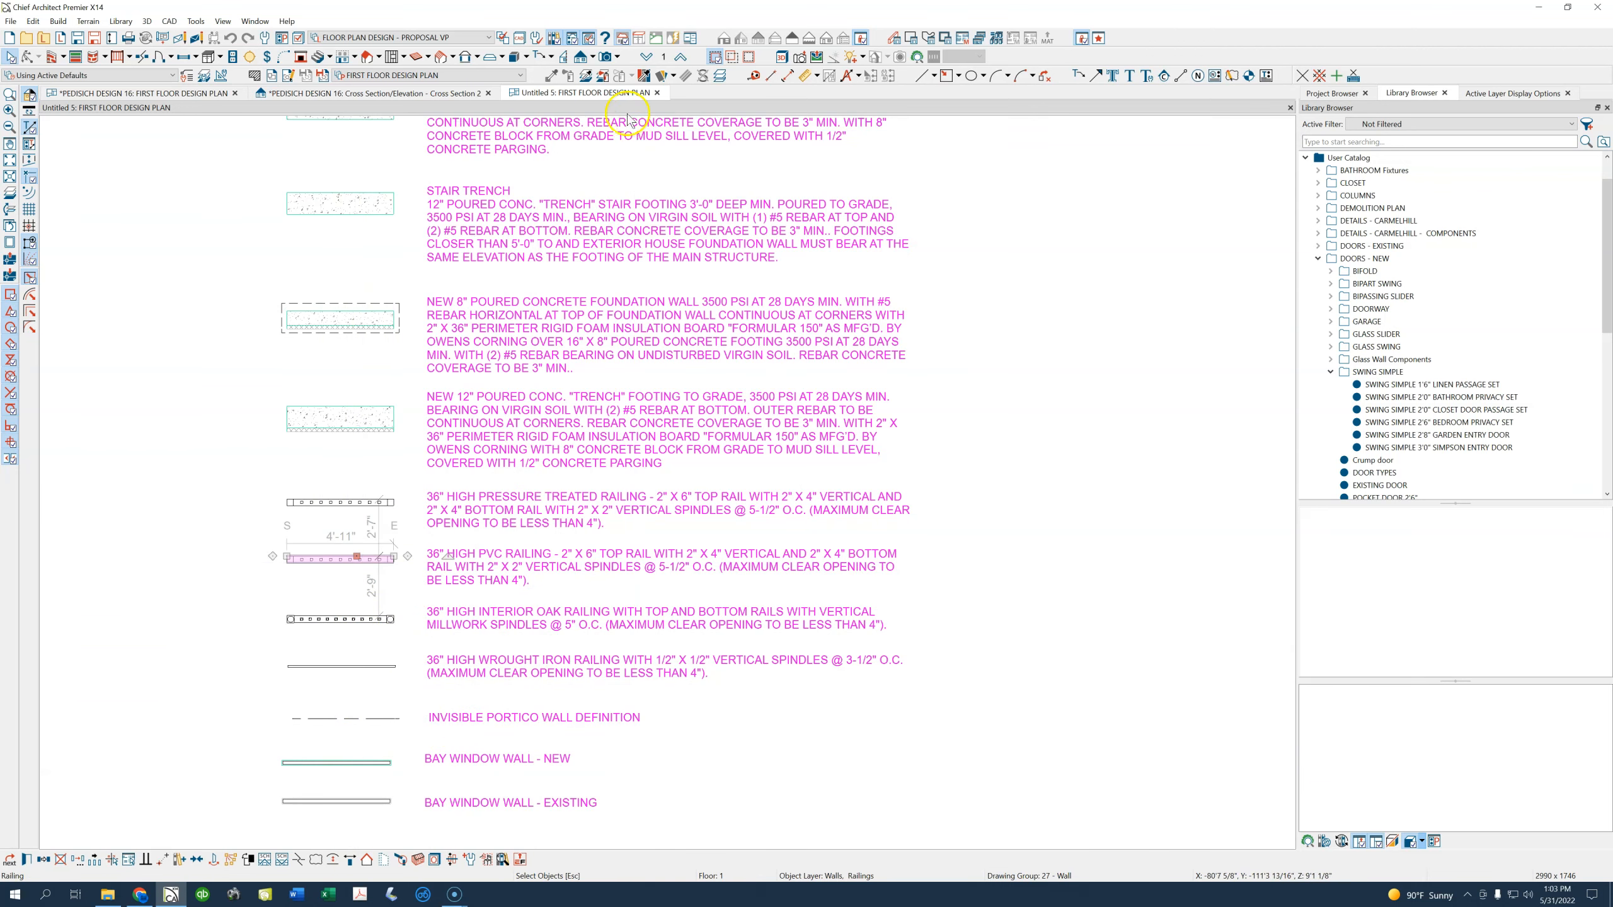
Paste the PVC railing beside the stairwell on floor 1 of the first floor design plan, with the foundation displayed for reference
click(188, 94)
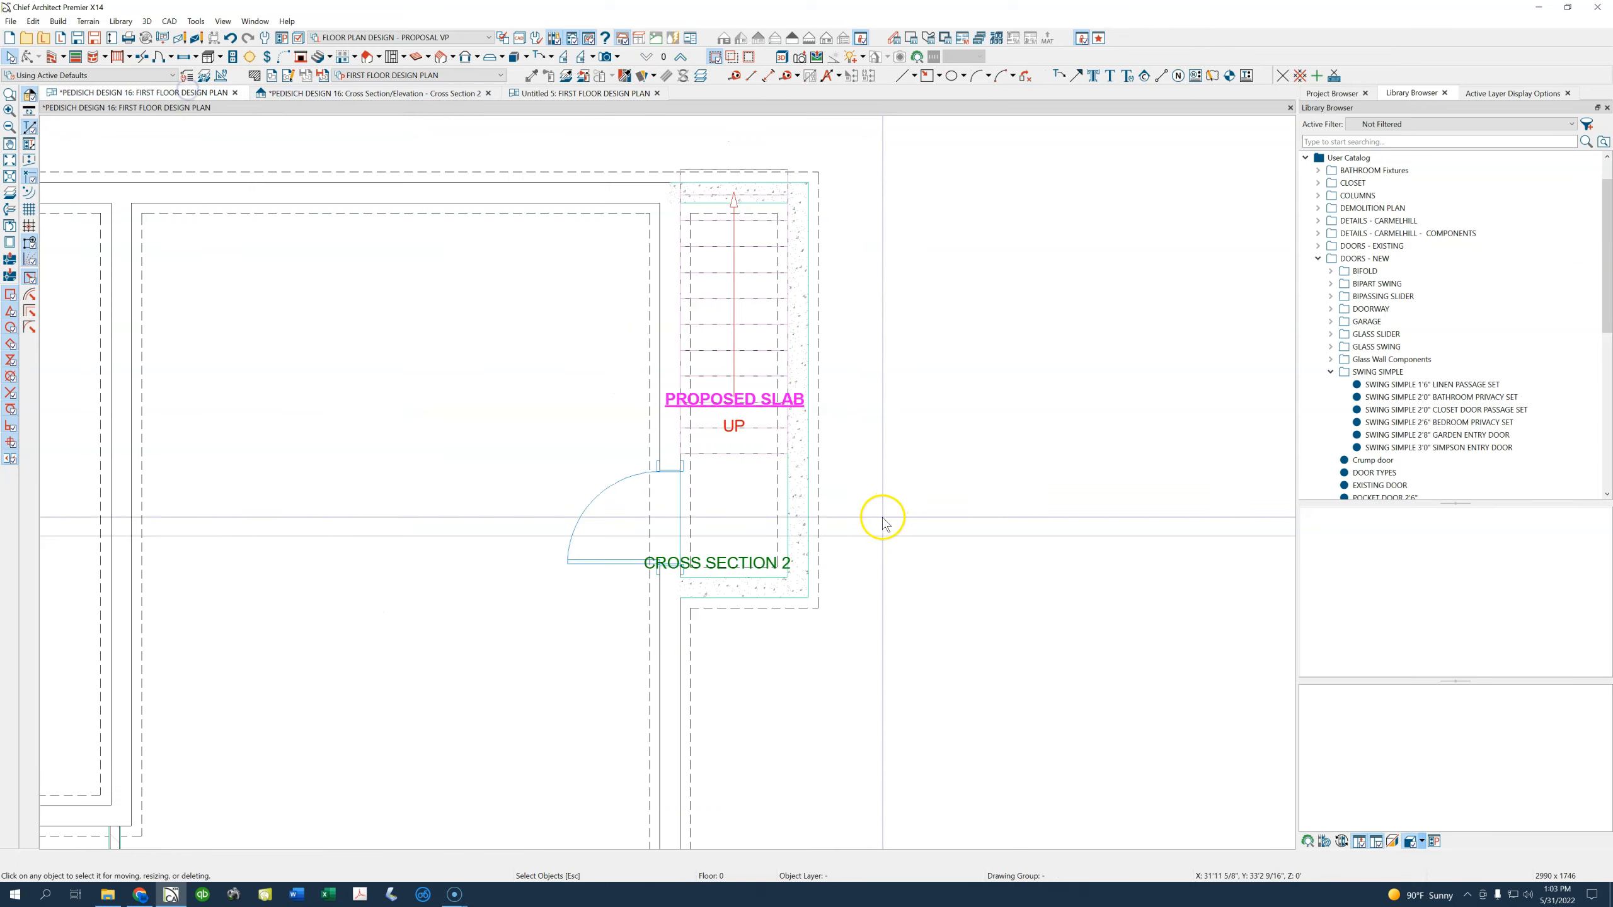
click(679, 59)
click(9, 196)
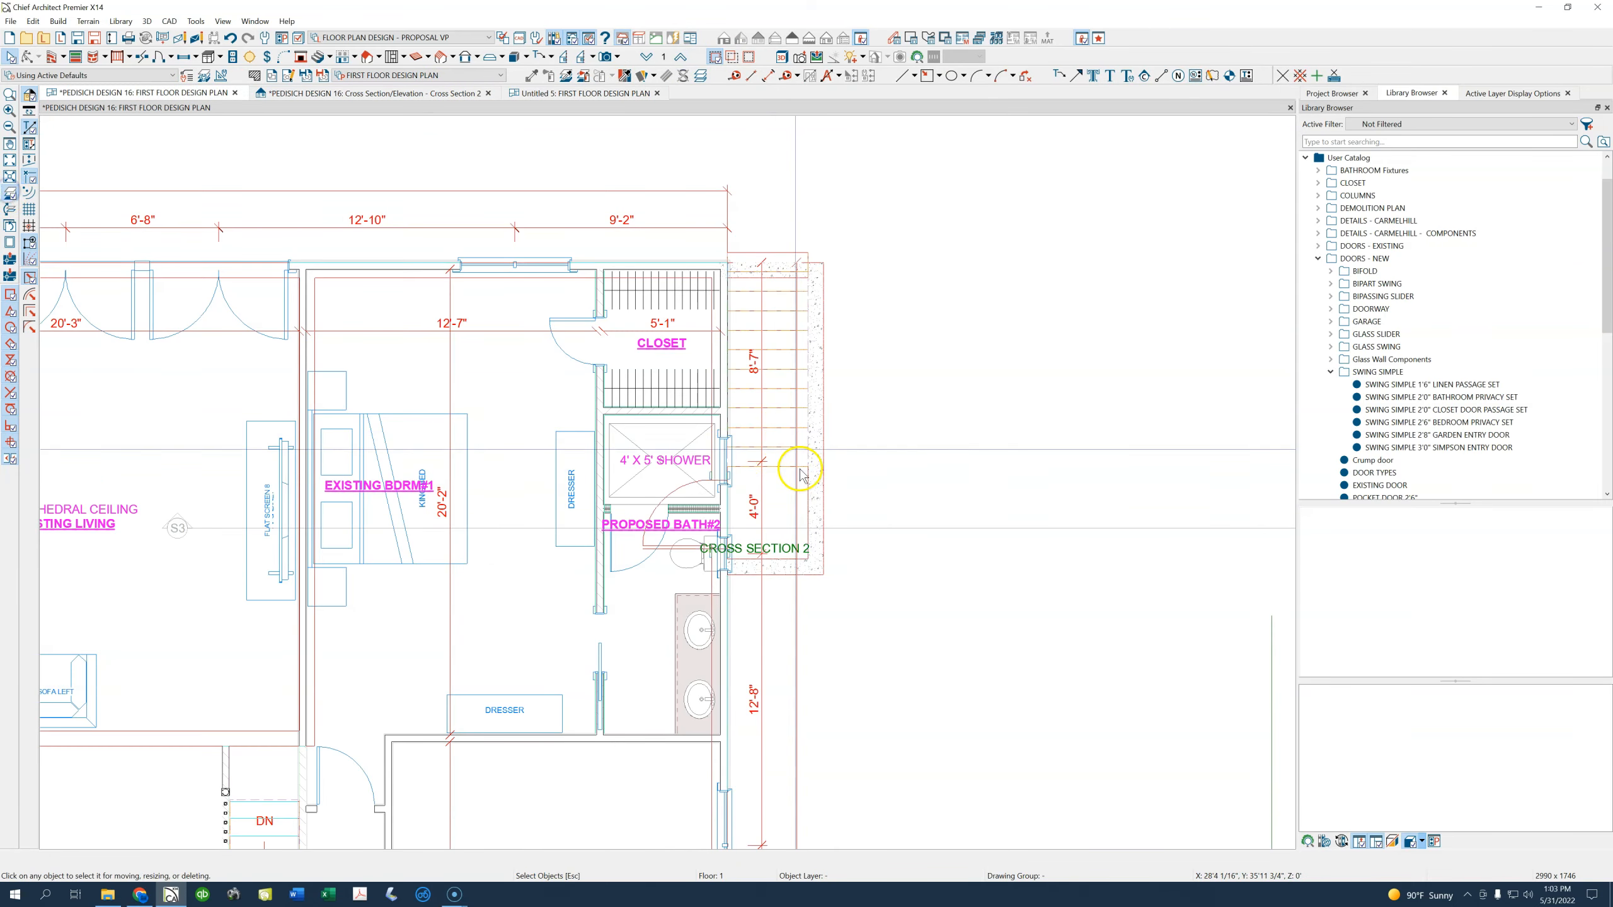
scroll(813, 445, up, 3)
key(ctrl+v)
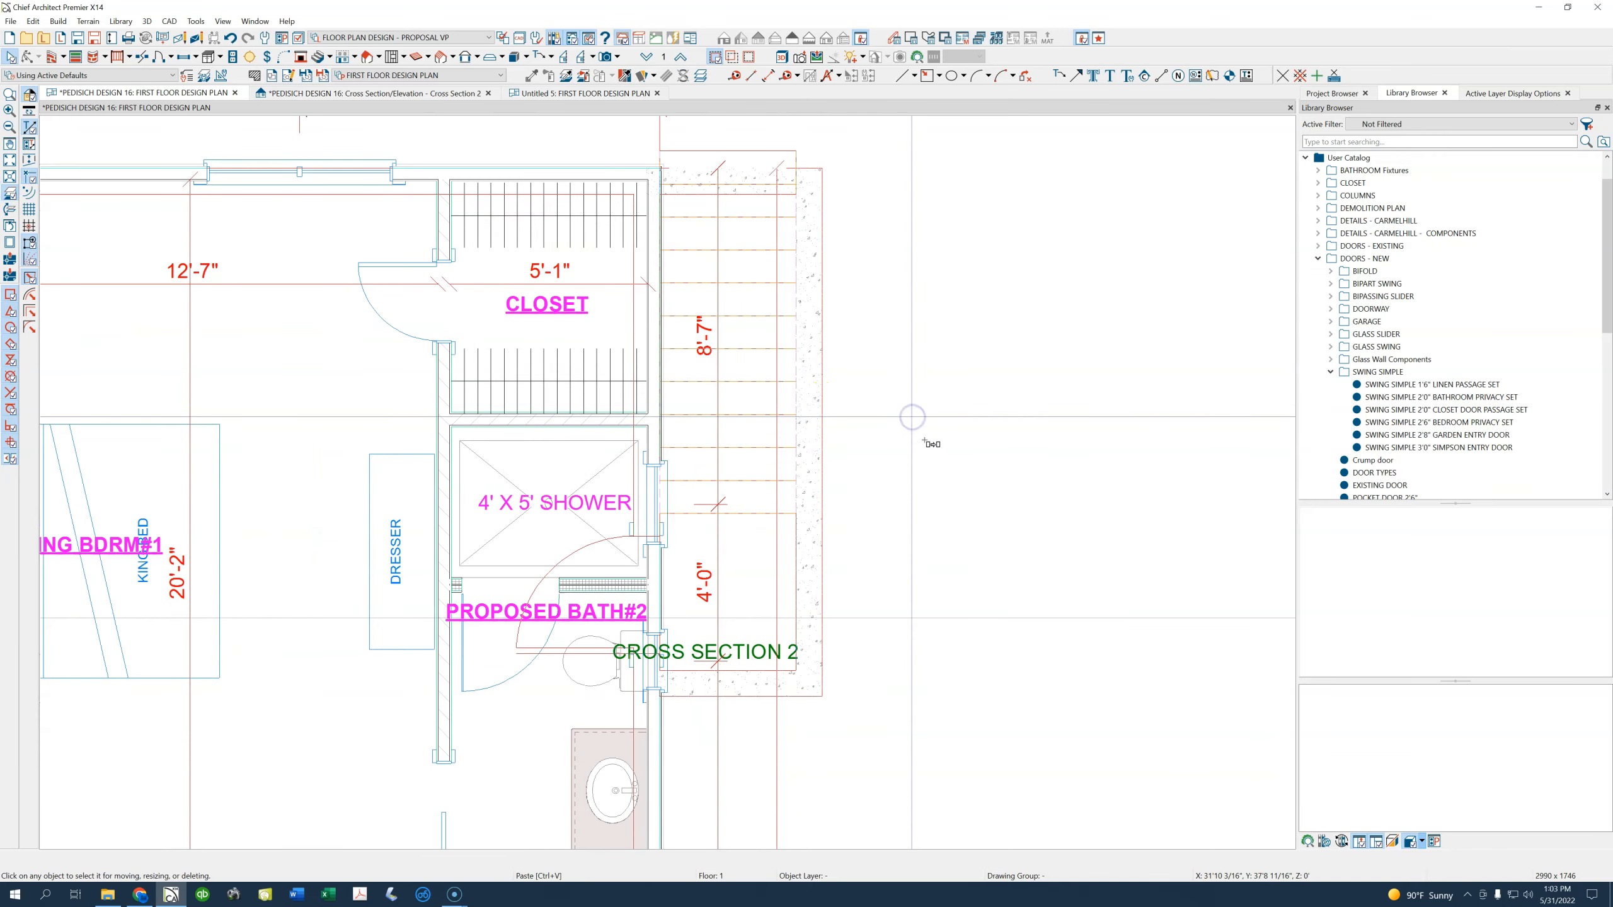
click(911, 417)
Draw connected railings around the stairwell's door end, extending the end railing about 8'-11" to the house wall and aligning it over the foundation wall
drag(1018, 414, 897, 686)
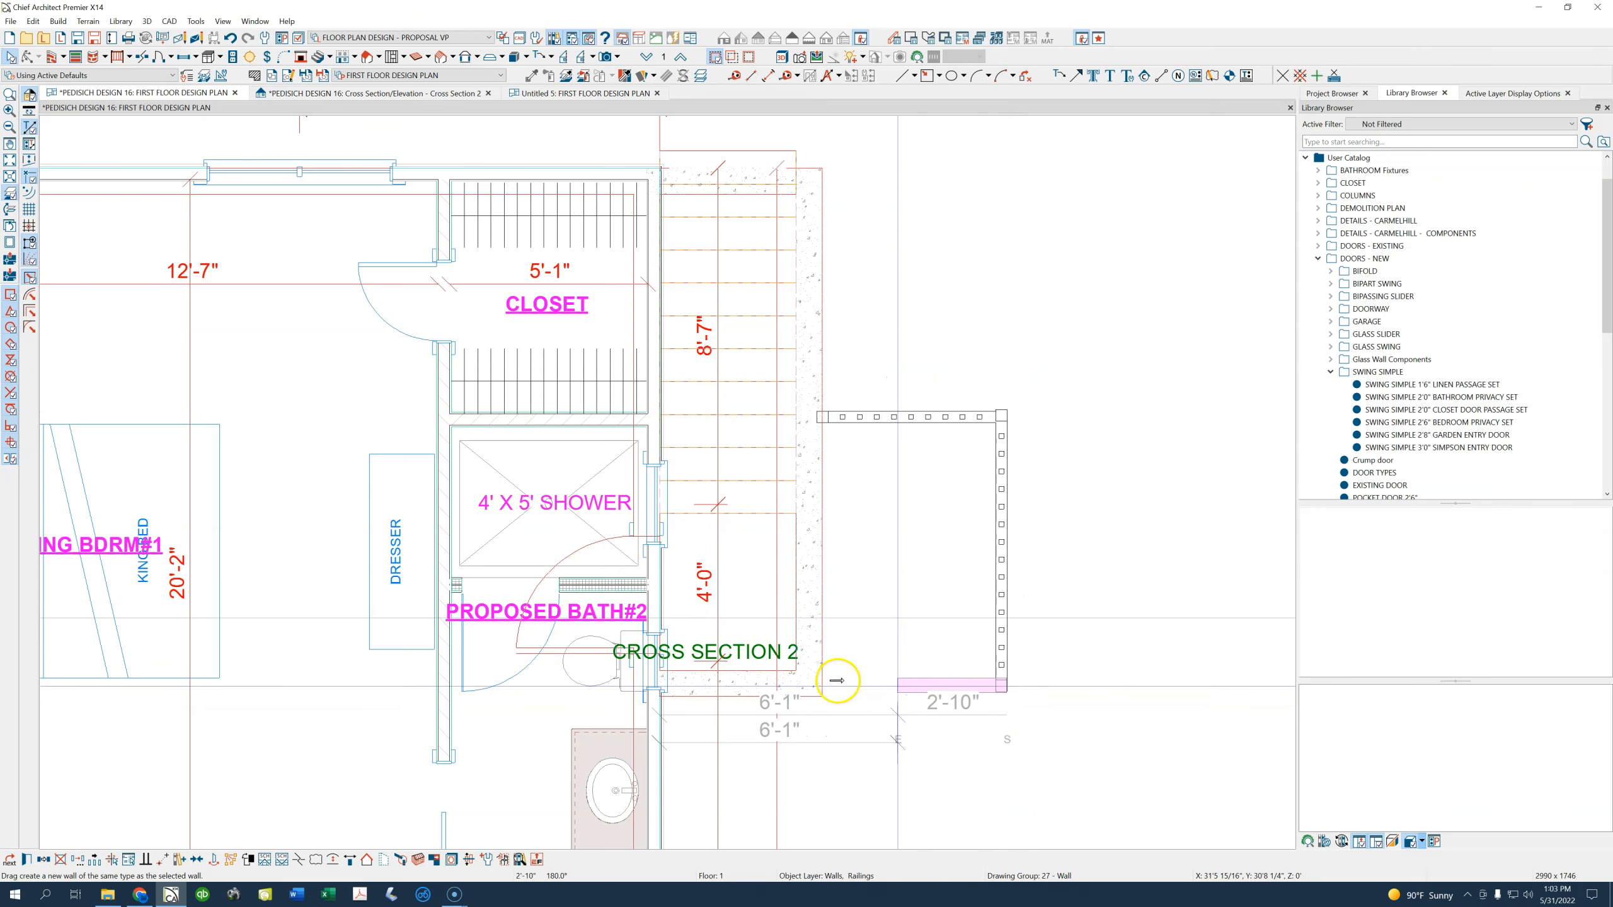
click(815, 681)
click(938, 690)
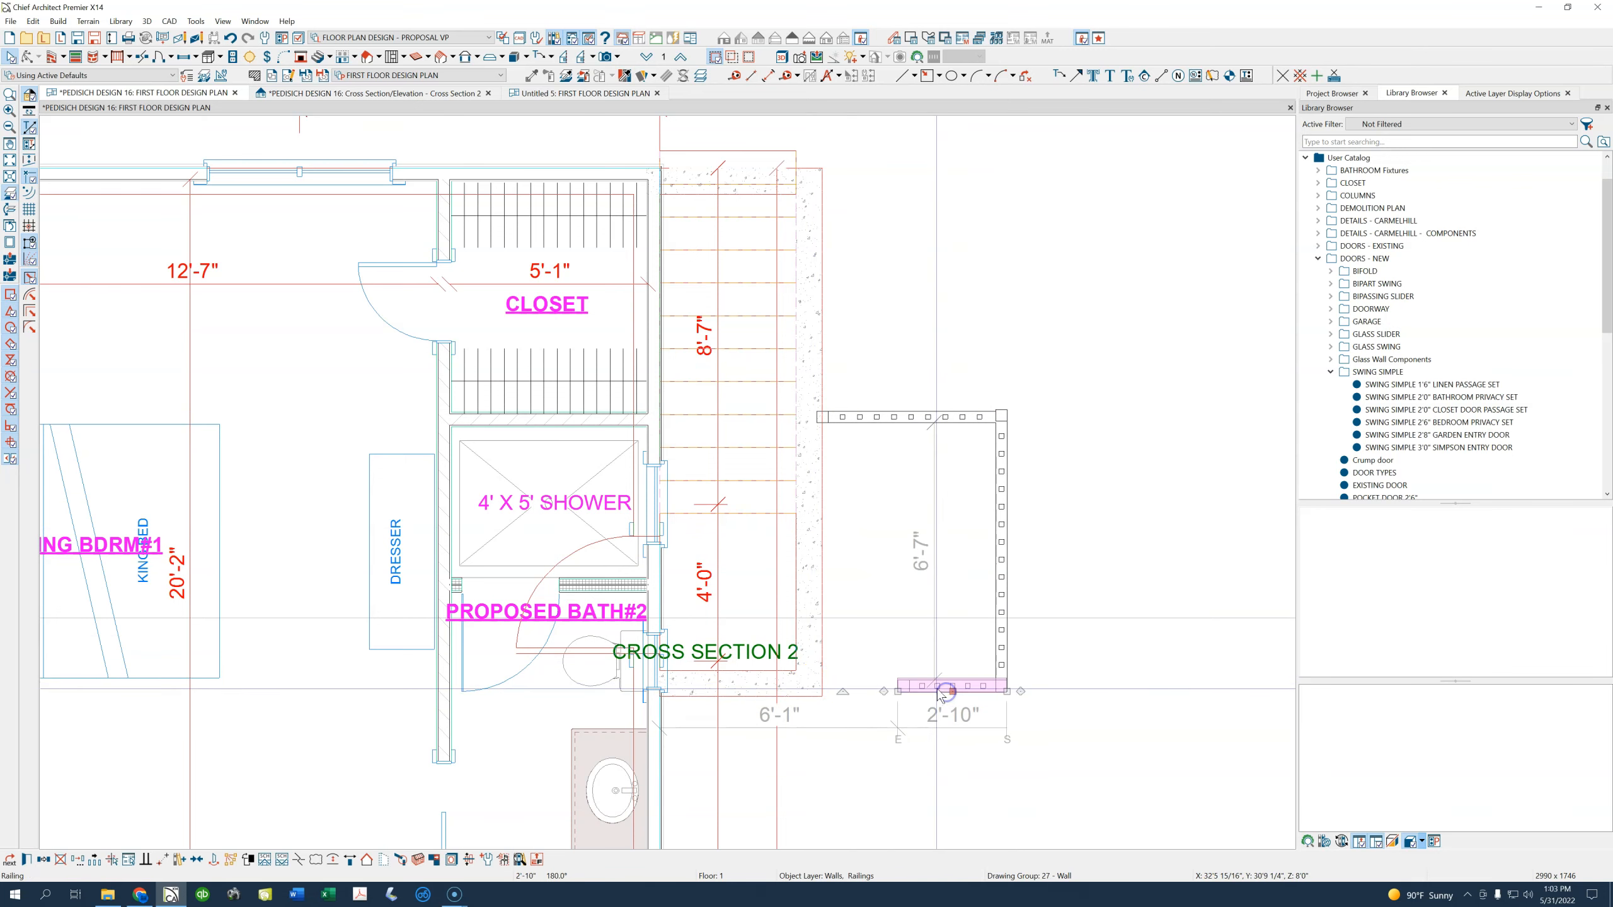
drag(897, 691, 662, 681)
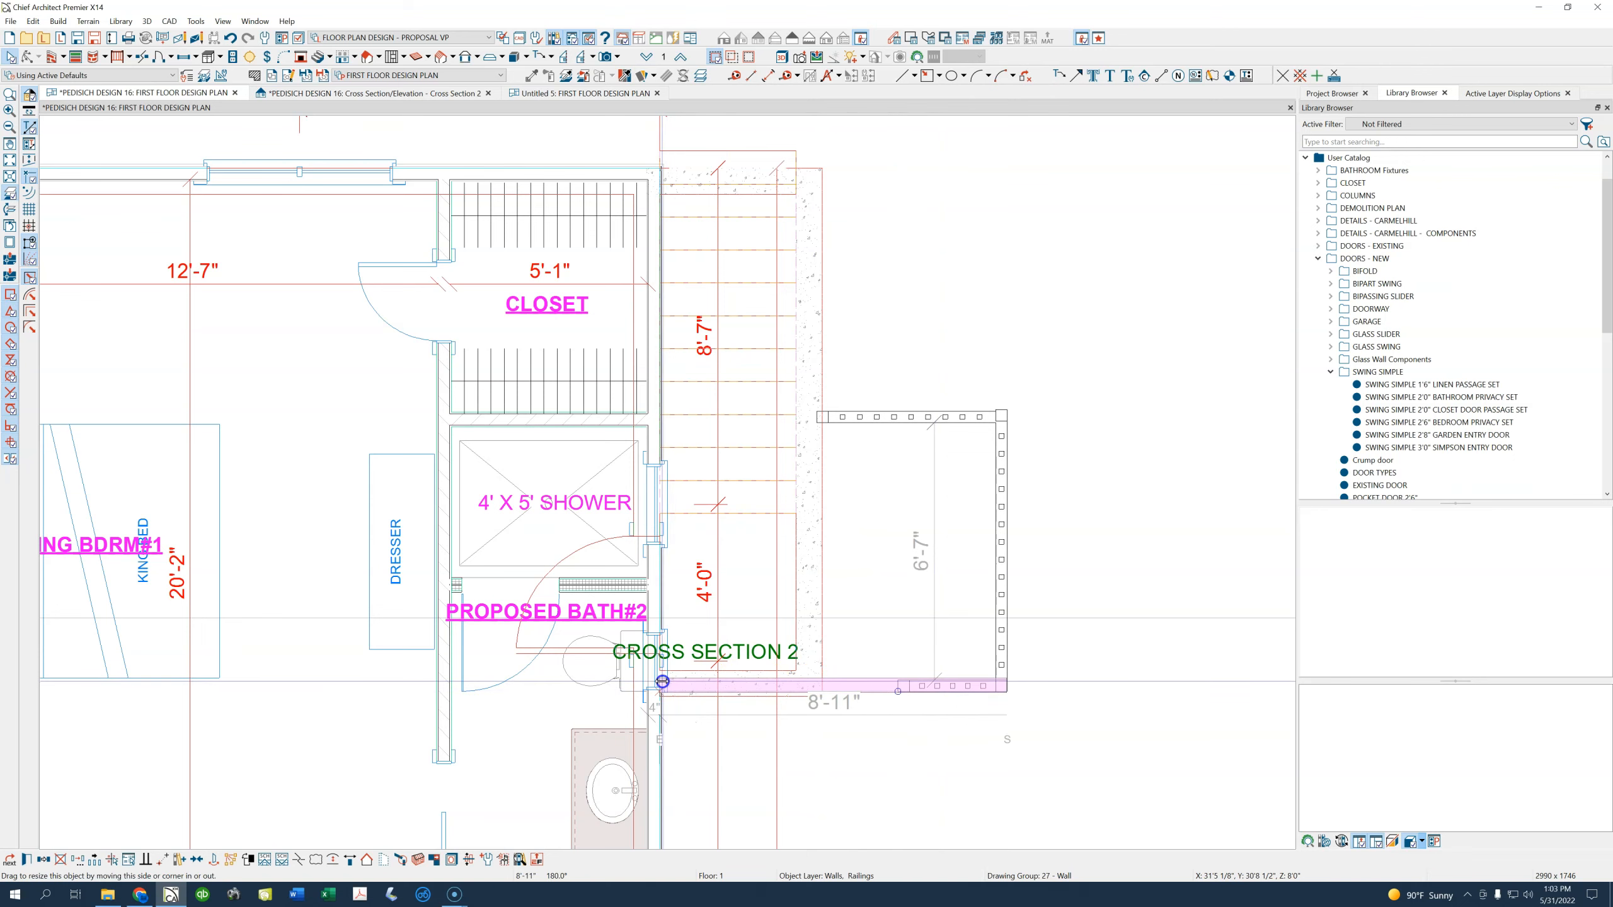
scroll(691, 685, up, 7)
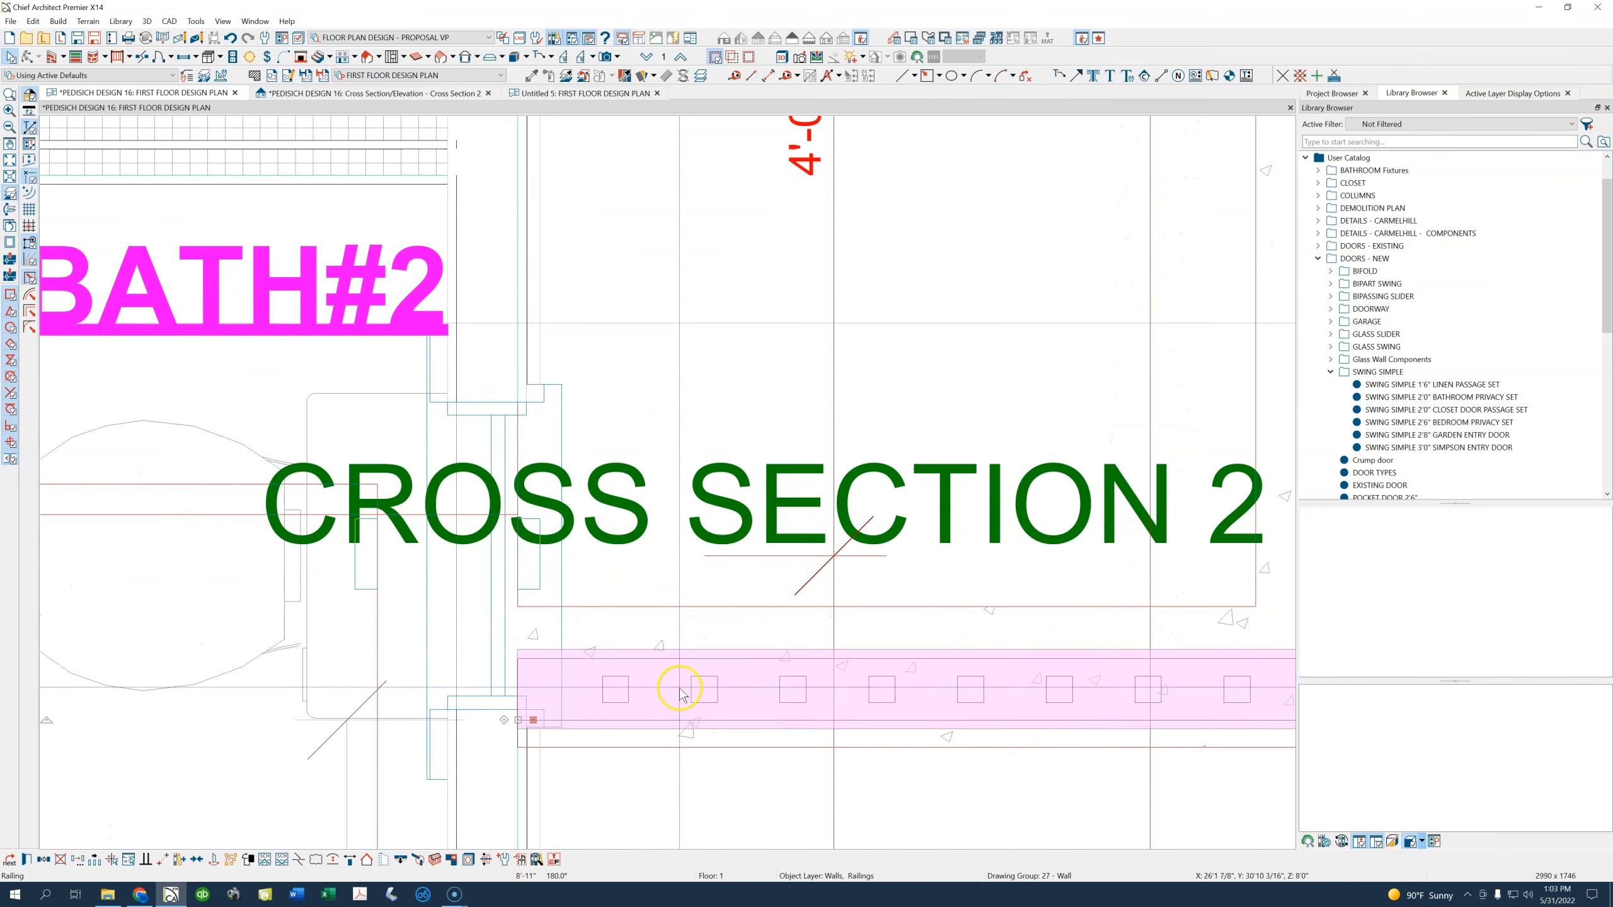
drag(536, 716, 537, 708)
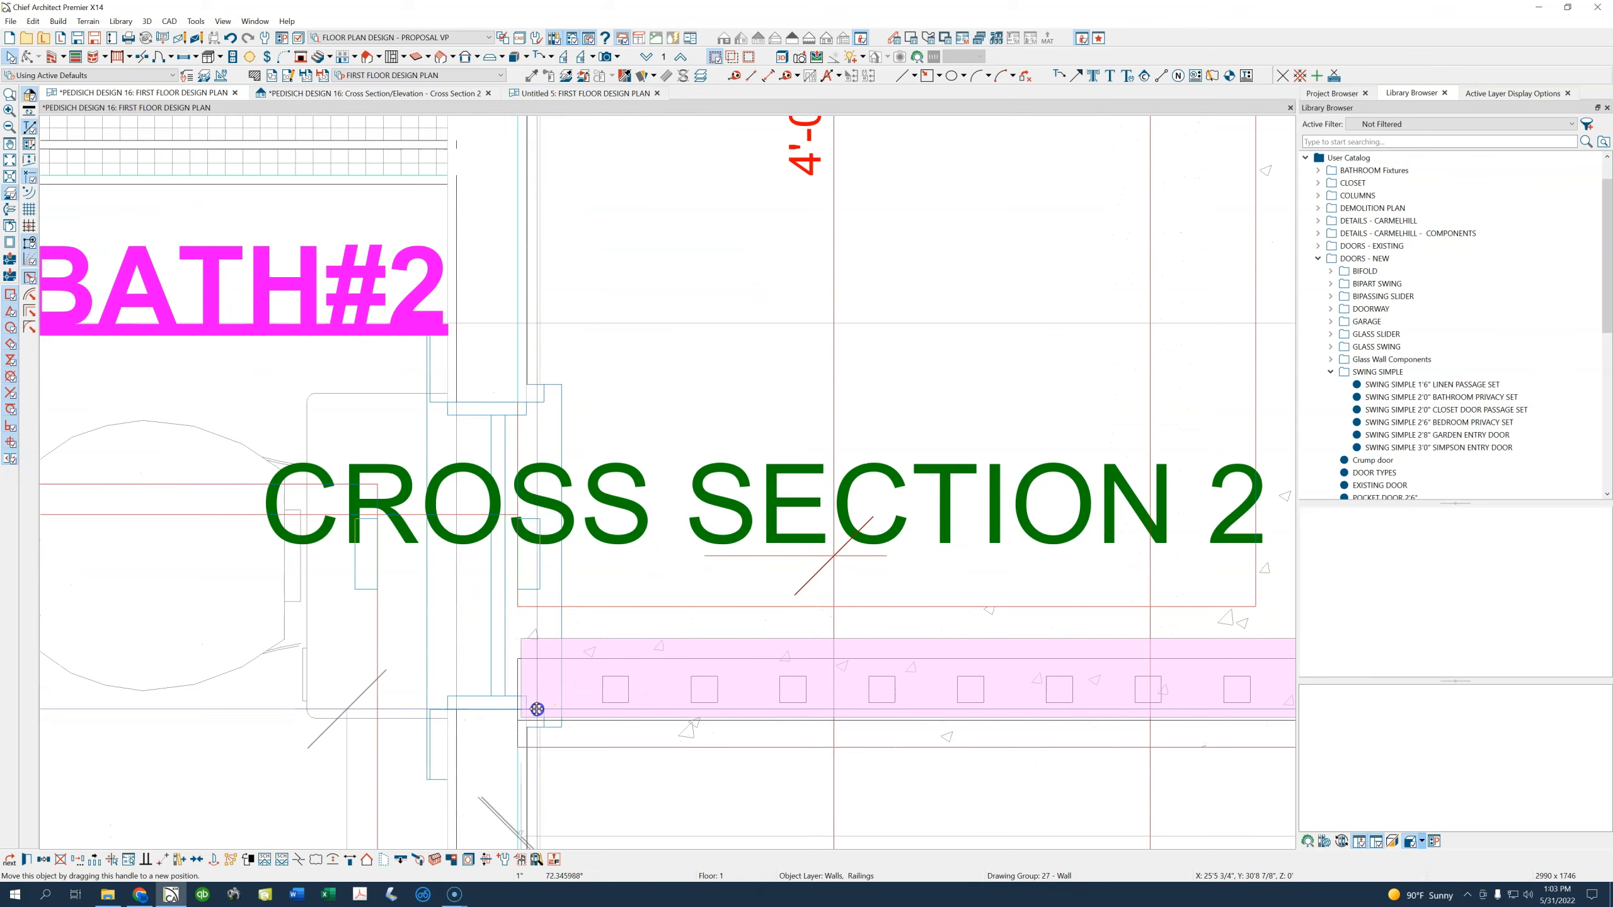
scroll(635, 709, down, 7)
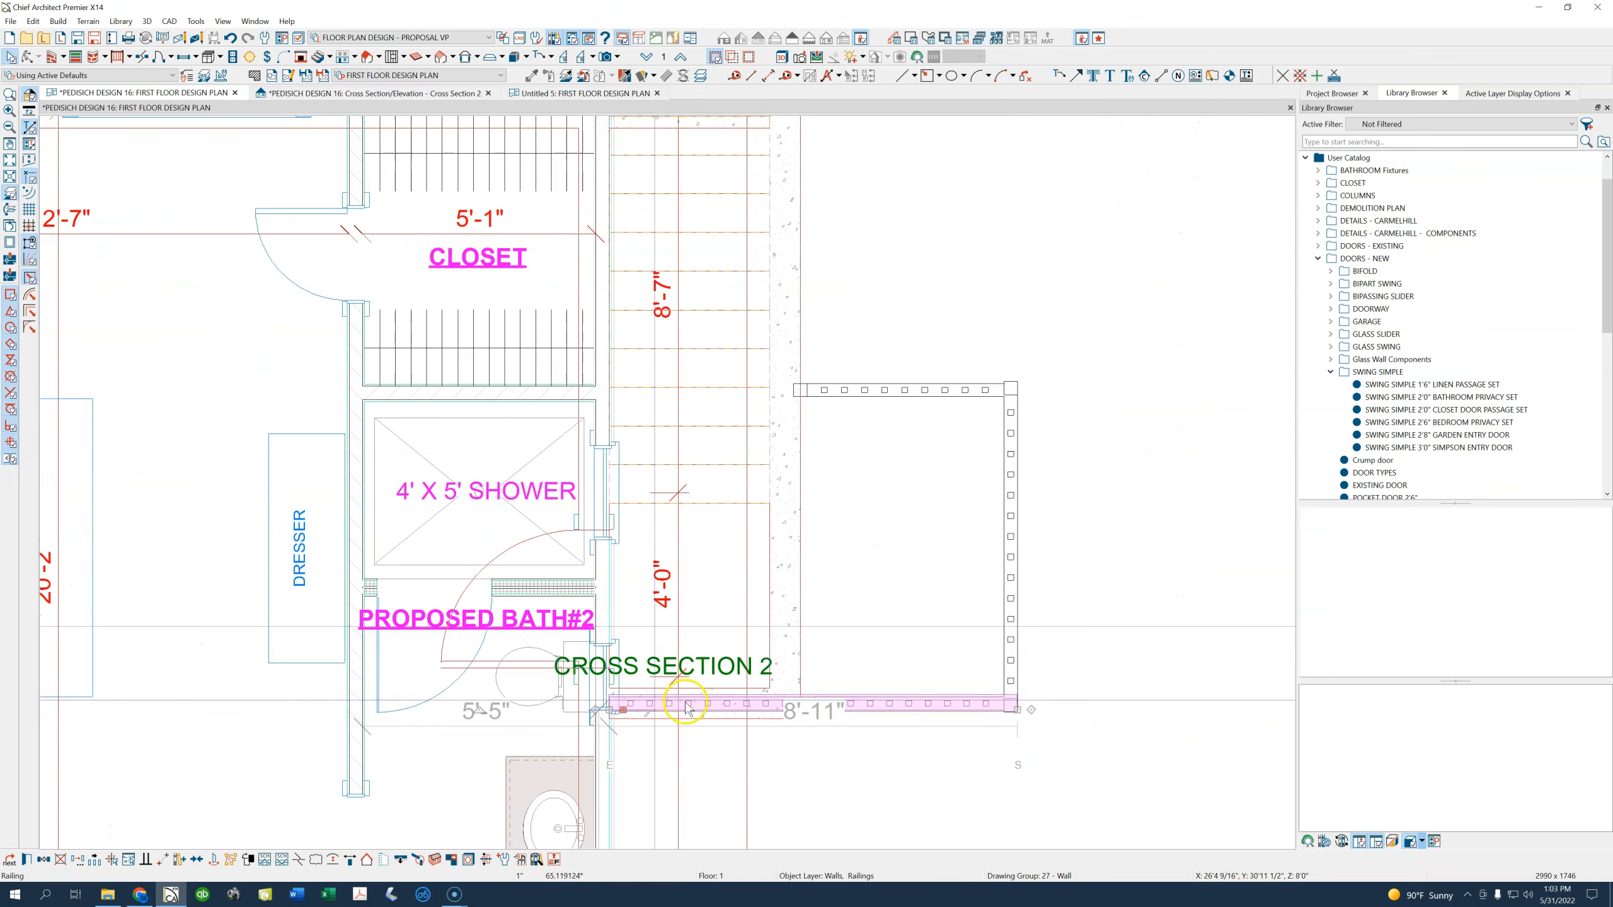
Move the pasted railing out to line up with the stairwell's far end at the head of the stairs
click(946, 395)
scroll(966, 470, down, 1)
scroll(966, 470, down, 3)
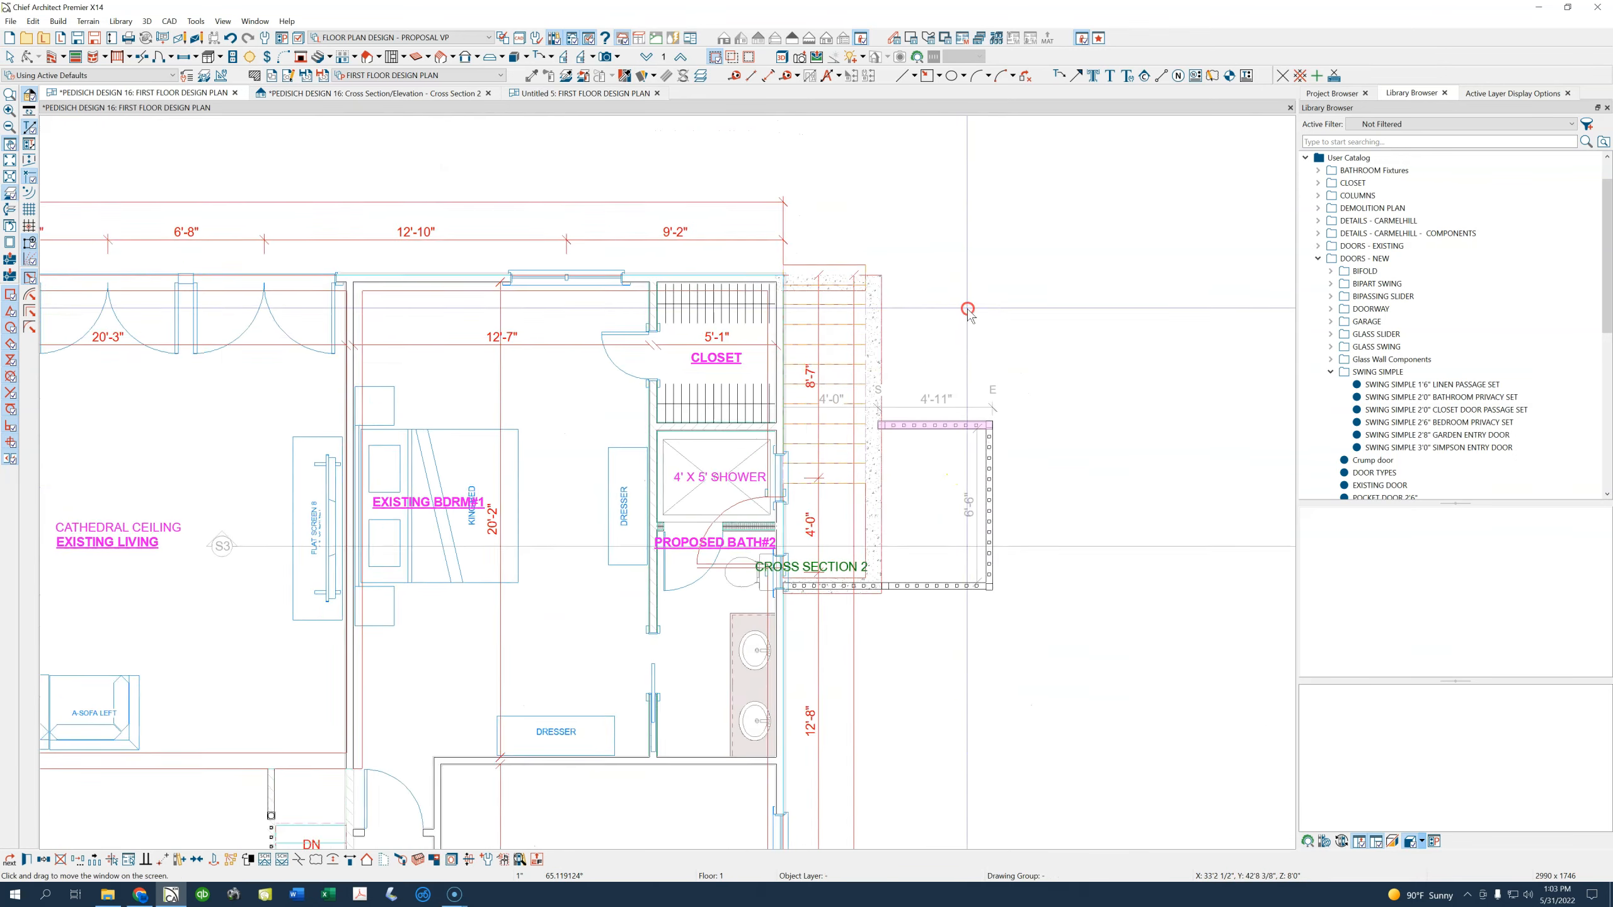
middle_drag(968, 310, 945, 414)
drag(931, 528, 850, 387)
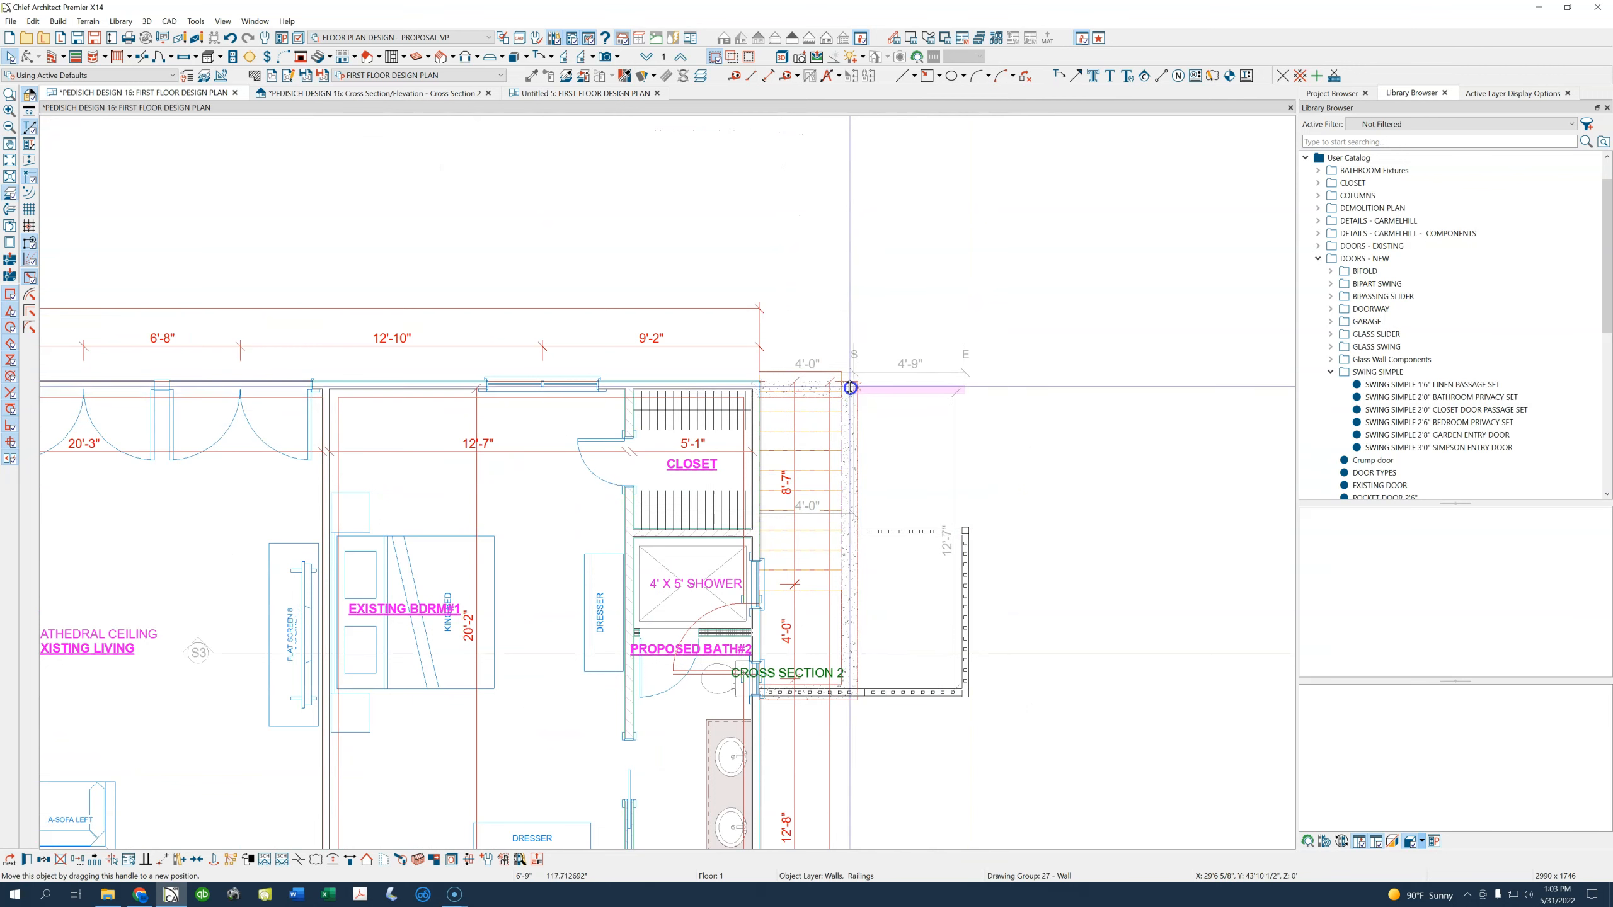
Move the long side railing onto the stairwell's outer foundation wall and align it with the wall's outer face
click(967, 563)
drag(965, 544, 849, 537)
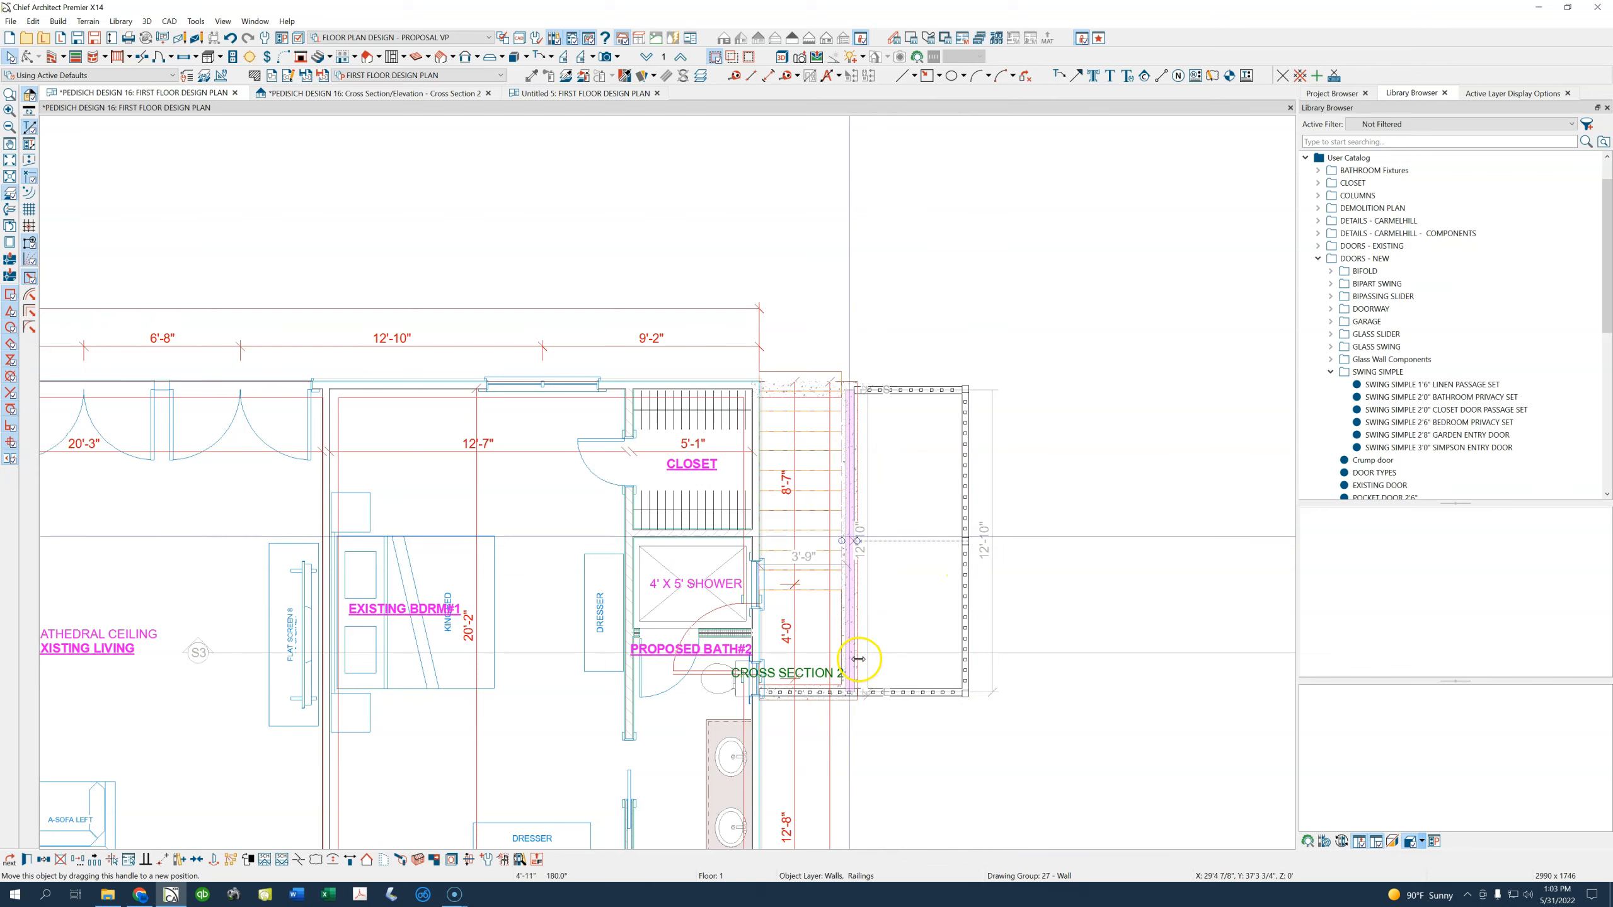
scroll(859, 659, up, 3)
scroll(845, 600, up, 1)
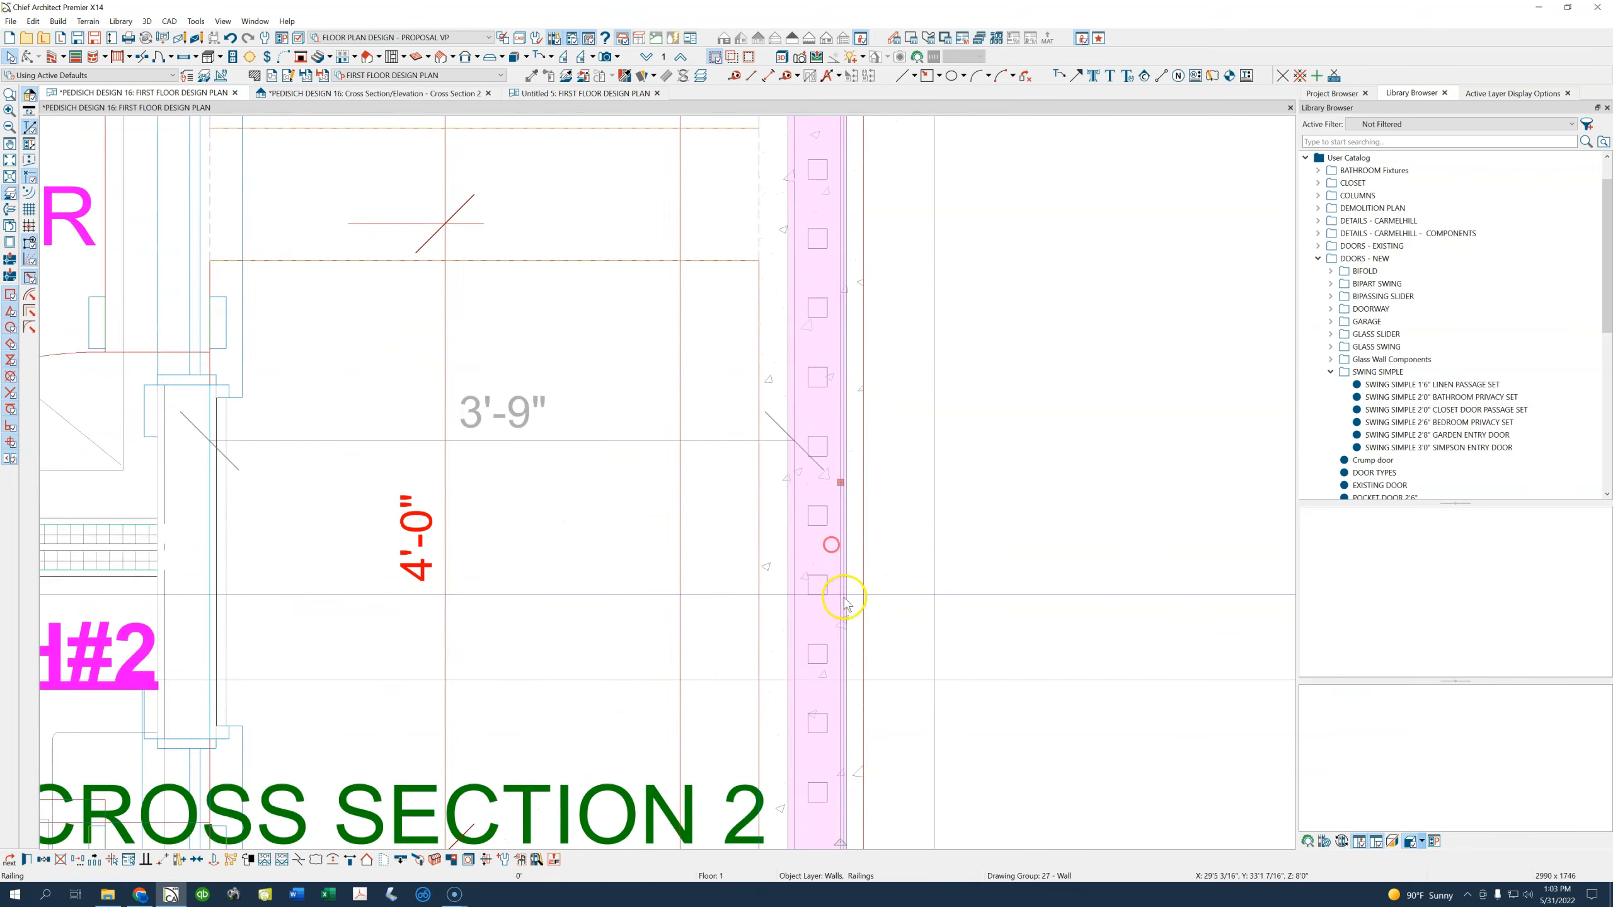
scroll(844, 601, up, 2)
drag(838, 485, 850, 525)
scroll(847, 527, down, 6)
Run a railing about 4'-0" long across the head of the stairs to the house wall and align it over the foundation wall
middle_drag(911, 362, 857, 548)
scroll(756, 468, up, 2)
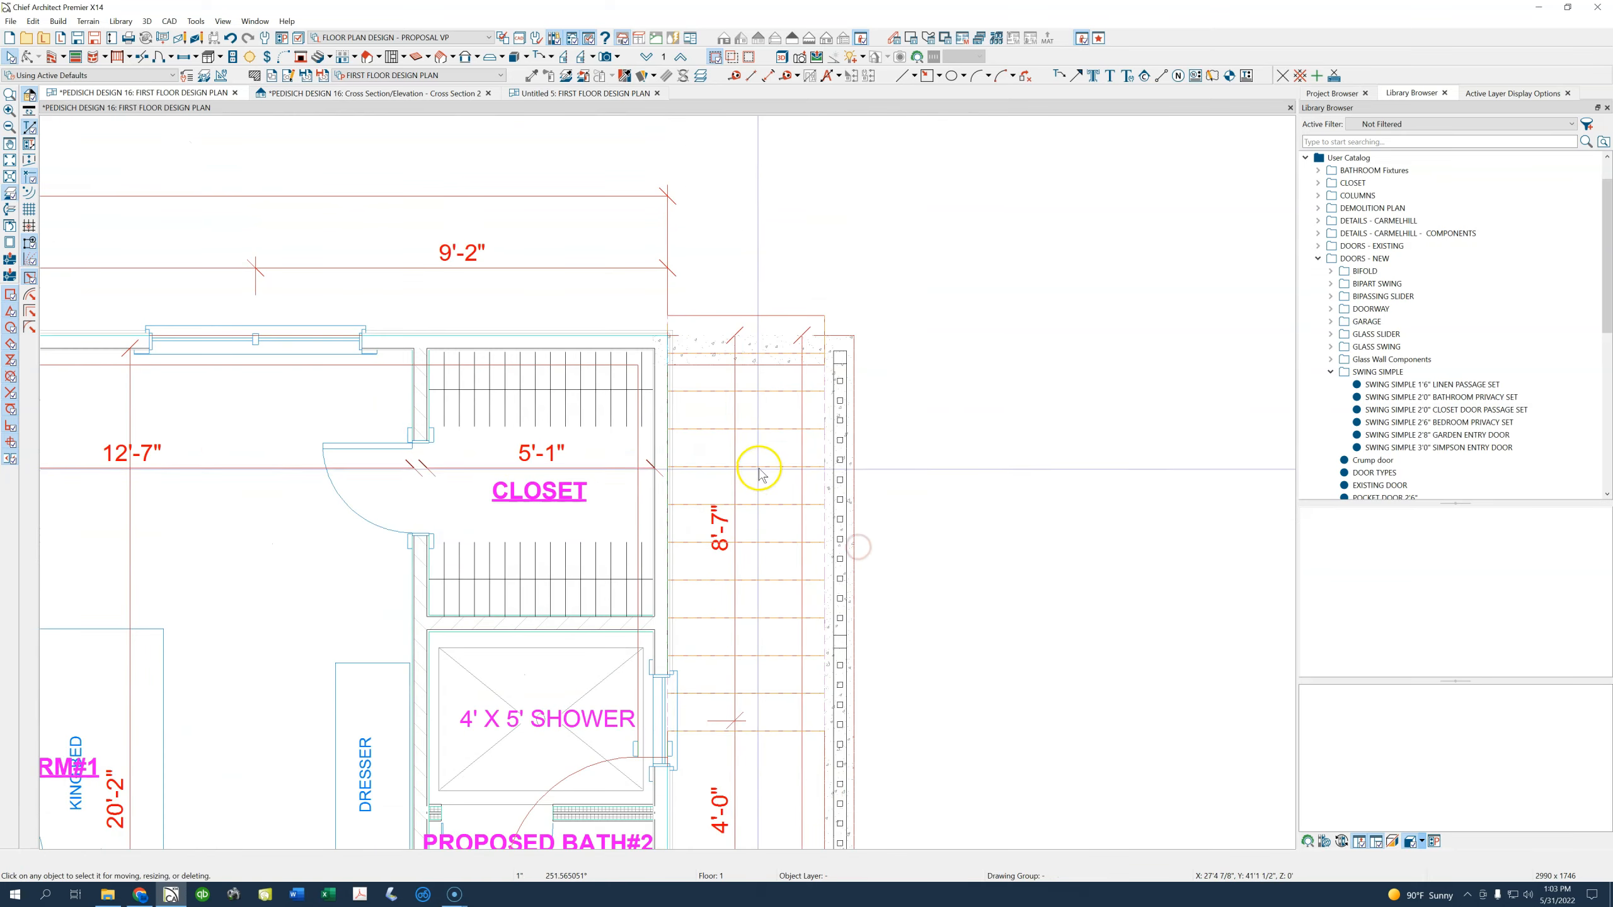
click(840, 365)
click(695, 350)
drag(670, 351, 656, 348)
click(765, 351)
scroll(765, 350, up, 2)
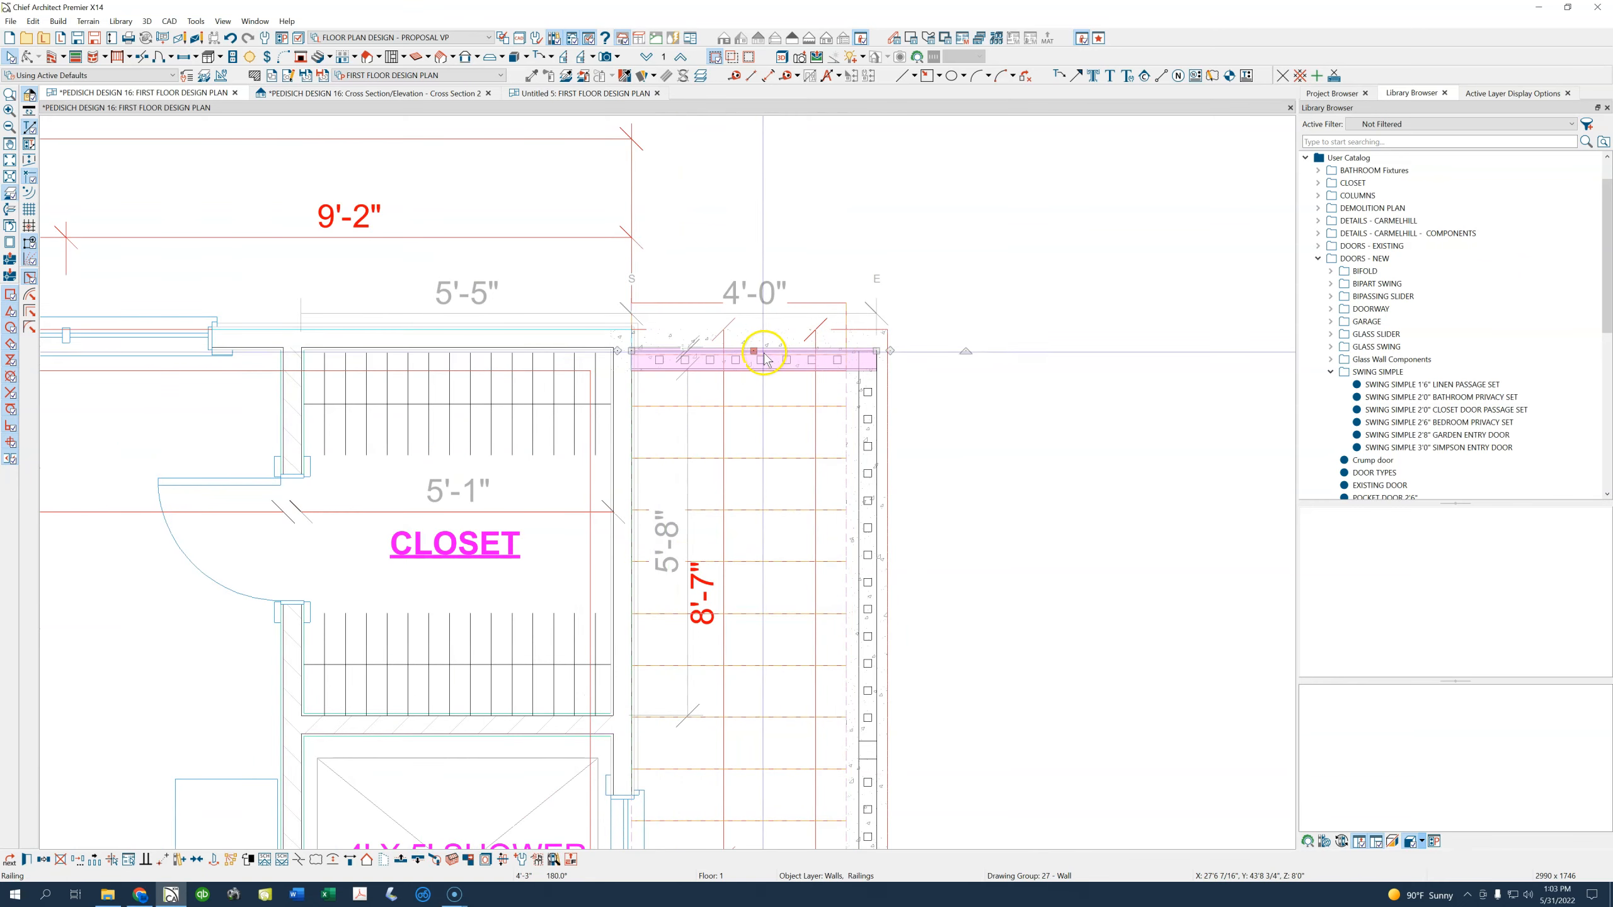
drag(756, 350, 770, 361)
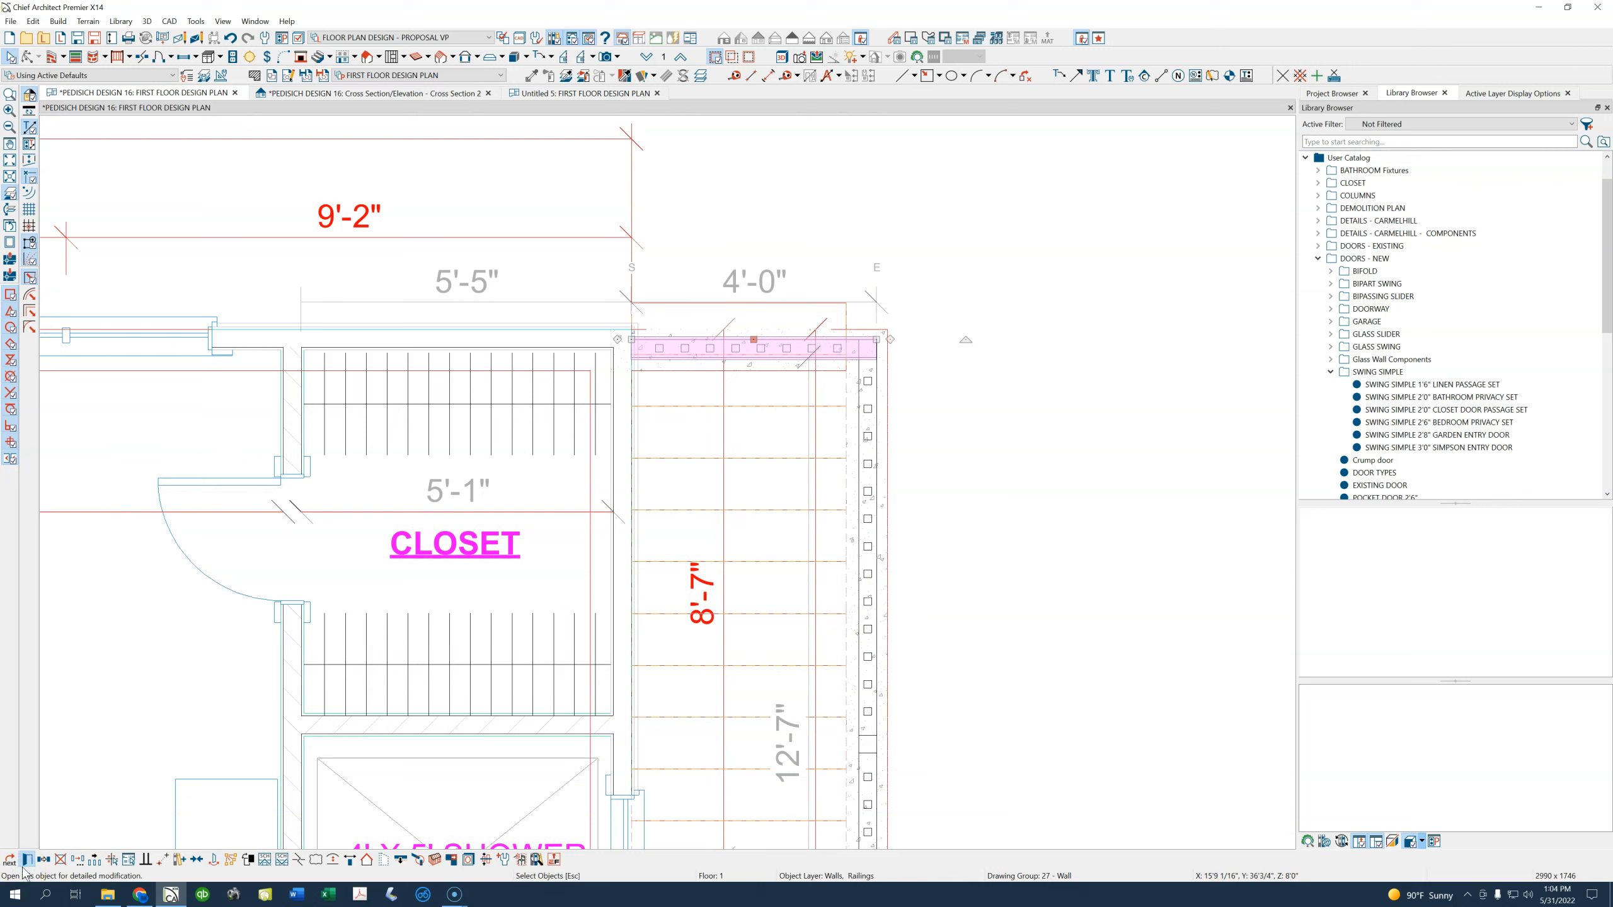
Make the railing across the head of the stairs invisible so the stair entrance is open
key(ctrl+e)
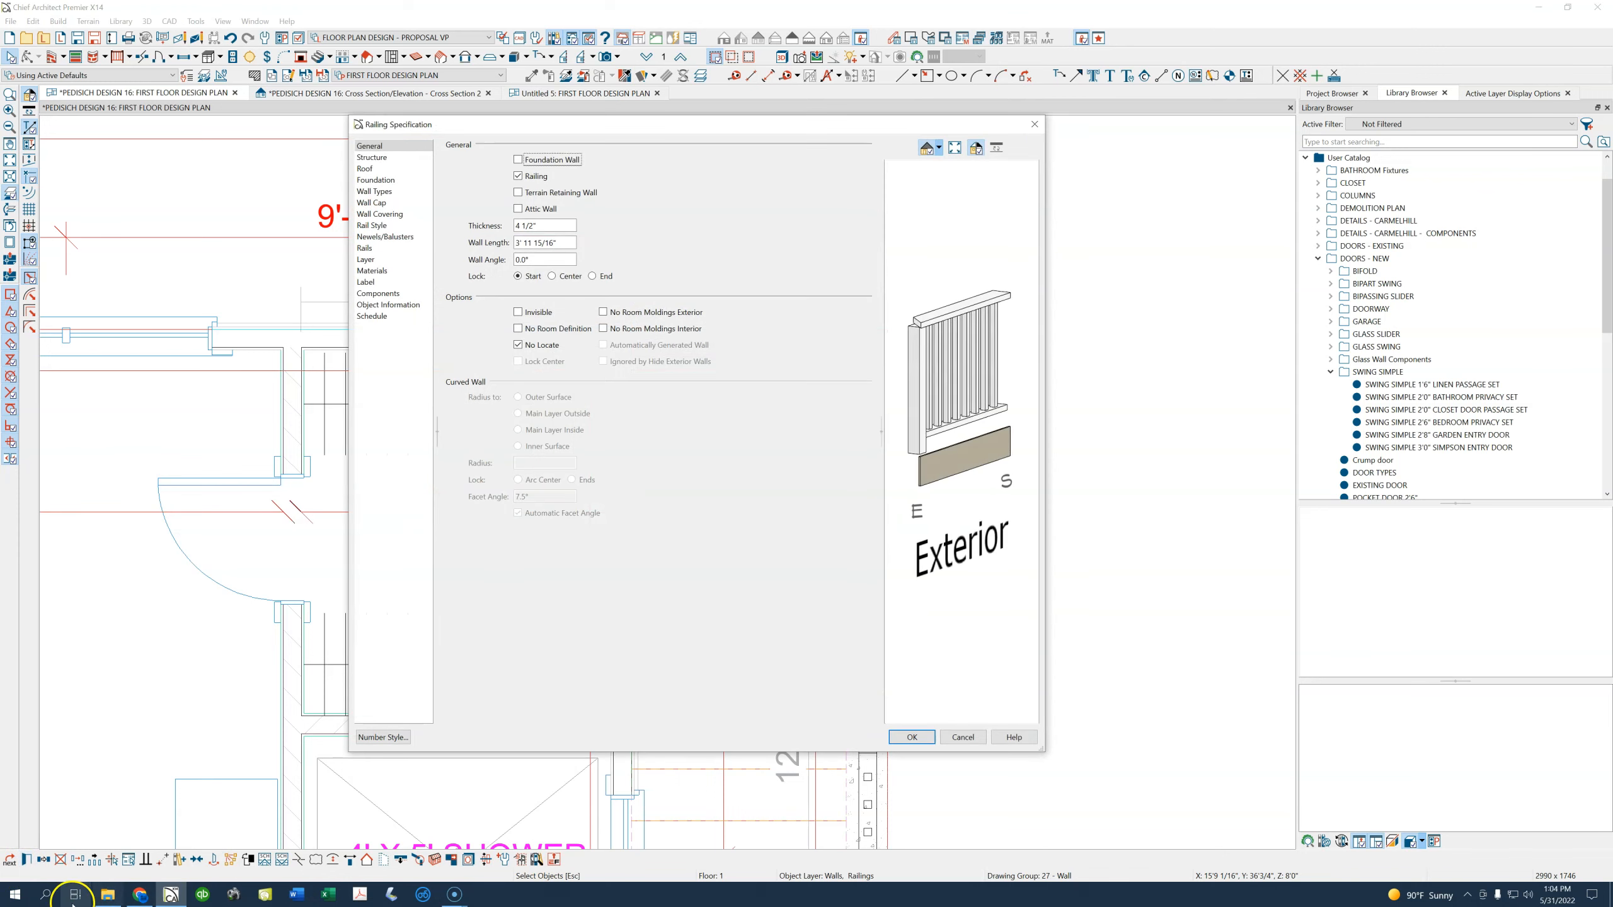
click(526, 311)
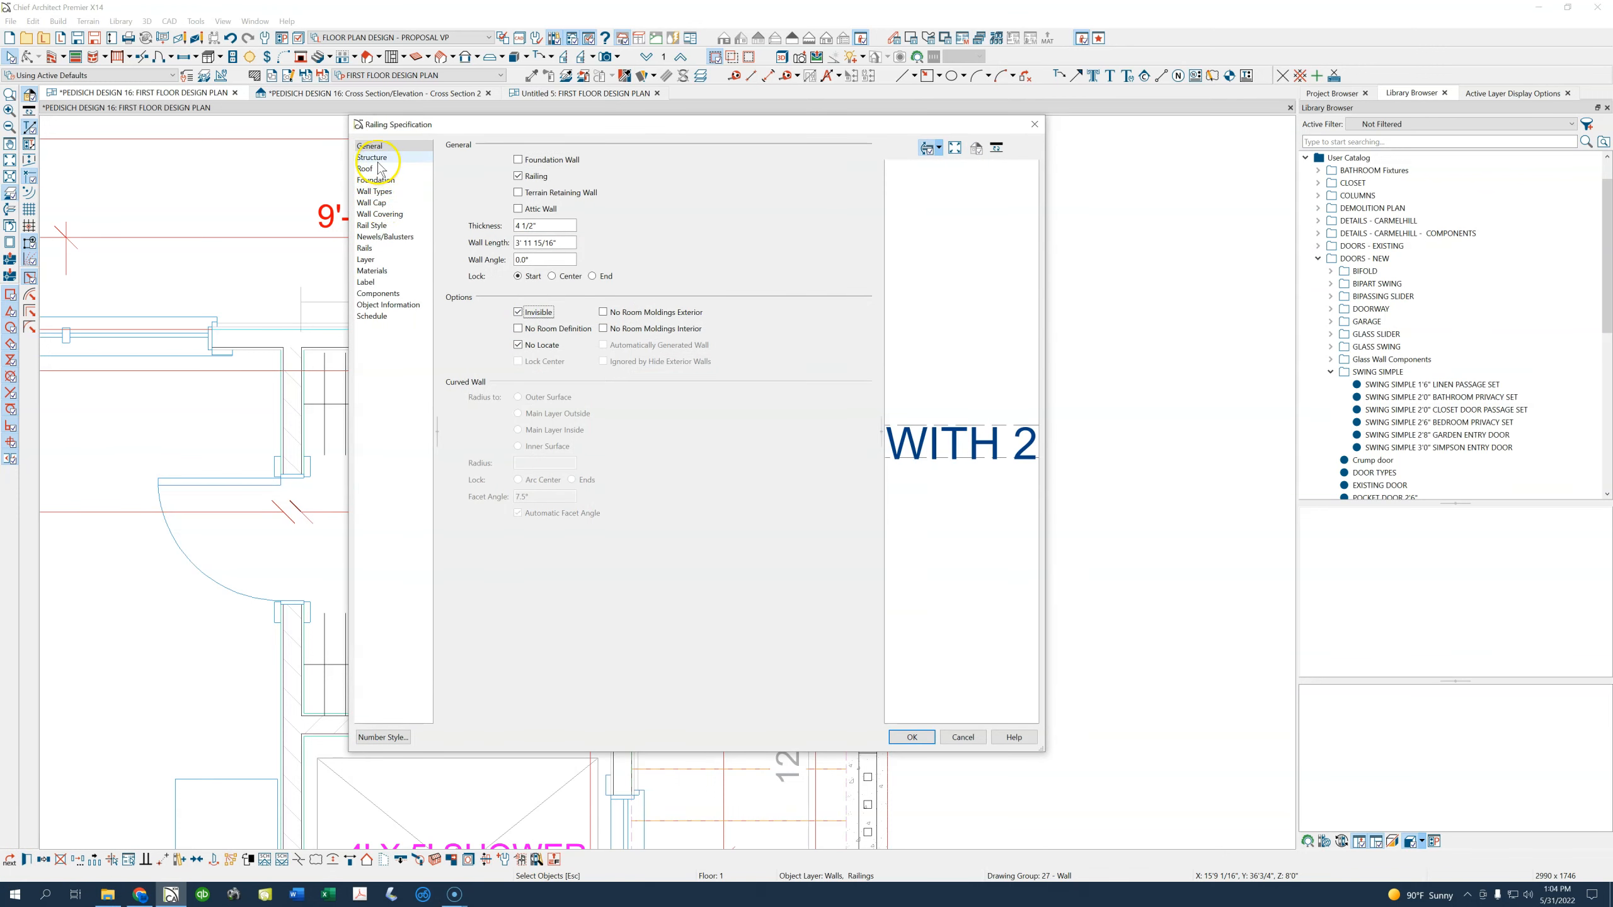
click(378, 192)
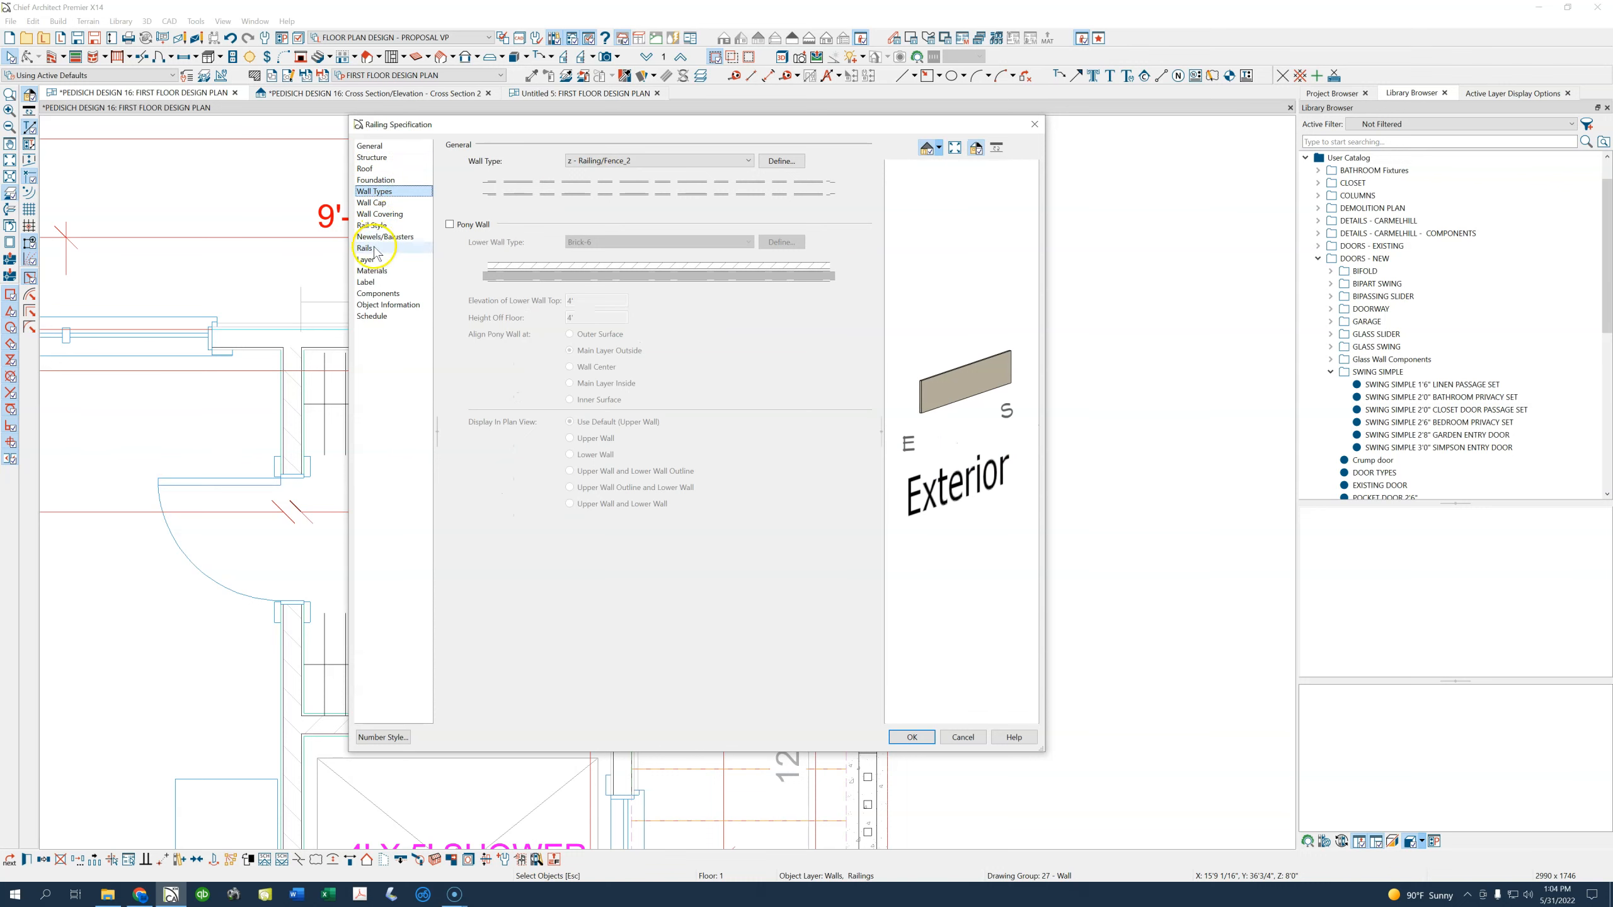
click(367, 259)
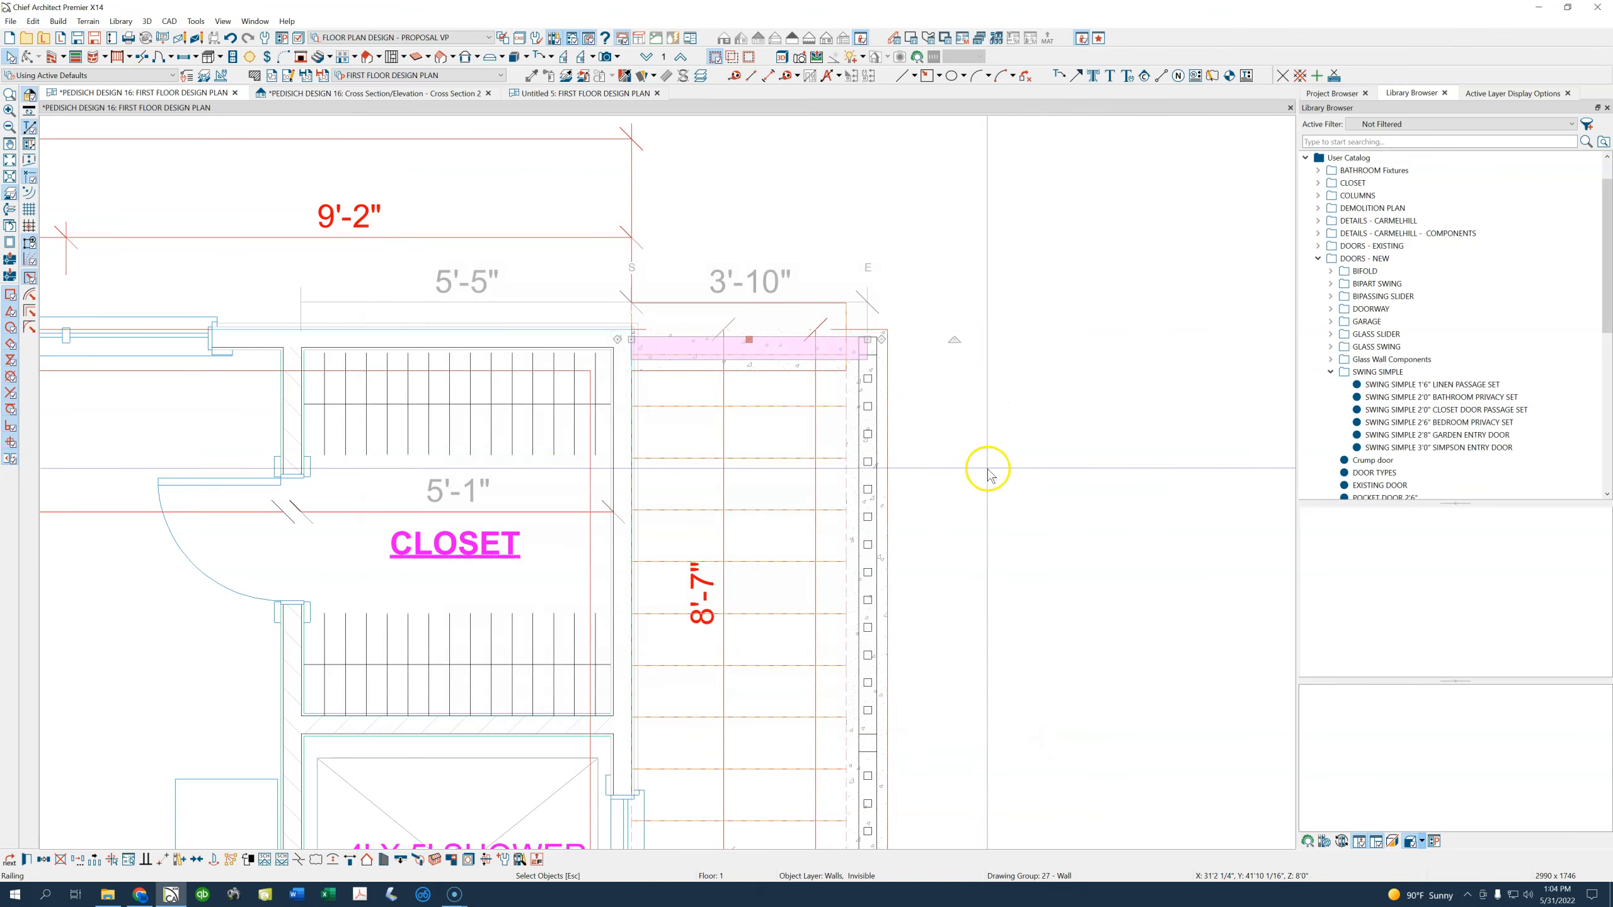
click(988, 468)
Switch the active layer set of the first floor plan to Camera View Set
scroll(844, 457, down, 6)
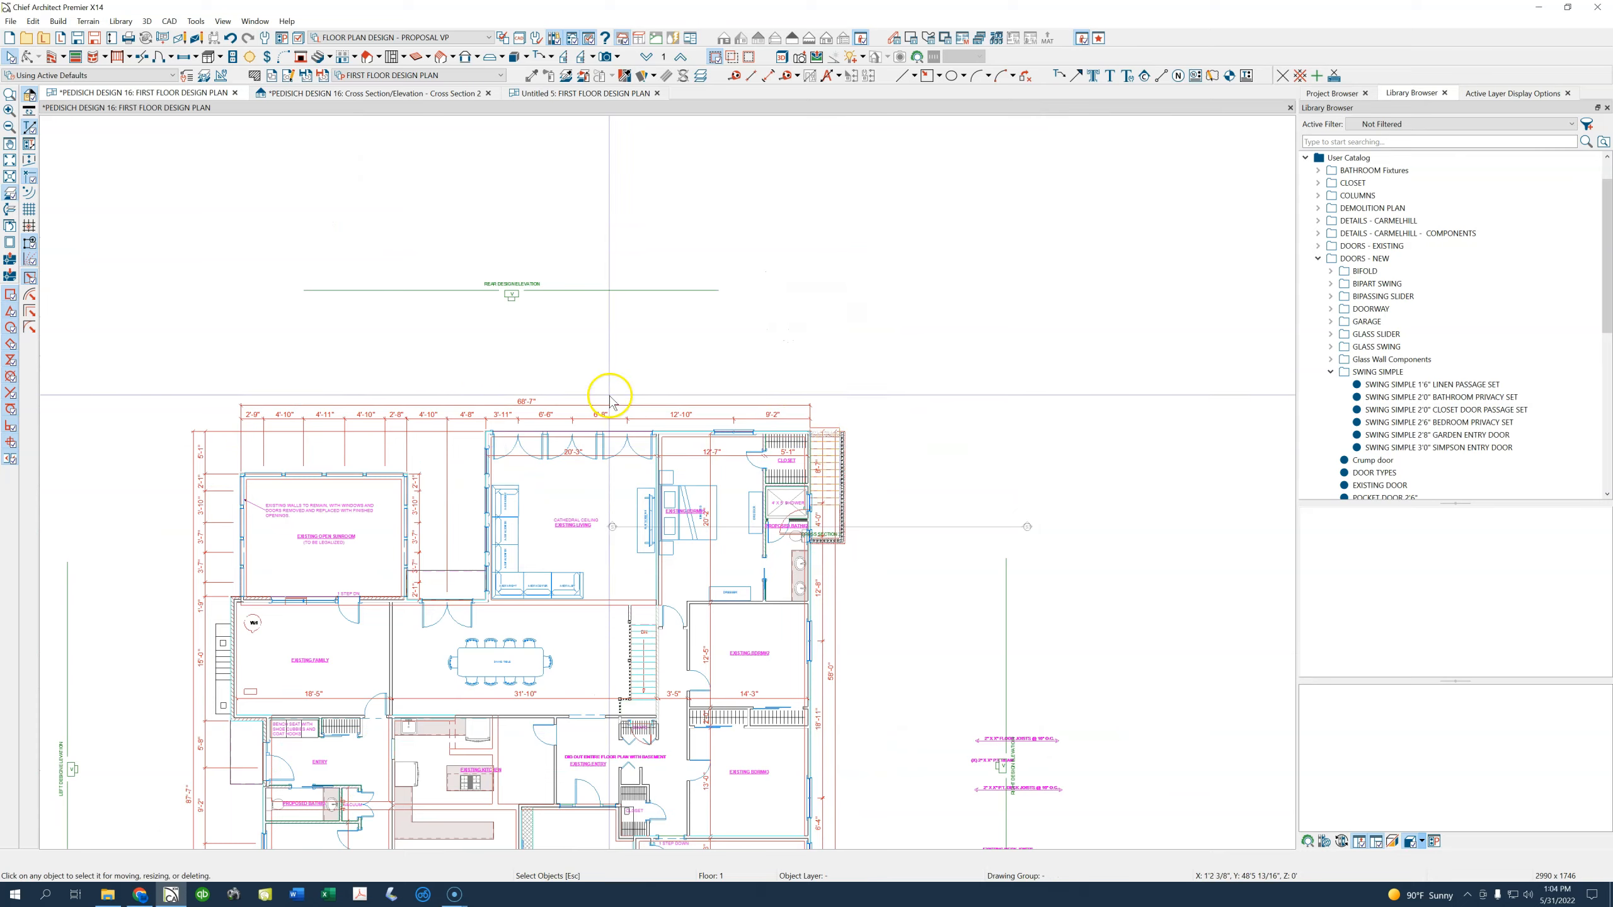
scroll(442, 313, down, 5)
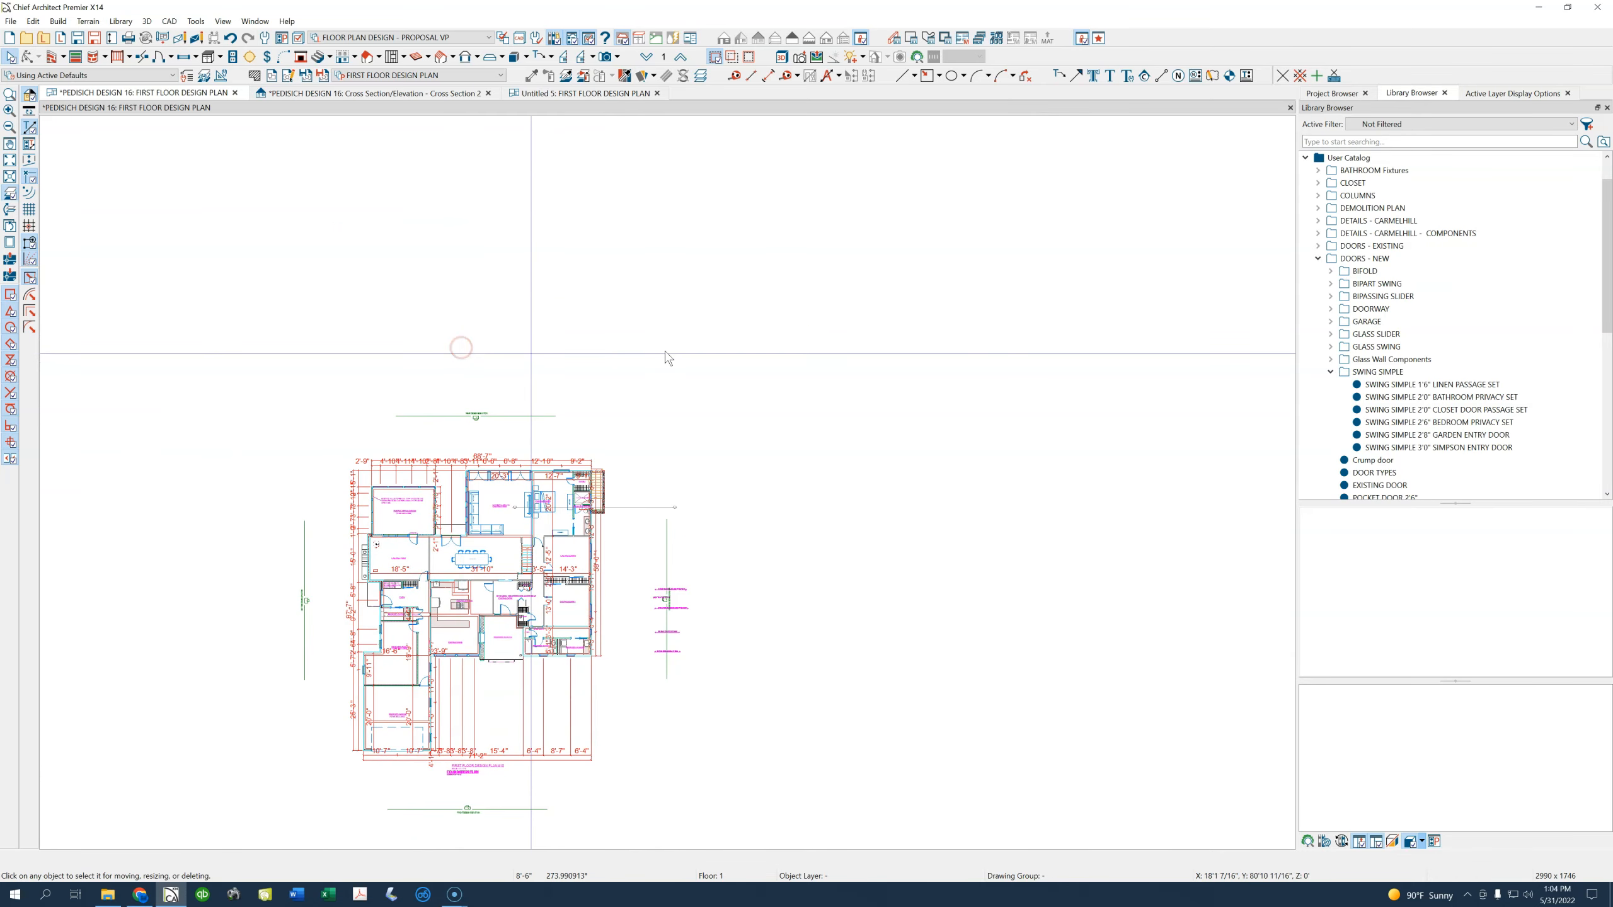
click(397, 36)
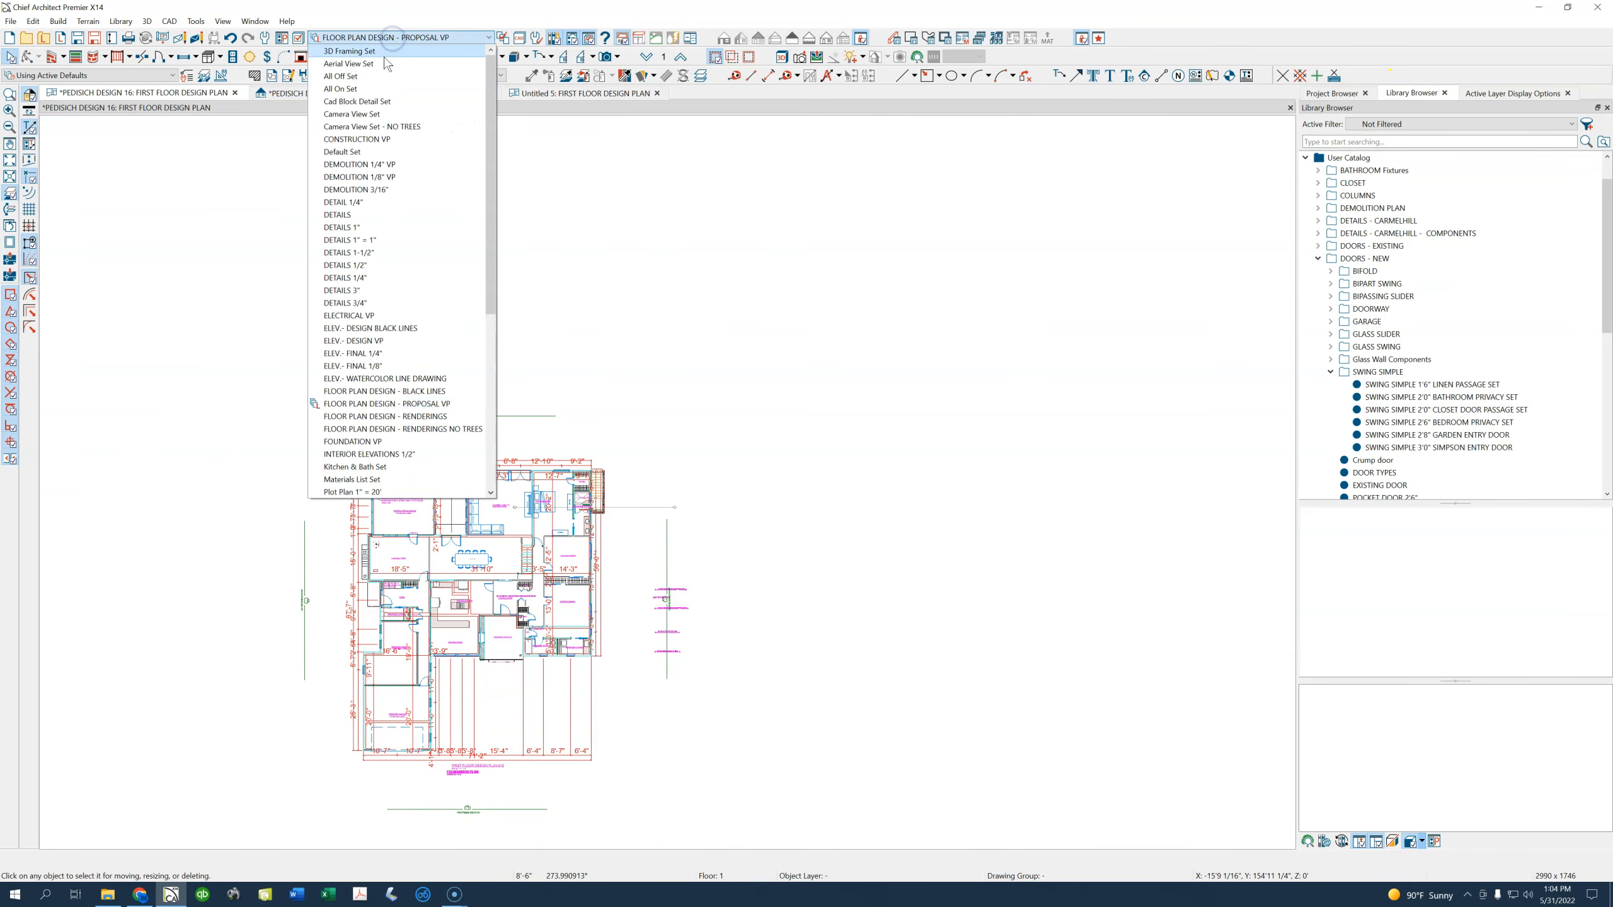
click(378, 118)
Delete all six tree blocks that surround the house along the property edges
scroll(603, 414, down, 4)
click(575, 184)
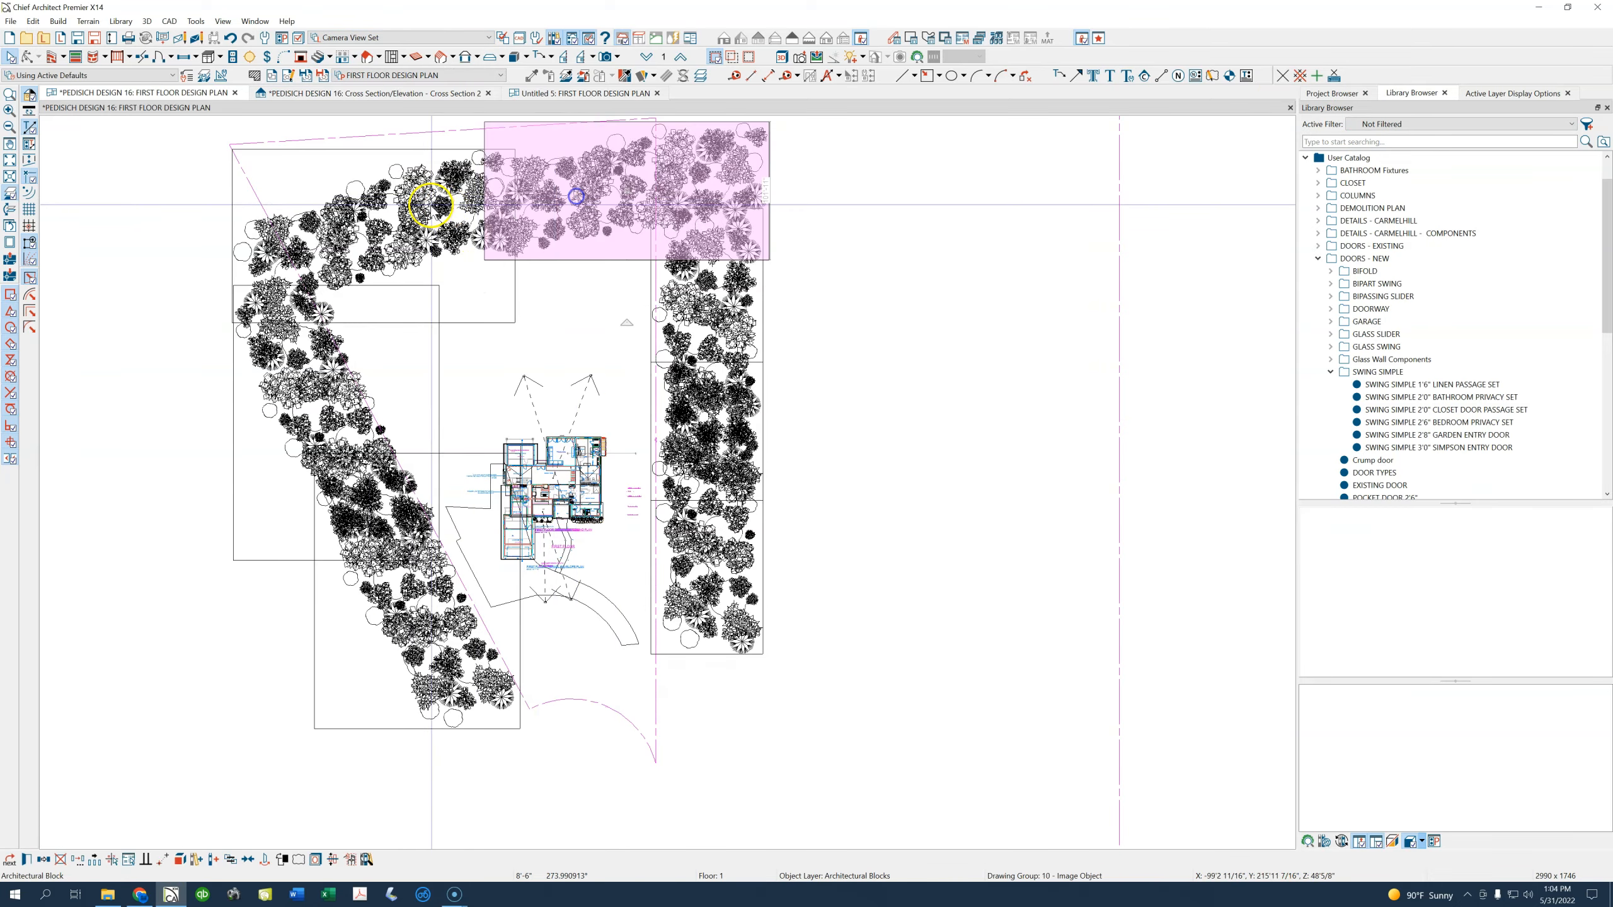
shift+click(424, 198)
shift+click(364, 518)
shift+click(388, 578)
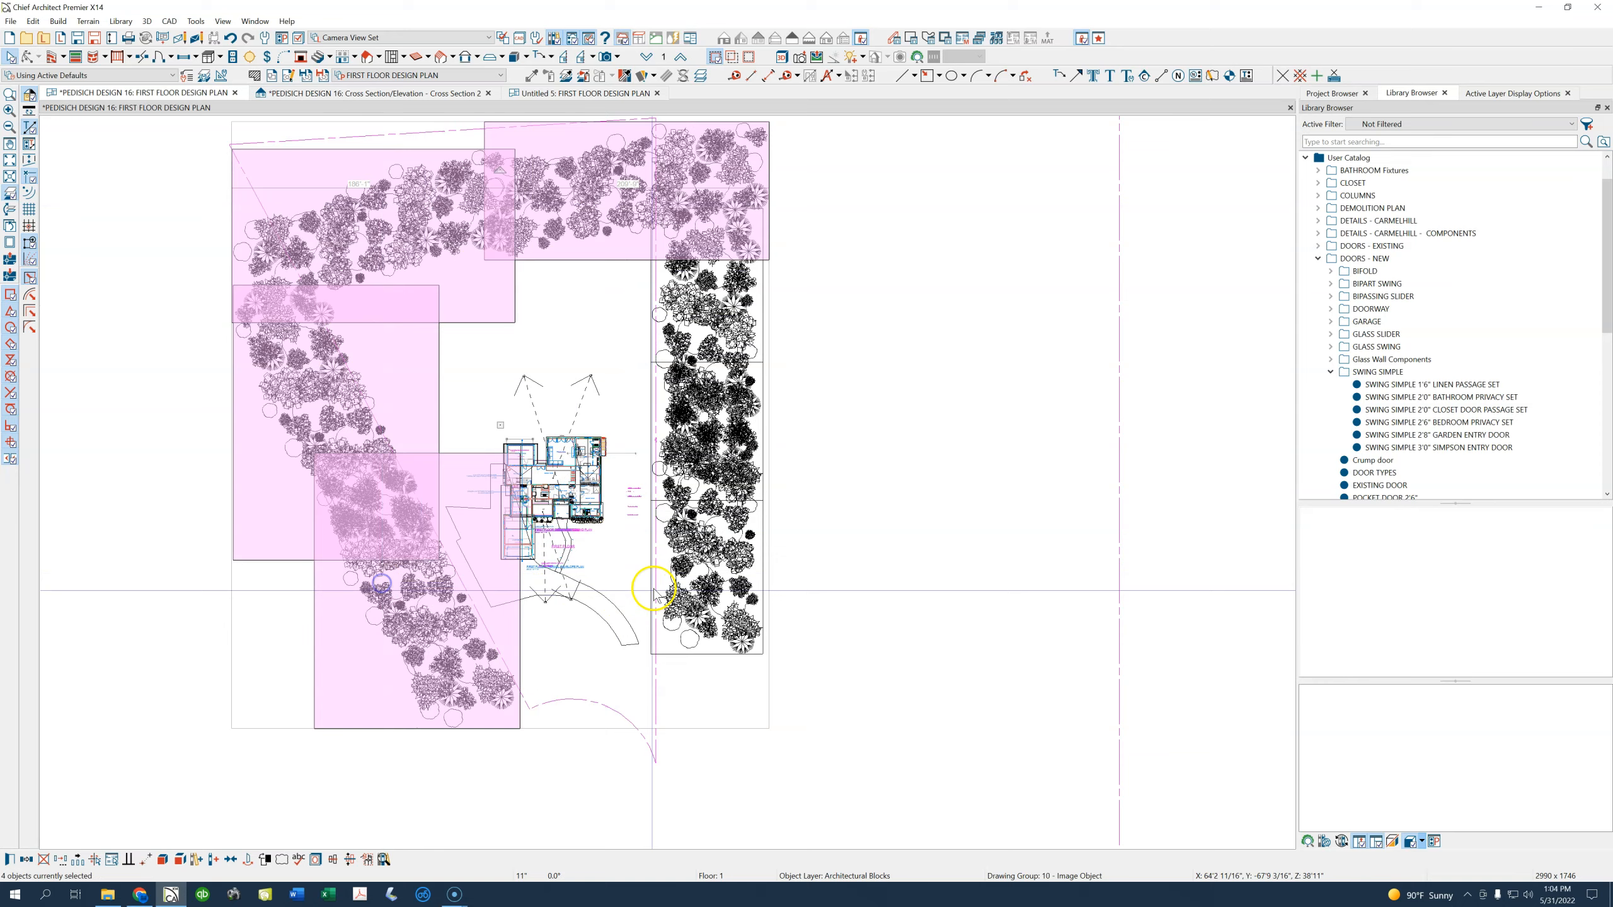
shift+click(686, 540)
shift+click(711, 325)
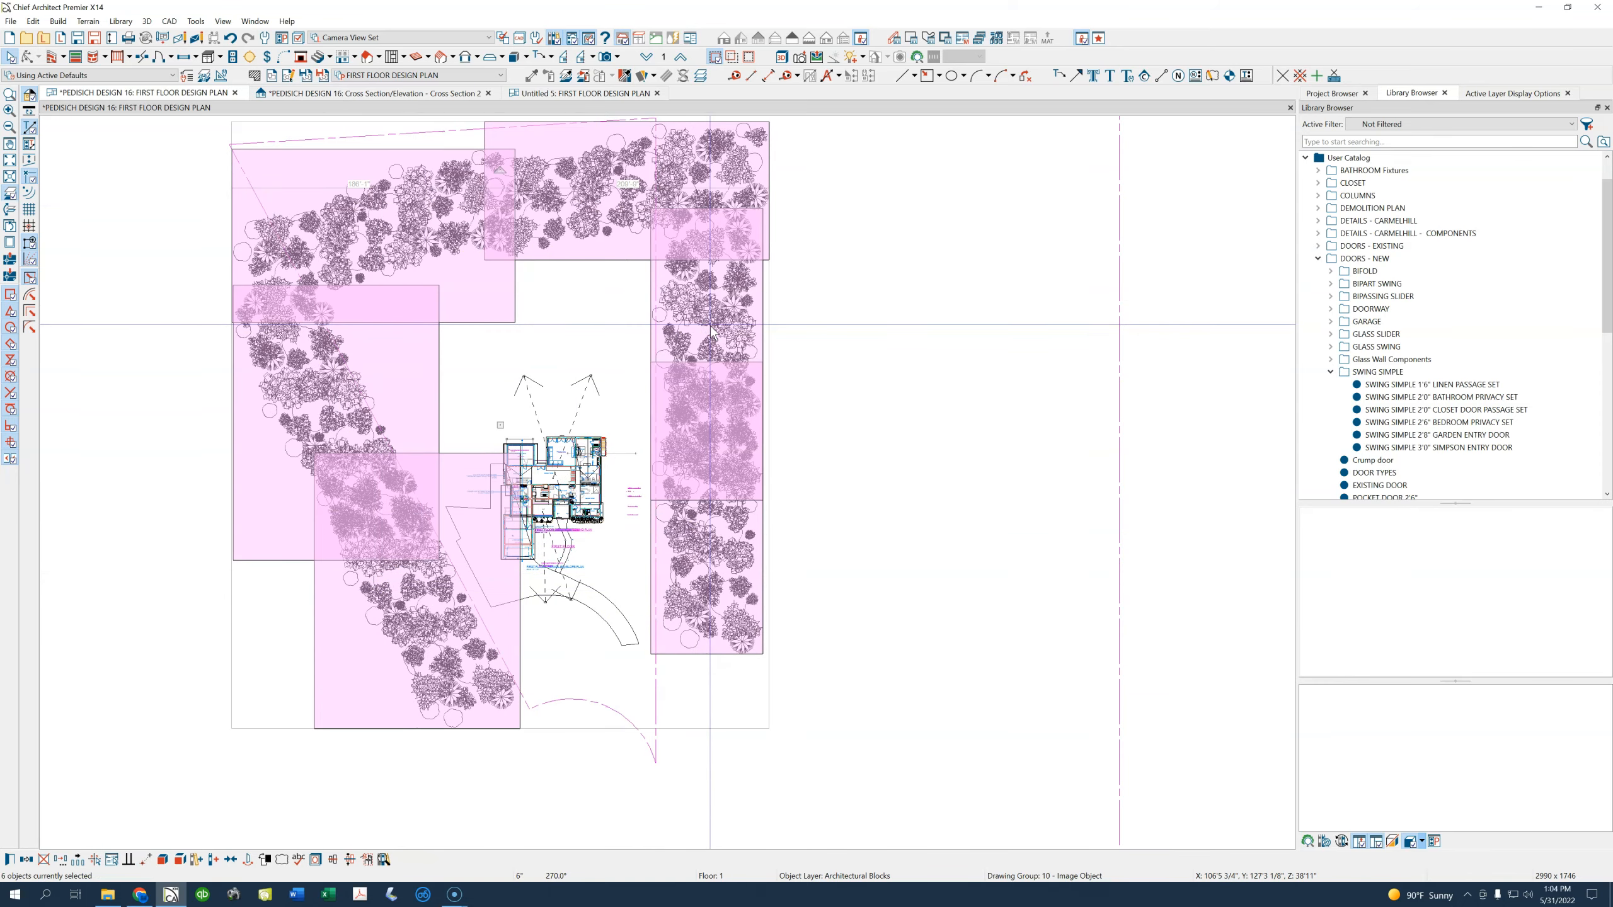
key(Delete)
Delete the small plants in the front planting bed on the garage side of the entry
scroll(575, 520, up, 6)
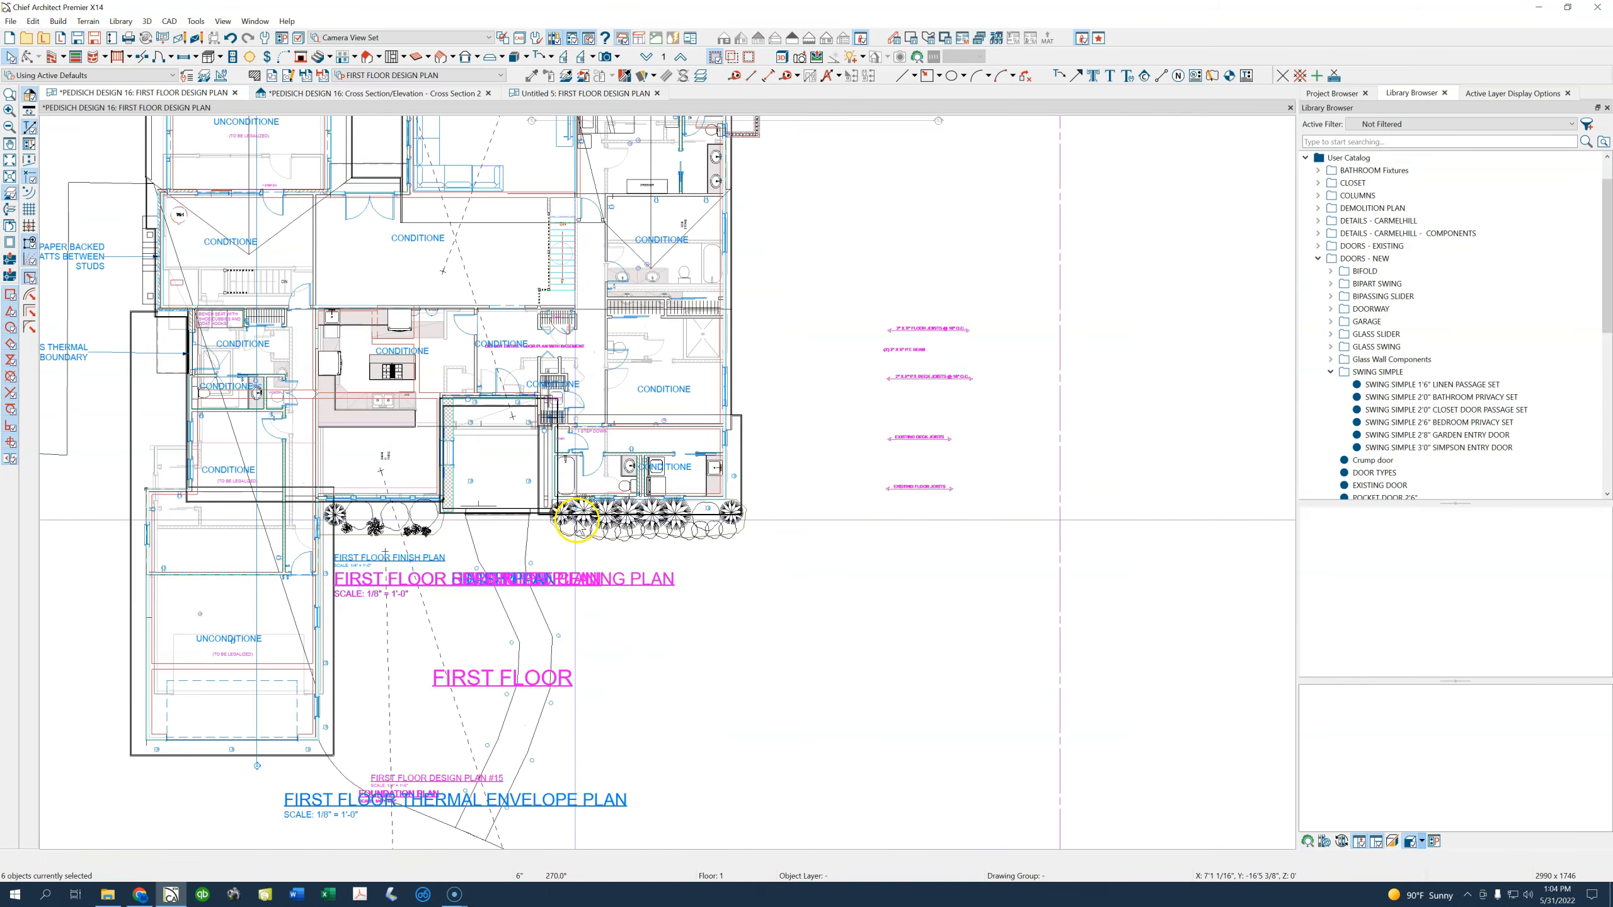
scroll(575, 520, up, 2)
click(224, 533)
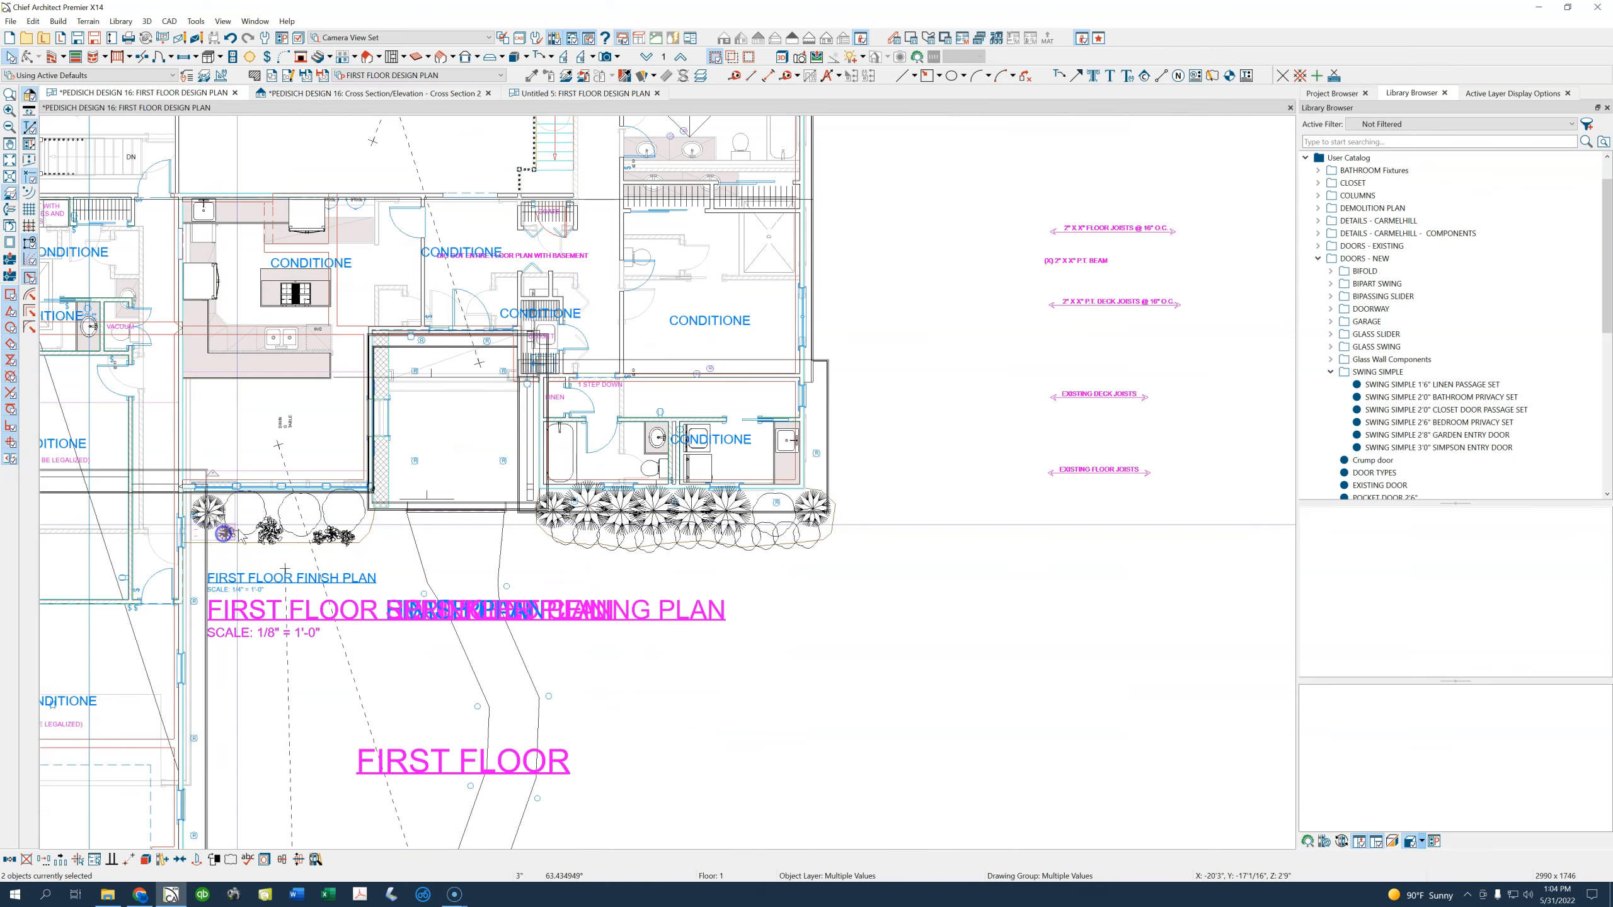
shift+click(284, 508)
shift+click(330, 523)
shift+click(343, 535)
shift+click(357, 526)
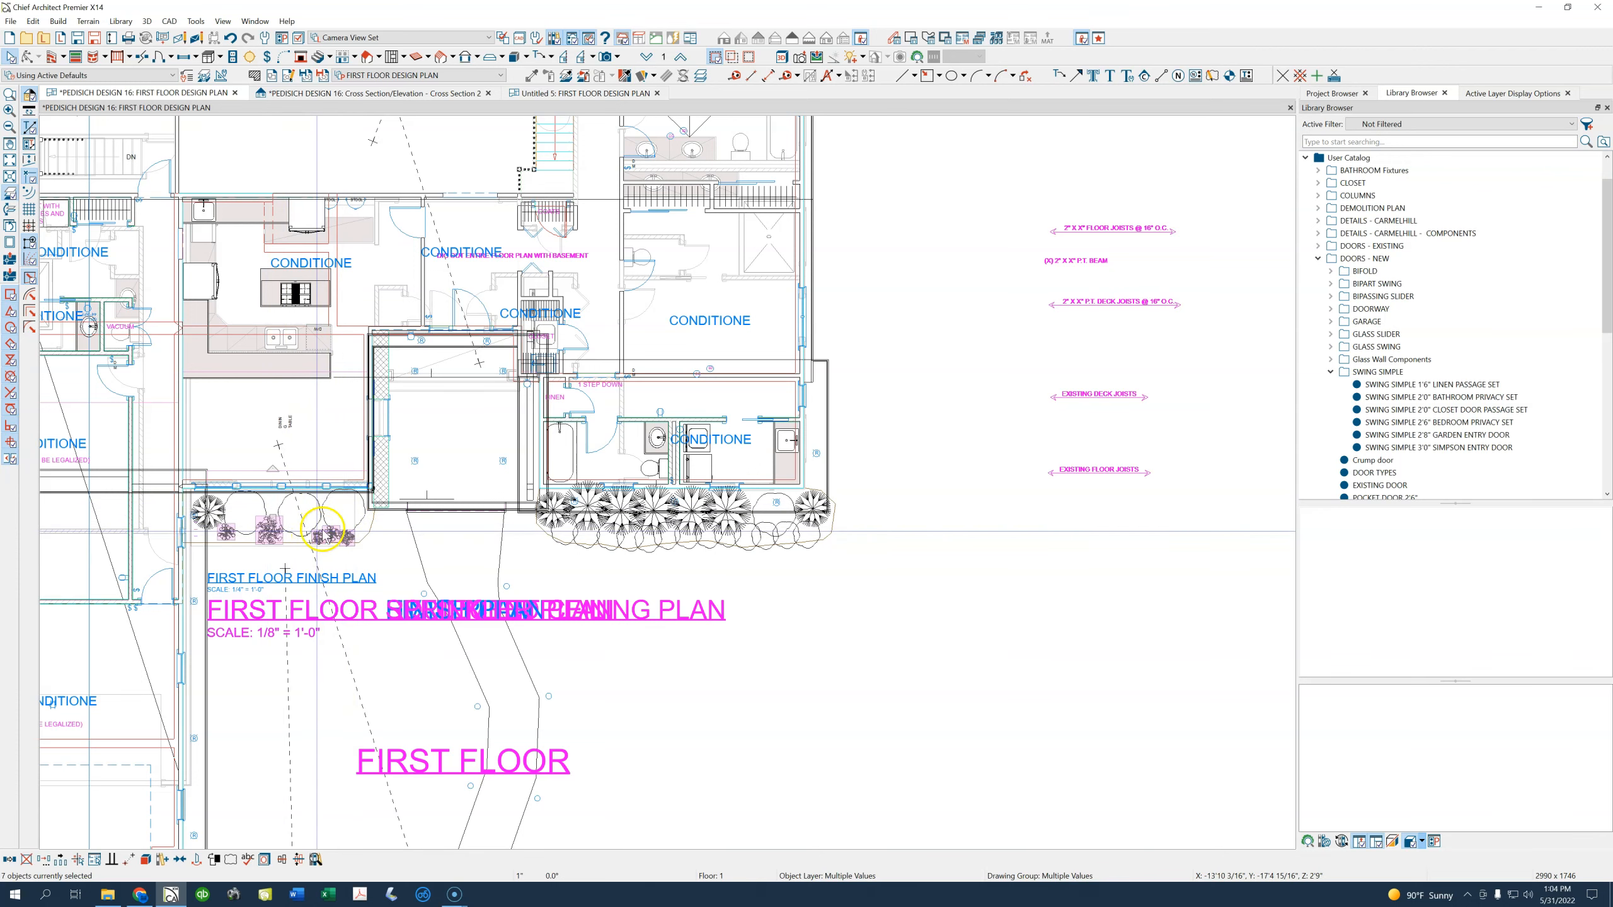
key(Delete)
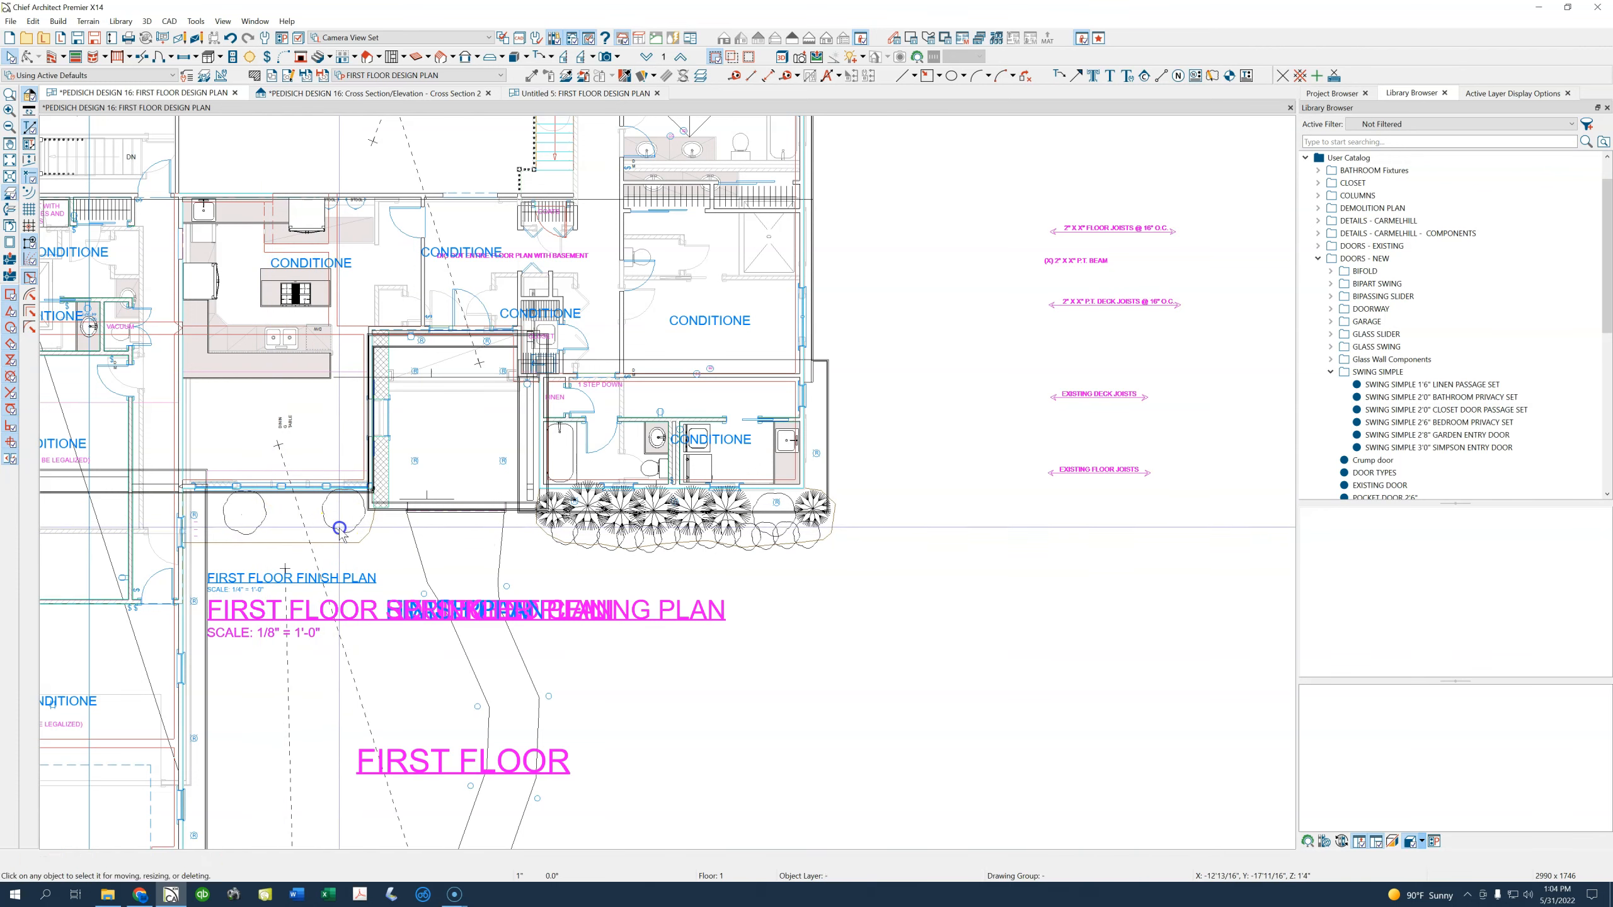
Delete both front planting beds and the two round shrubs on the garage side of the entry
drag(338, 528, 340, 541)
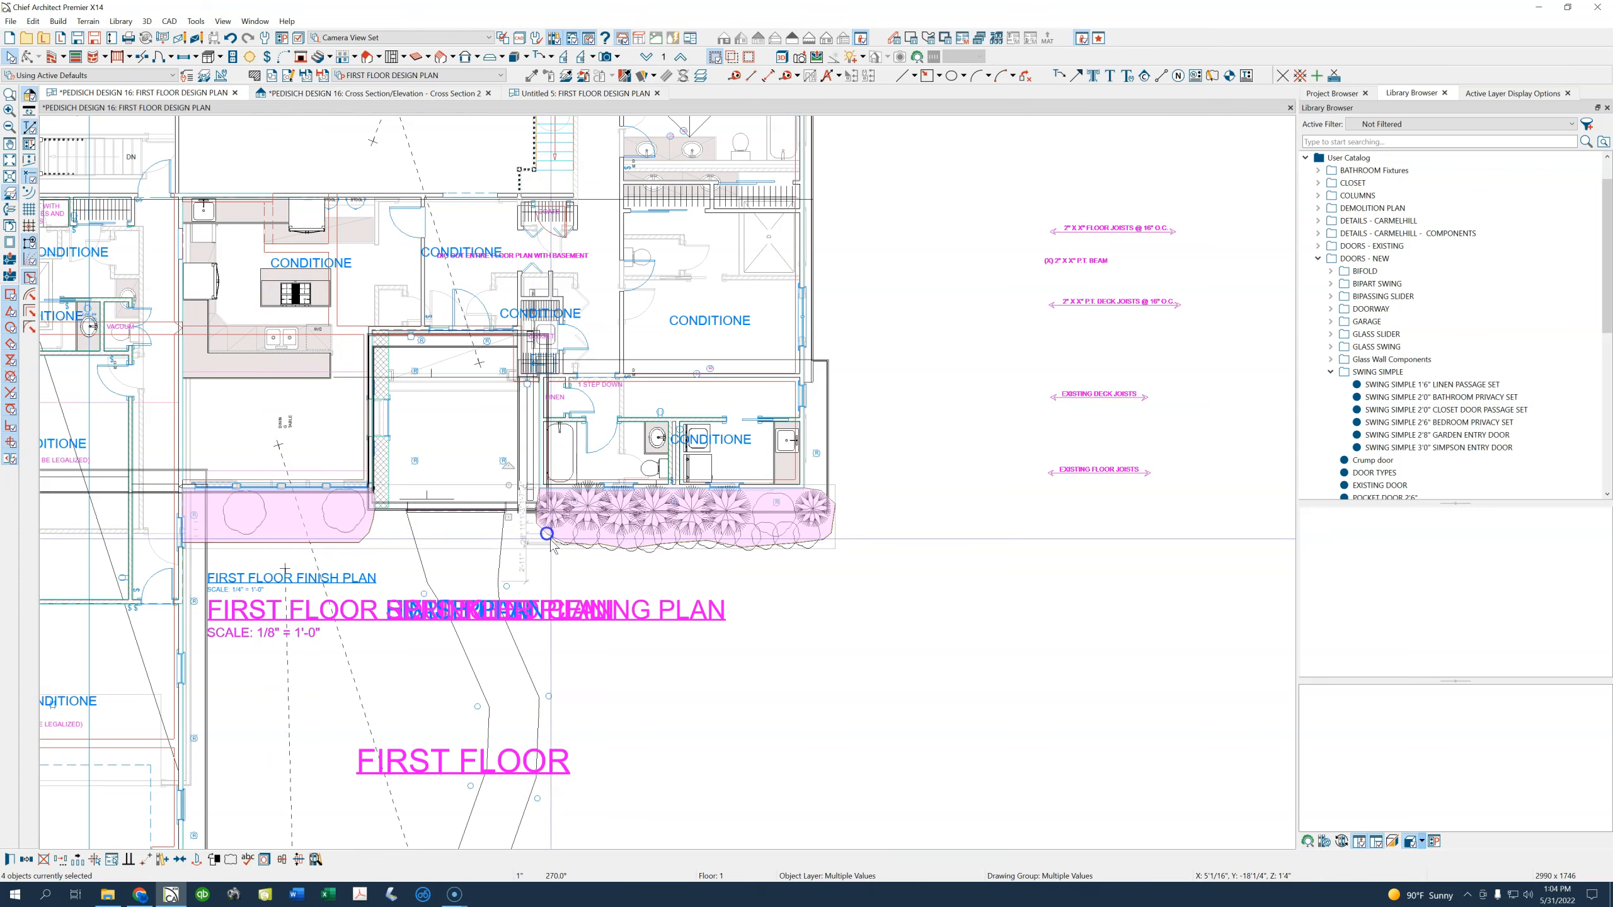
key(Delete)
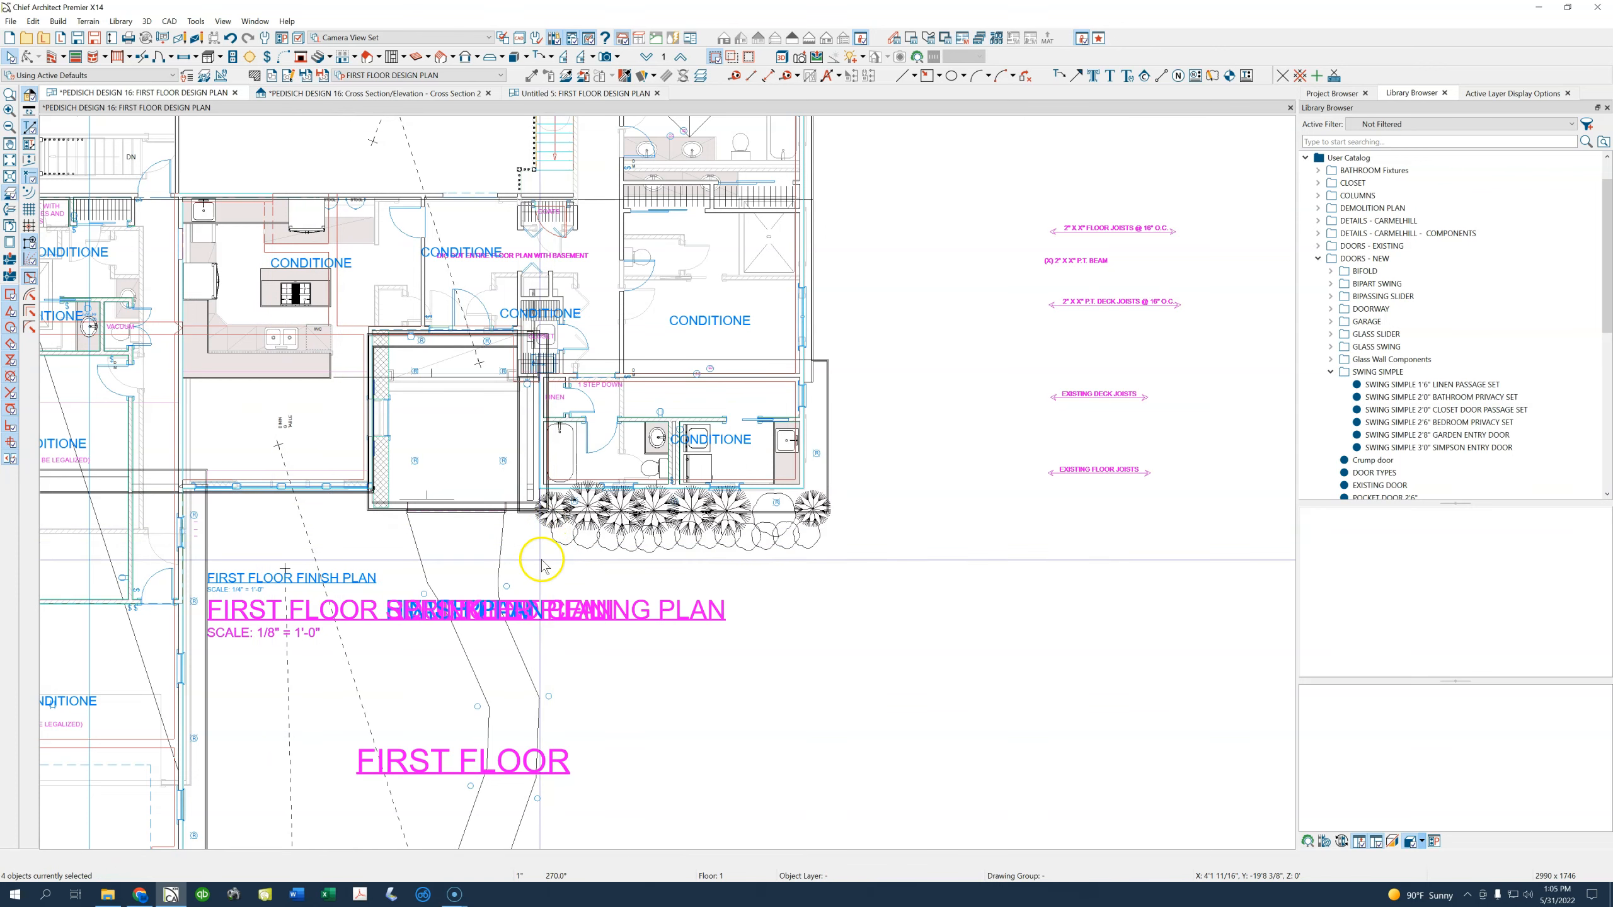
key(Delete)
Delete all remaining shrubs and plants along the front wall on the far side of the entry from the garage
click(814, 509)
shift+click(782, 535)
shift+click(797, 543)
shift+click(706, 549)
shift+click(662, 528)
shift+click(681, 530)
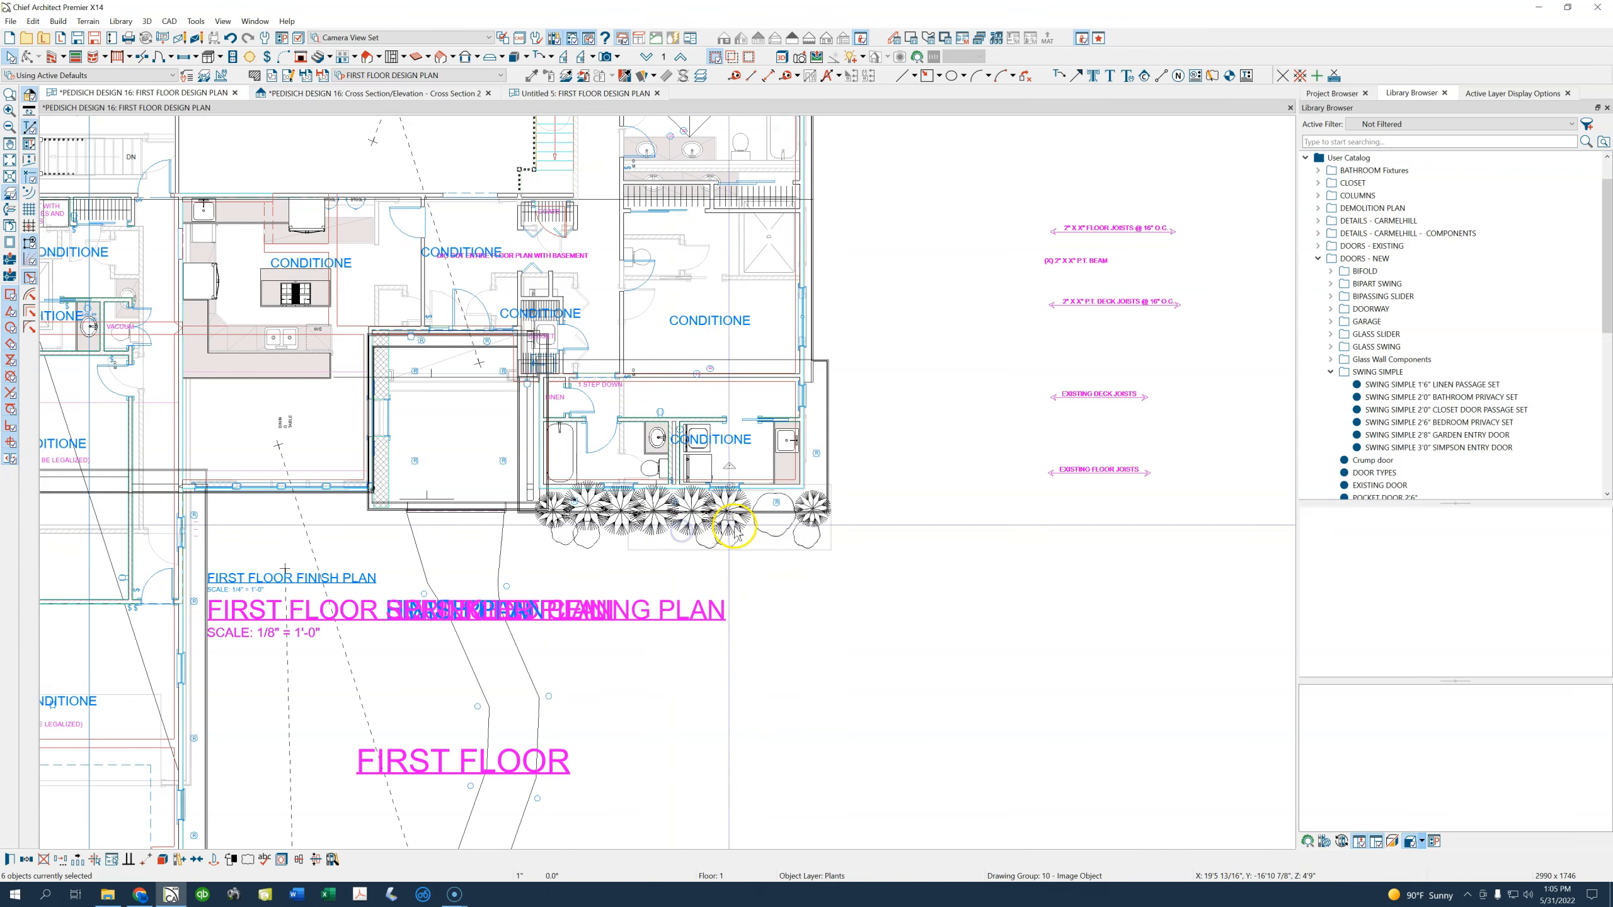
key(Delete)
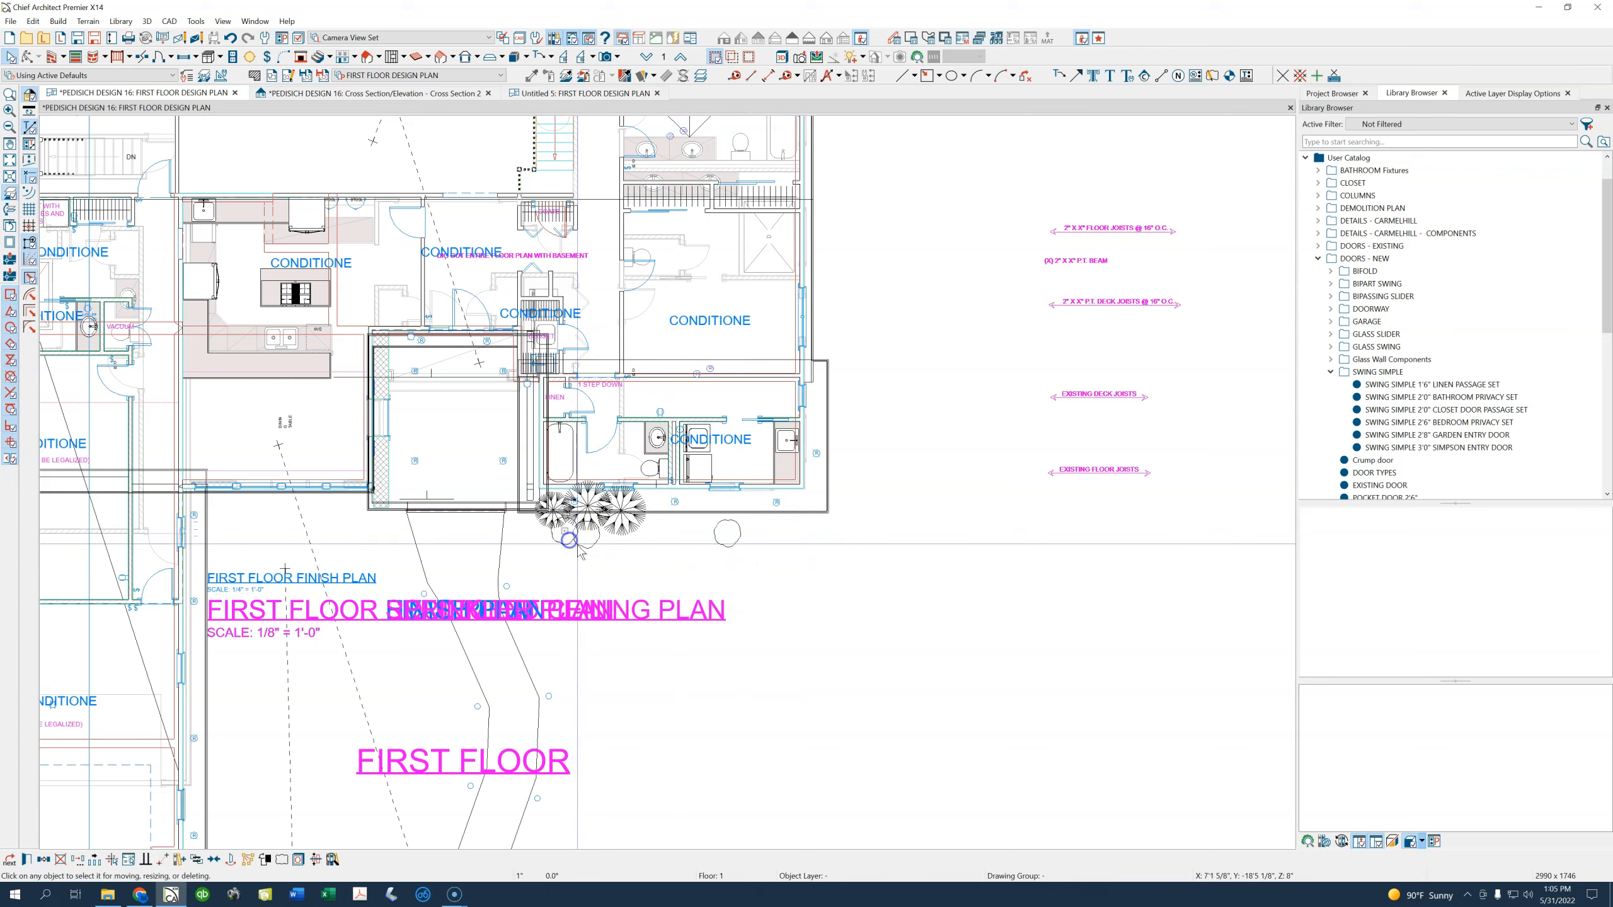
click(585, 532)
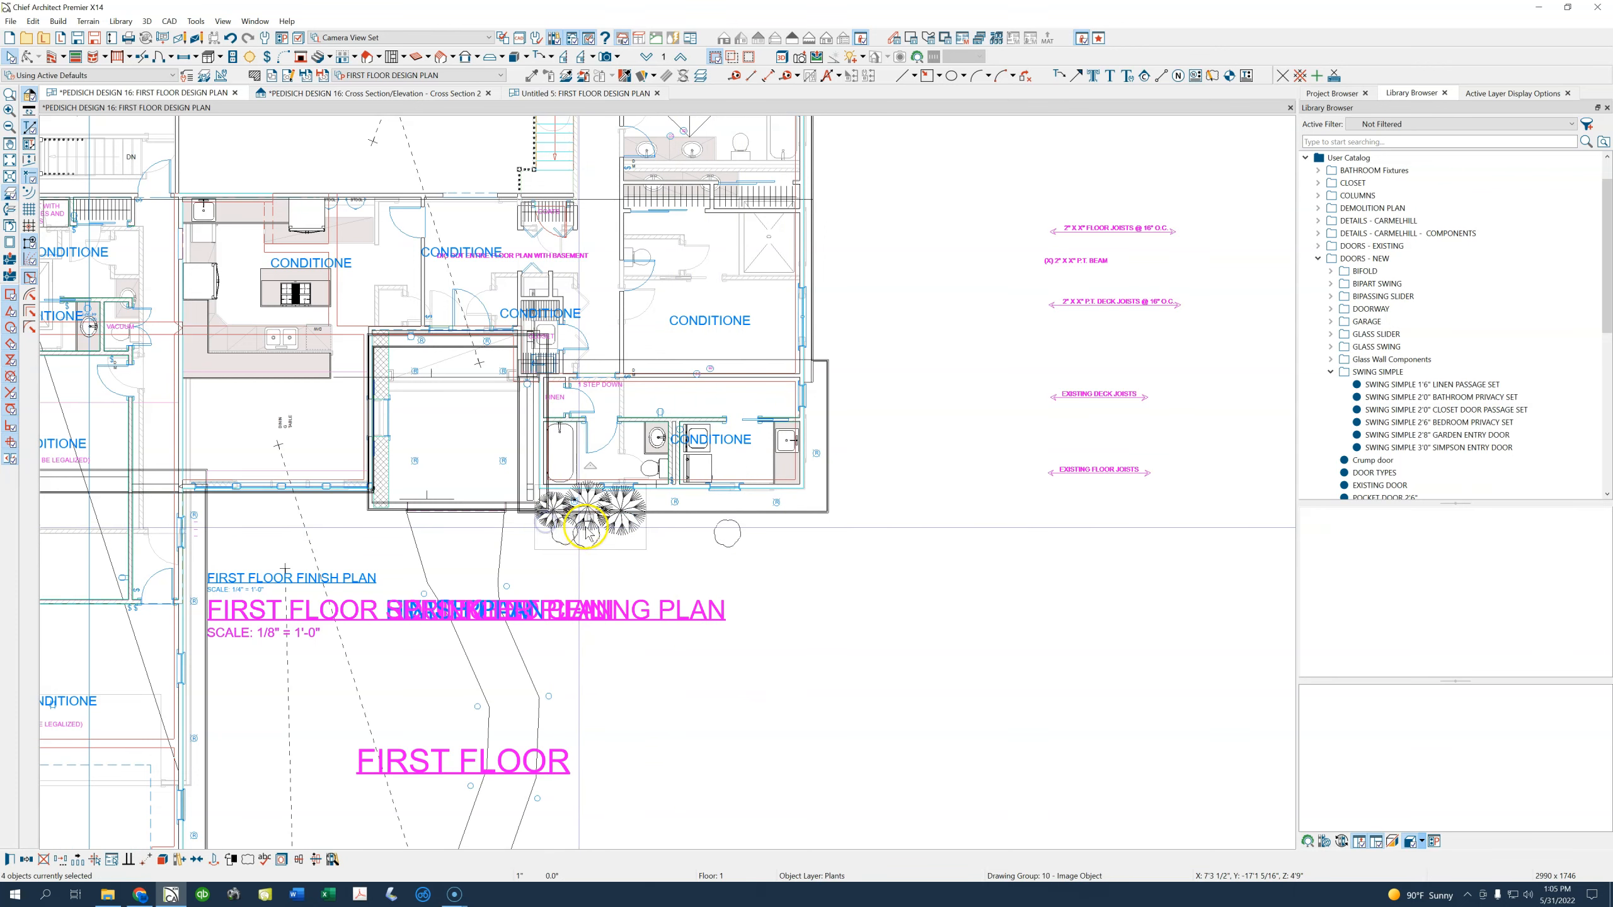
key(Delete)
click(718, 541)
drag(718, 543, 728, 556)
Switch the saved plan view to FIRST CONSTRUCTION PLAN
scroll(729, 559, down, 3)
click(449, 114)
click(376, 75)
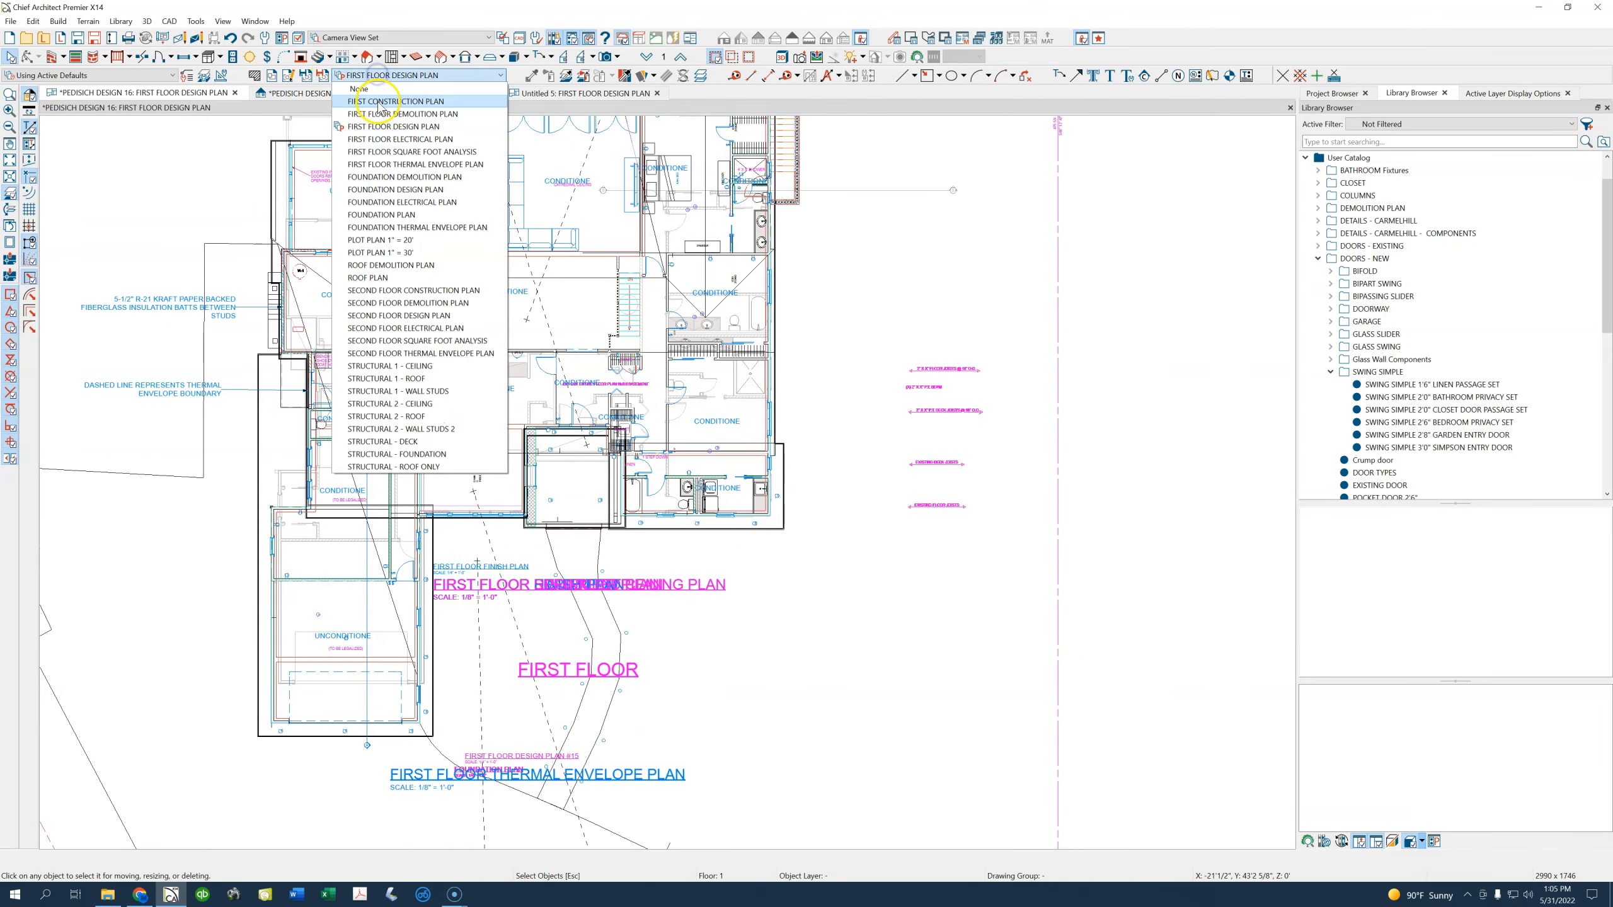
click(378, 102)
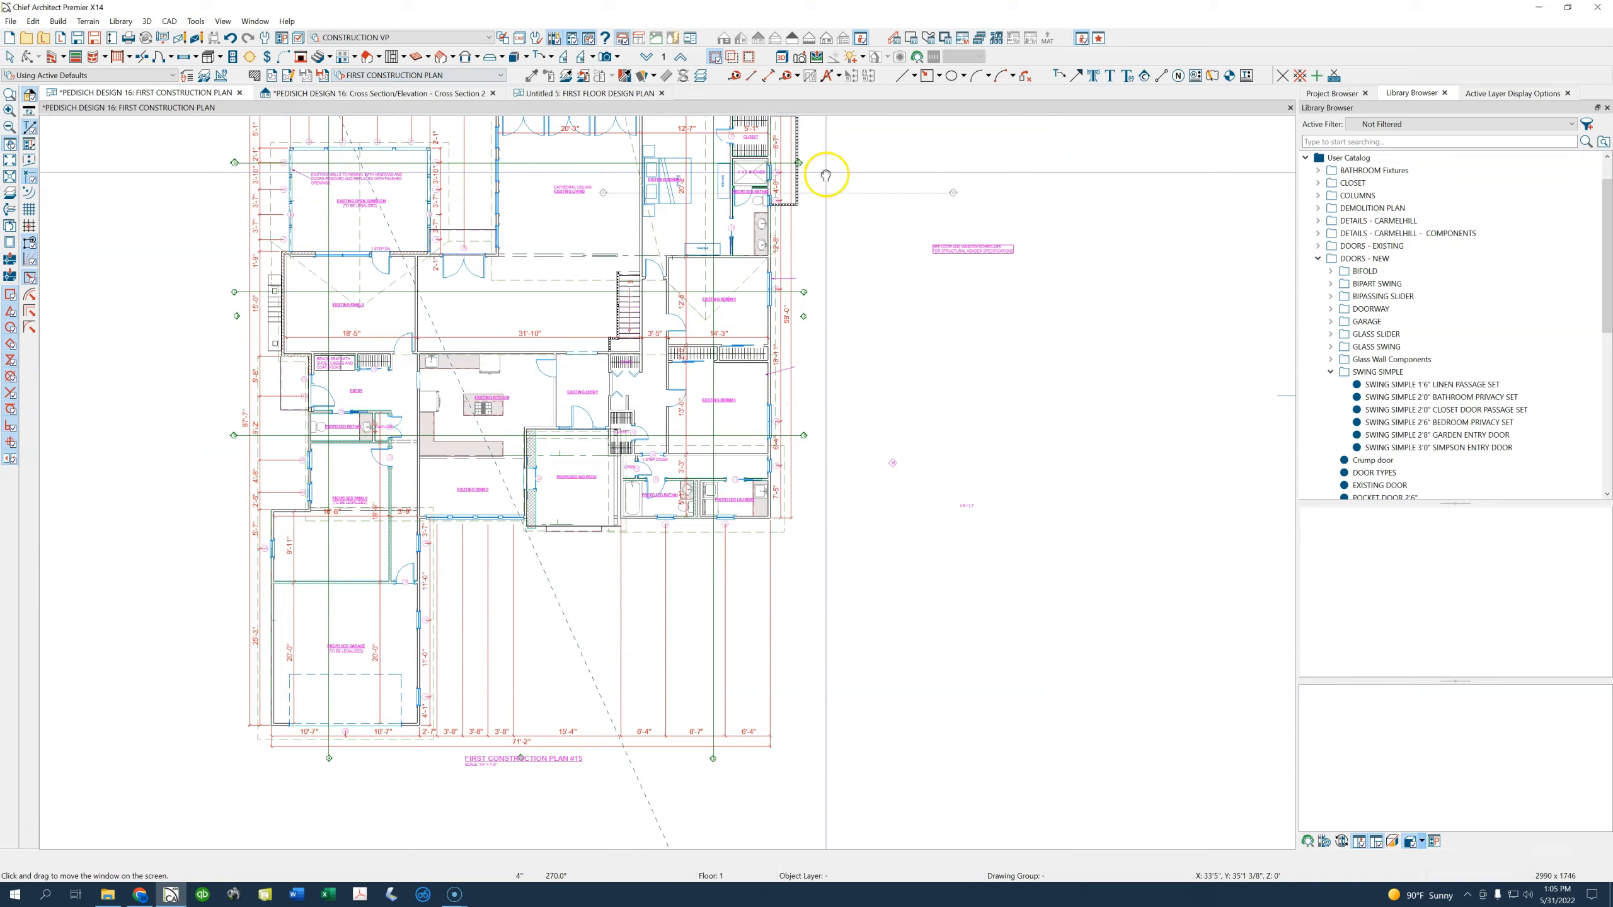
Create a cross section view cutting lengthwise through the exterior stairwell beside the closet and bathroom
scroll(773, 329, up, 2)
scroll(773, 328, up, 3)
click(716, 412)
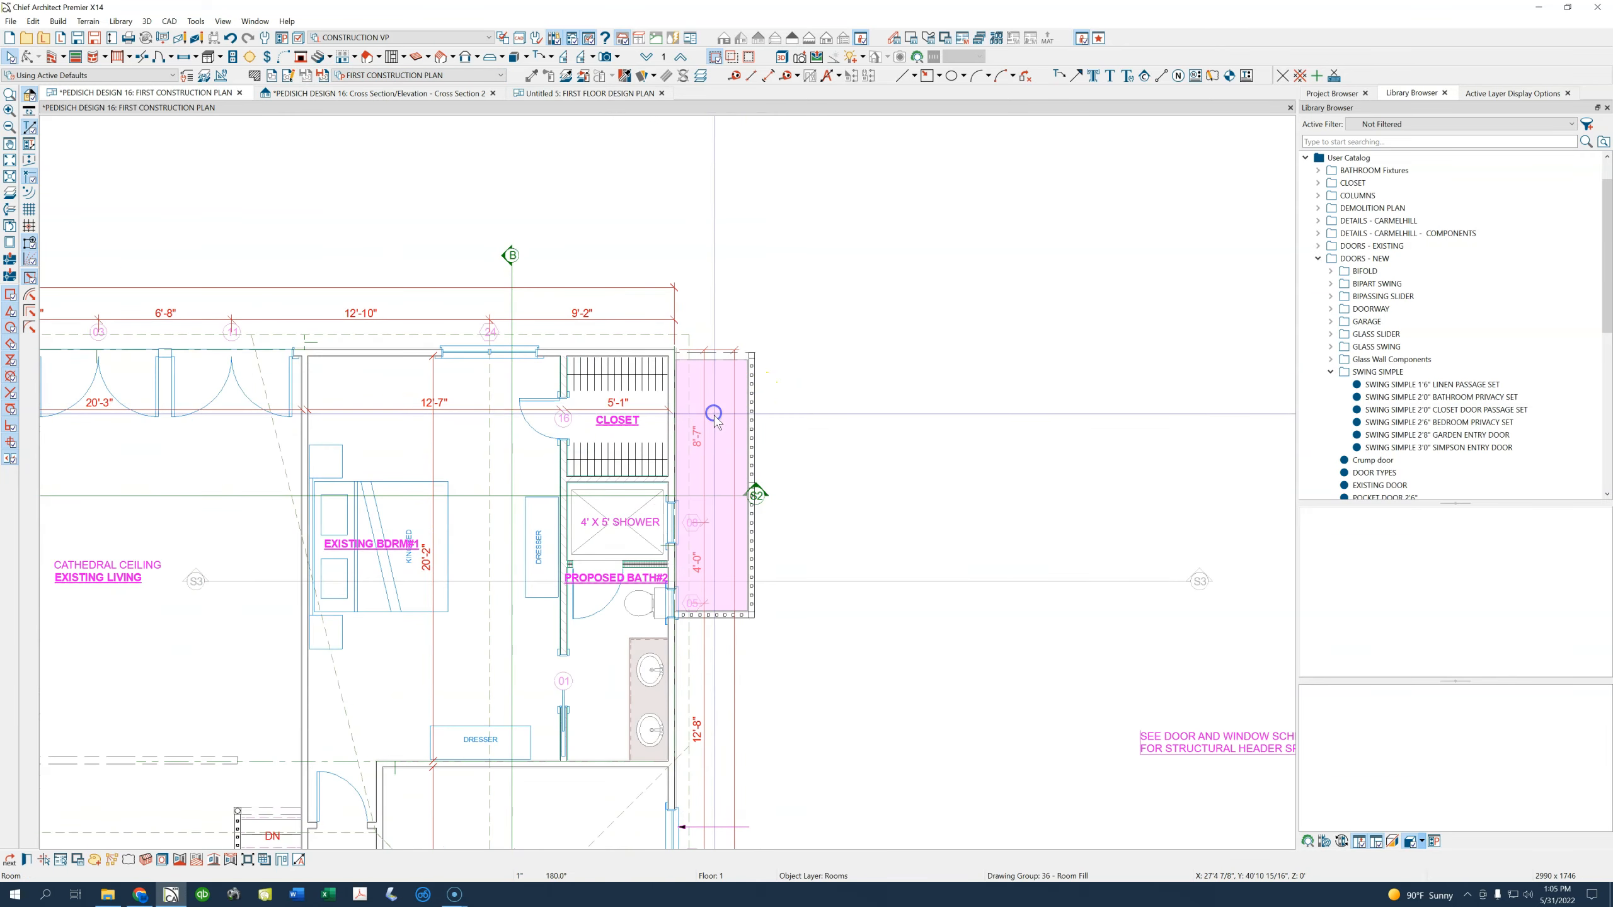
scroll(717, 414, up, 2)
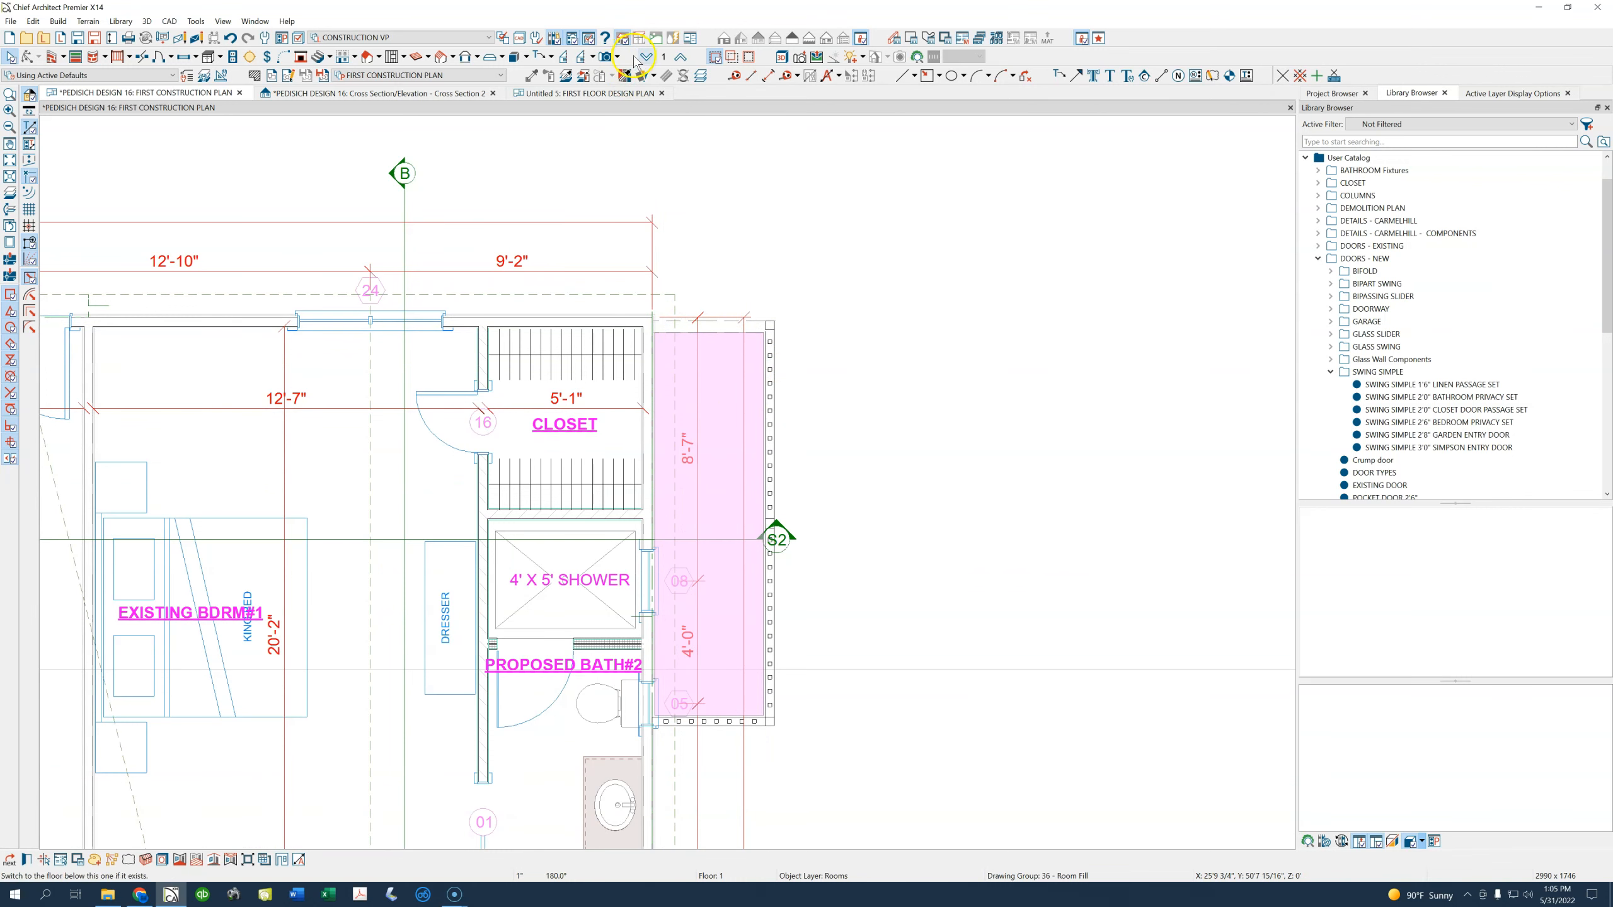
click(565, 57)
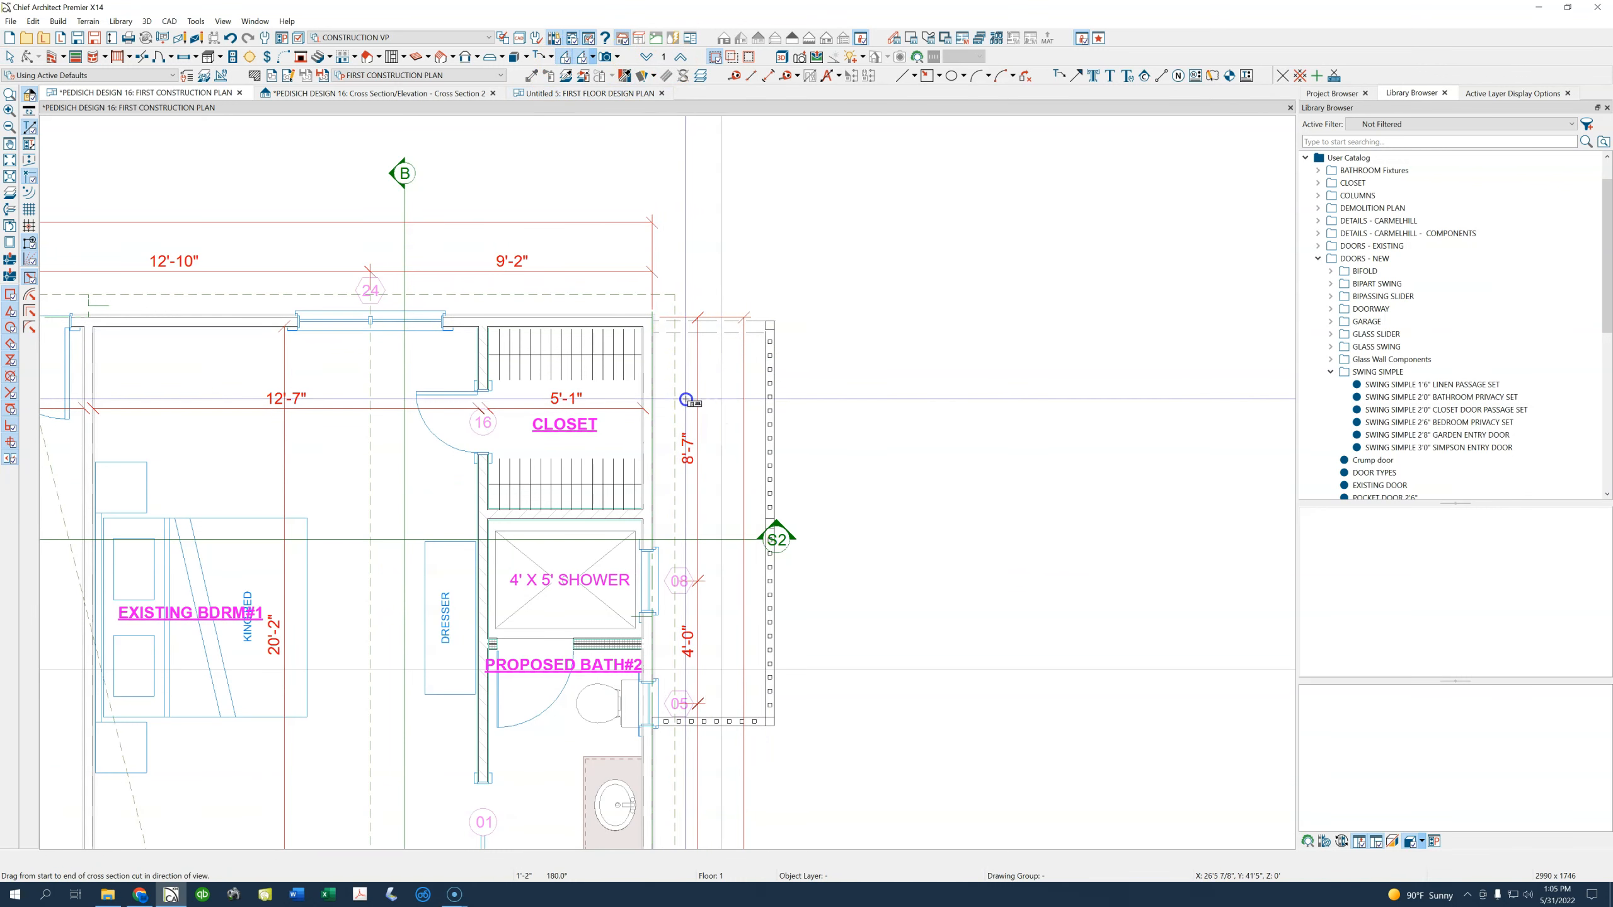
click(759, 447)
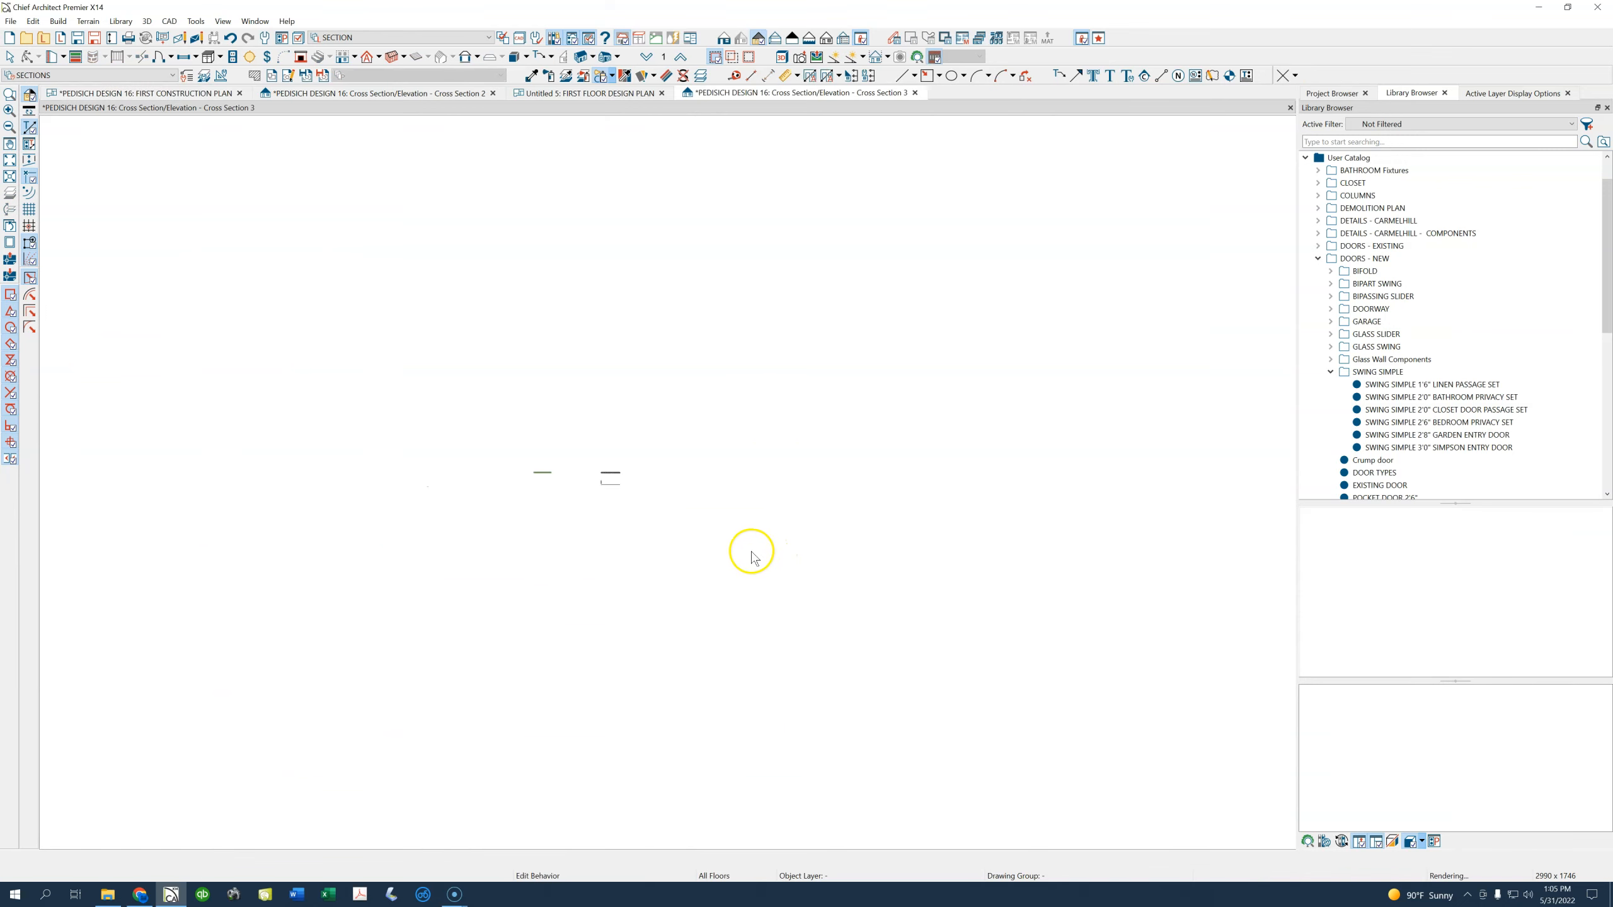
Measure the vertical distance from the top of the stairs up to the horizontal line above them in the section
scroll(620, 499, up, 7)
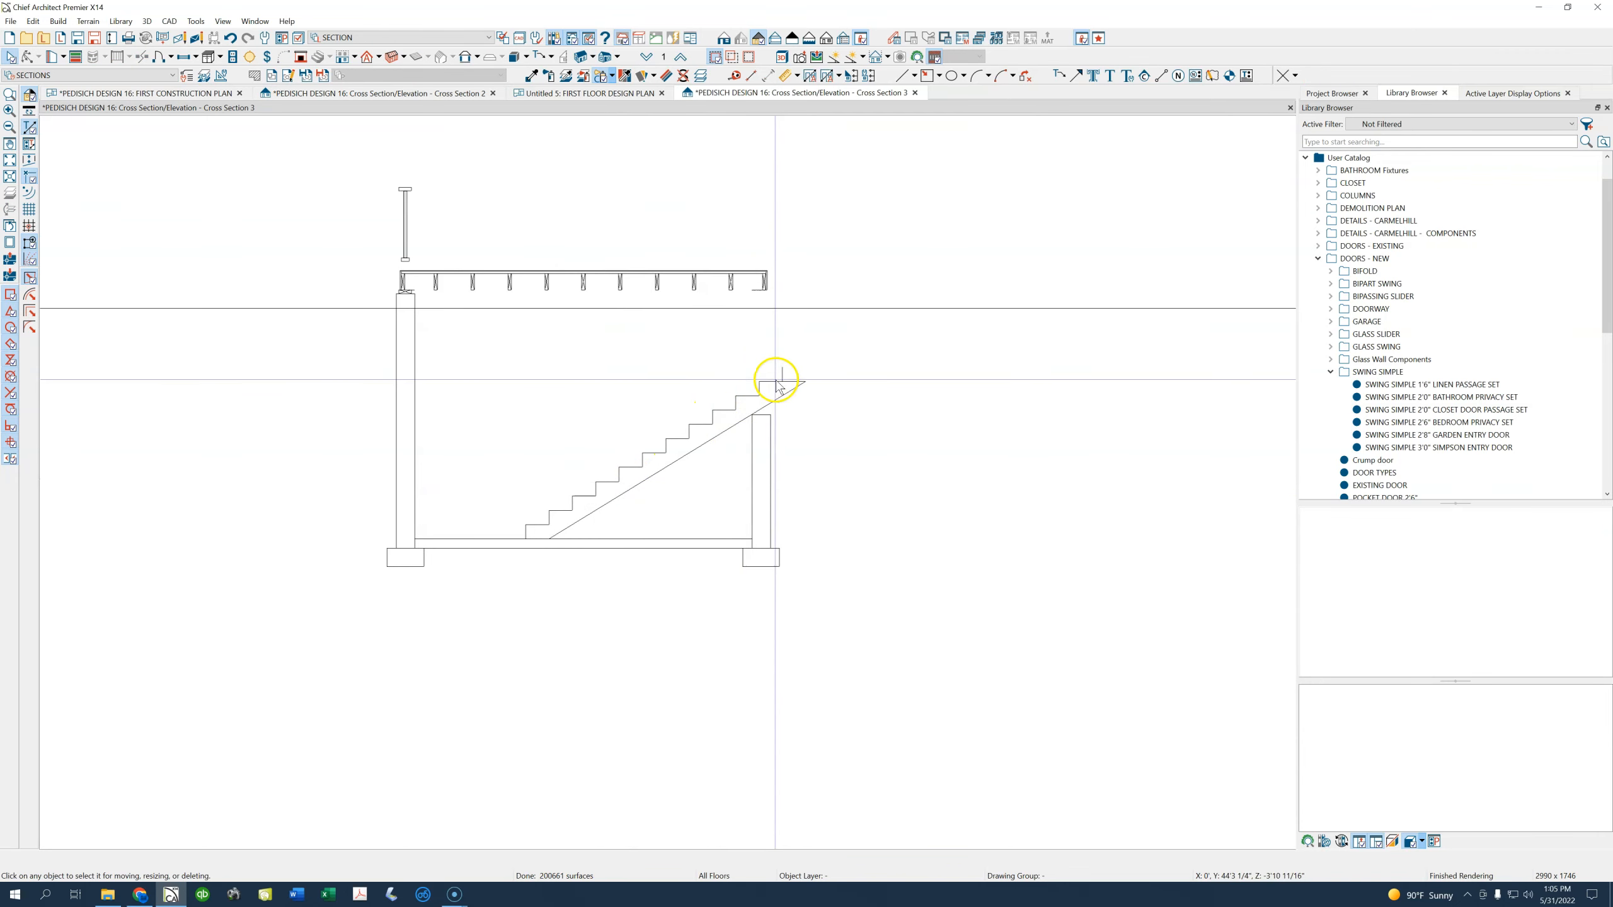
click(735, 77)
drag(783, 368, 784, 309)
key(space)
On the foundation plan, turn off automatic heights for the exterior staircase and add 2'2" to its top height
click(202, 93)
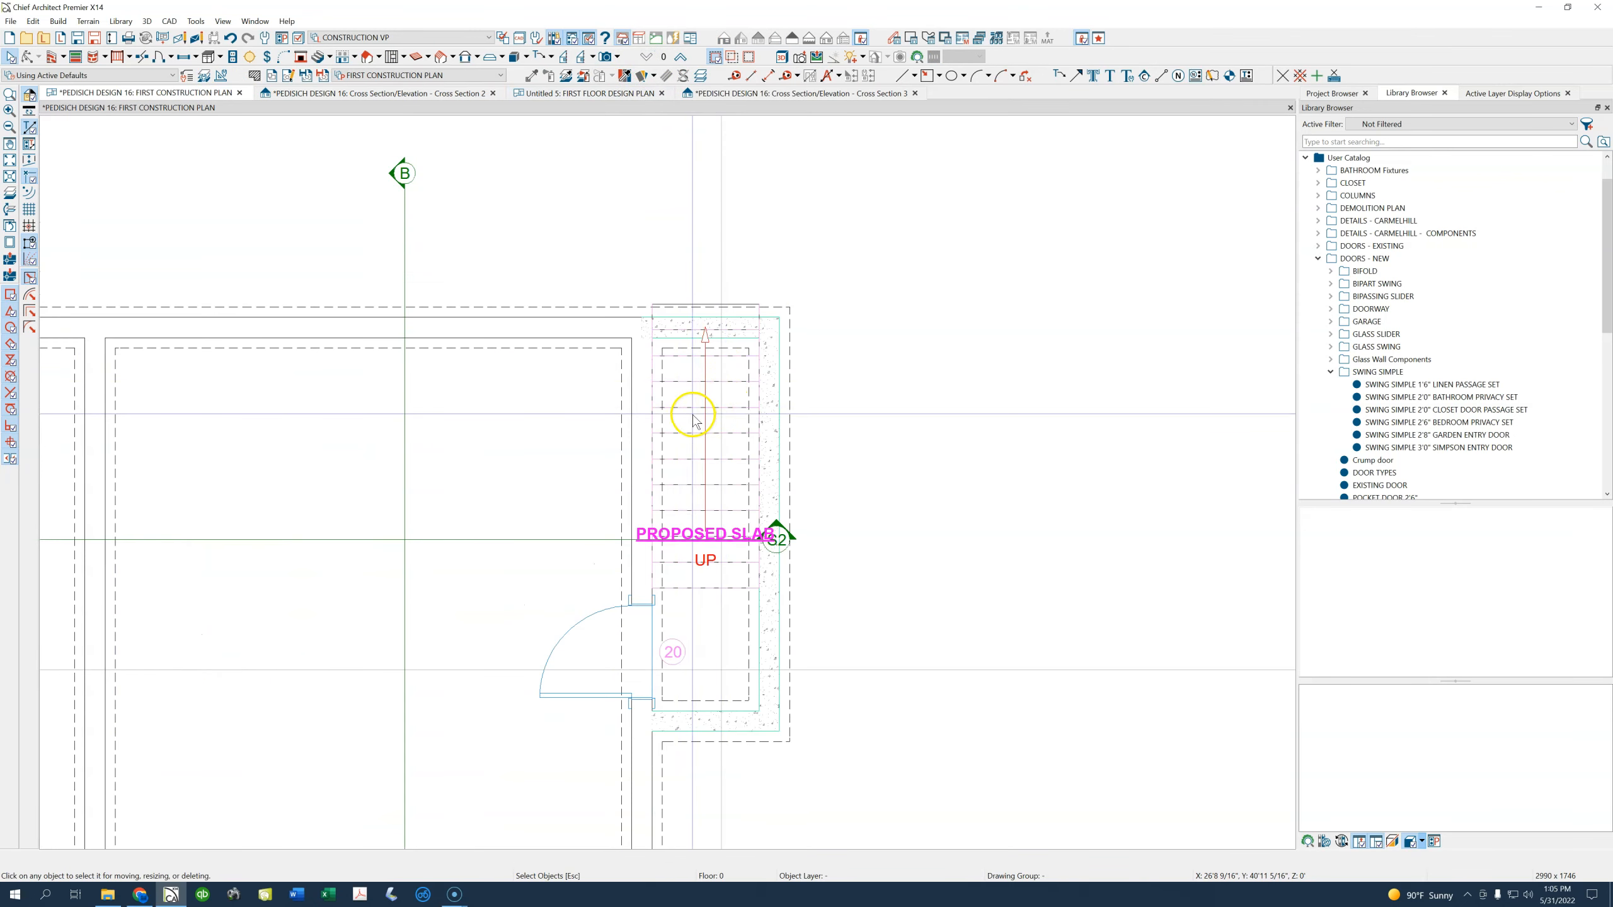
click(695, 417)
click(695, 416)
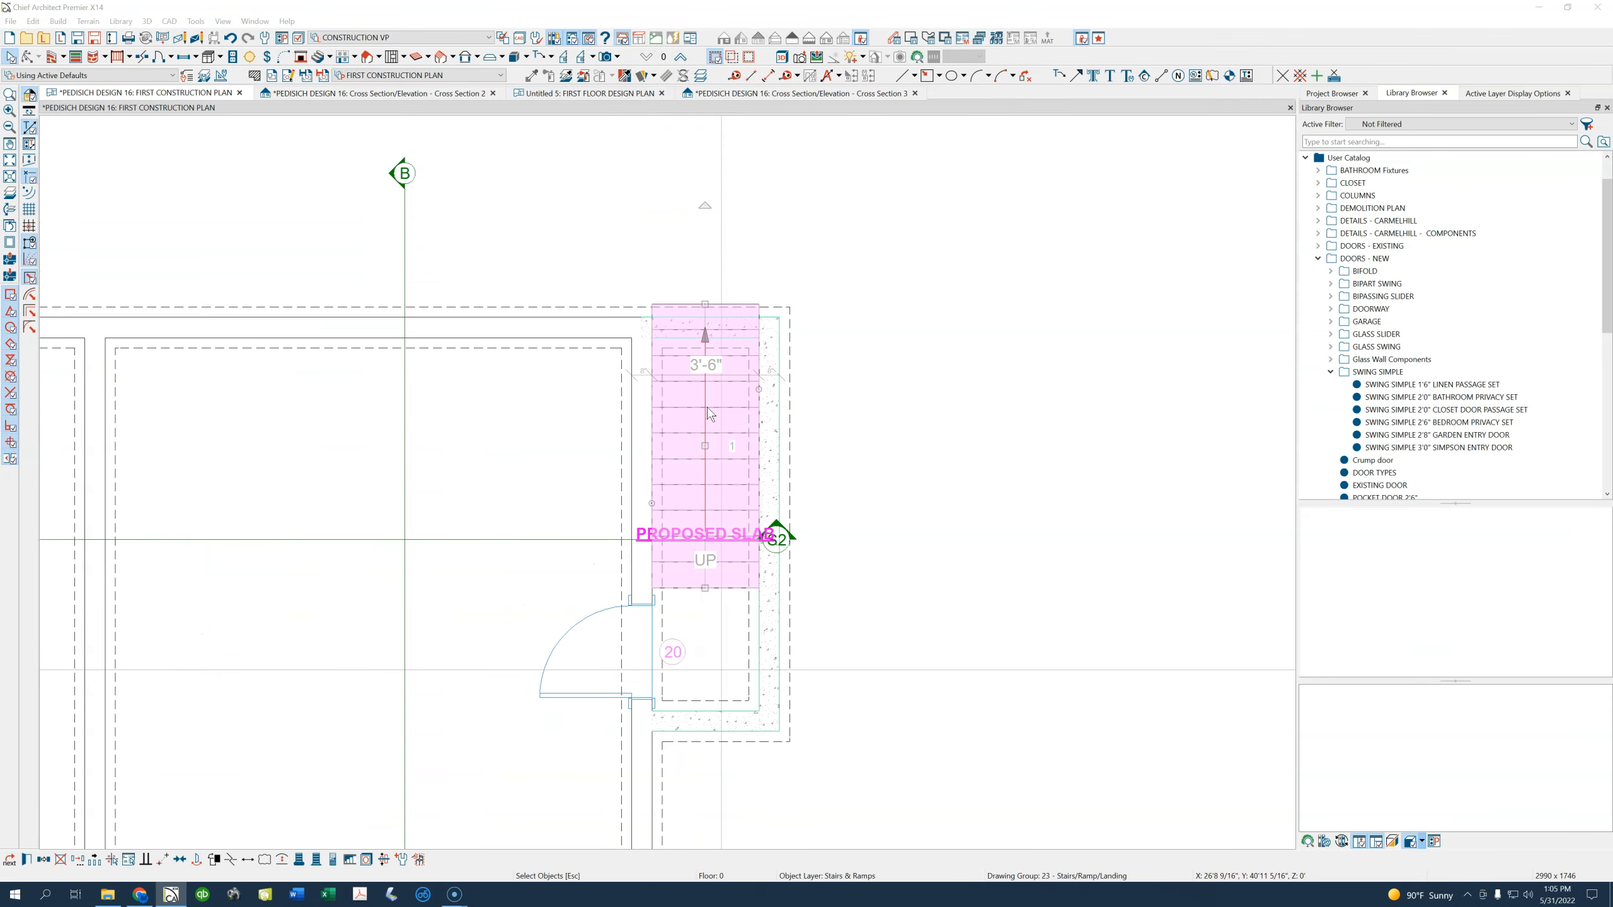
double_click(714, 409)
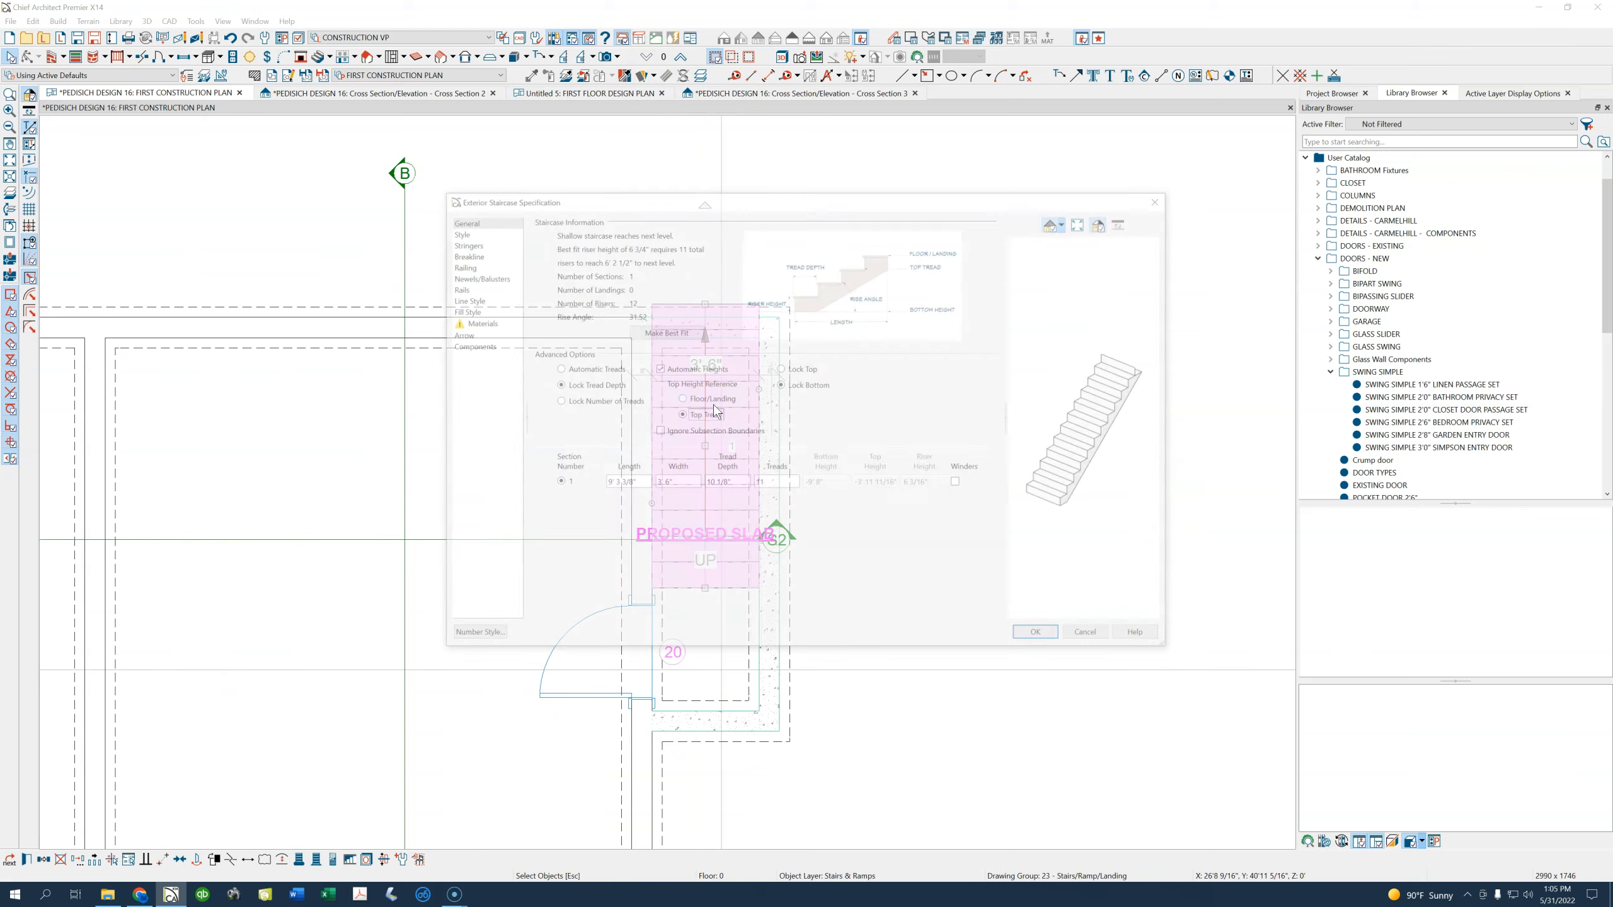
click(691, 371)
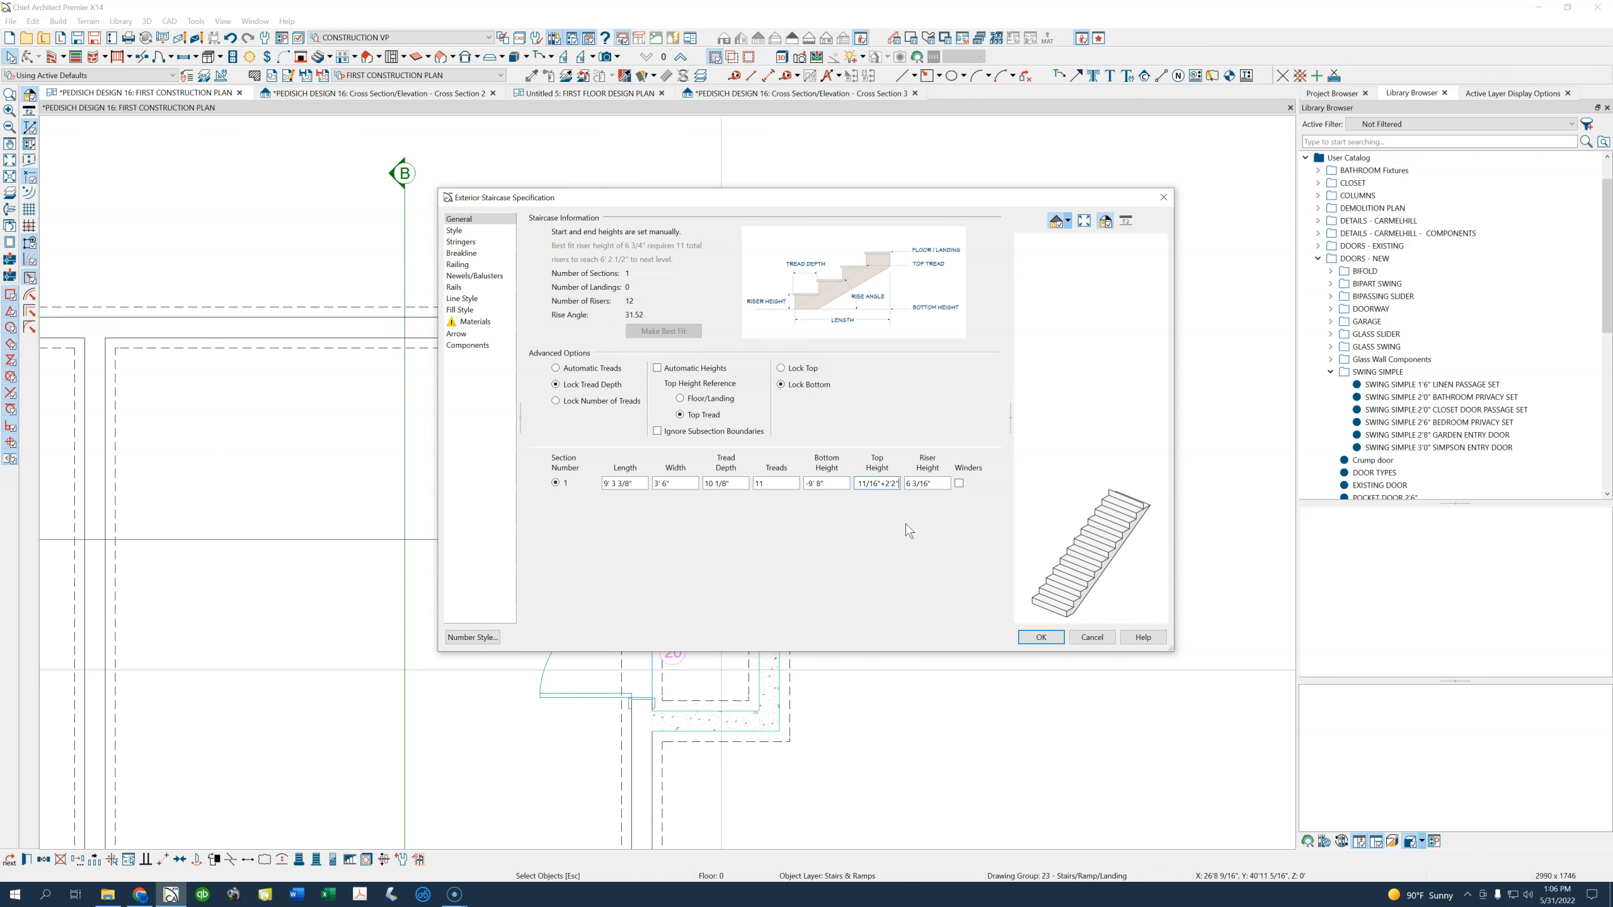
key(Return)
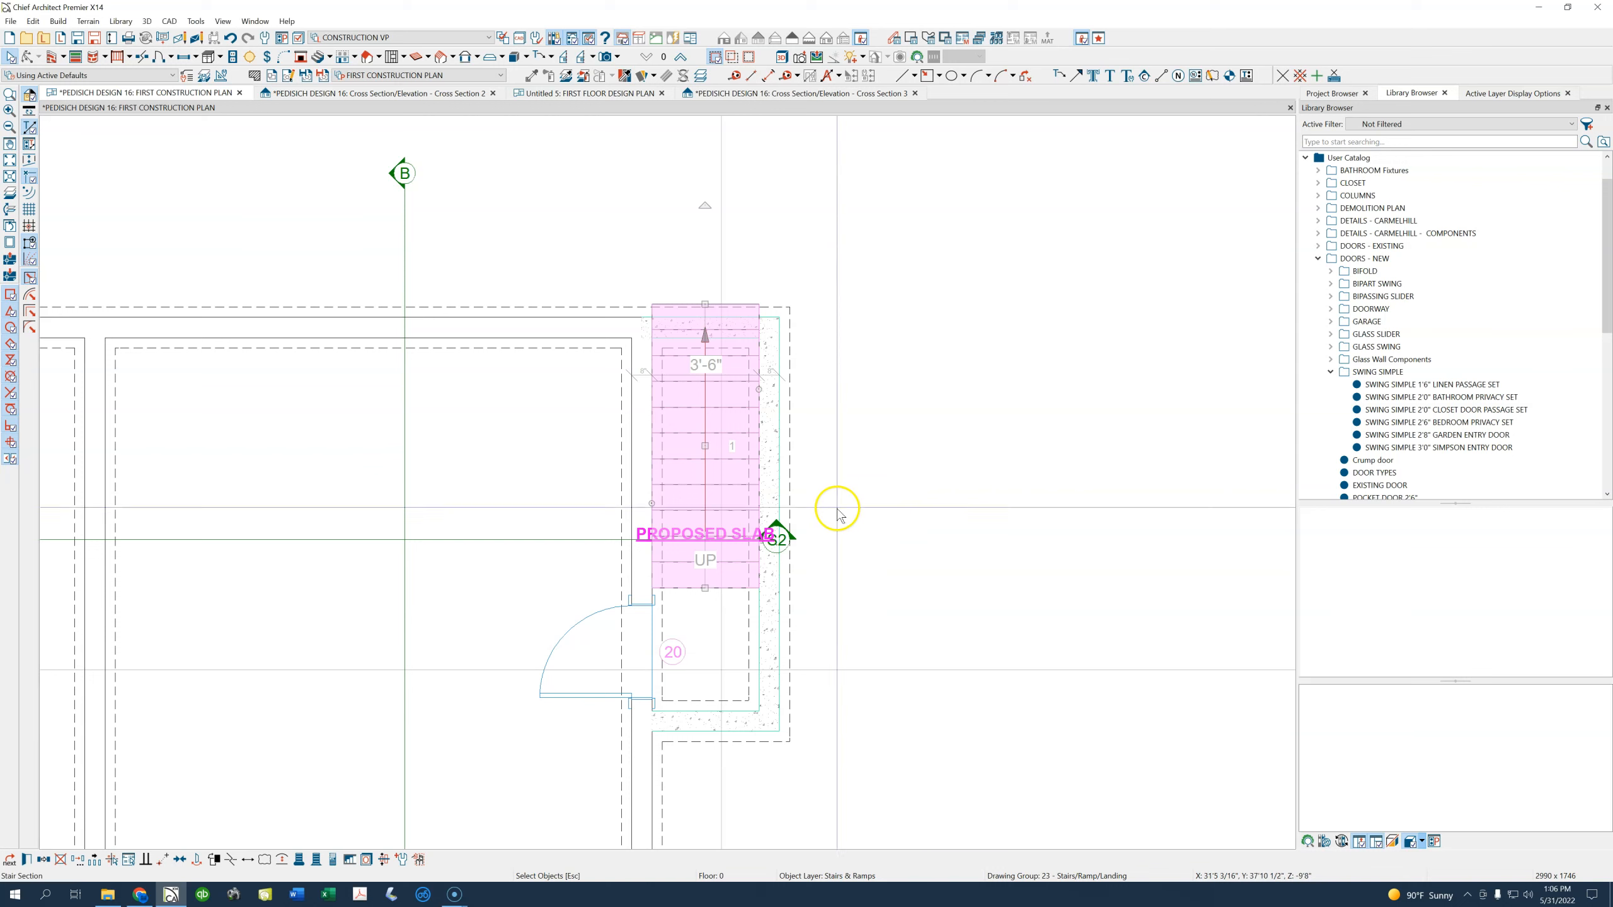
Set the staircase's top height reference to Floor/Landing and extend its upper end to a stair length of about 10'-1"
click(721, 424)
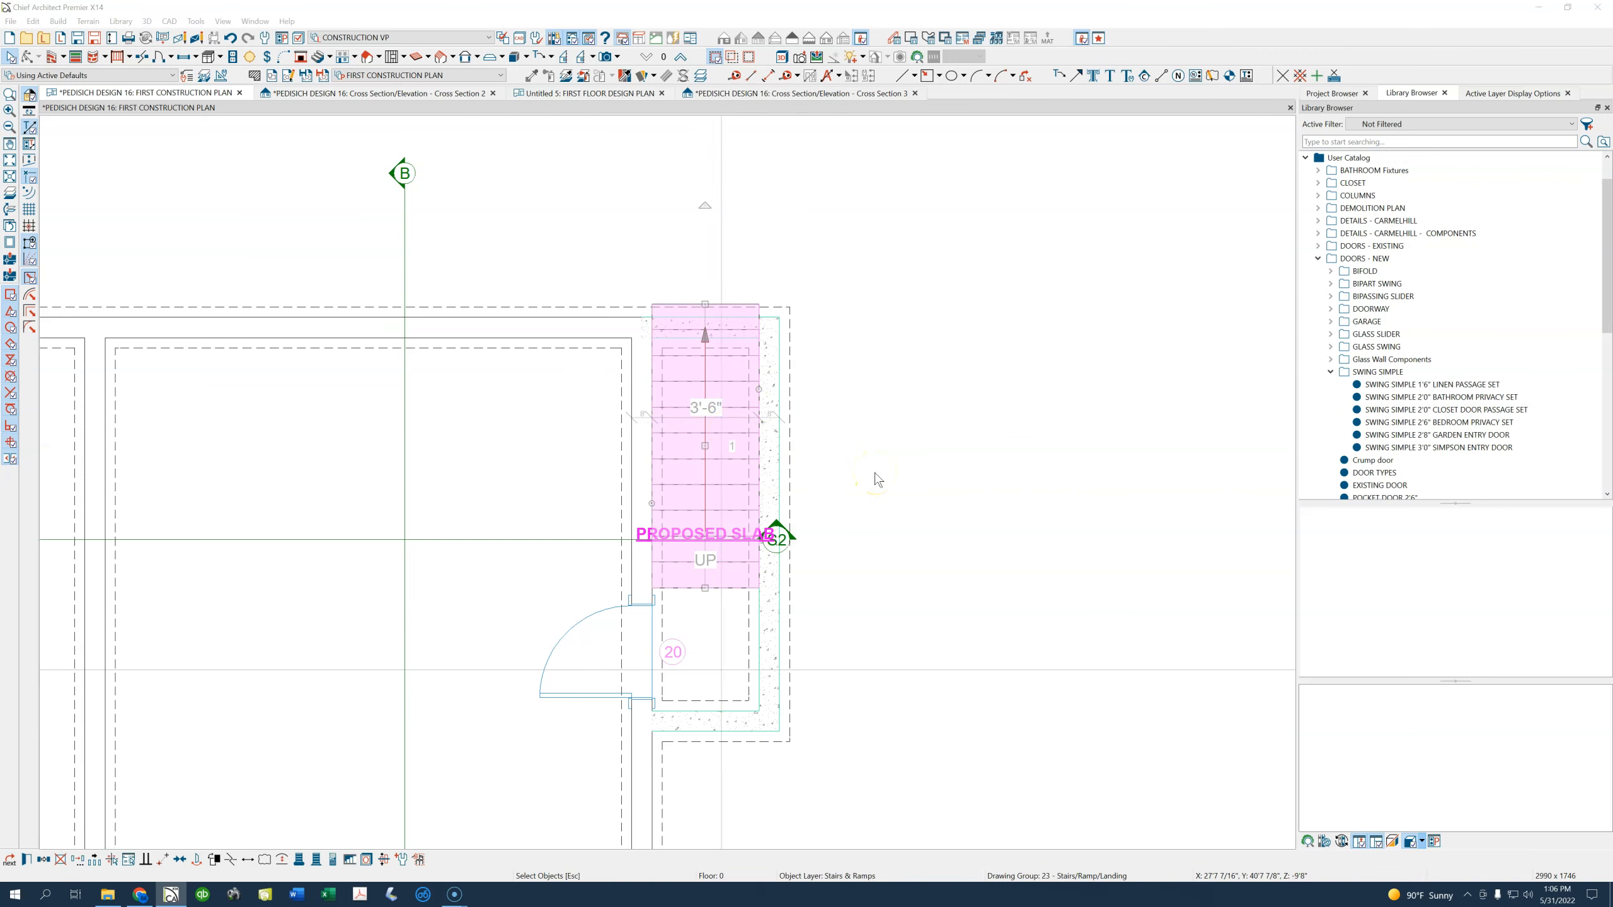
key(ctrl+e)
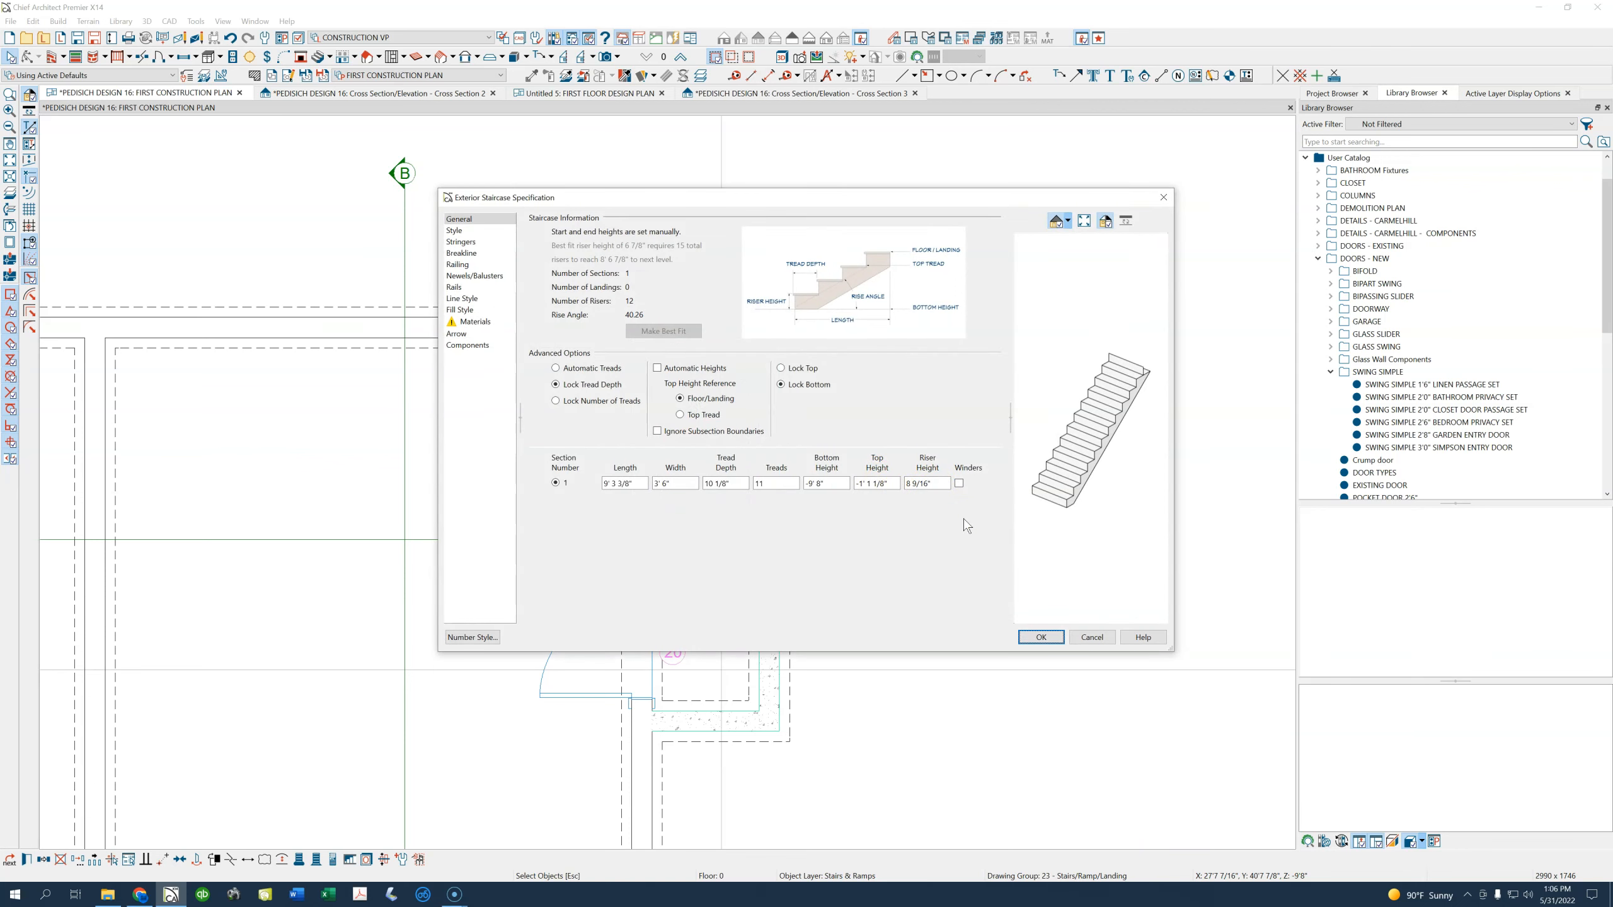
click(1045, 641)
drag(705, 306, 703, 280)
scroll(719, 553, down, 1)
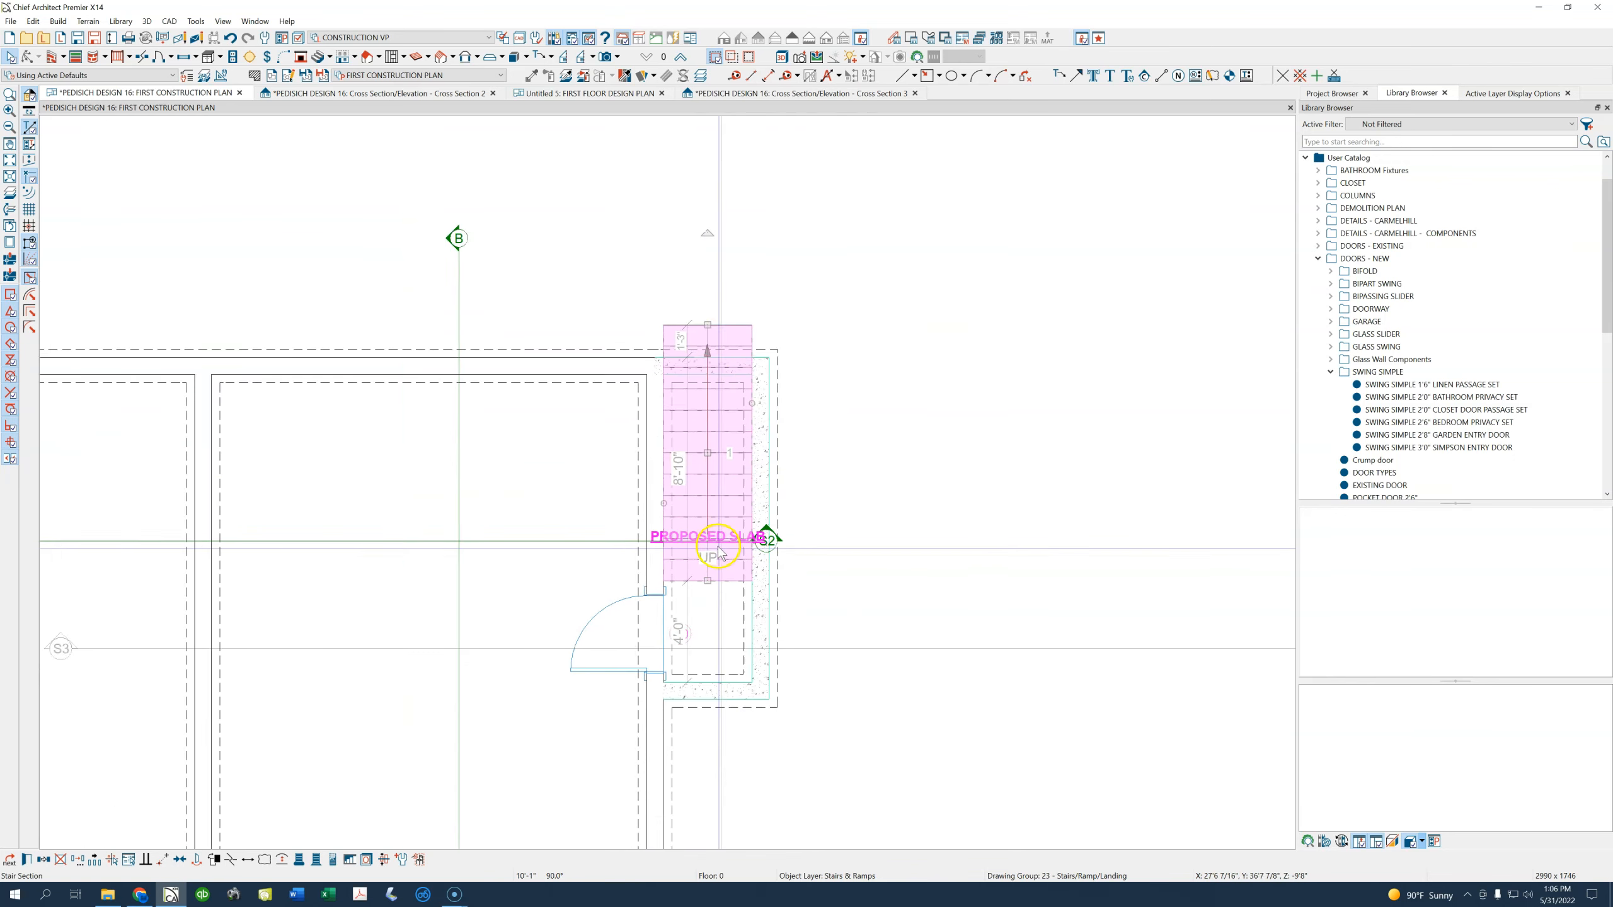
scroll(719, 553, down, 1)
key(Escape)
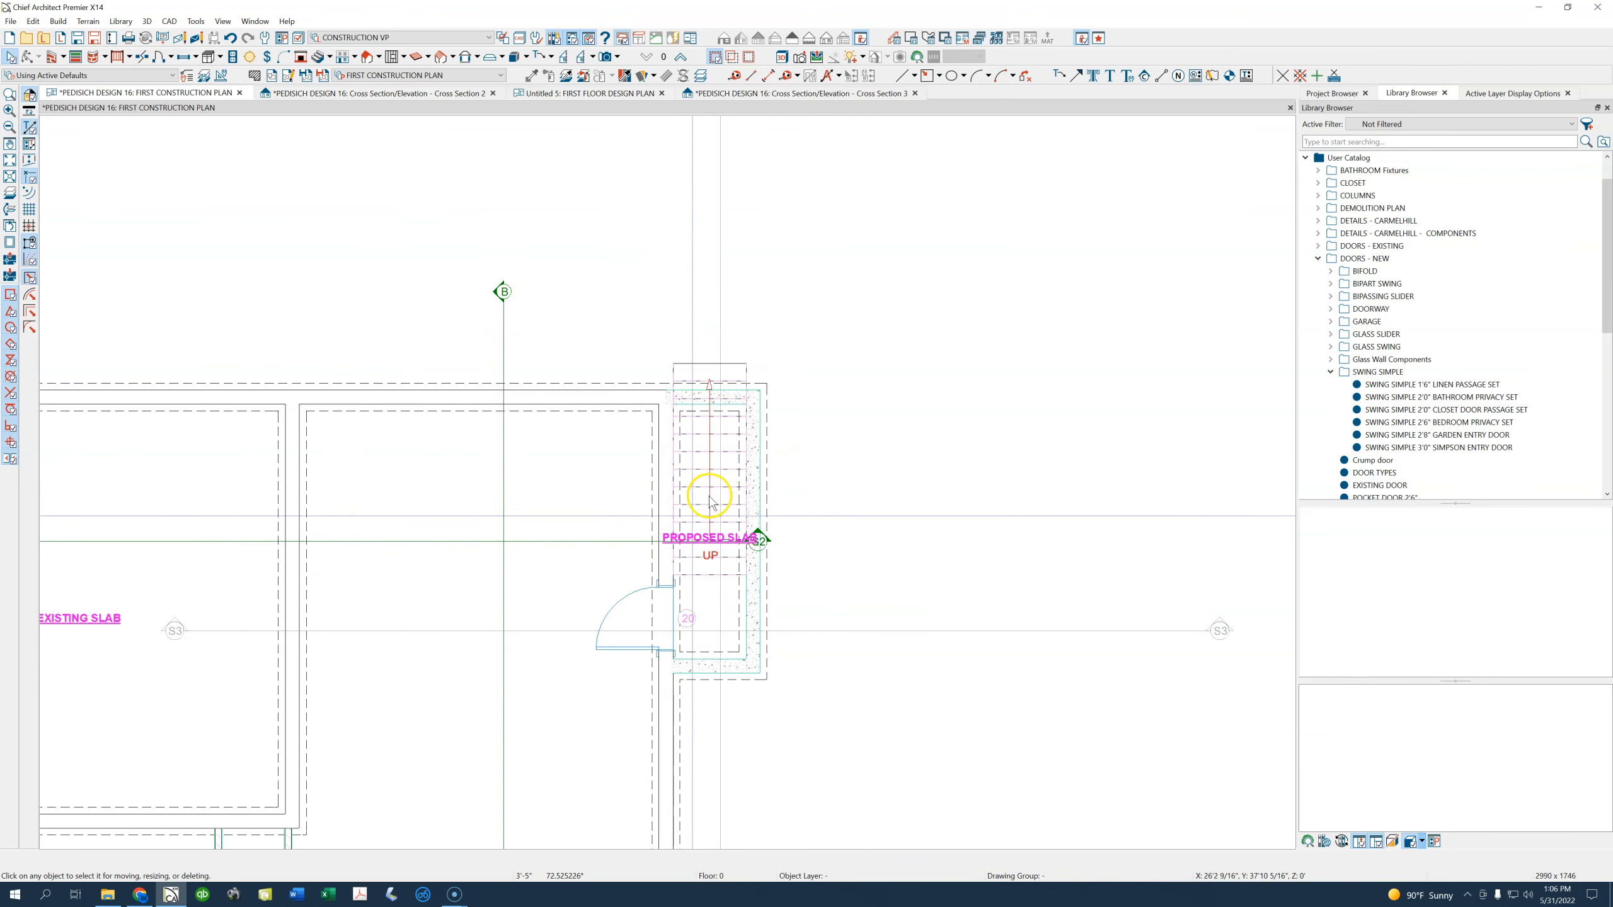
Move the stairs, basement entry door, outer wall and lower end wall together 2'-0" away from the stairwell's upper end
drag(539, 516, 800, 674)
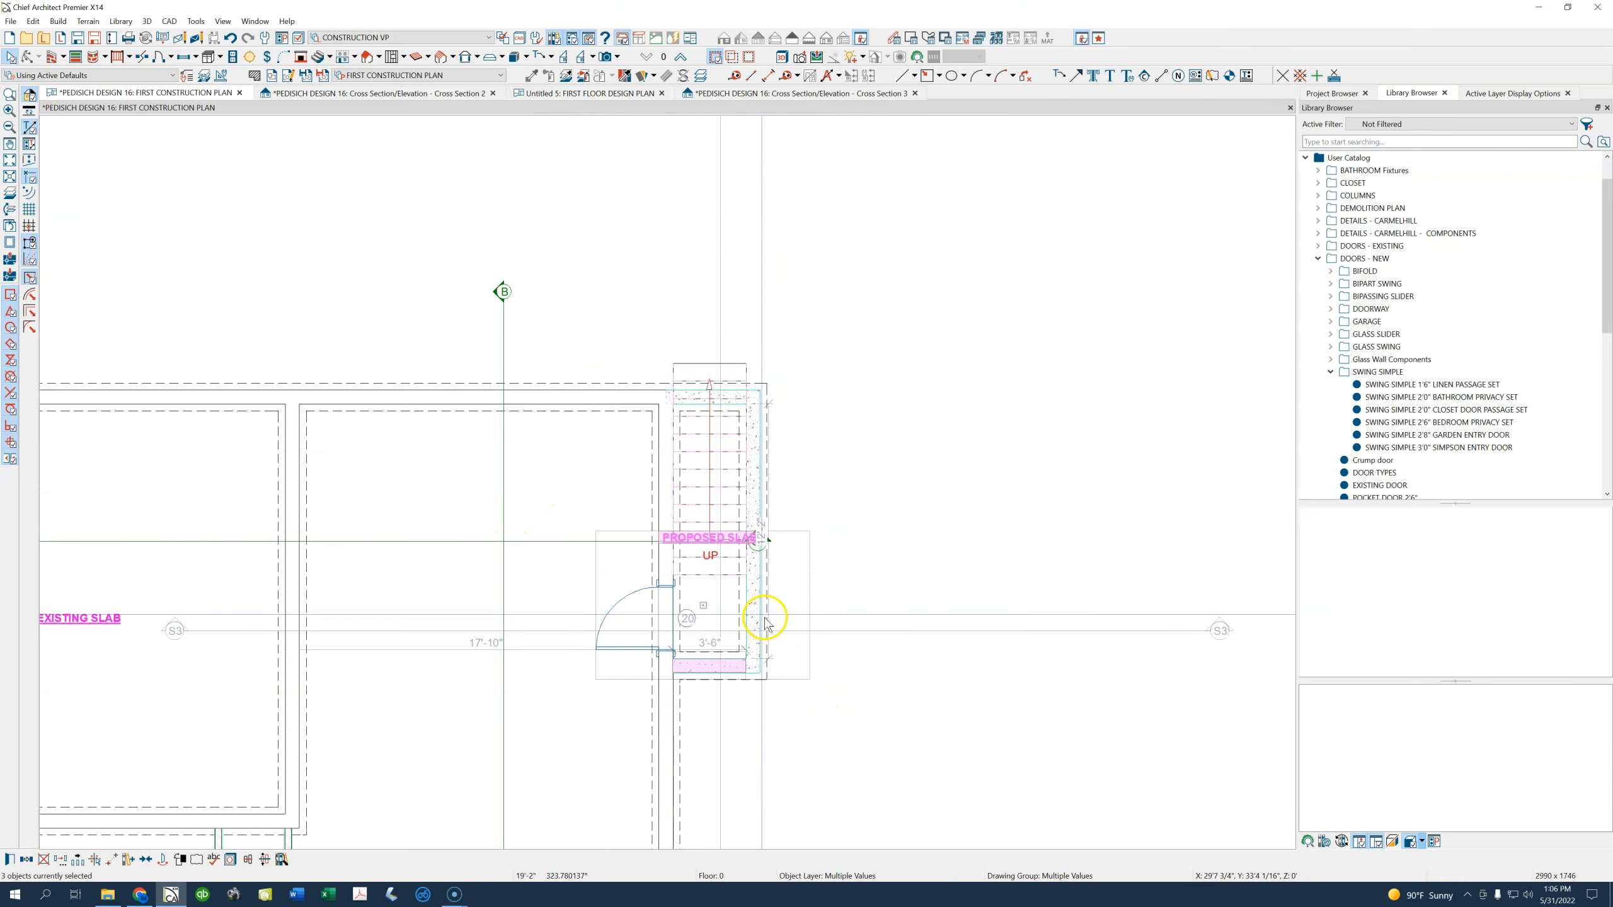
shift+click(710, 567)
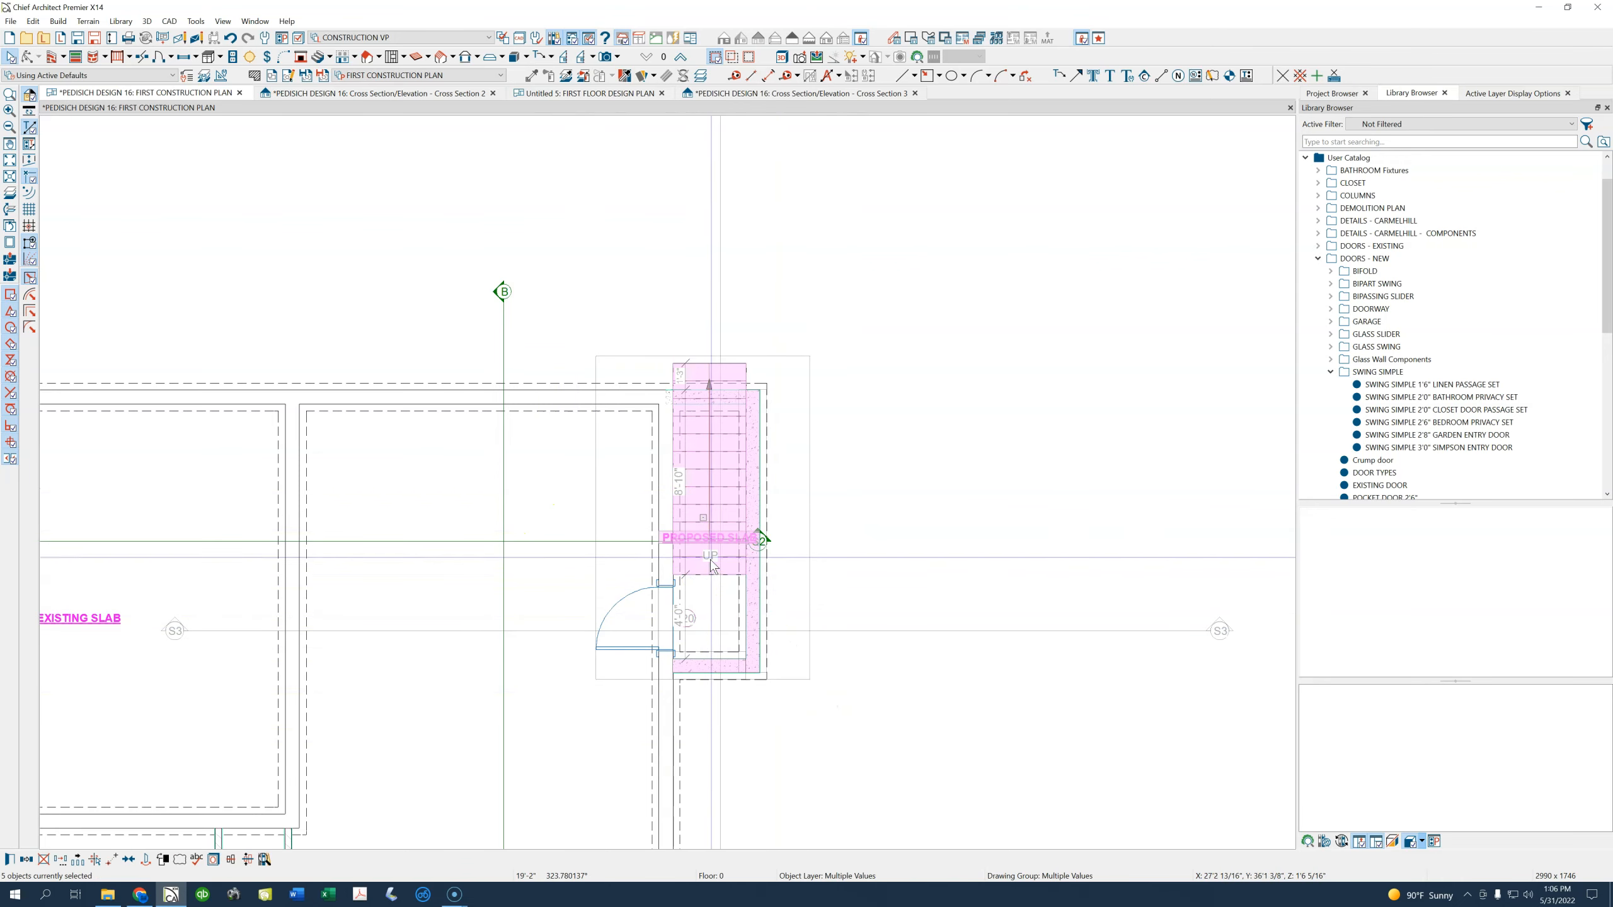
drag(703, 518, 738, 540)
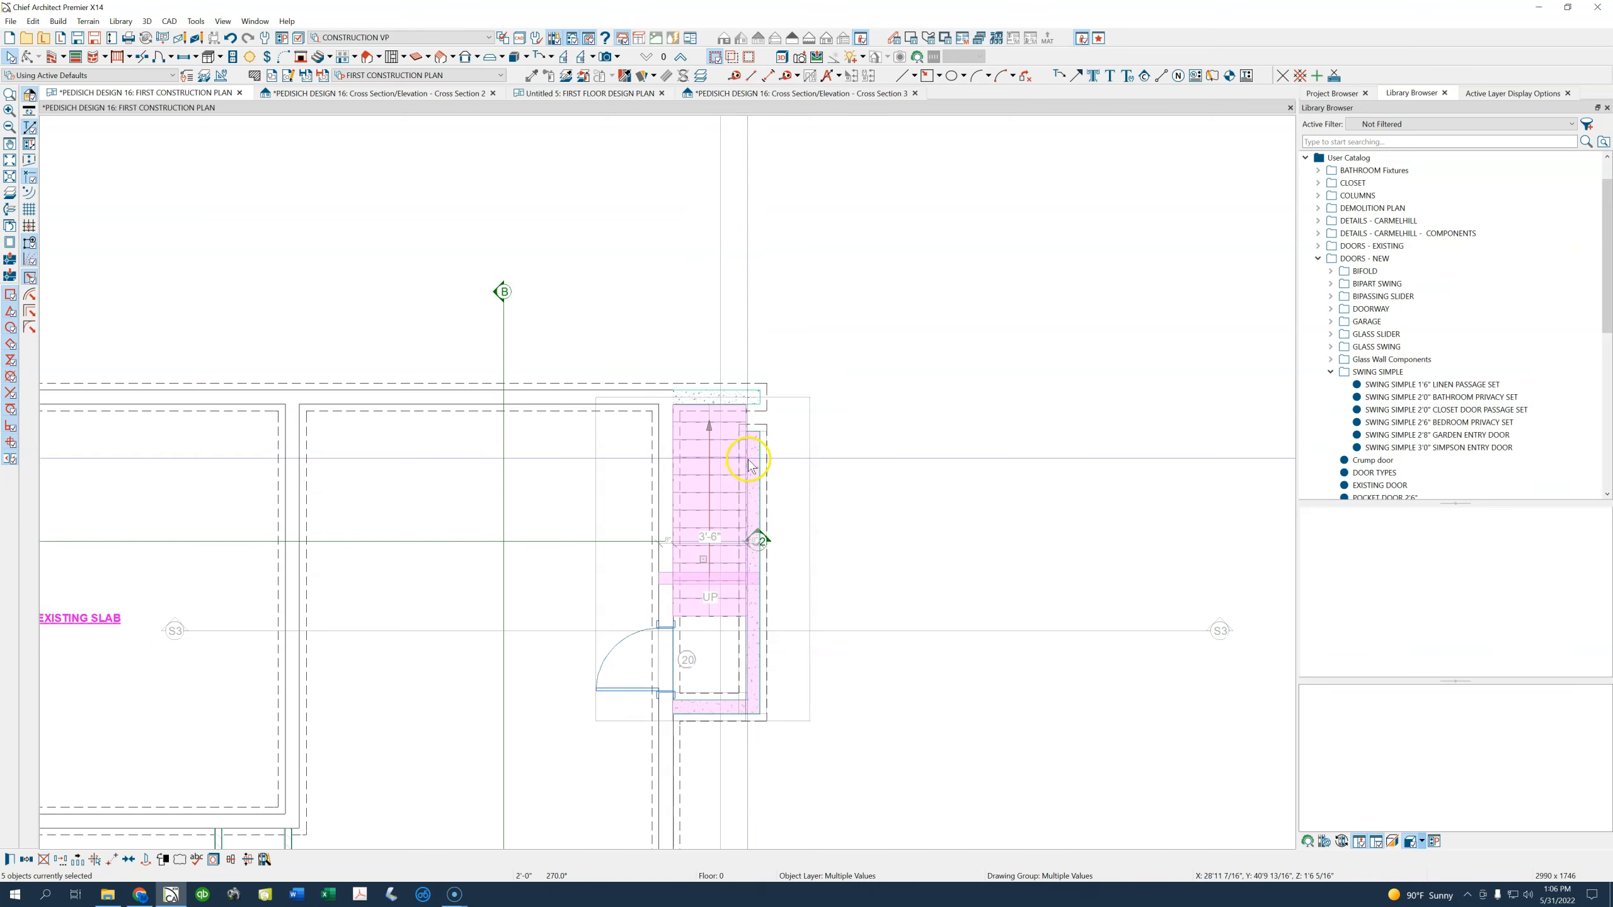
Extend the stairwell's outer foundation wall back up to meet the end wall at the head of the stairs
click(754, 539)
drag(758, 433, 758, 403)
click(850, 521)
Go up to the first floor and display the foundation level as a reference beneath the stairwell railings
key(Page_Up)
scroll(717, 518, up, 3)
click(10, 194)
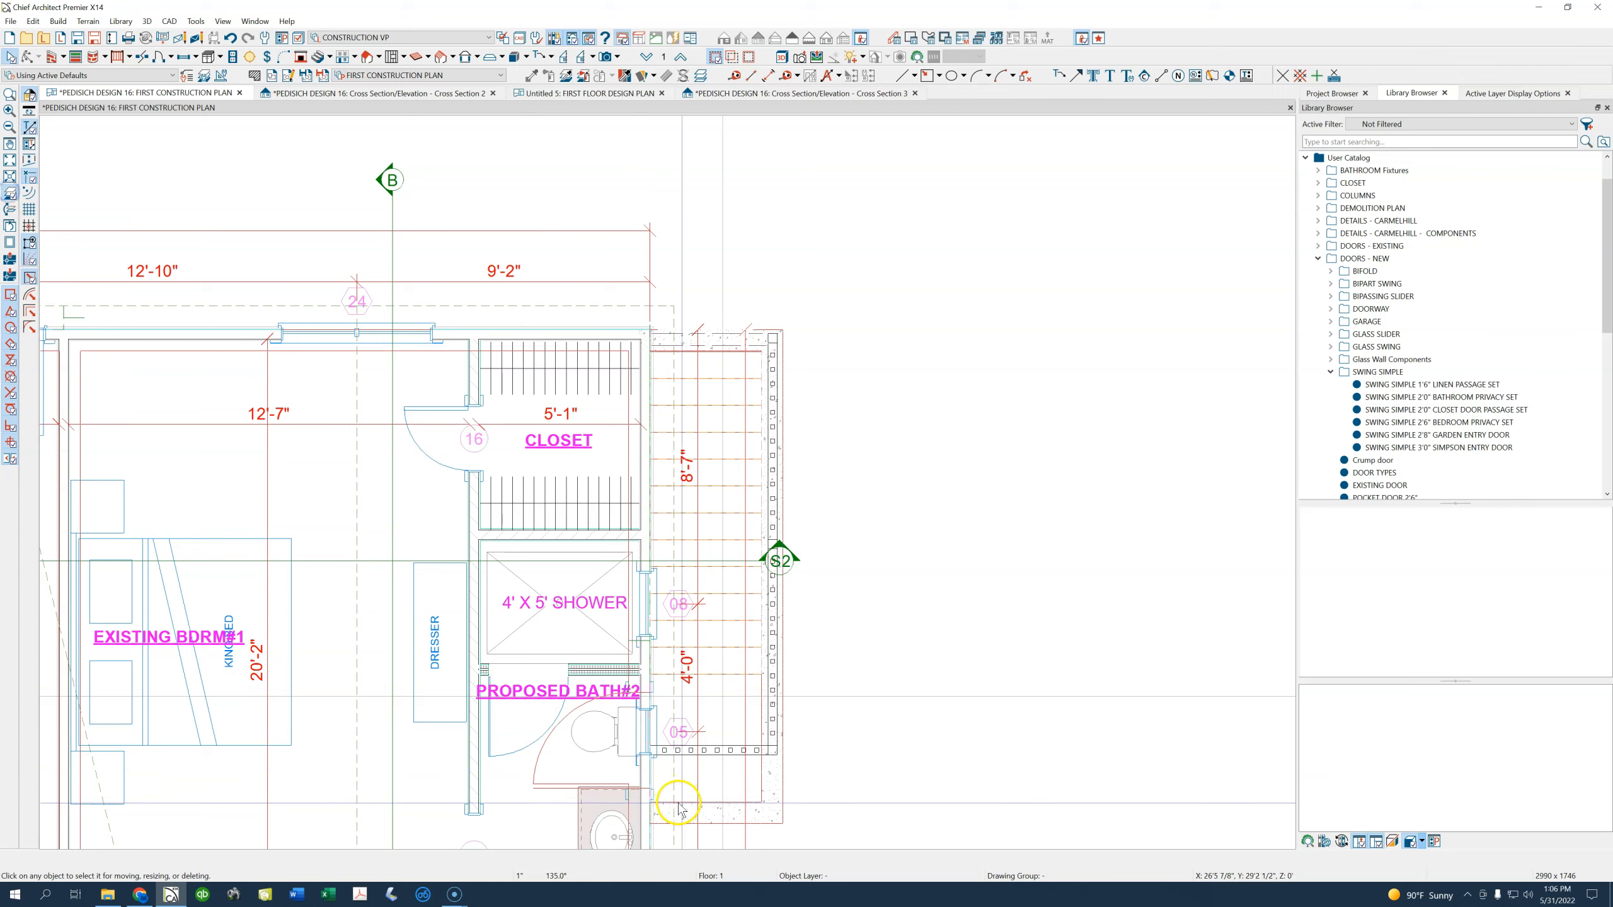
Move the railing at the stairwell's lower end outward to align with the foundation wall beneath it
click(726, 759)
drag(729, 778, 724, 815)
scroll(725, 817, up, 5)
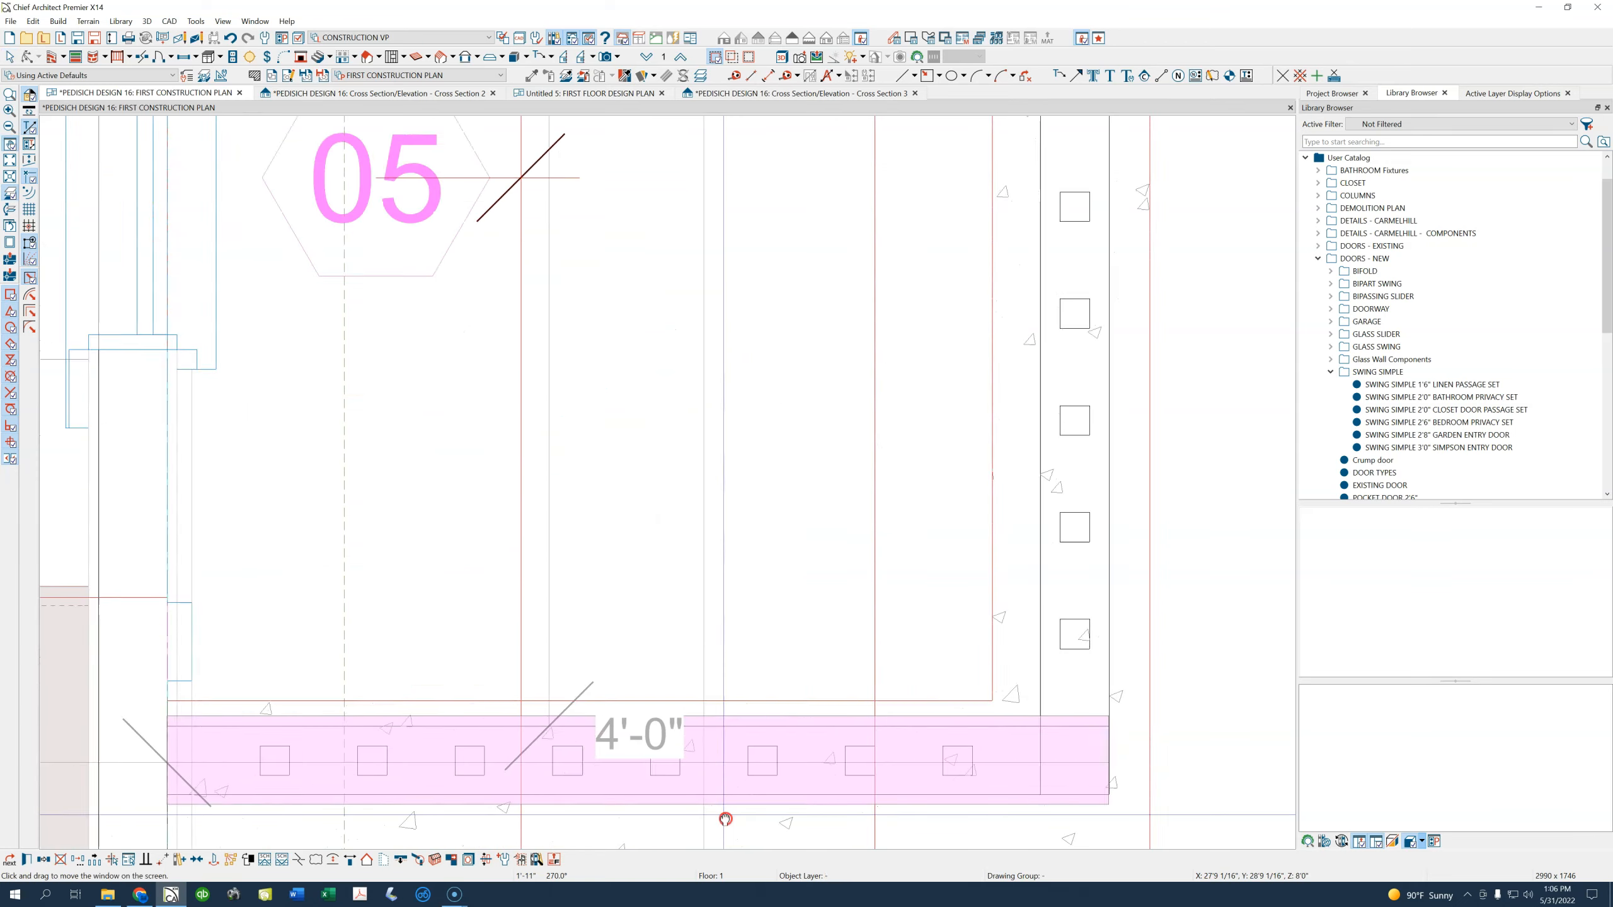
scroll(752, 686, down, 1)
drag(663, 760, 660, 770)
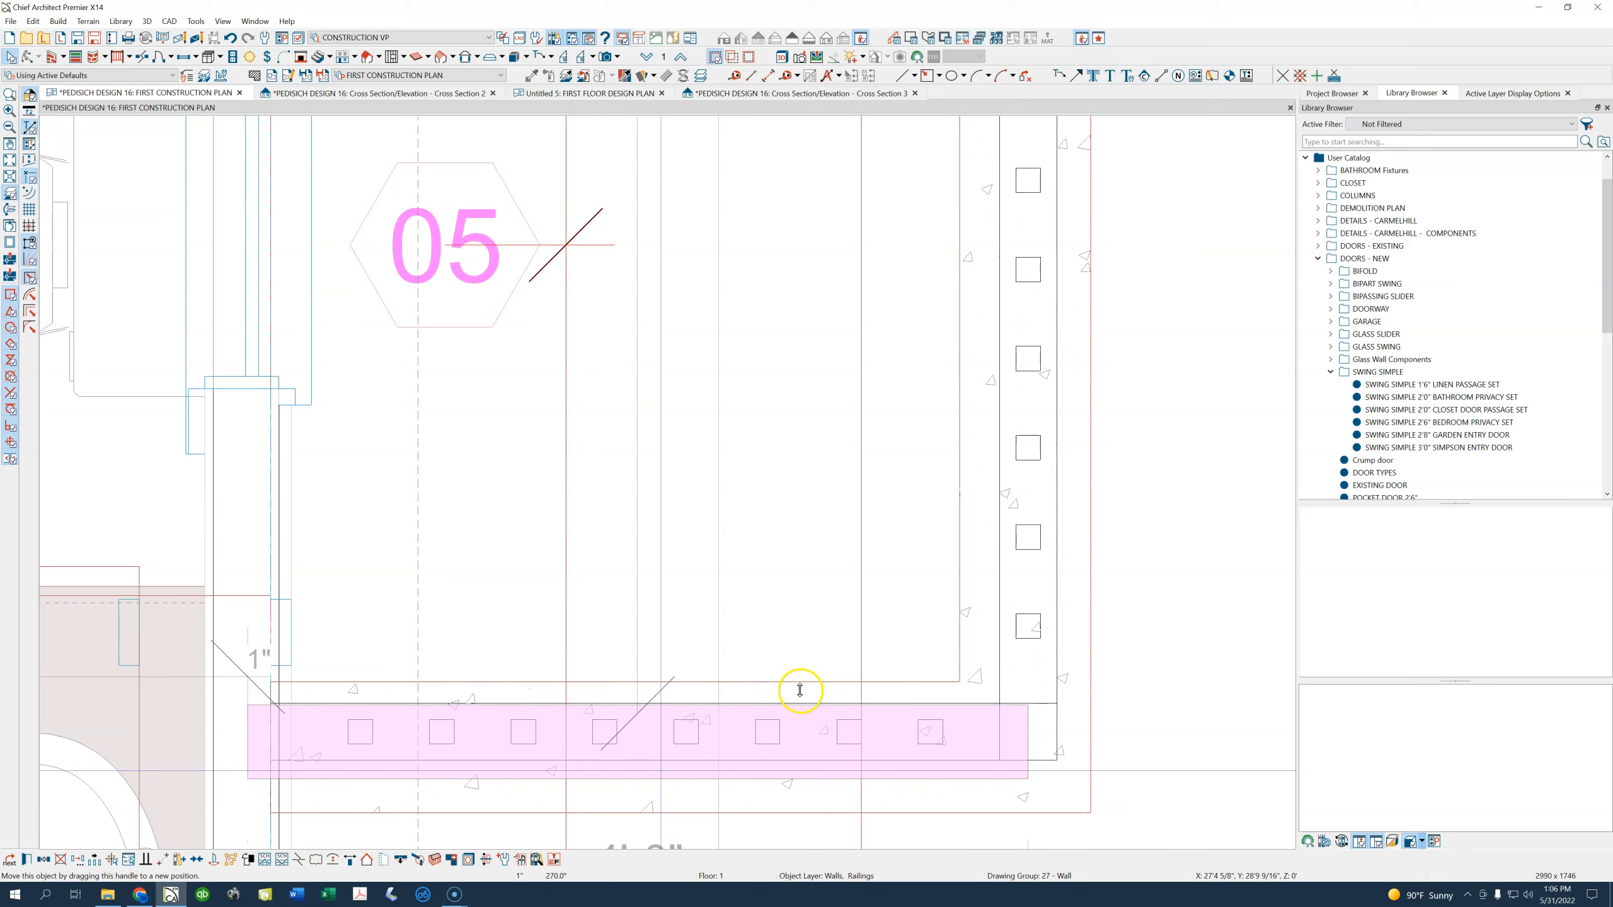
scroll(814, 696, down, 6)
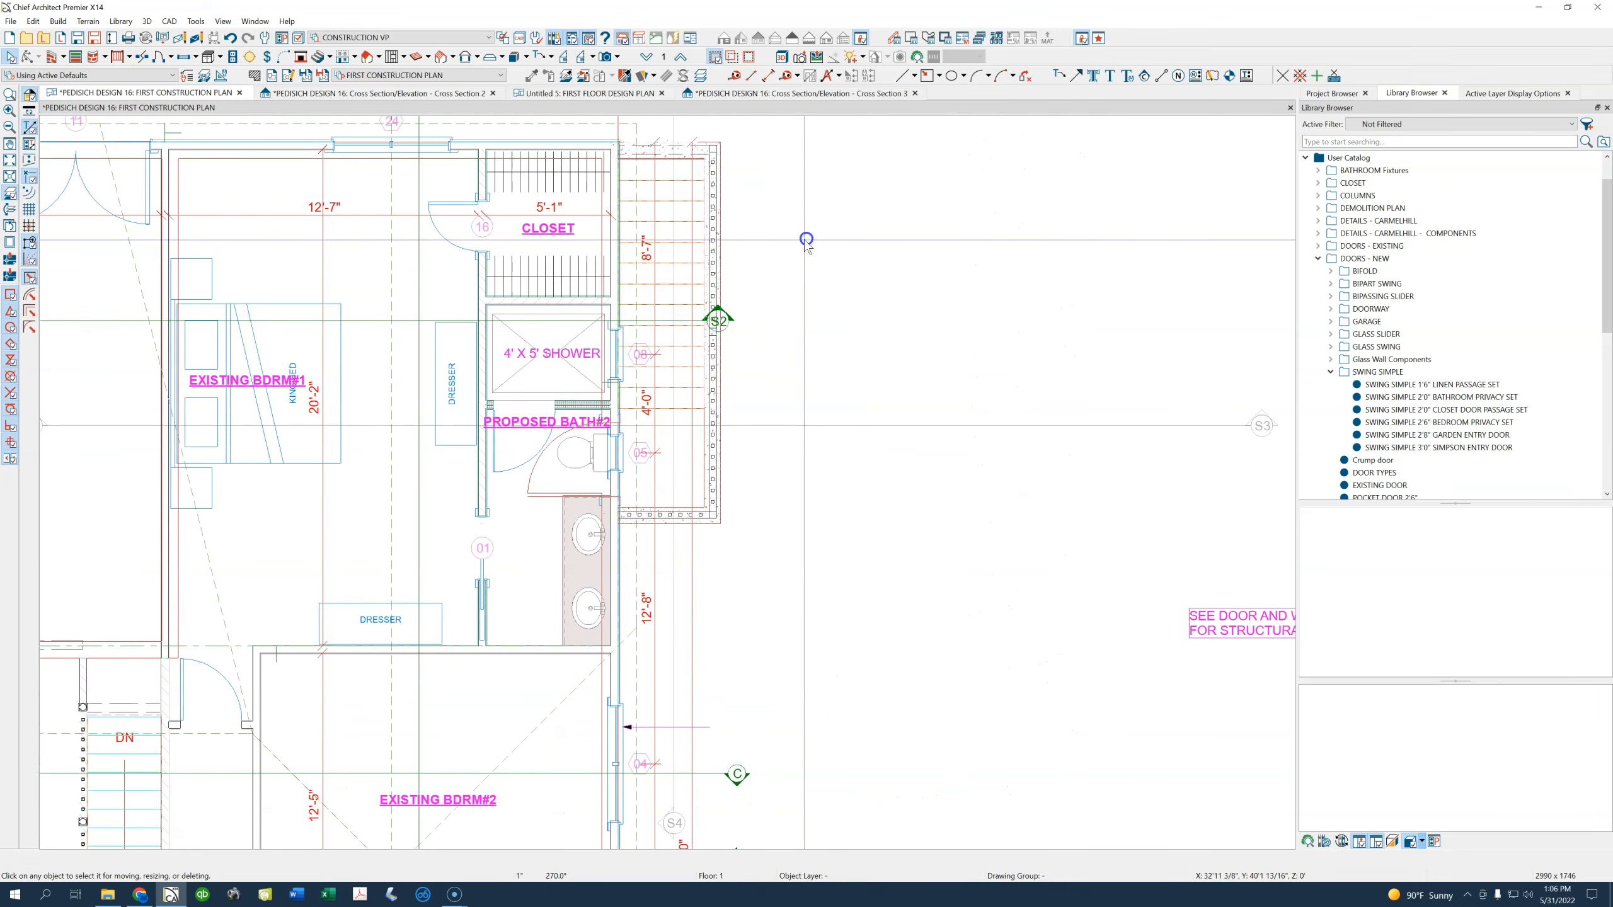
View the stairs in Cross Section 3, close the Untitled 5 floor plan, and return to the first floor construction plan
middle_drag(802, 235, 790, 320)
click(784, 286)
click(785, 93)
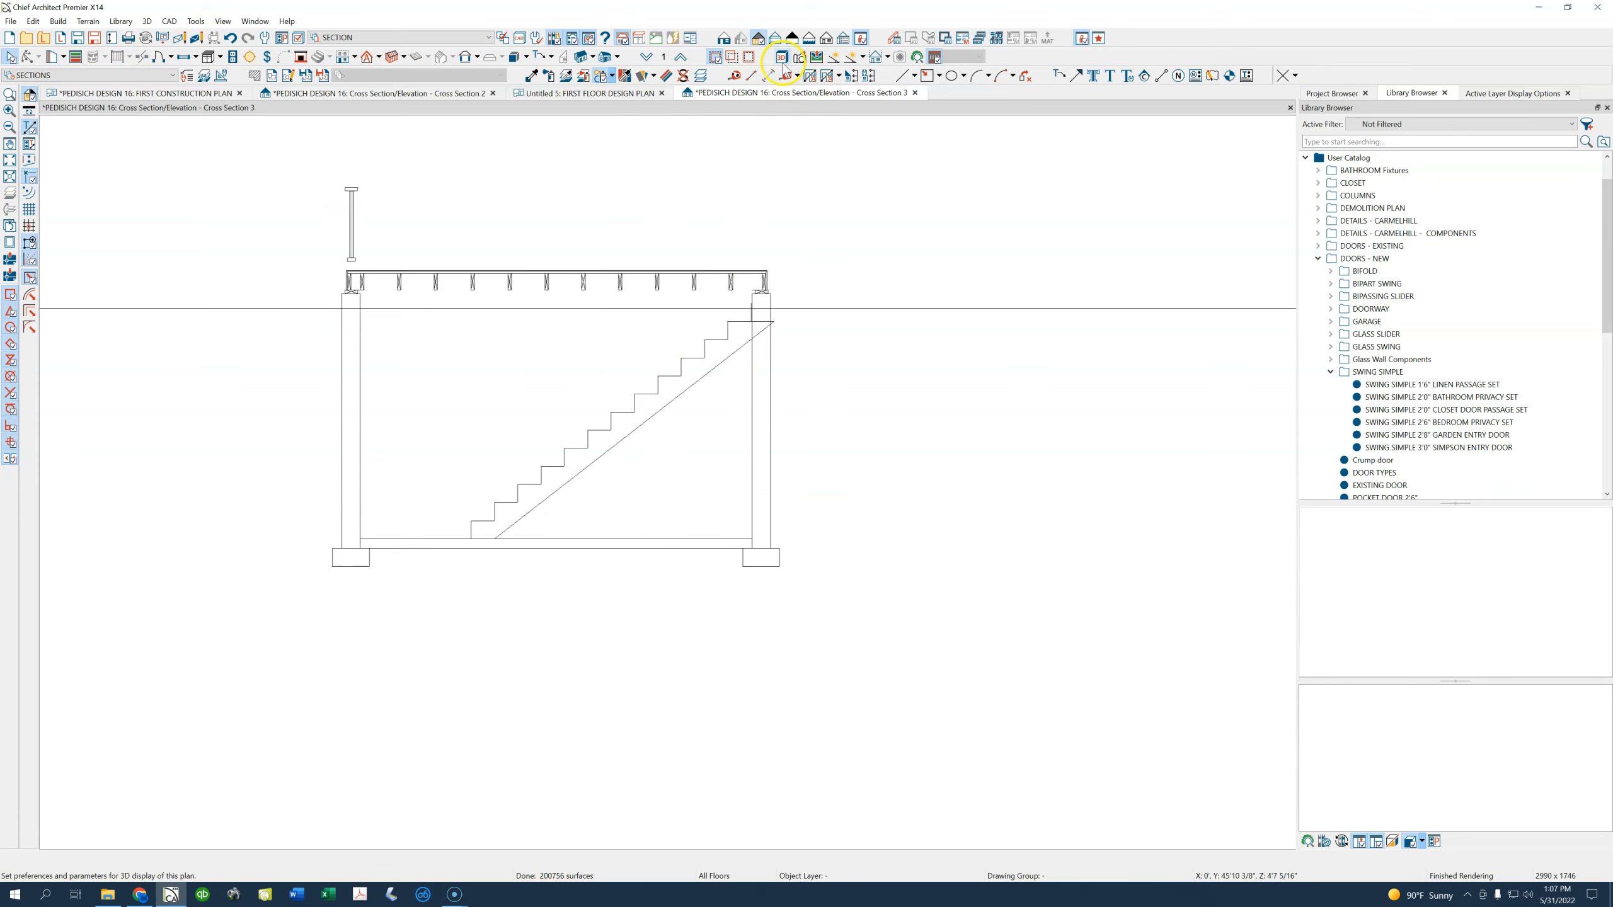
click(662, 93)
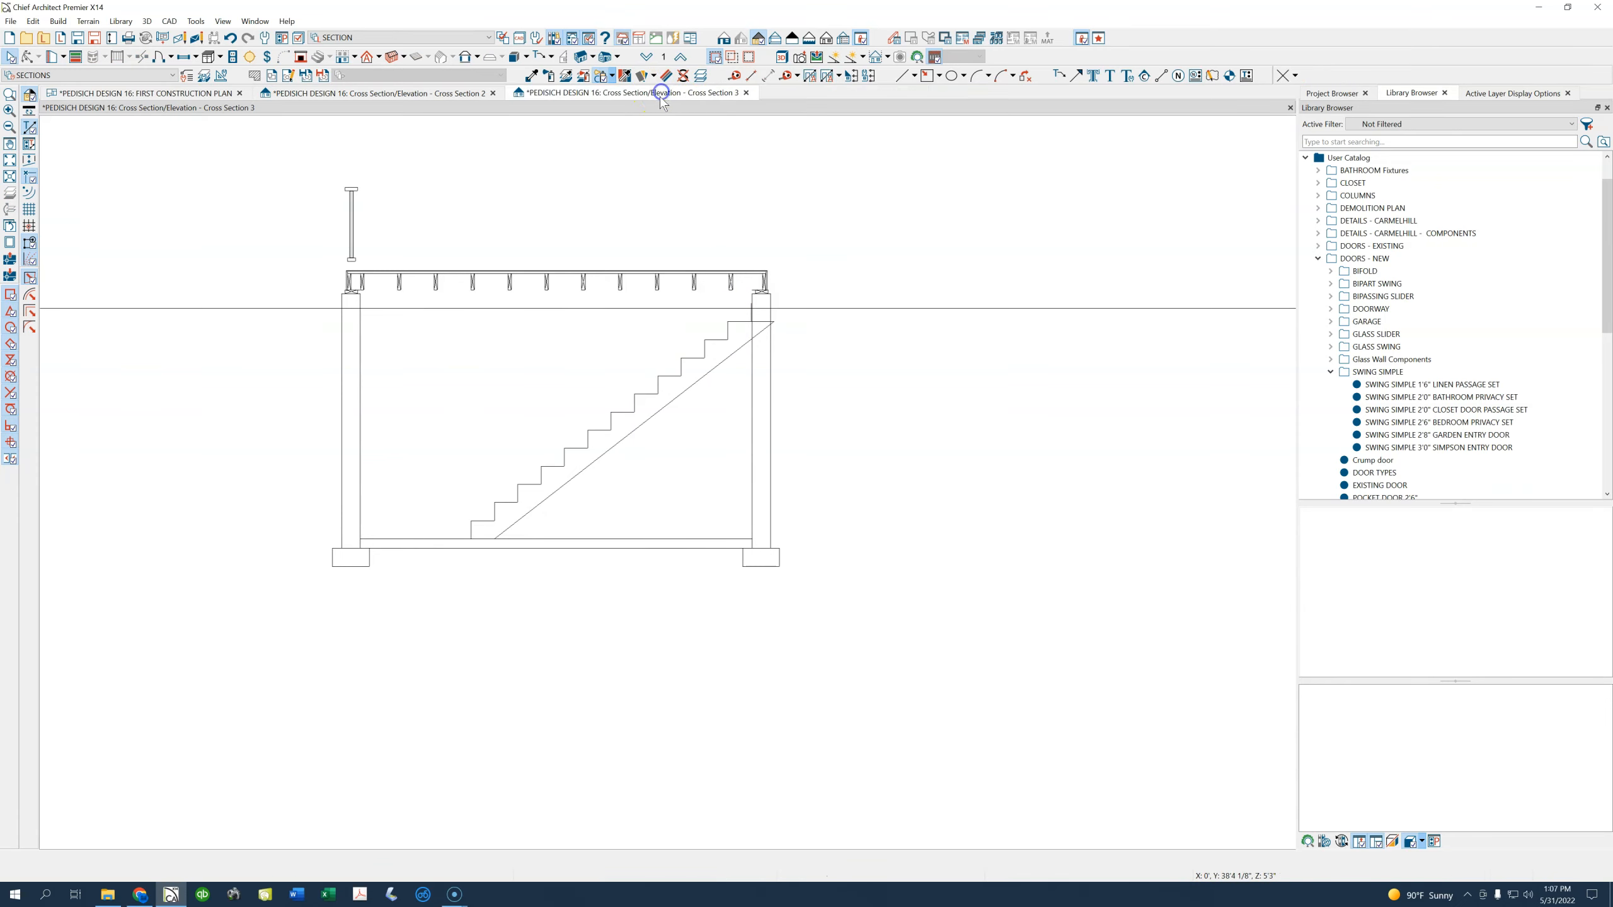
click(166, 95)
Turn off the flat ceiling and the roof over the first-floor stairwell room
click(654, 490)
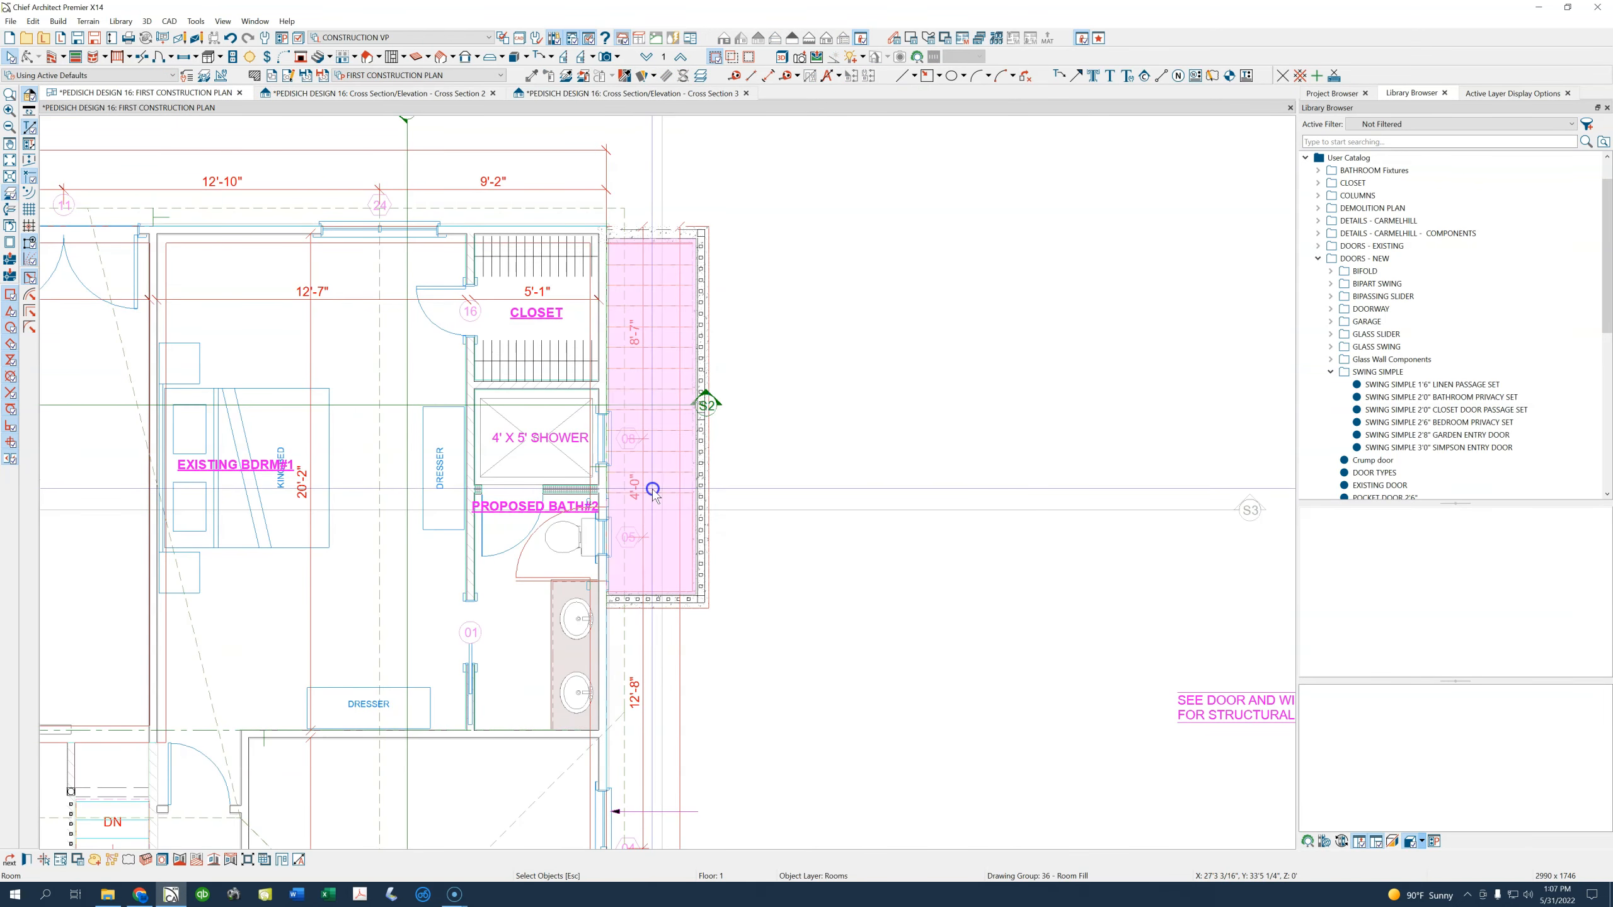
double_click(652, 494)
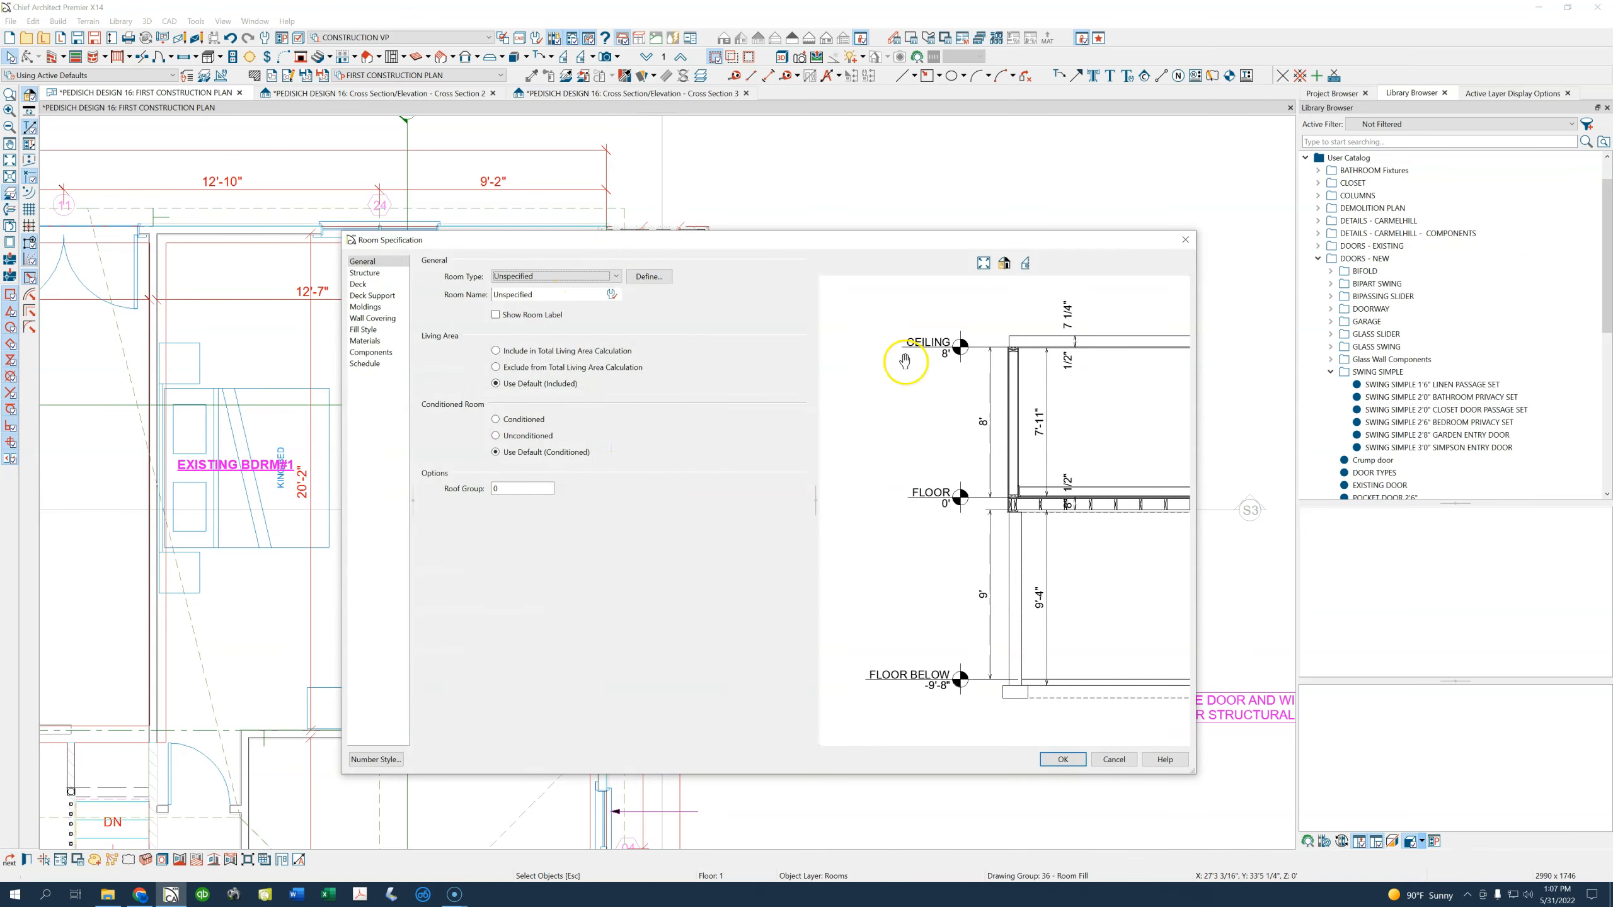
click(394, 272)
click(592, 499)
click(585, 481)
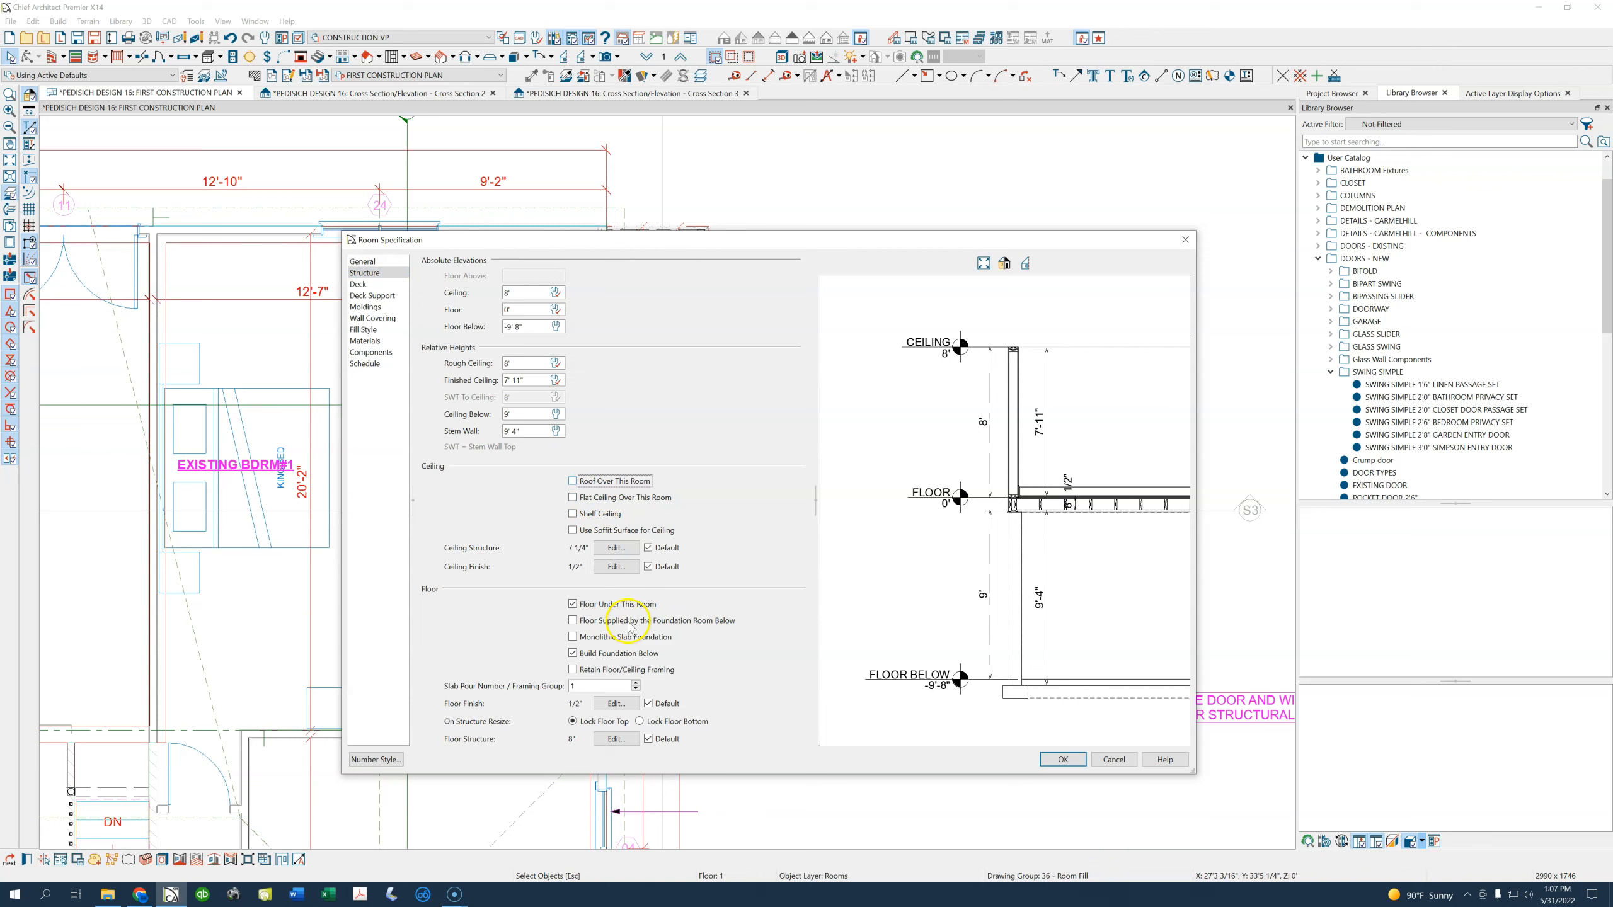
click(1062, 760)
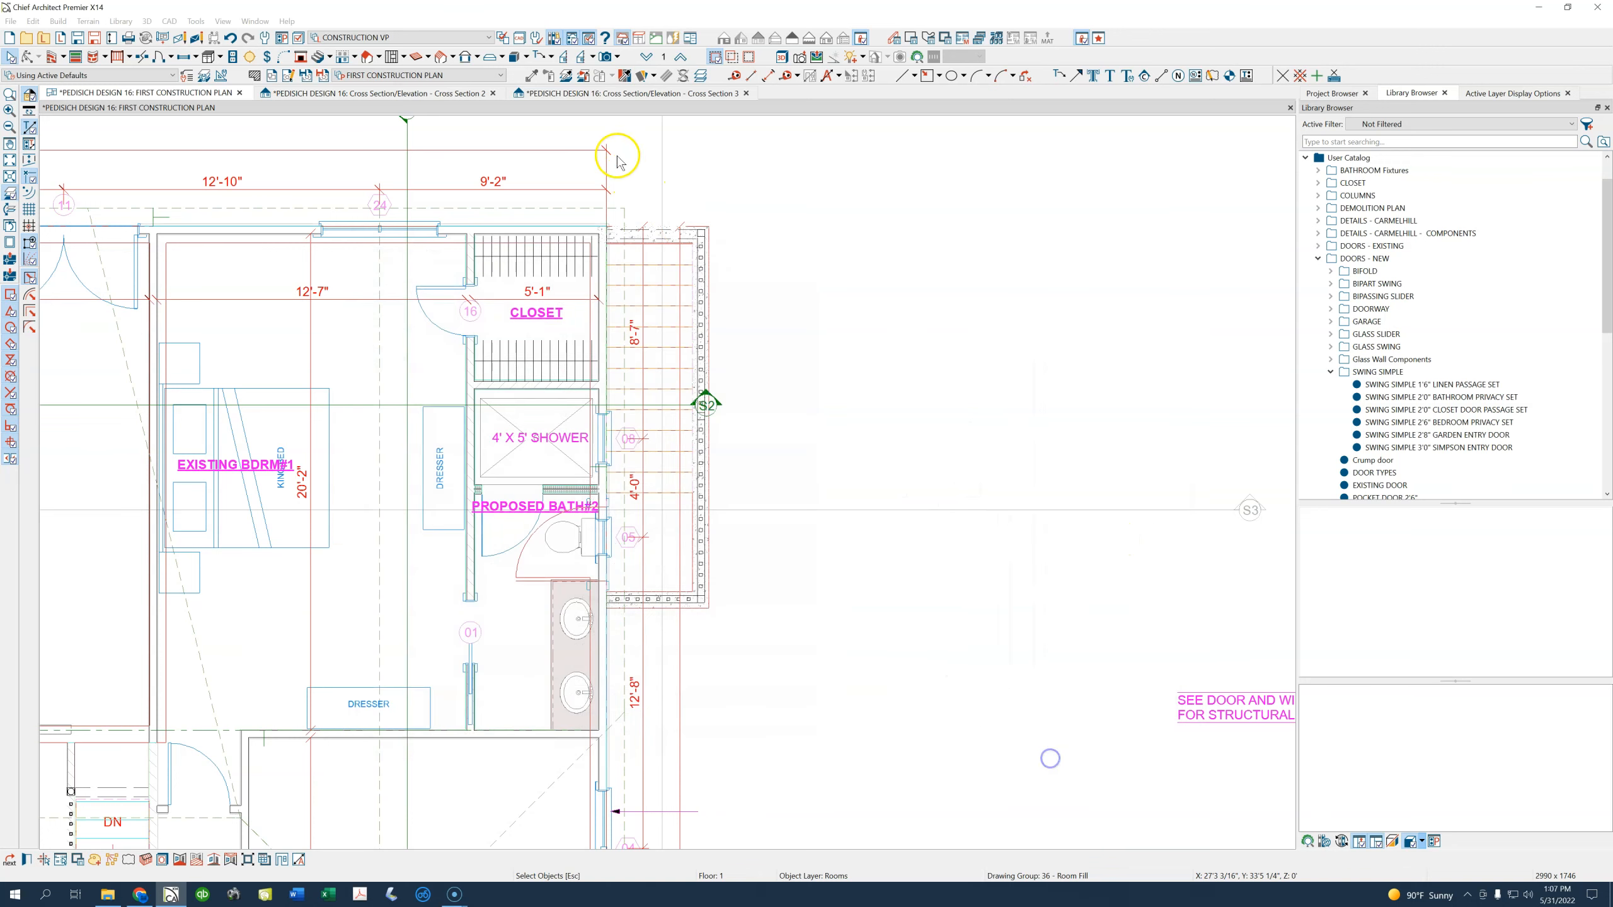
Check the floor framing above the stairs in Cross Section 3 and return to the first floor plan
click(599, 92)
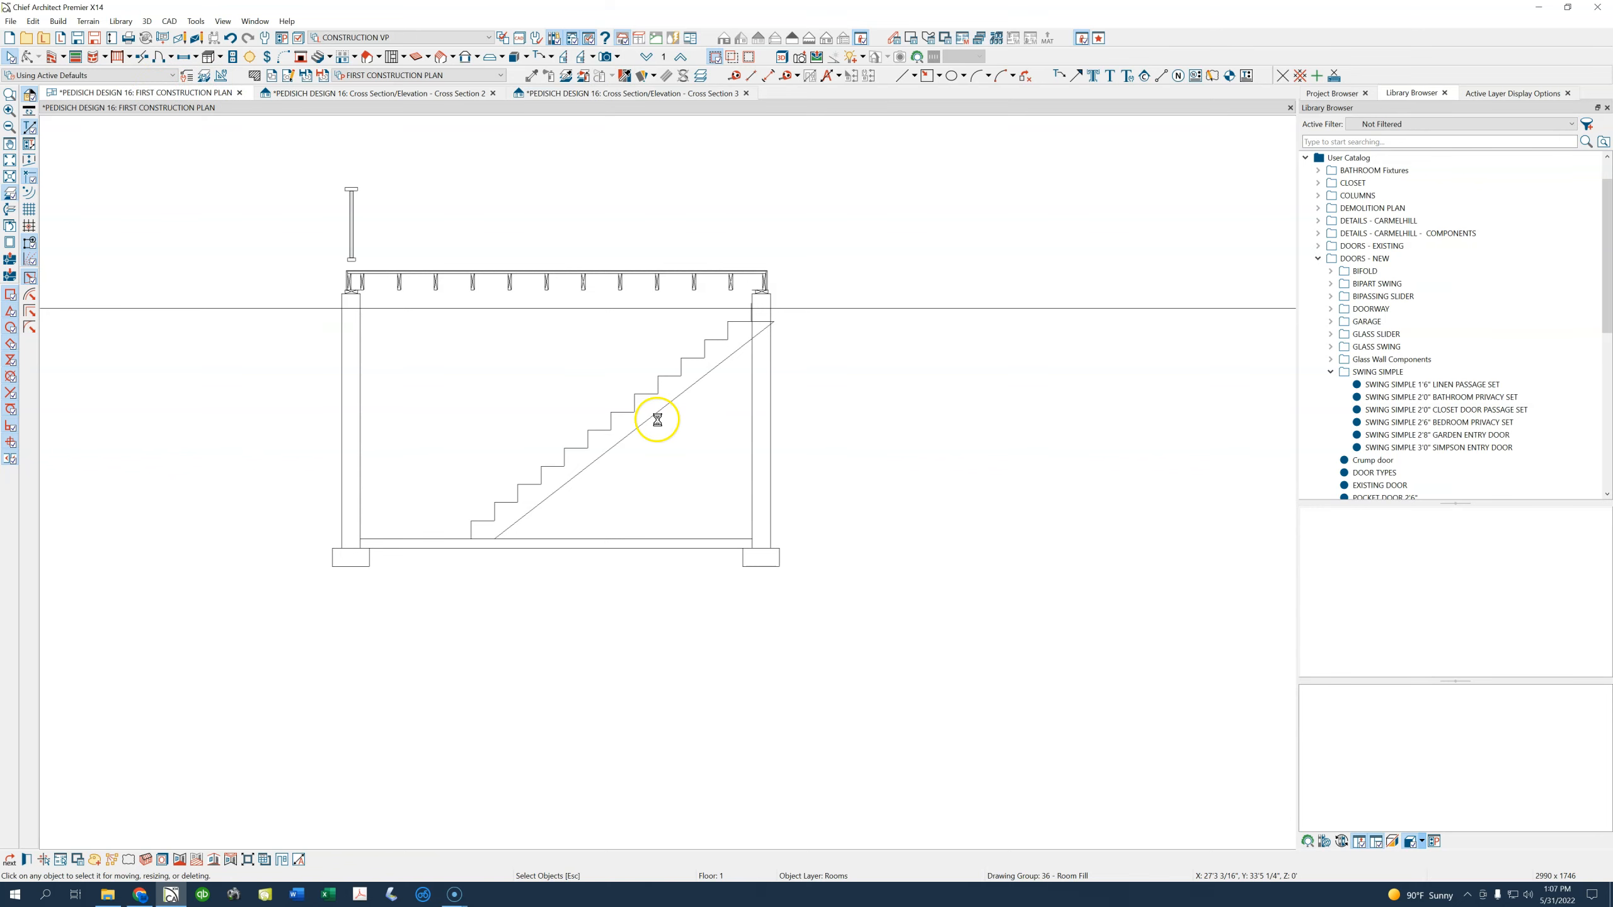
click(159, 90)
click(661, 482)
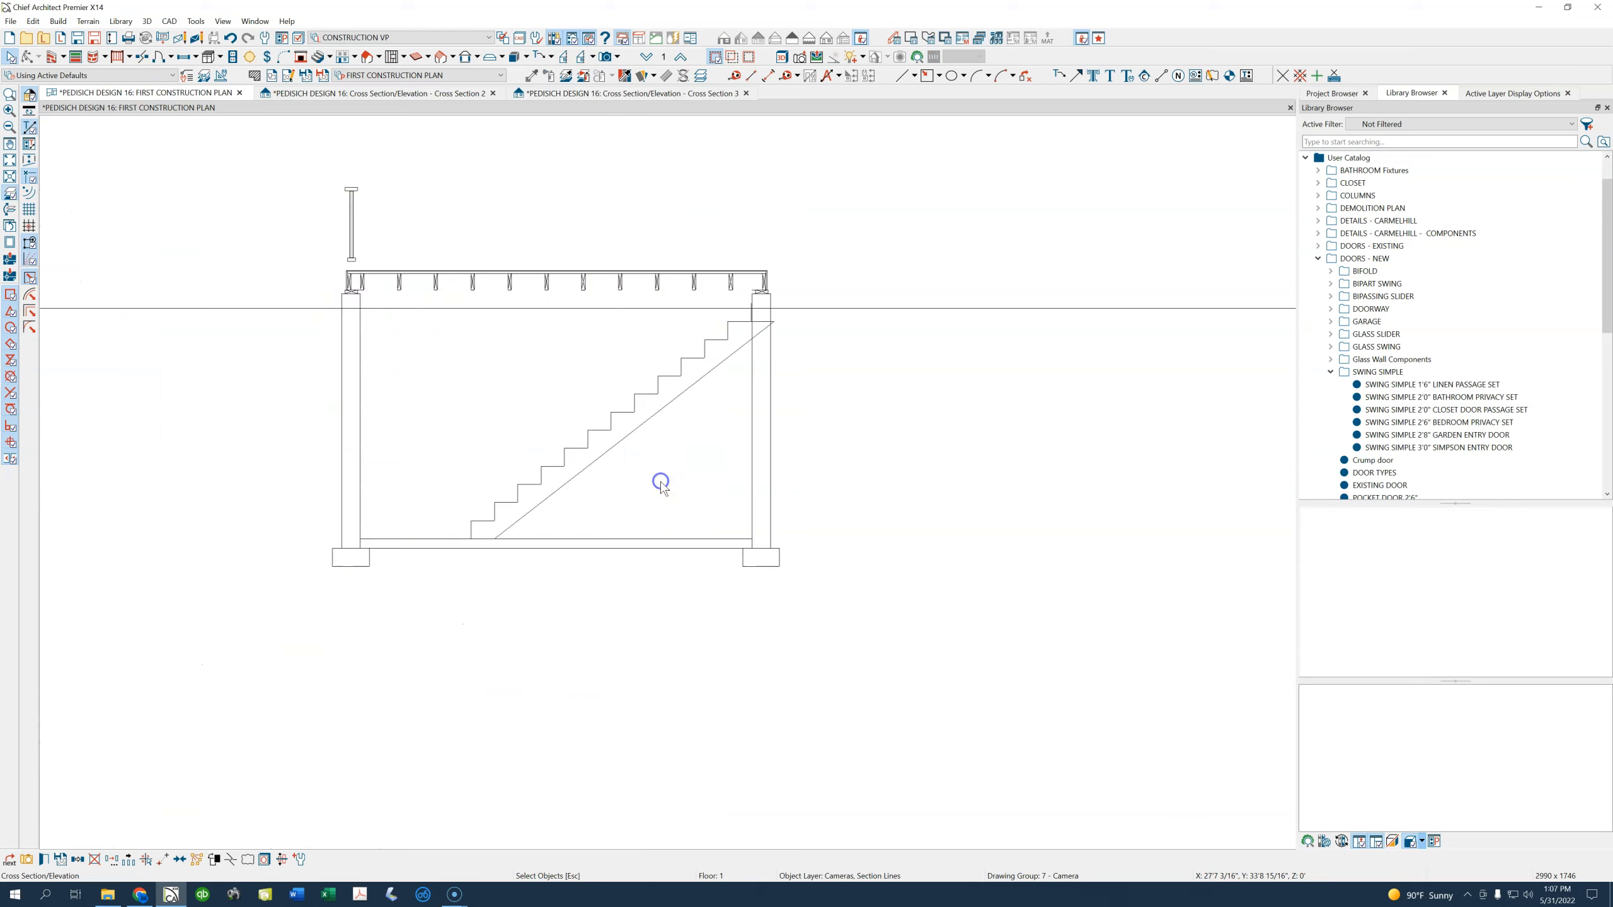
click(189, 81)
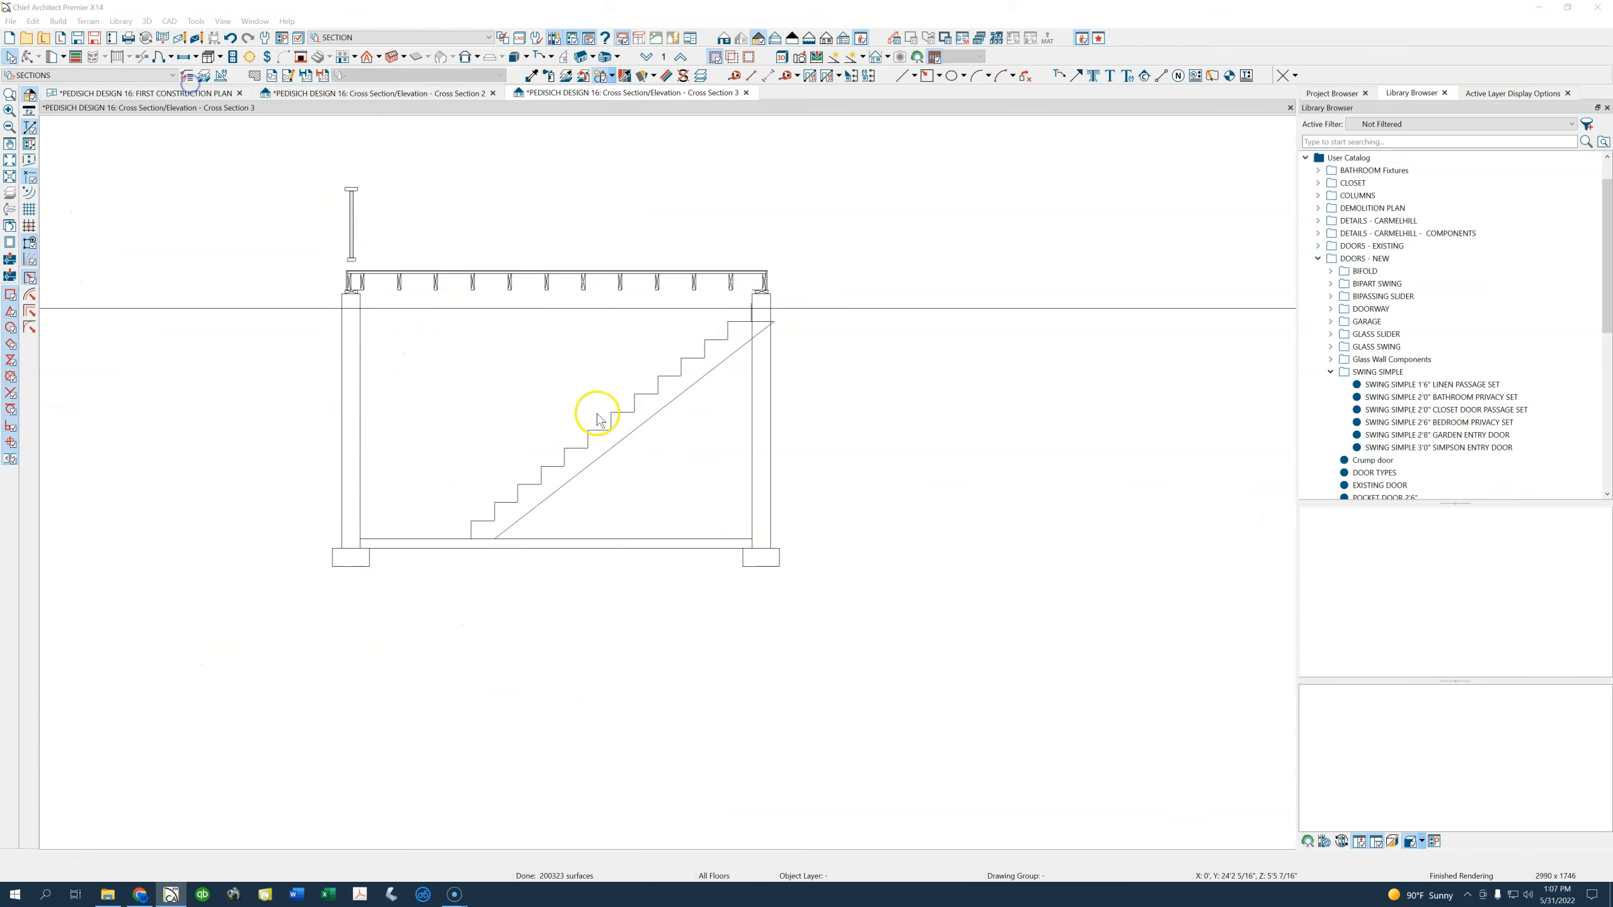
click(955, 565)
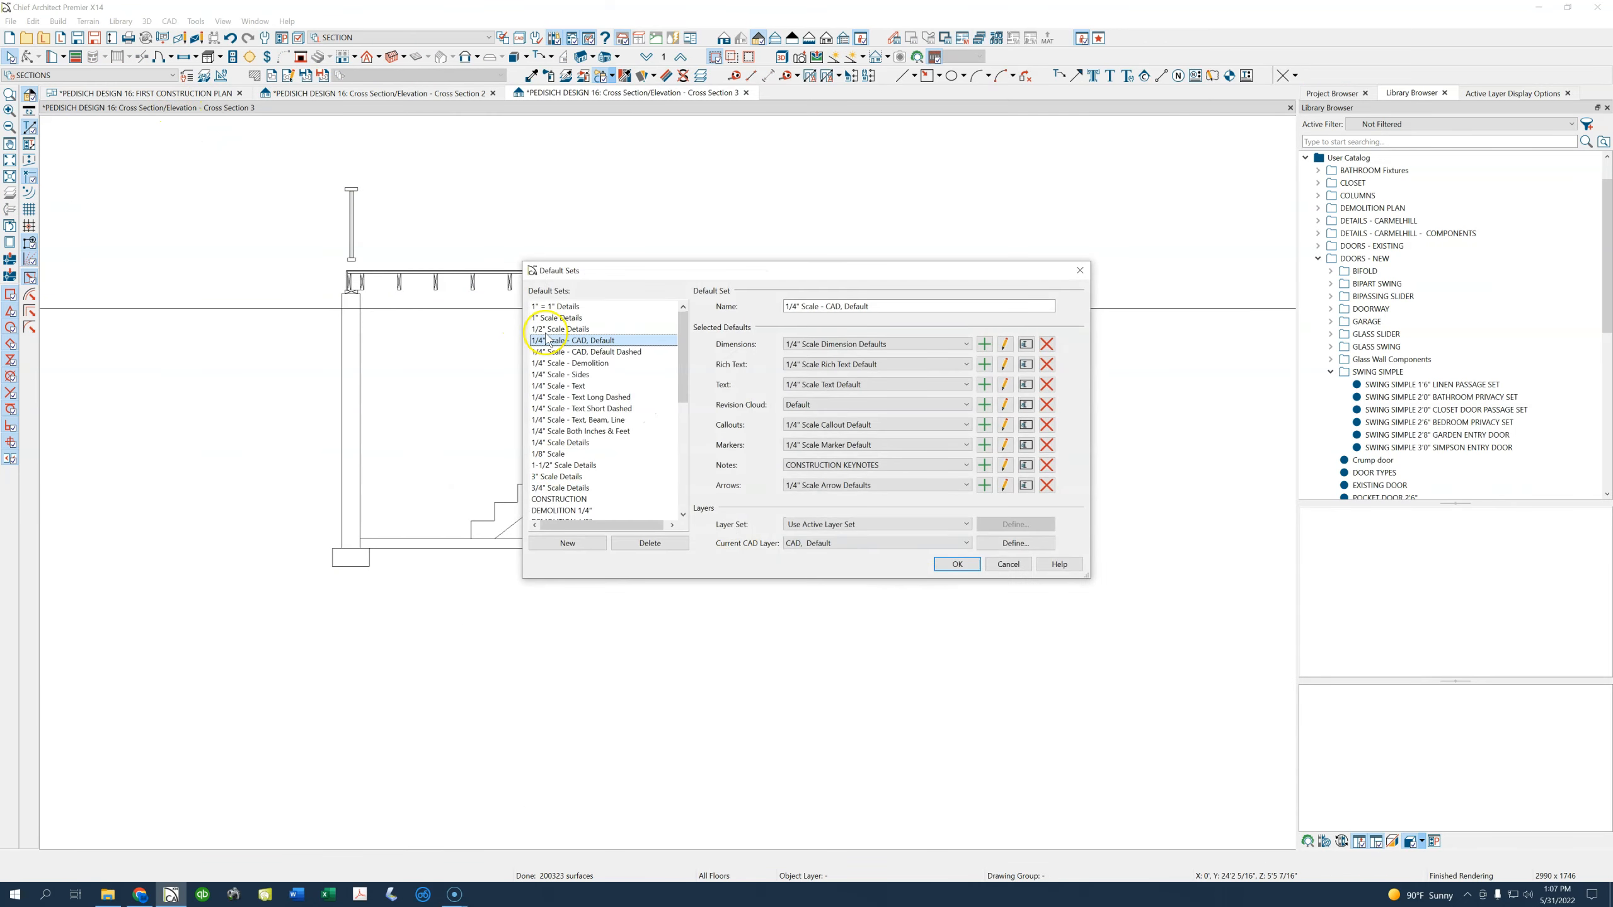
click(185, 93)
Turn off the floor under the first-floor stairwell room and check the opening in Cross Section 3
click(674, 537)
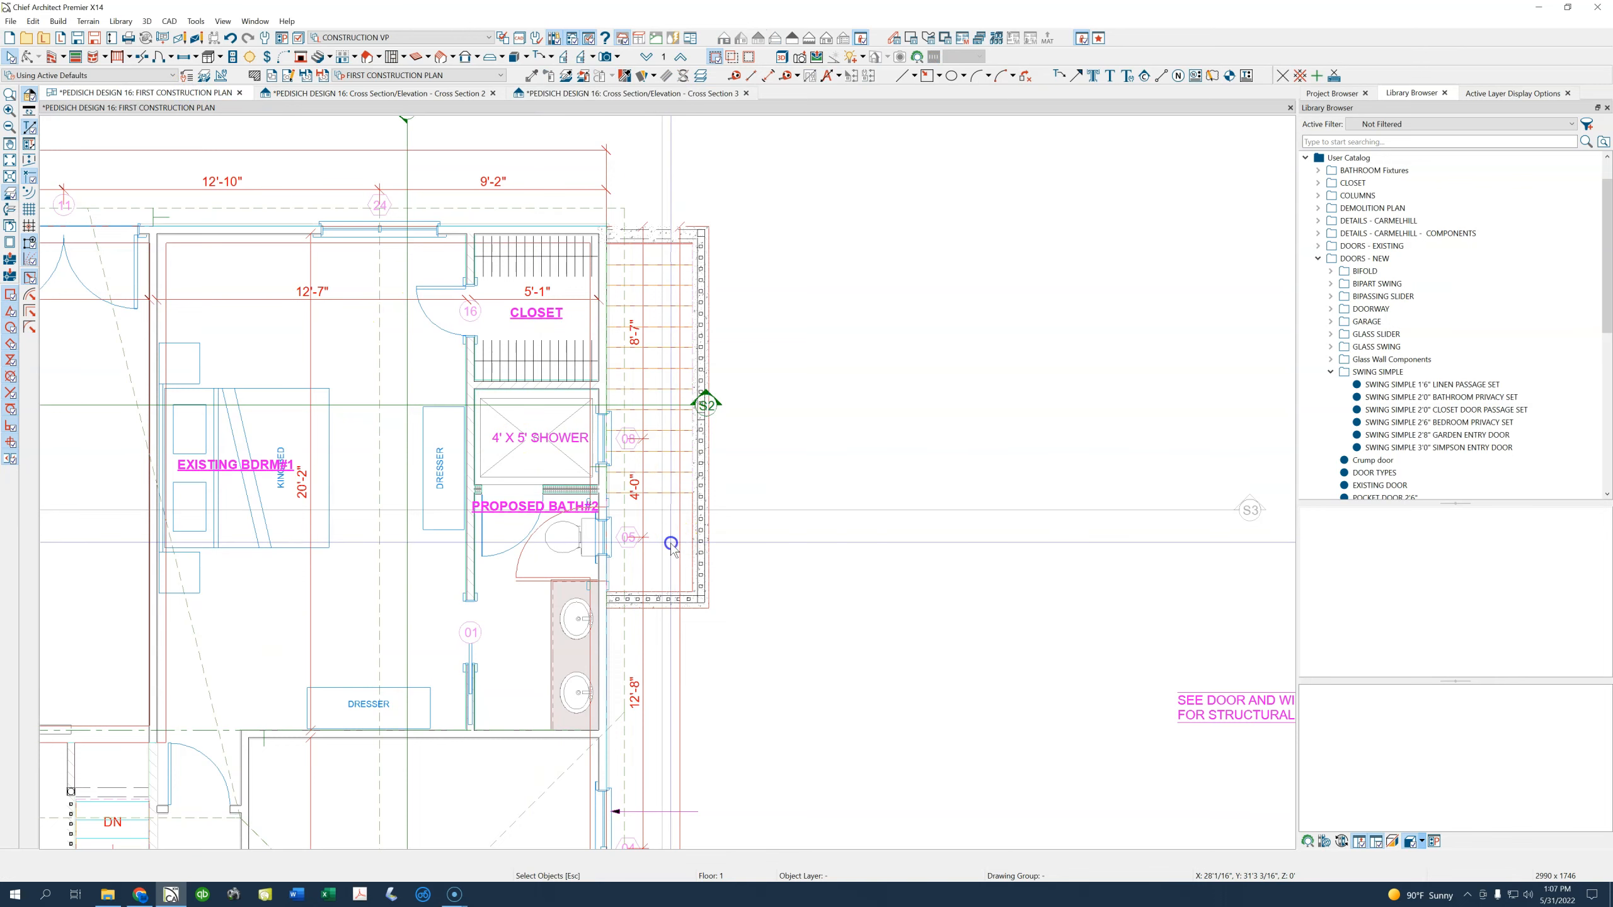
double_click(673, 550)
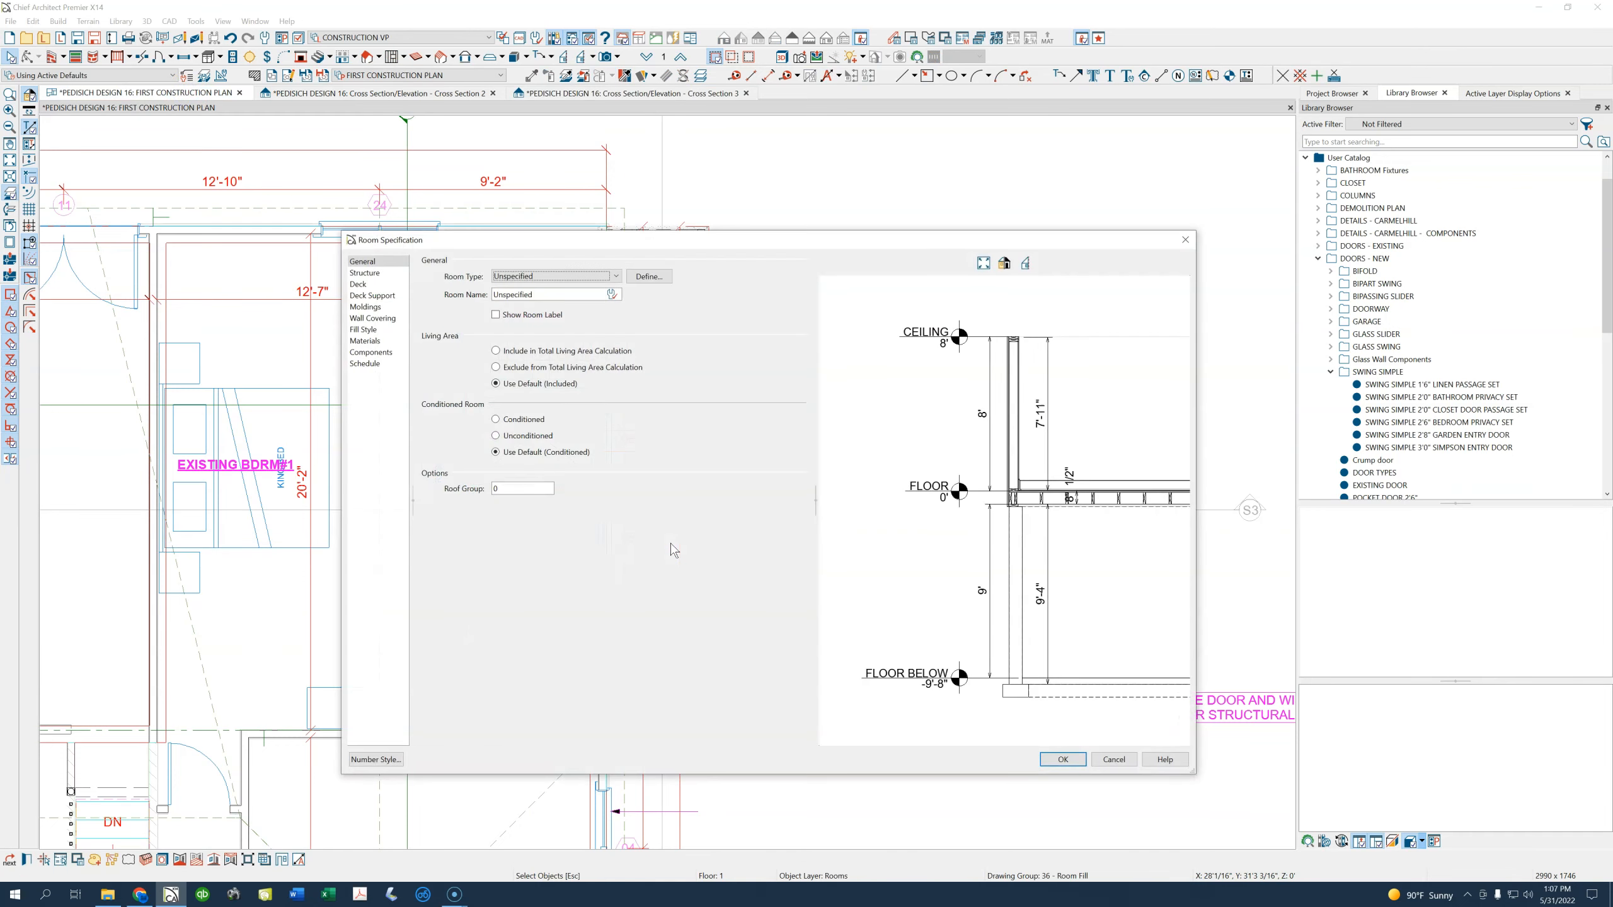
click(366, 272)
click(613, 605)
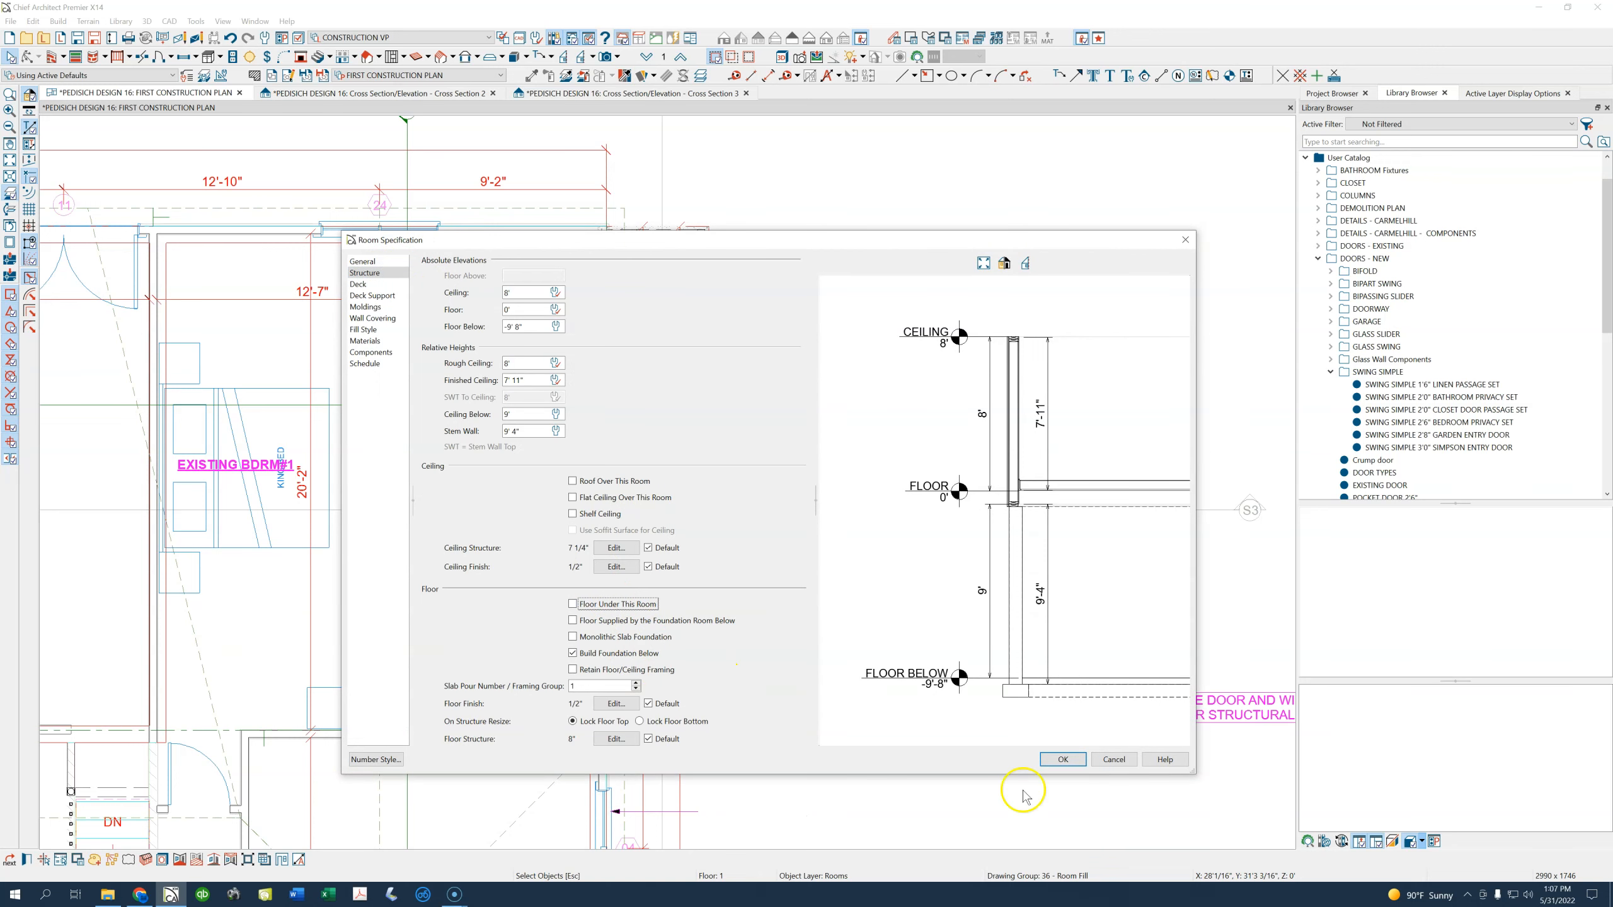
click(1051, 760)
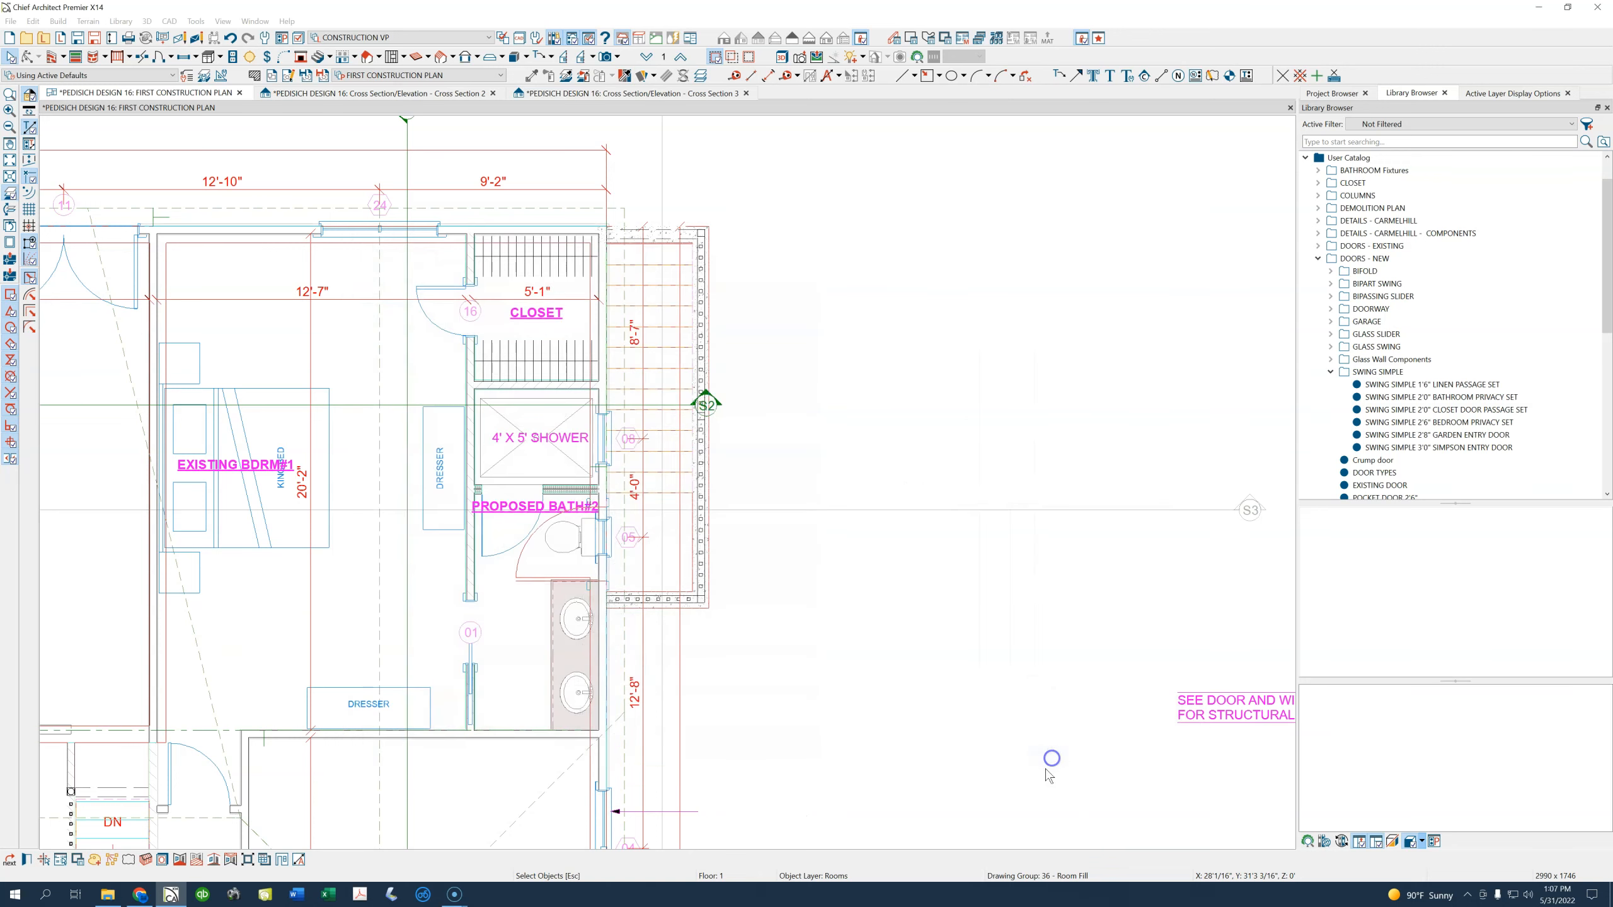
click(583, 93)
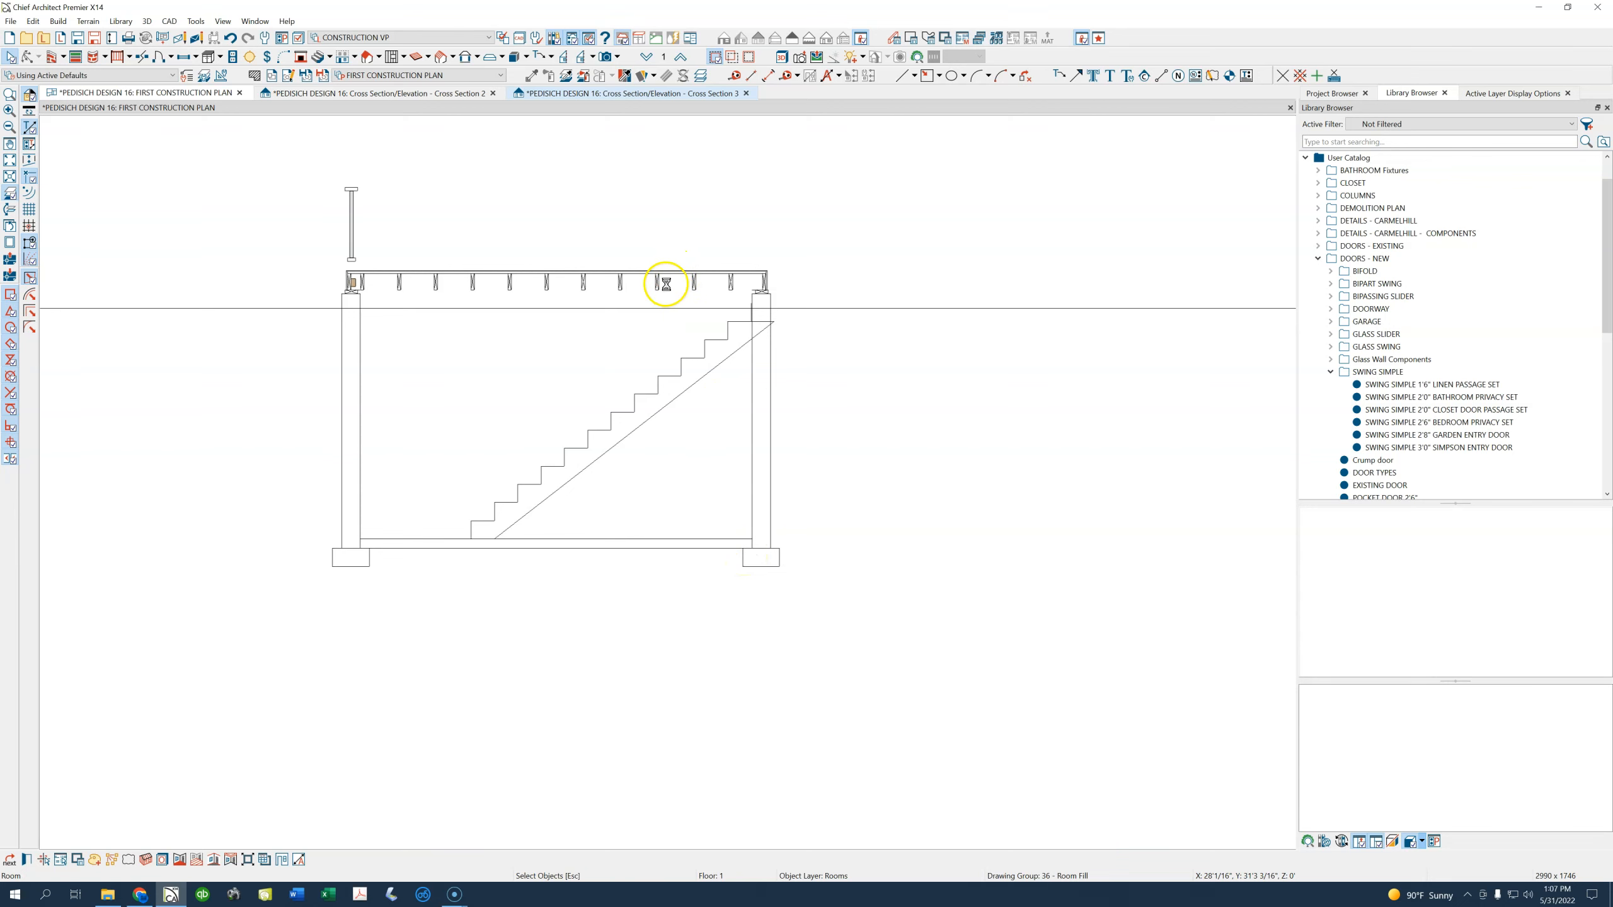
middle_drag(492, 213, 513, 287)
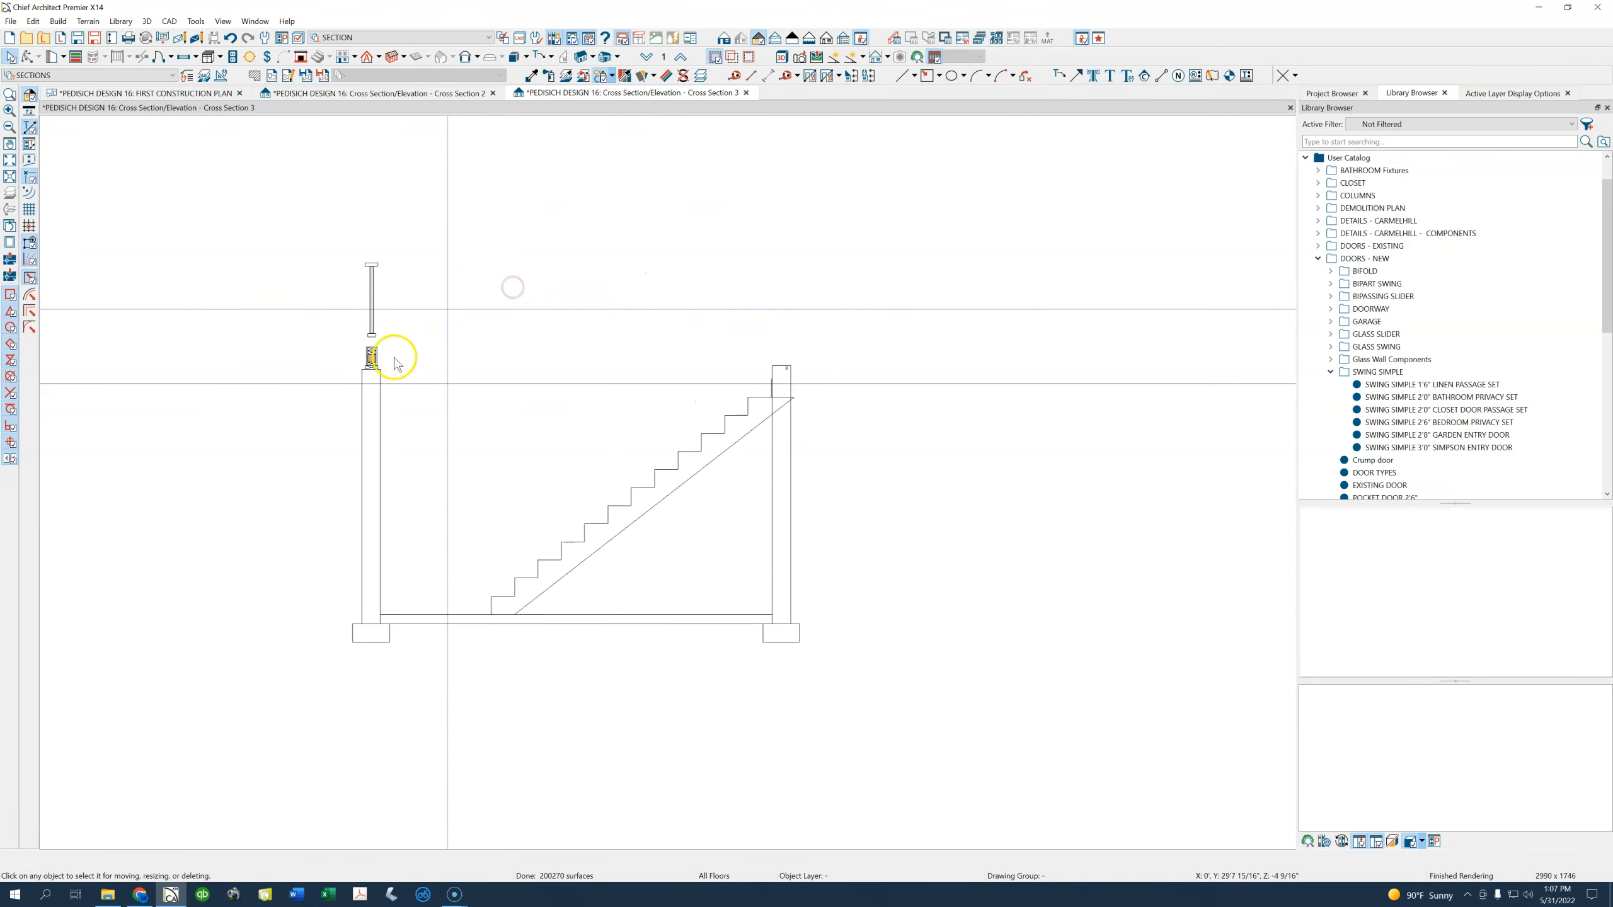
Create a Perspective Full Overview and examine the stairwell's railings and walls from outside the house
click(617, 57)
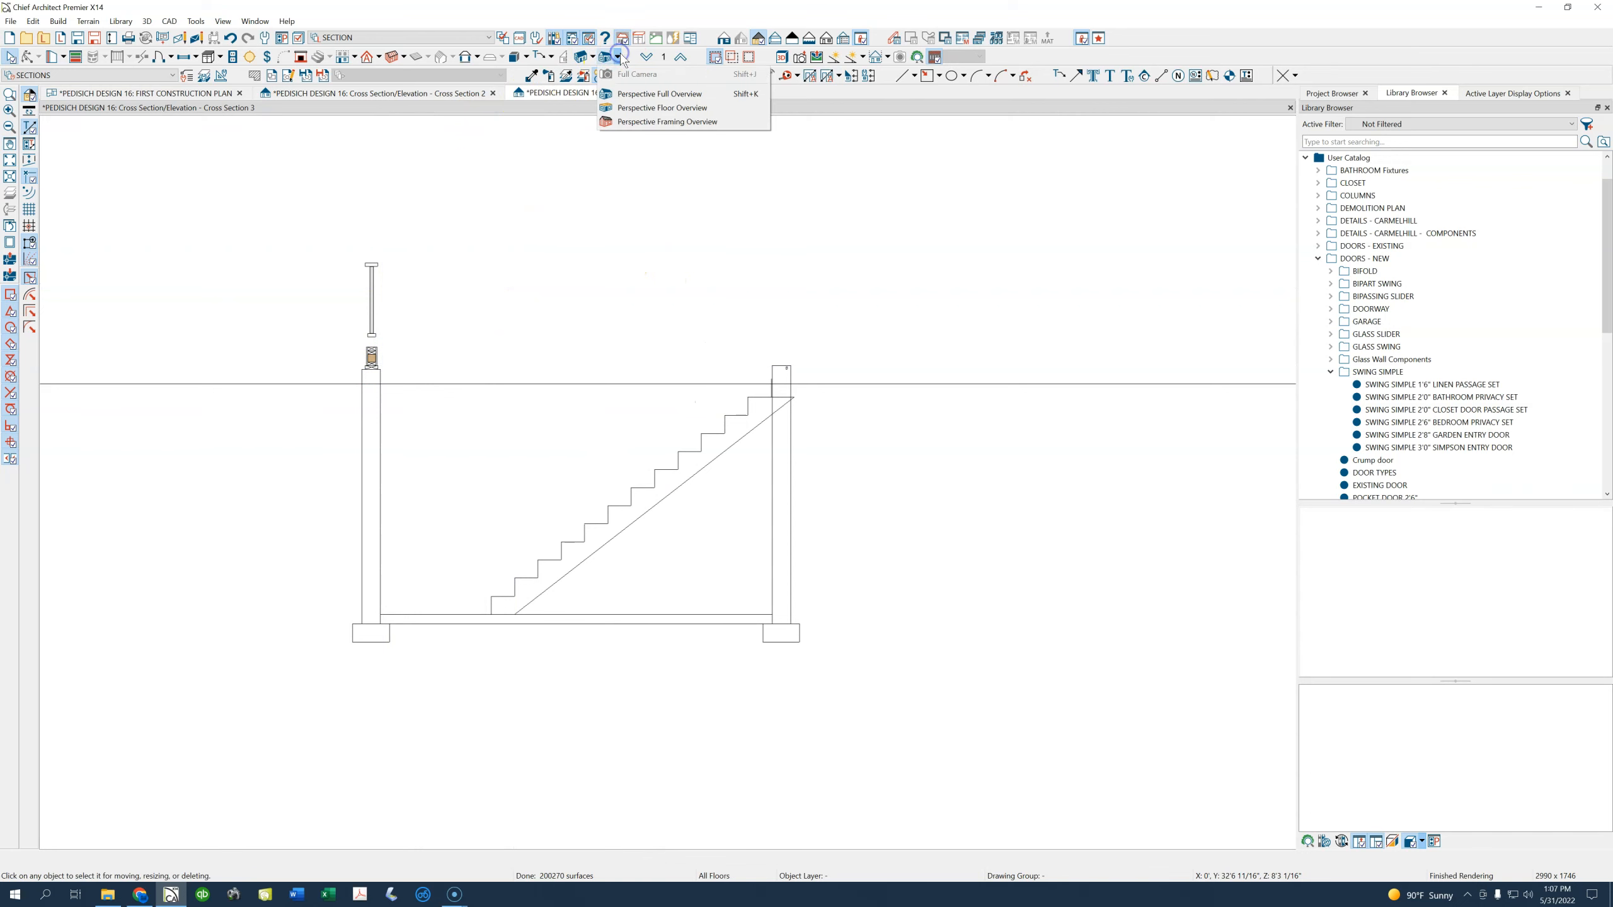
click(627, 95)
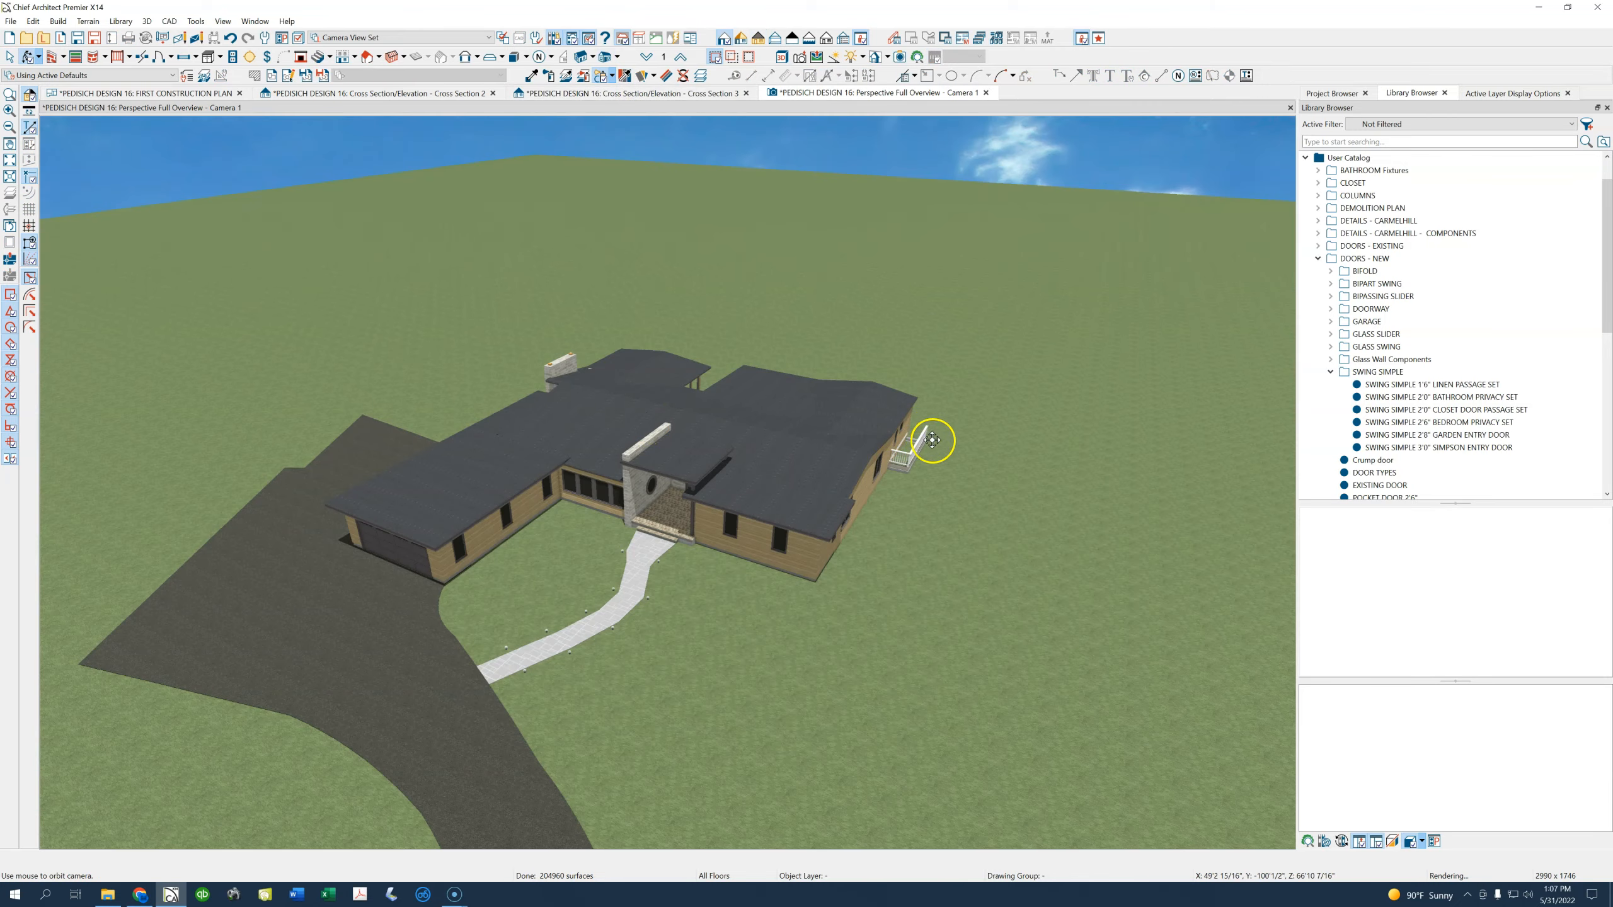
drag(843, 443, 811, 427)
scroll(971, 540, up, 5)
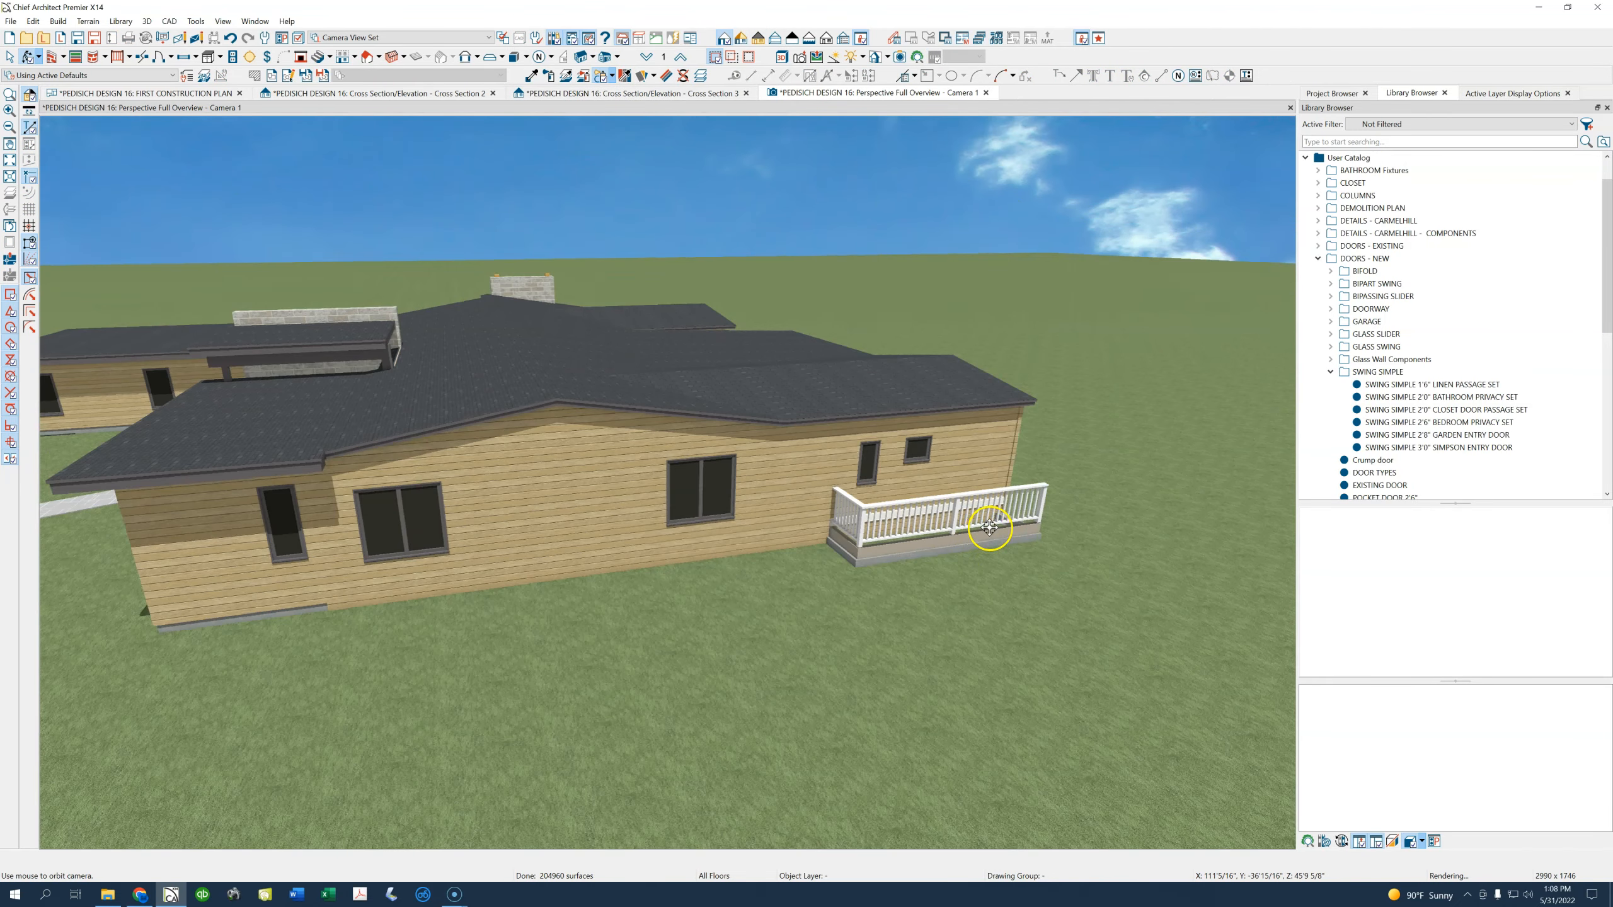
drag(1009, 500, 848, 554)
scroll(847, 555, up, 3)
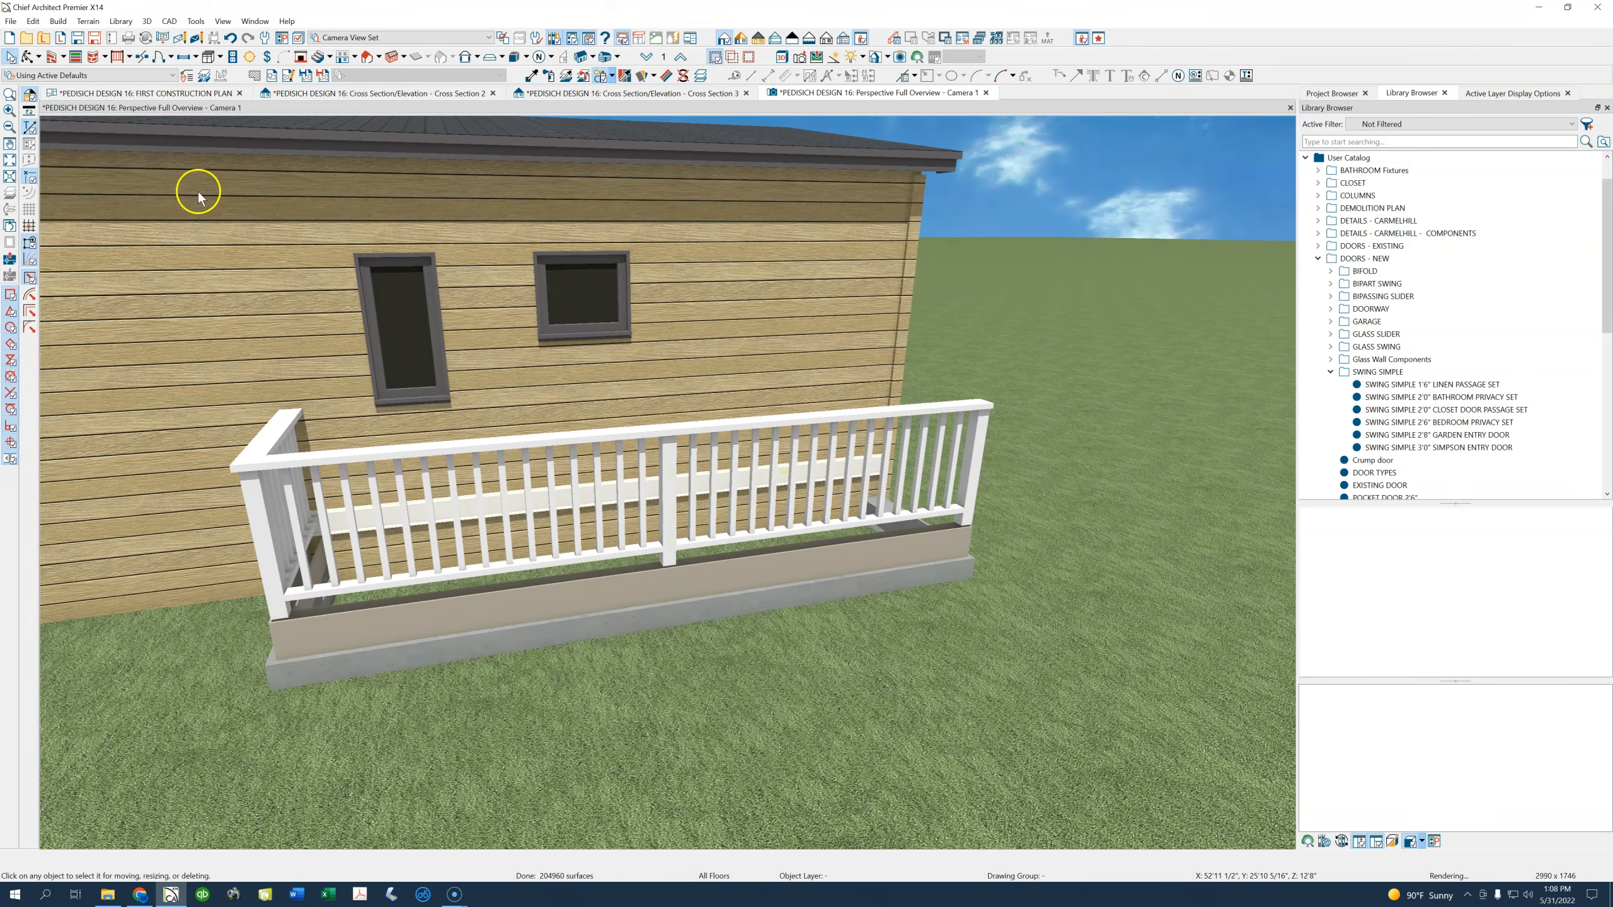
click(27, 57)
drag(584, 470, 605, 451)
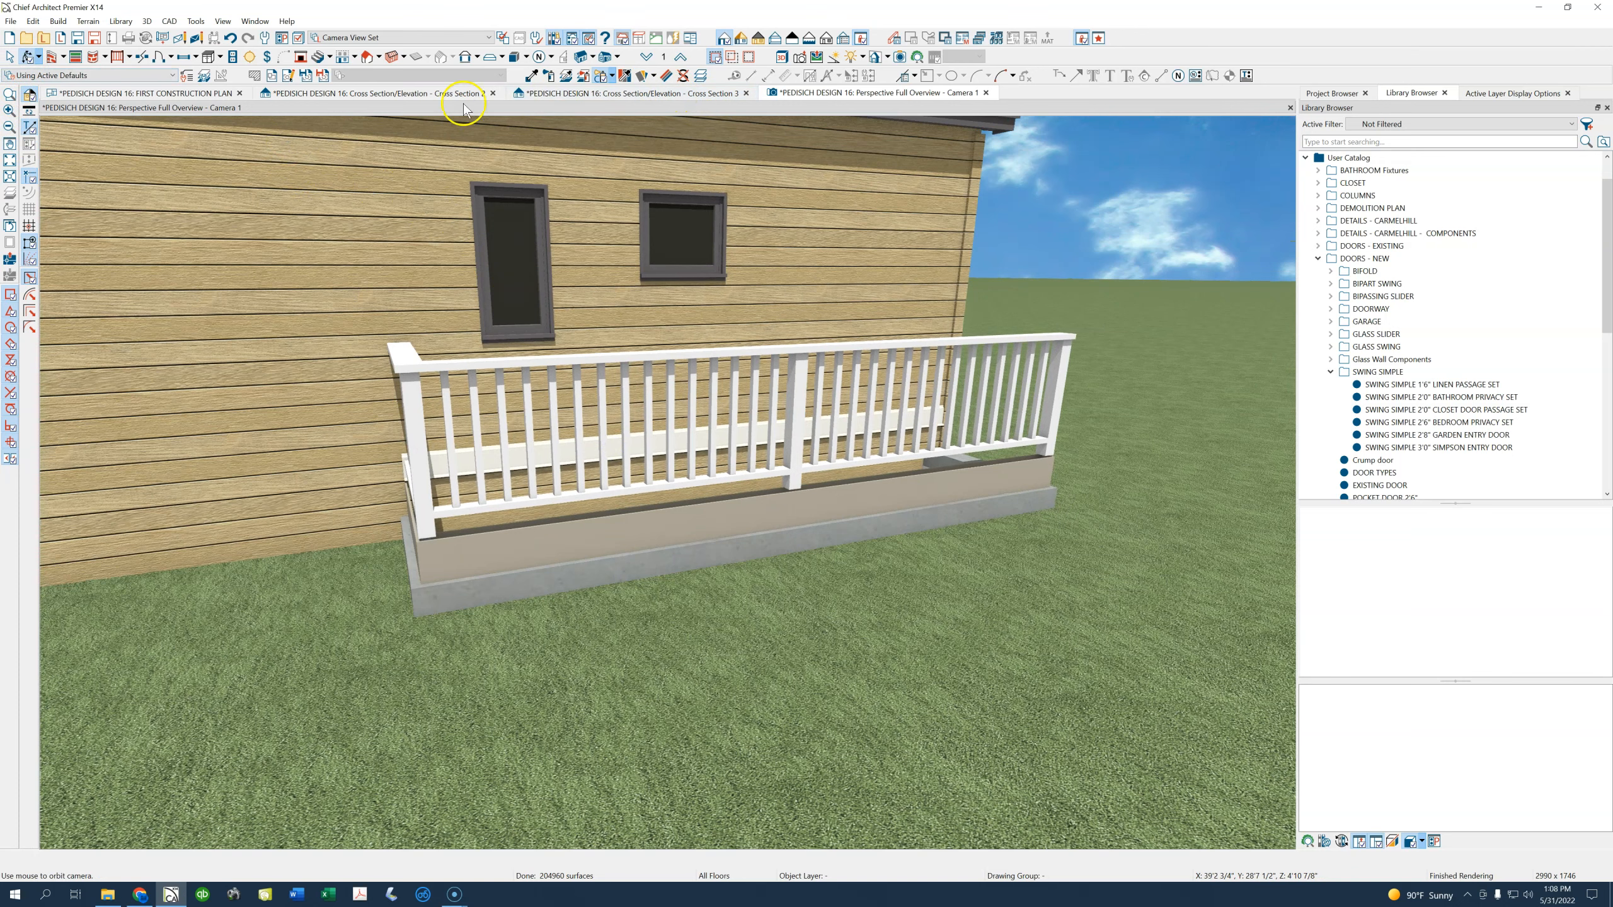
Move the dimension line running through the stairwell in the first floor plan outward beyond the outer railing
click(210, 94)
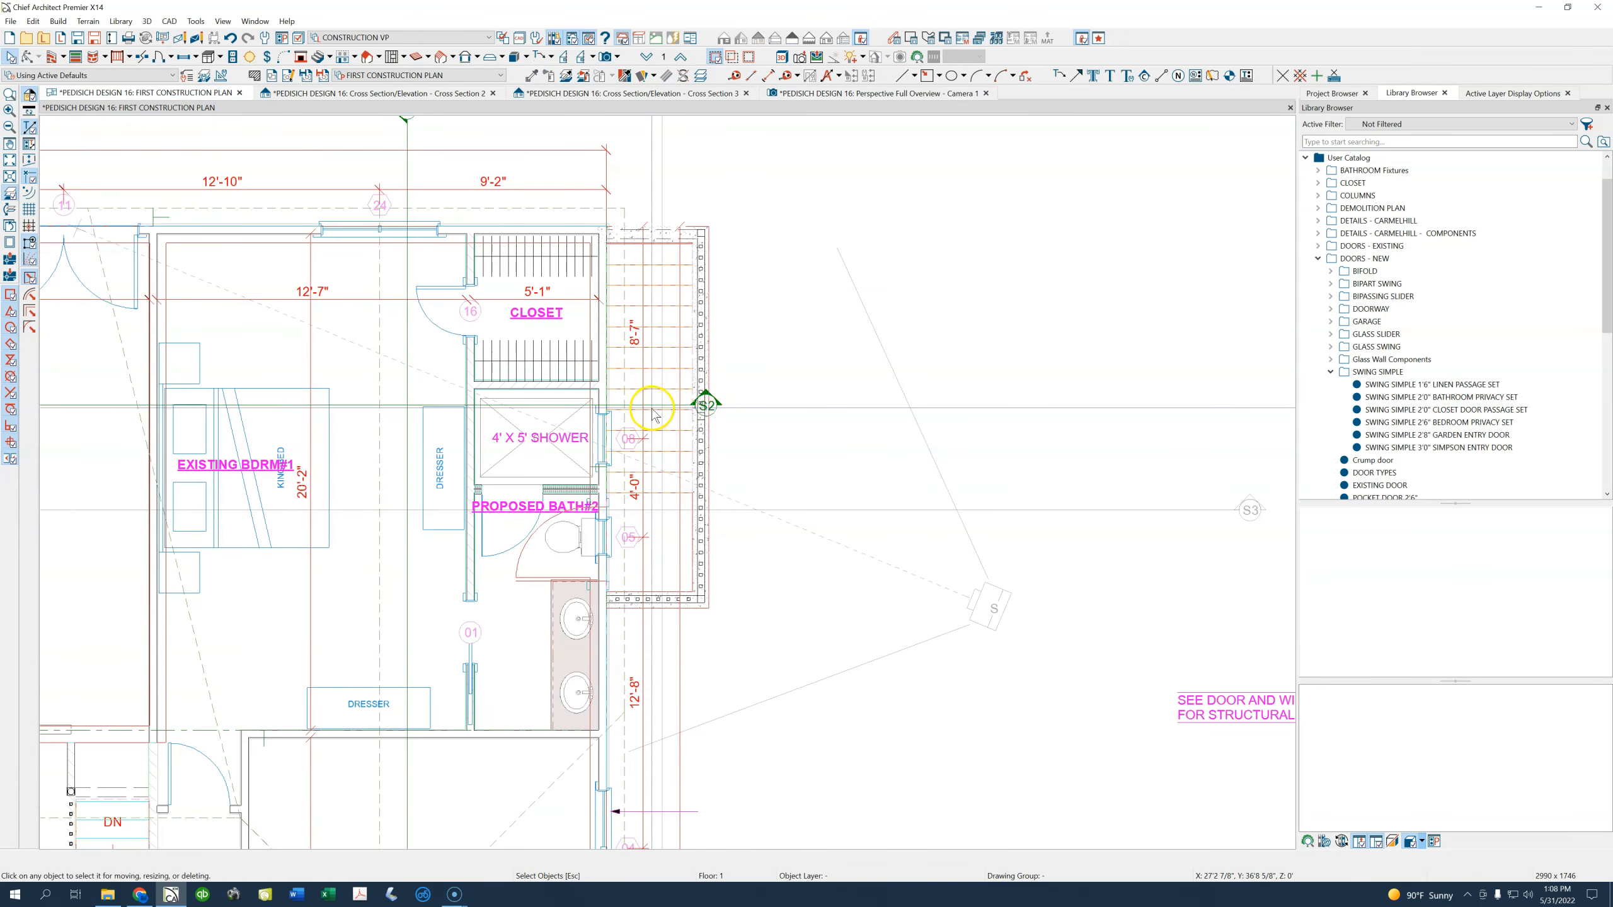
click(674, 548)
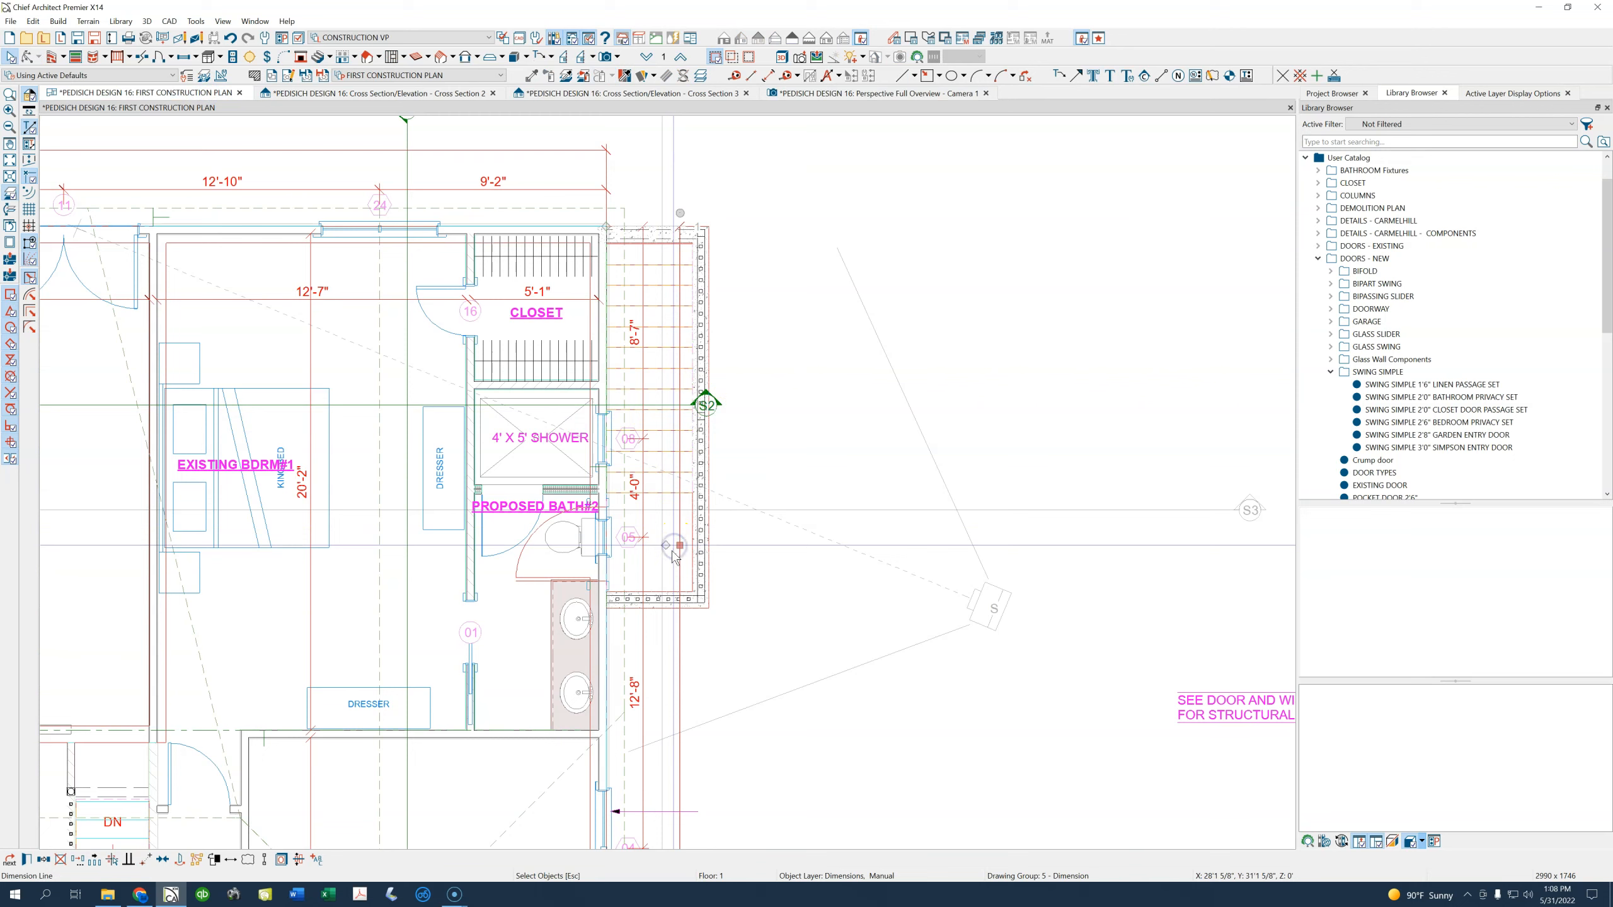
double_click(675, 554)
key(Escape)
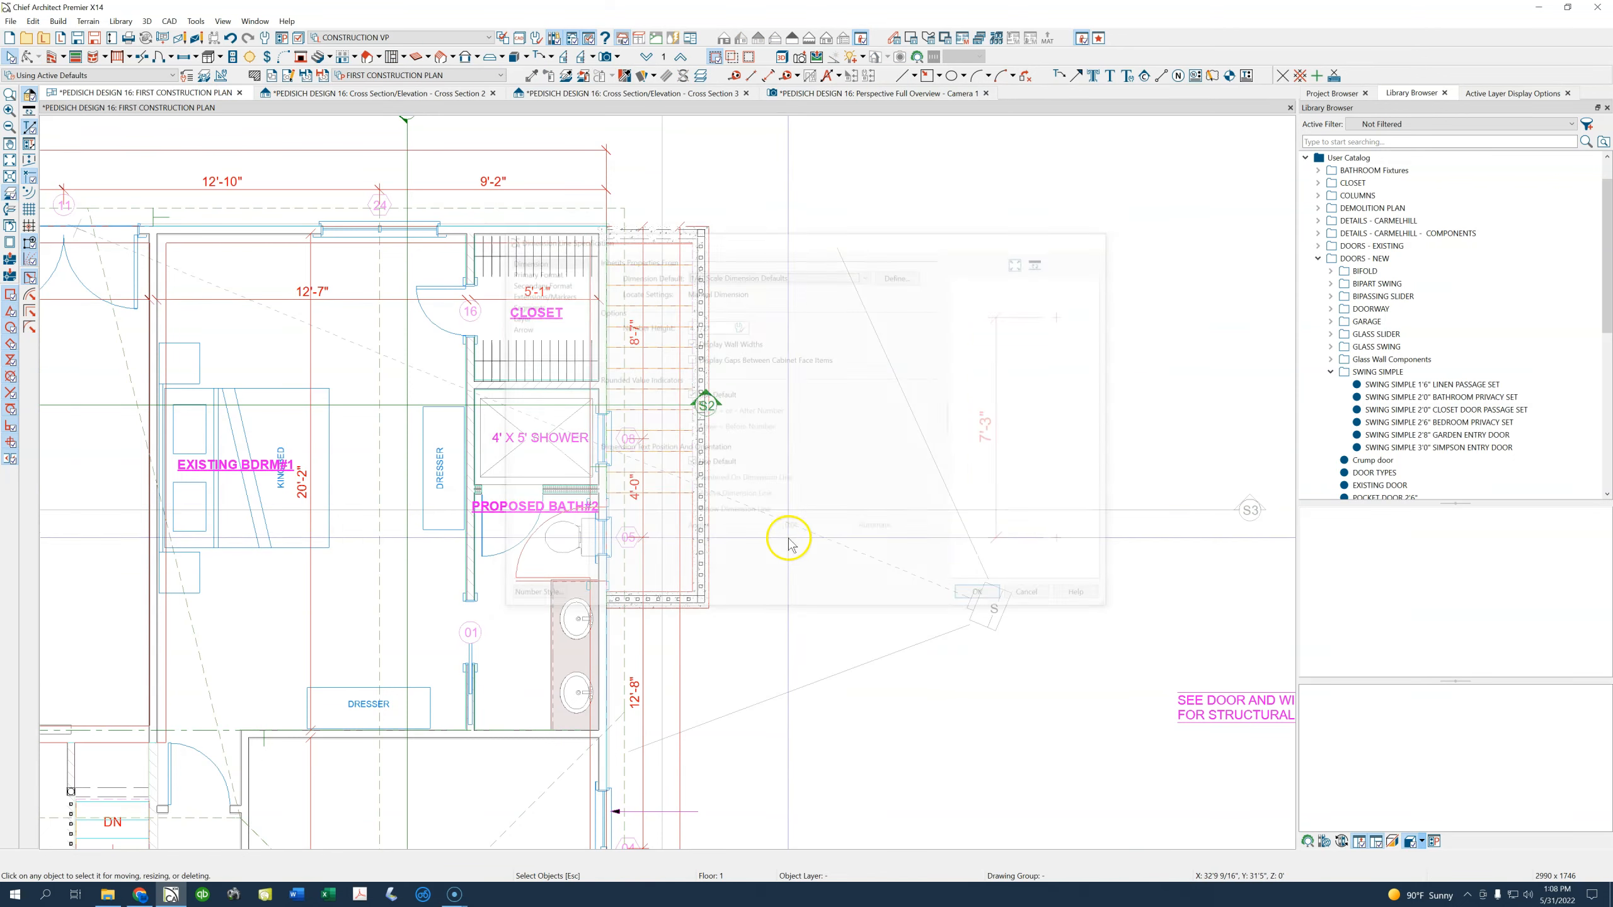
scroll(699, 536, up, 4)
click(655, 545)
drag(655, 545, 765, 585)
Set the stairwell room type to Open Below, turn off its flat ceiling and roof, and bring up the perspective overview
click(634, 598)
double_click(677, 424)
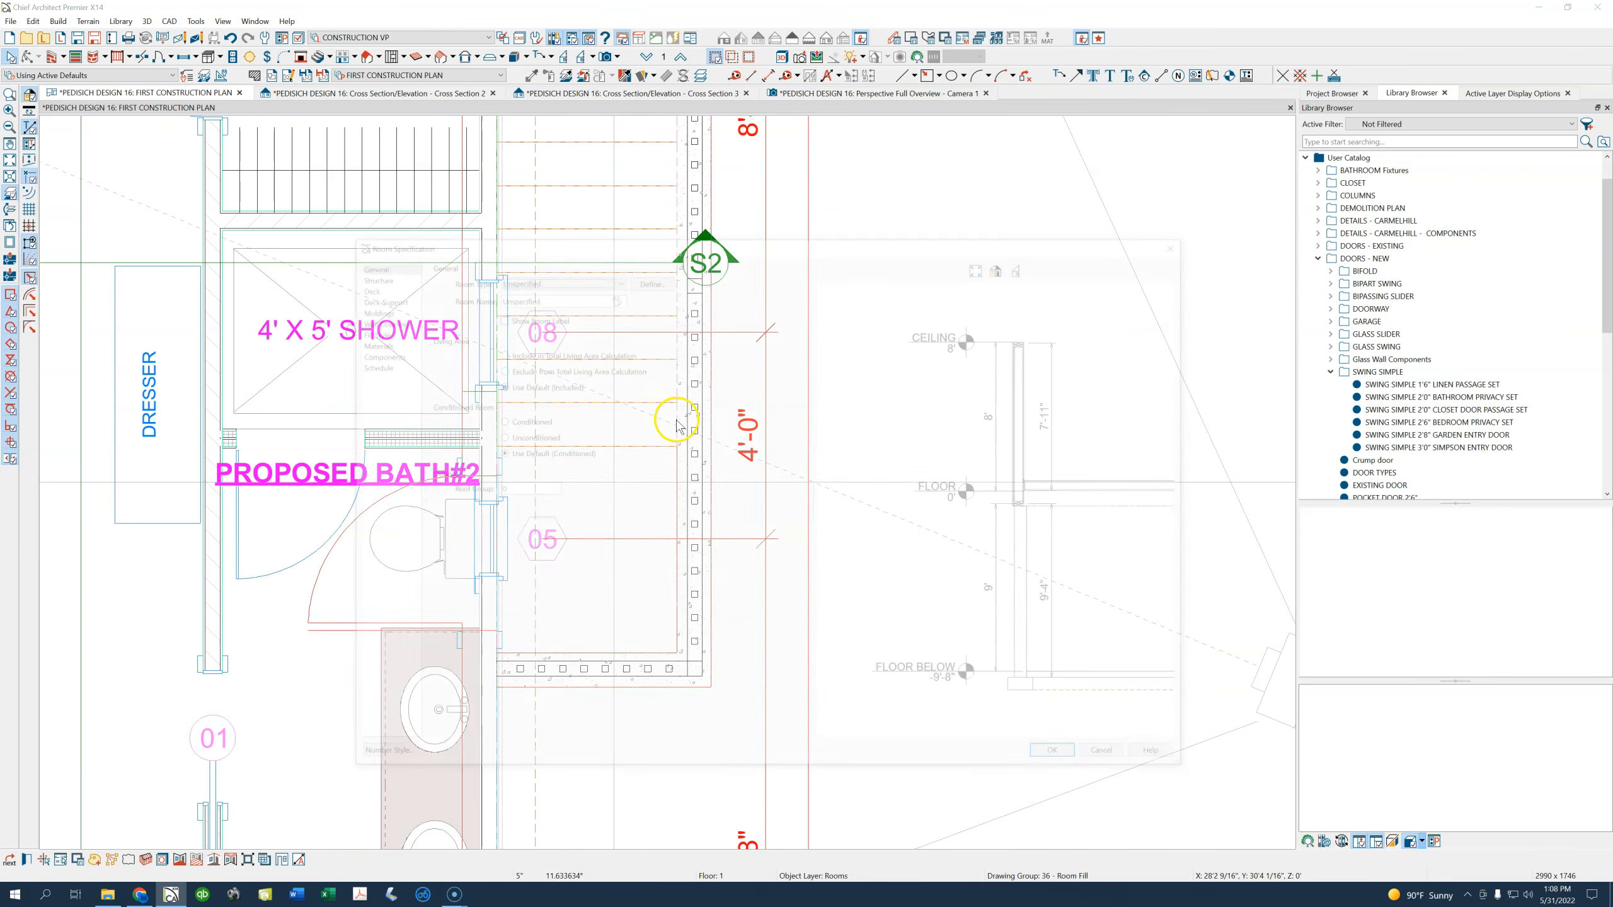
click(514, 272)
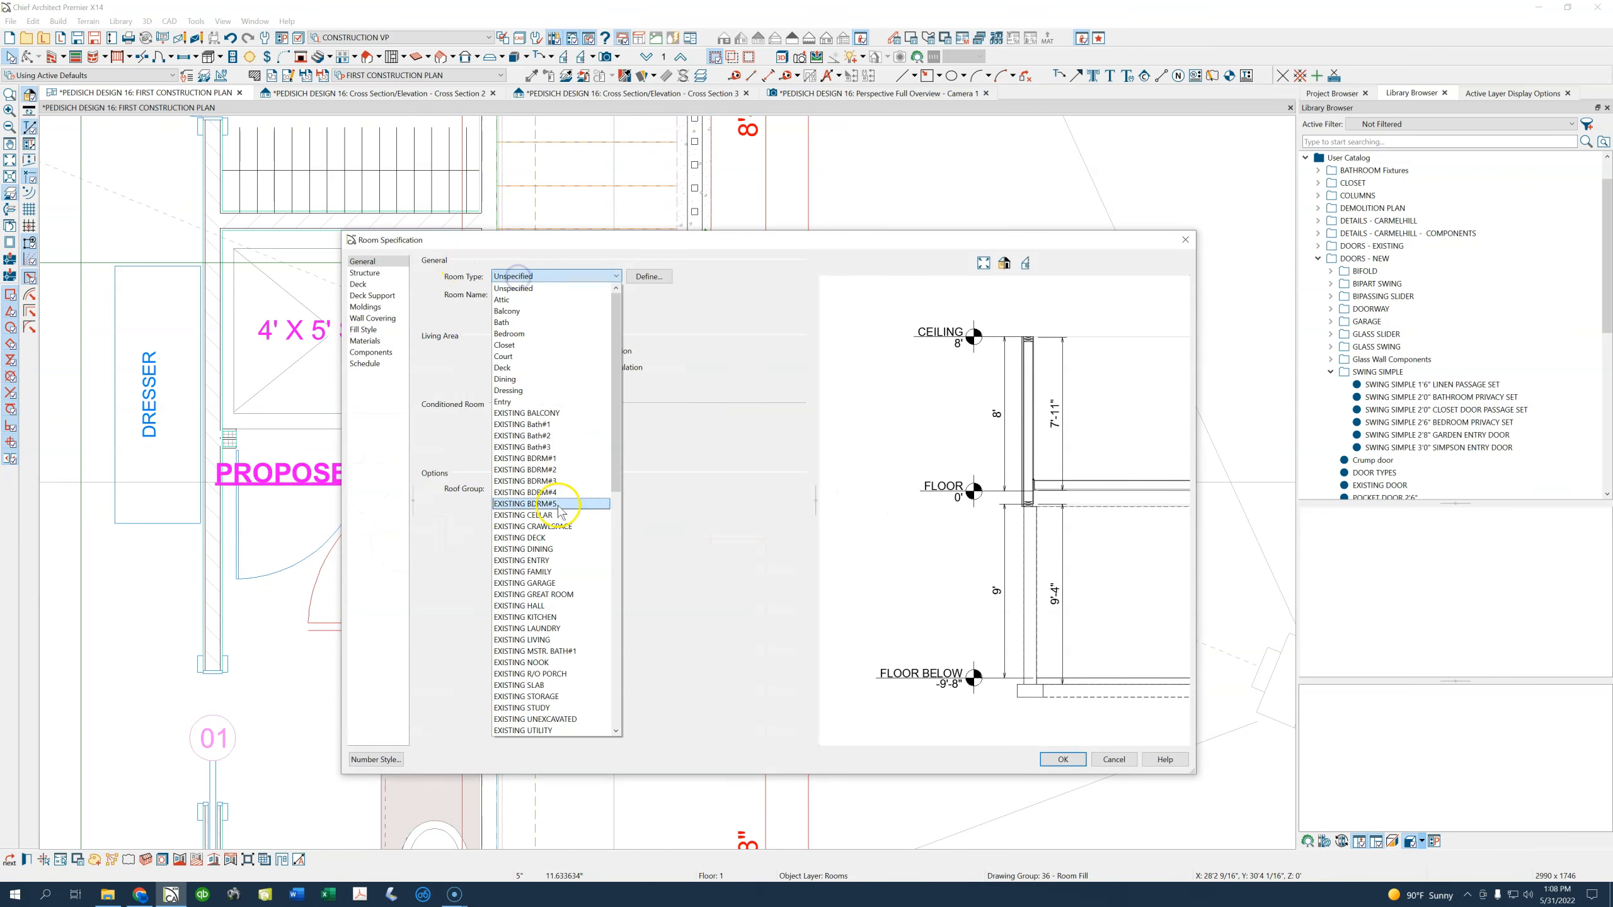
scroll(559, 521, down, 3)
scroll(559, 655, down, 4)
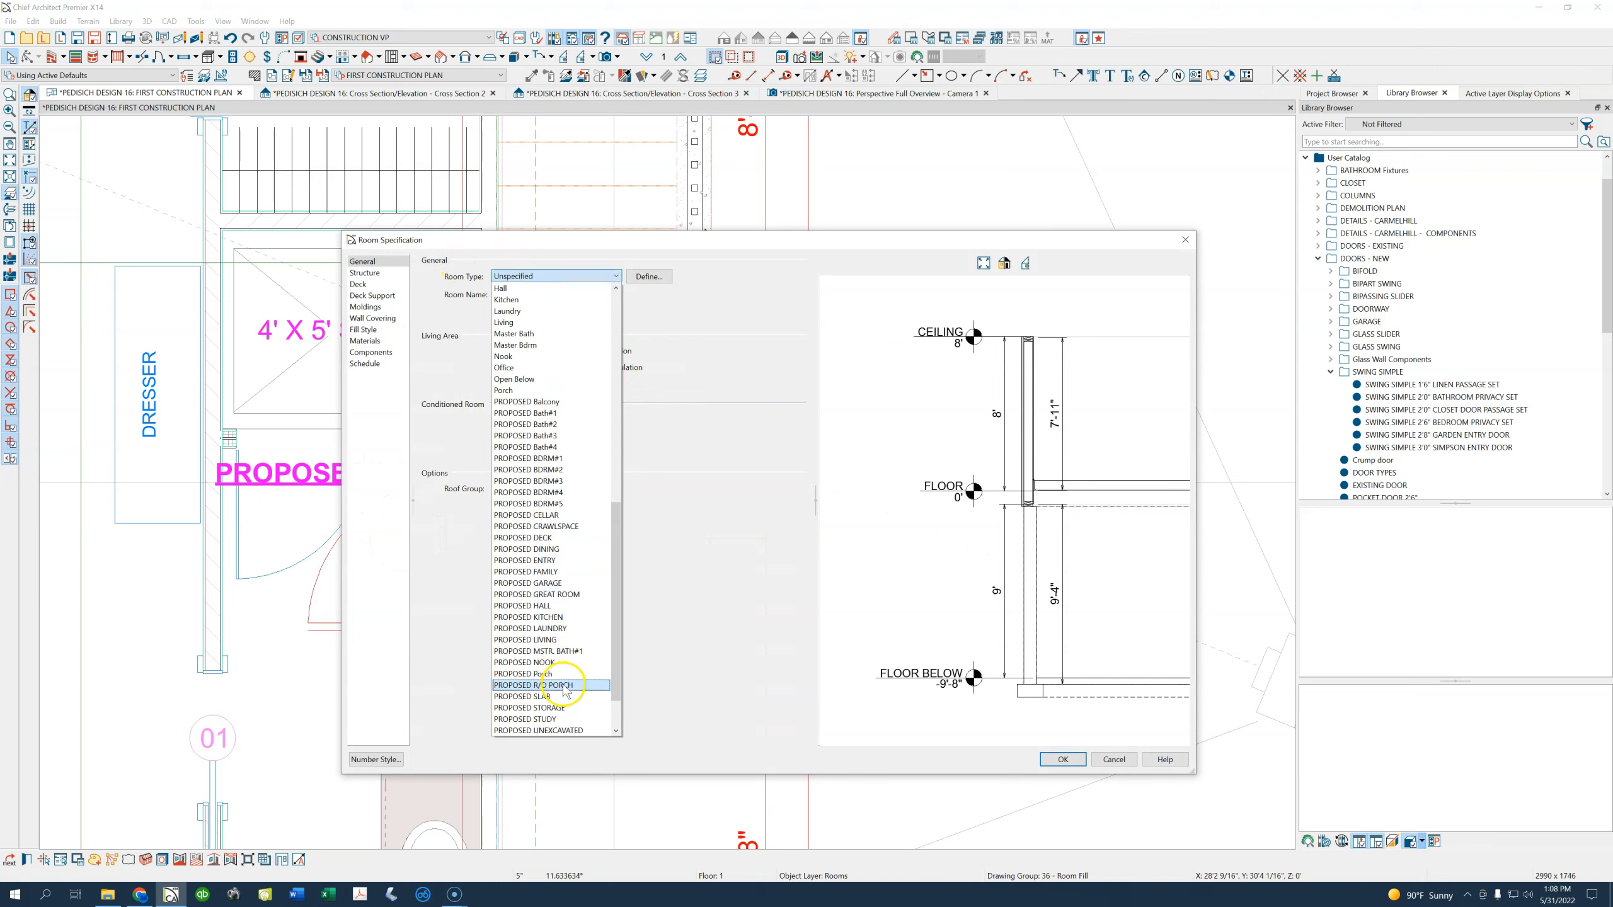
click(519, 380)
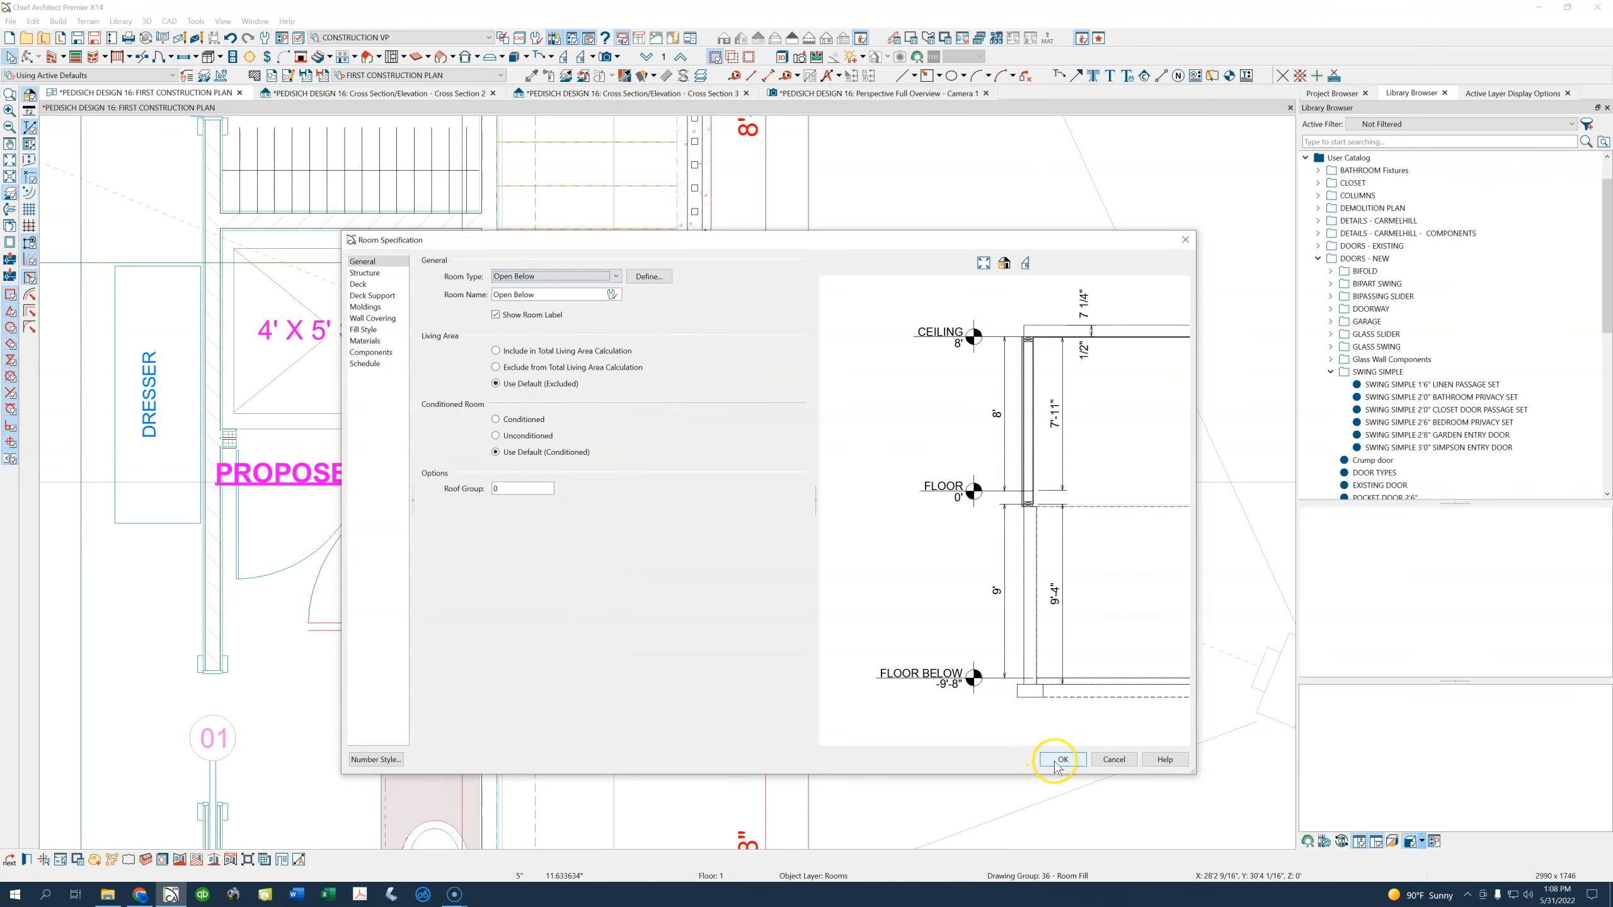
click(380, 273)
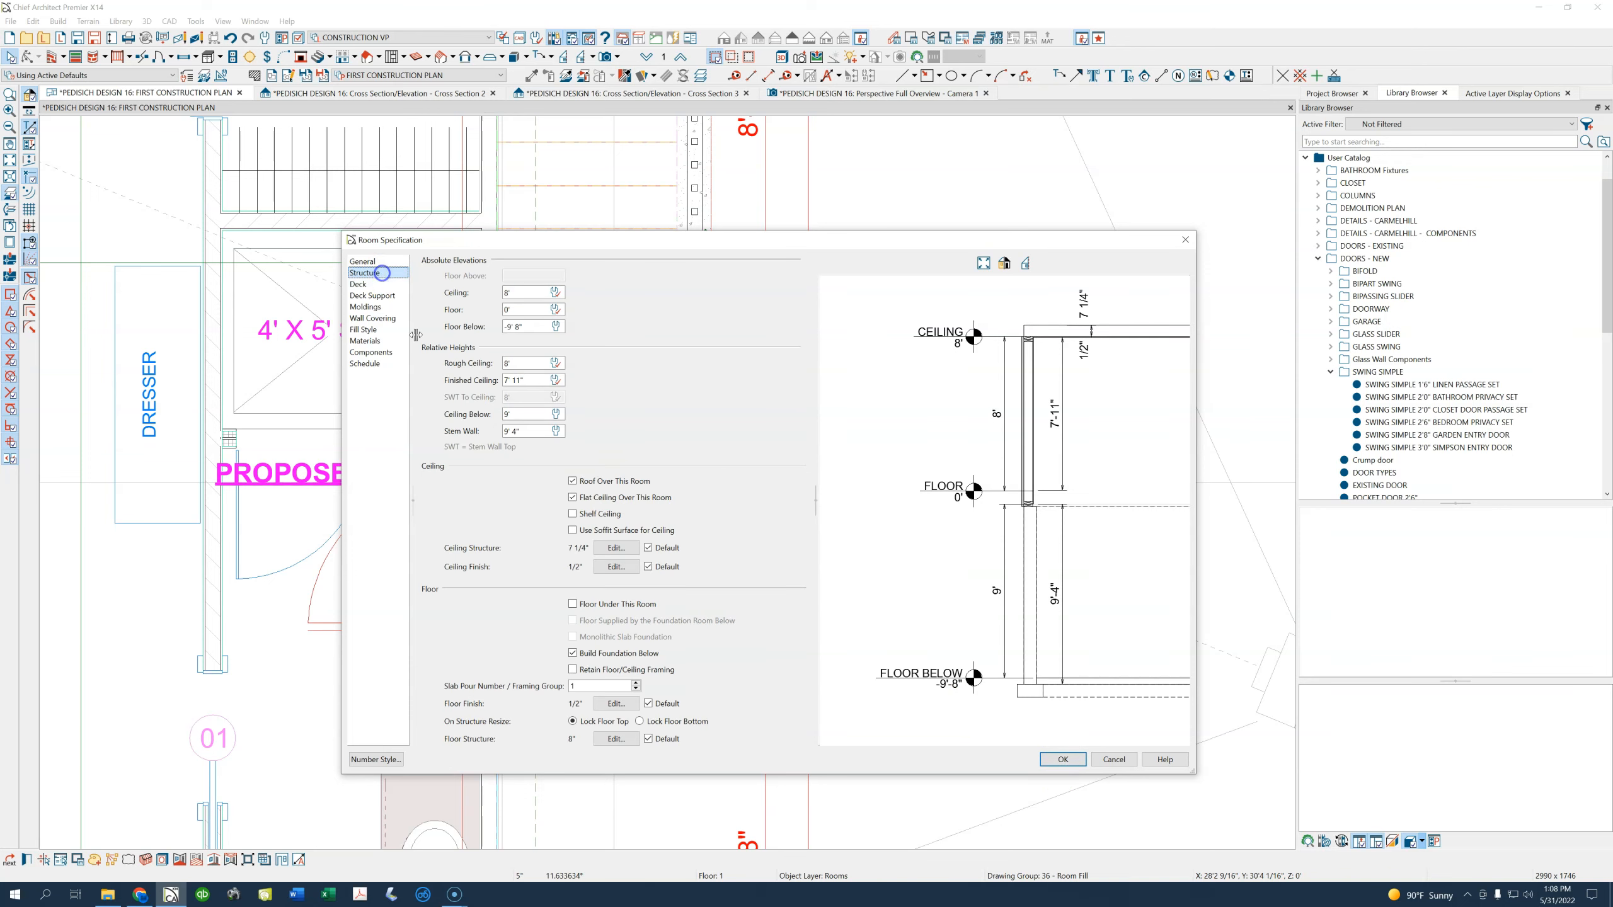
click(586, 496)
click(584, 482)
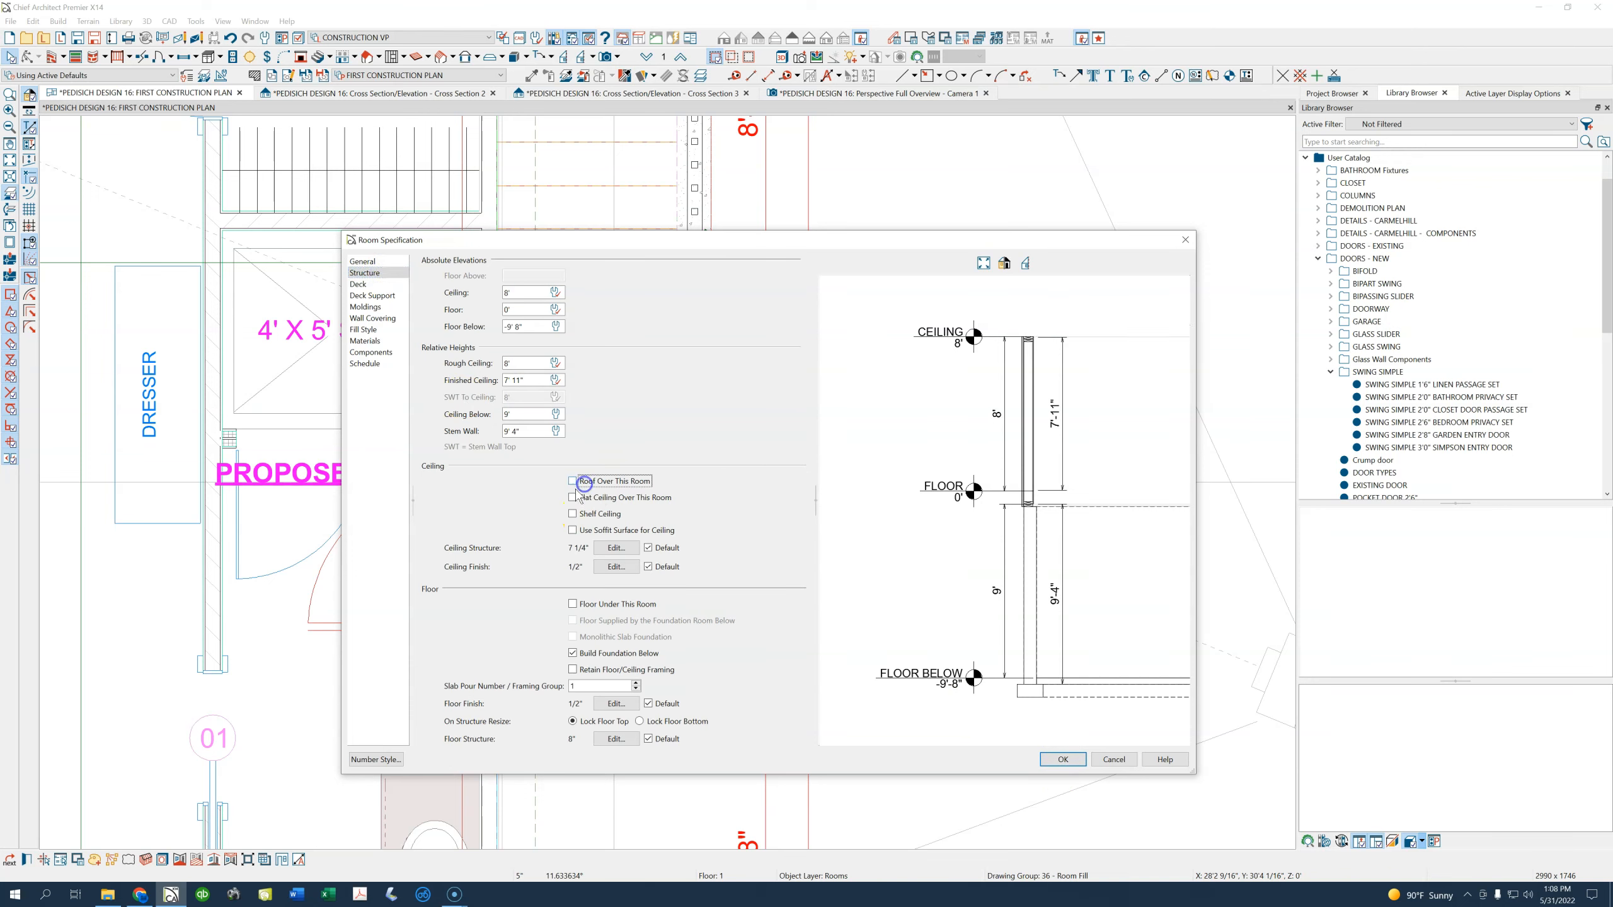
click(1057, 758)
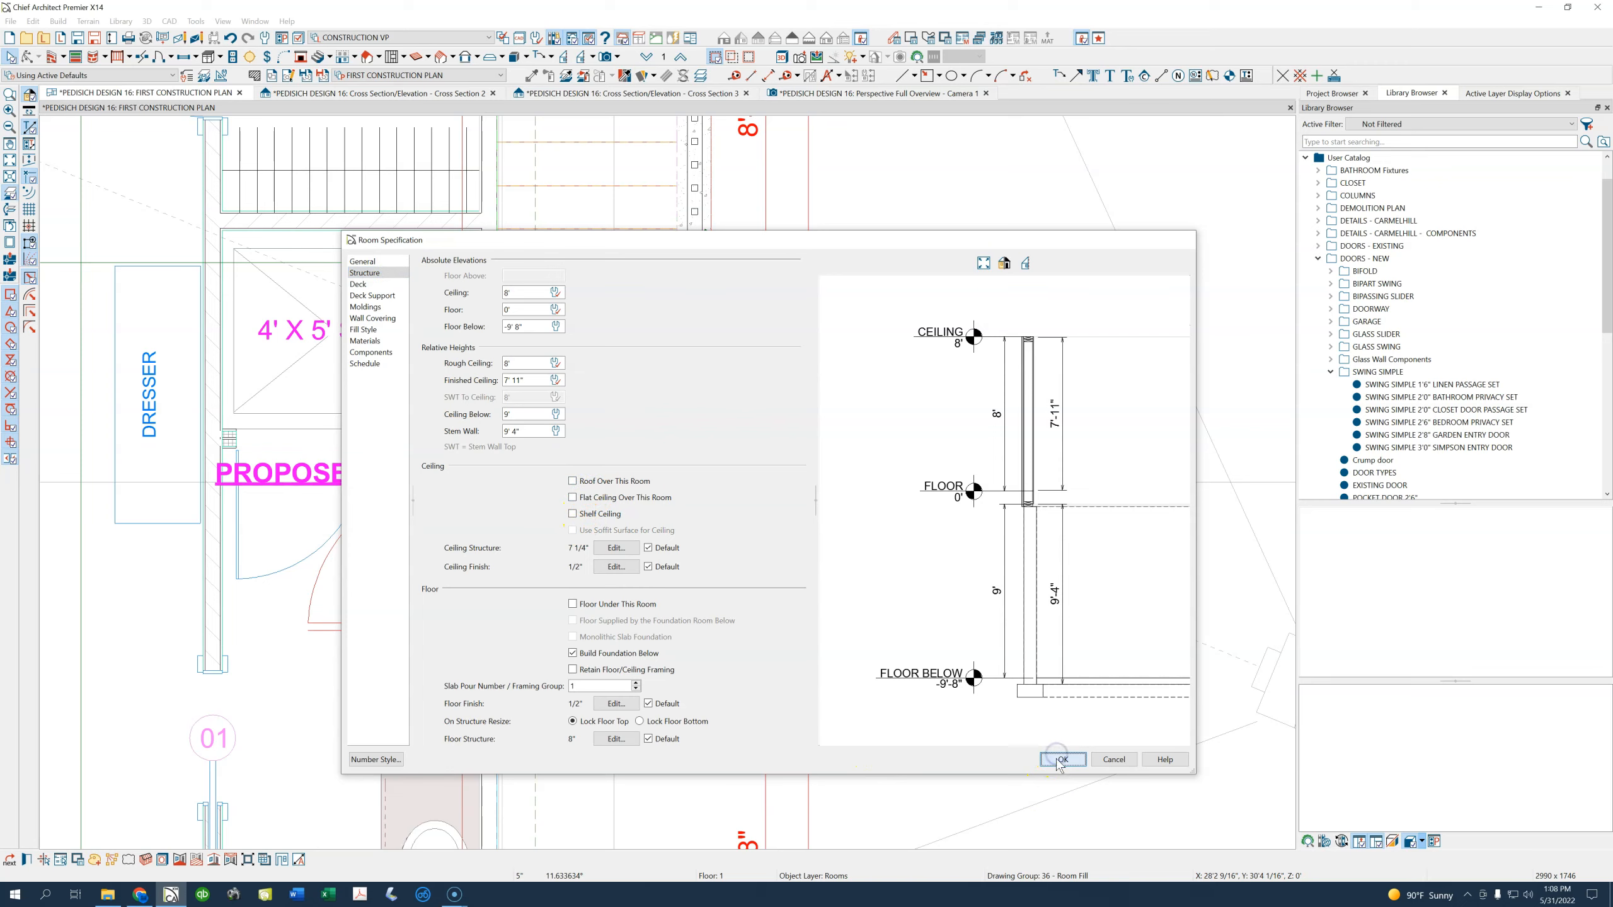
click(838, 94)
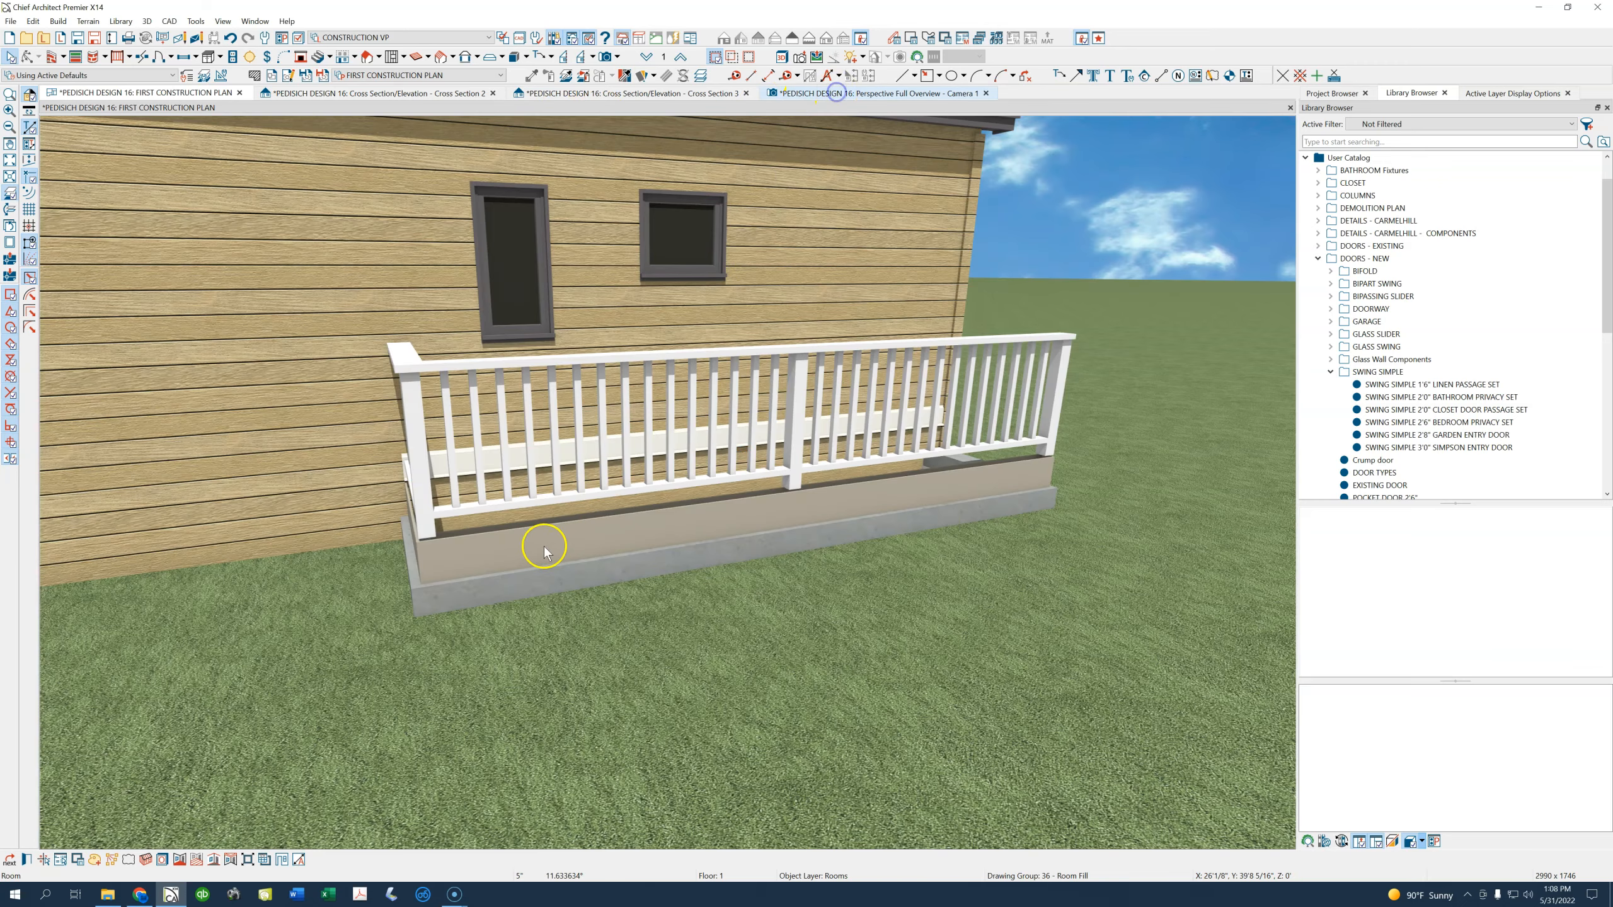
Remove both material layers, plywood and fir framing, from the floor structure of the first-floor Open Below stairwell room
drag(512, 550, 526, 262)
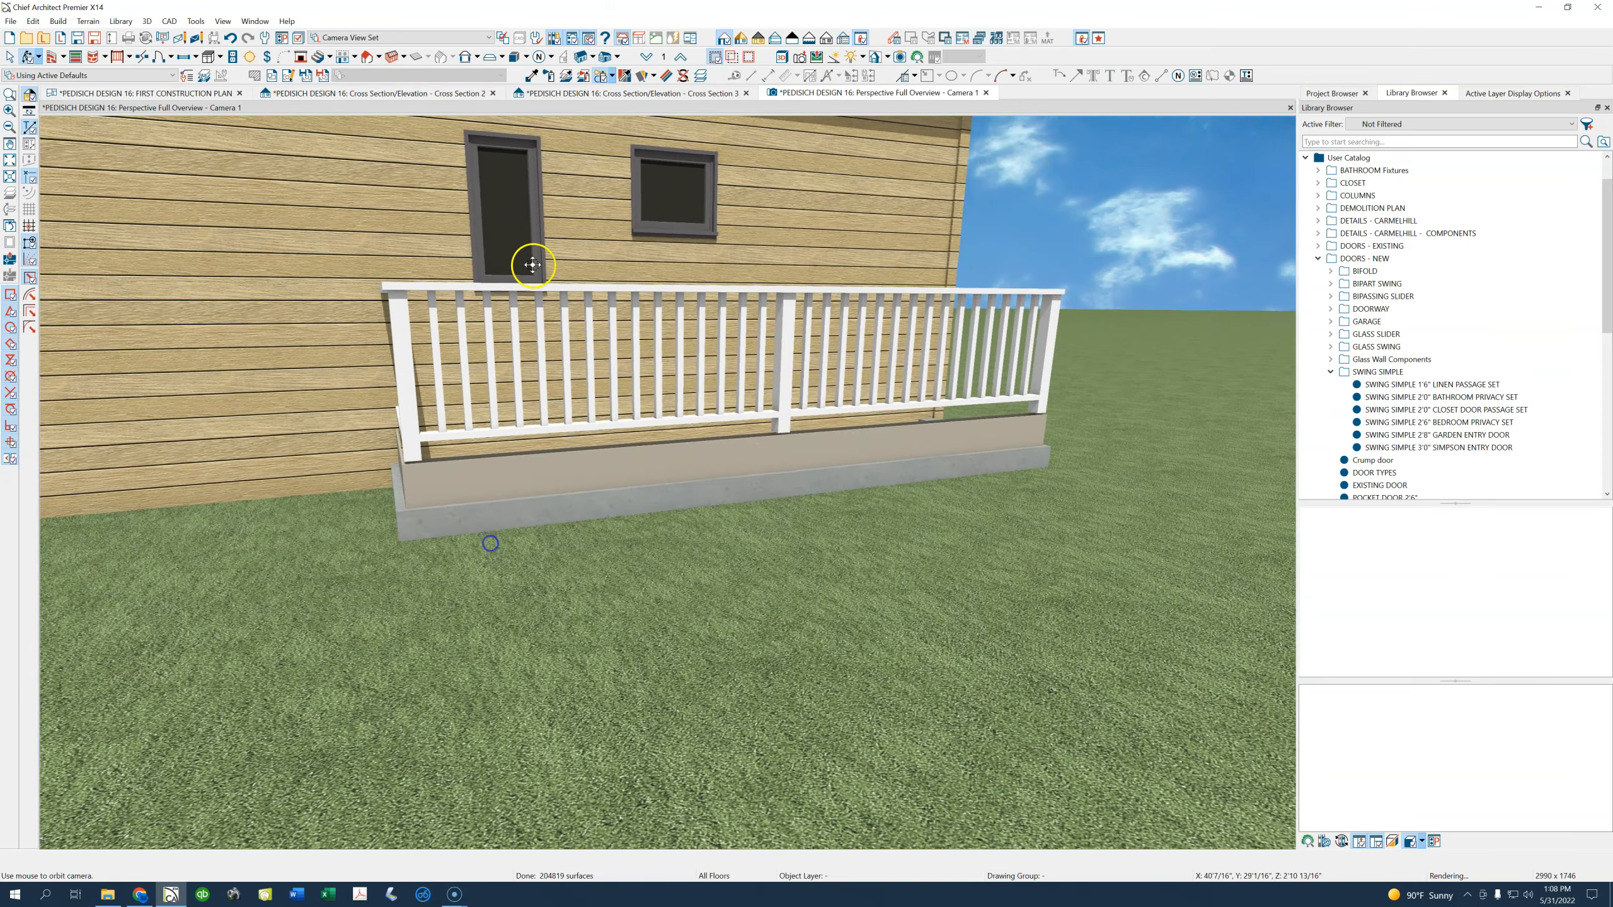
click(146, 92)
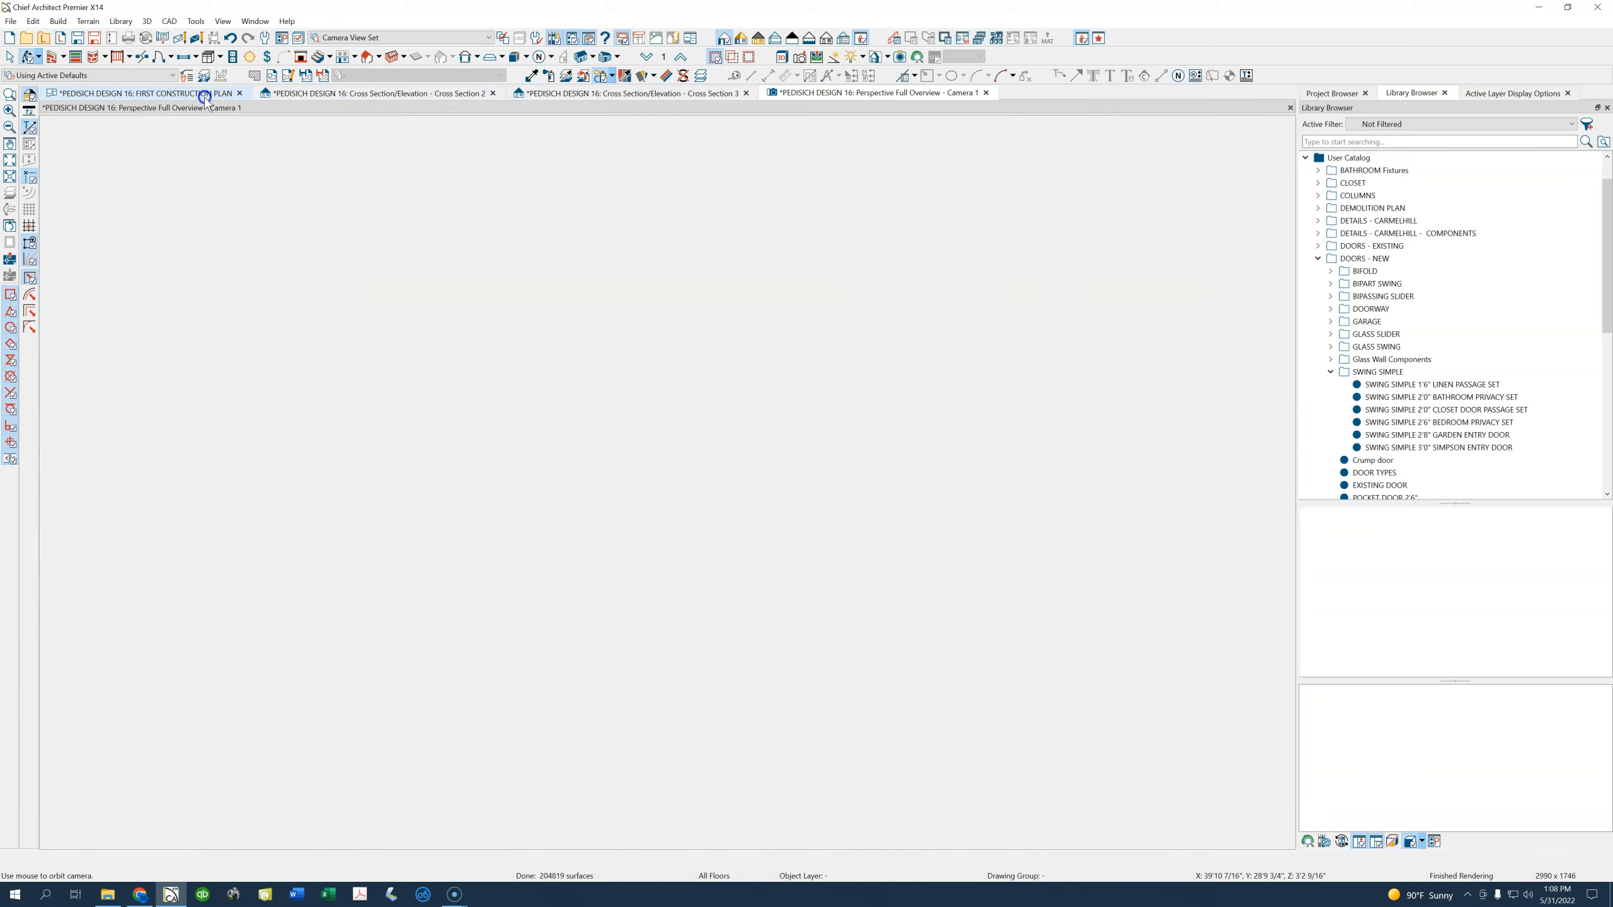
click(639, 496)
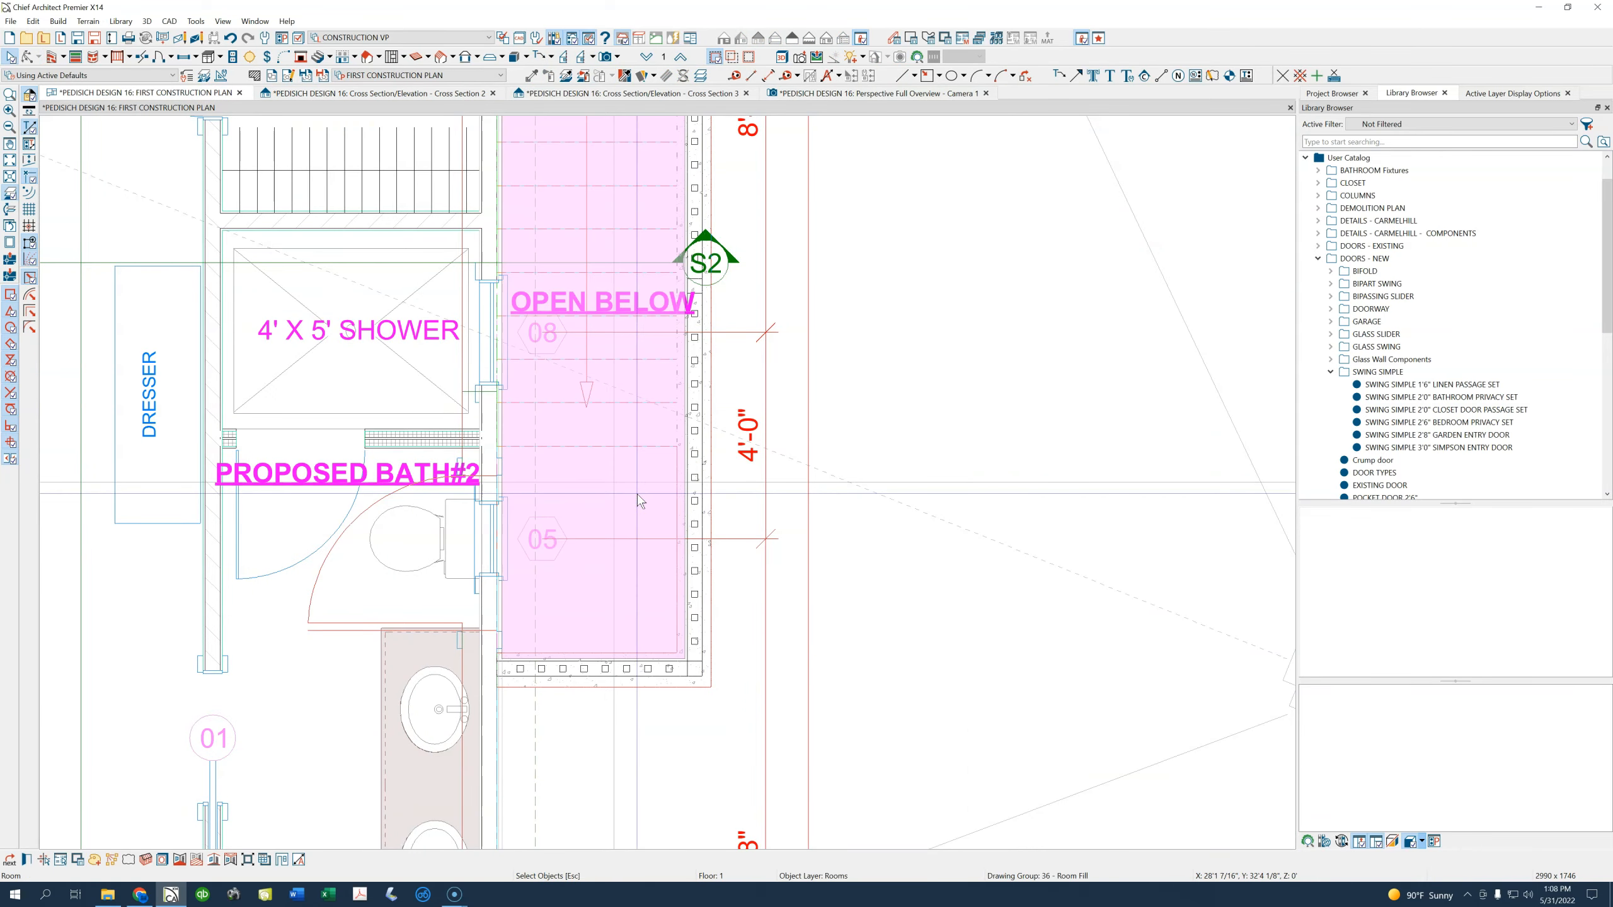
double_click(637, 495)
click(381, 273)
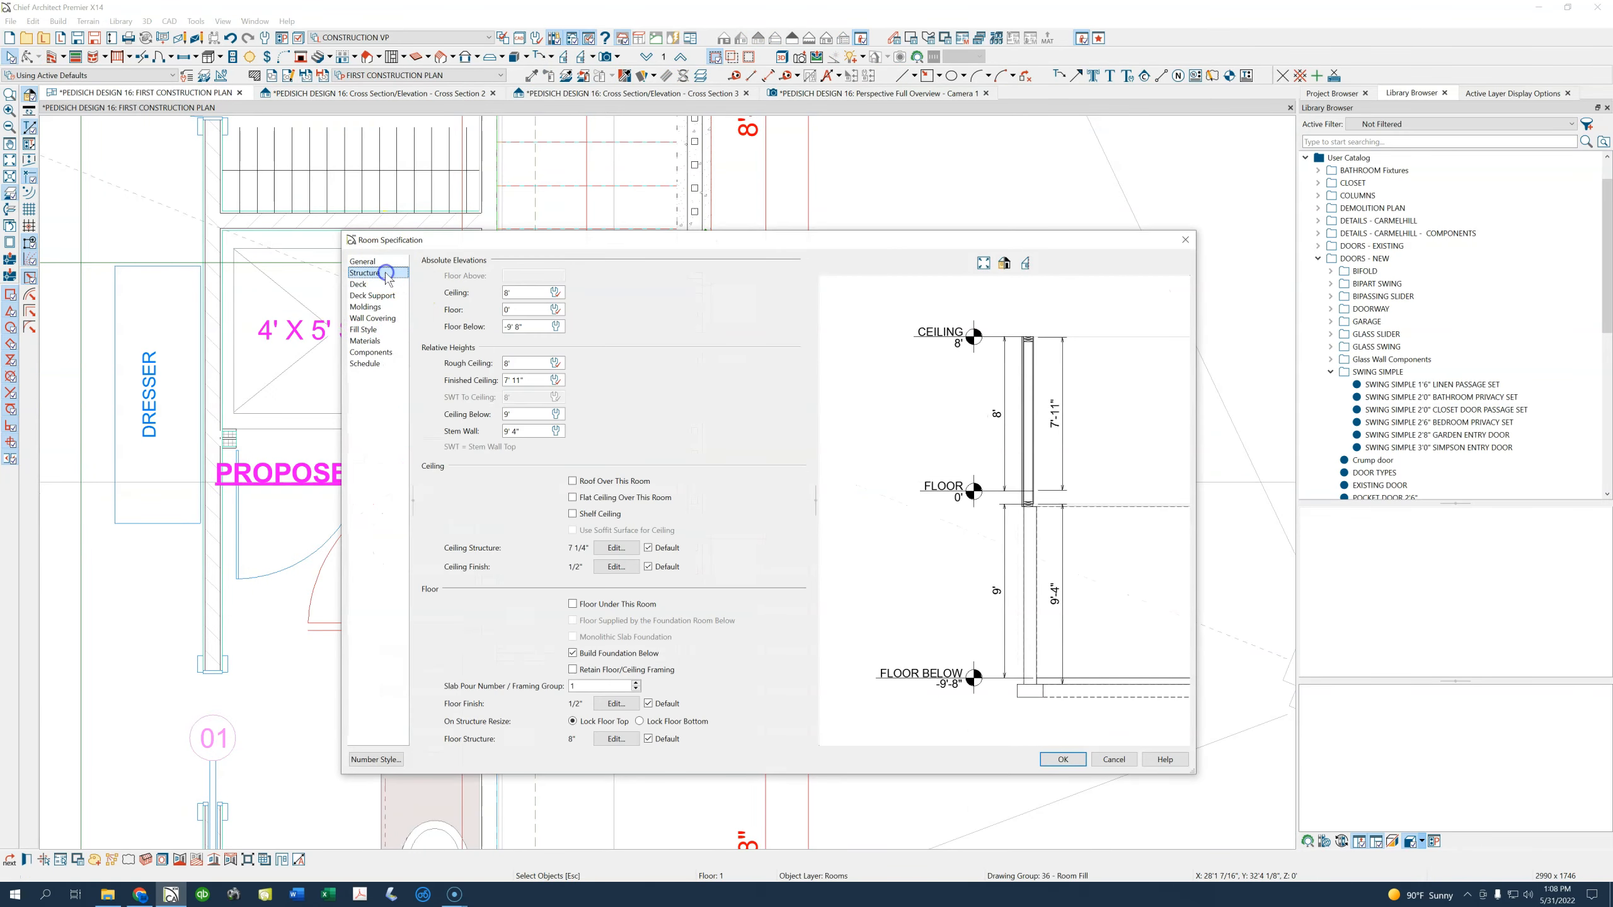
click(616, 738)
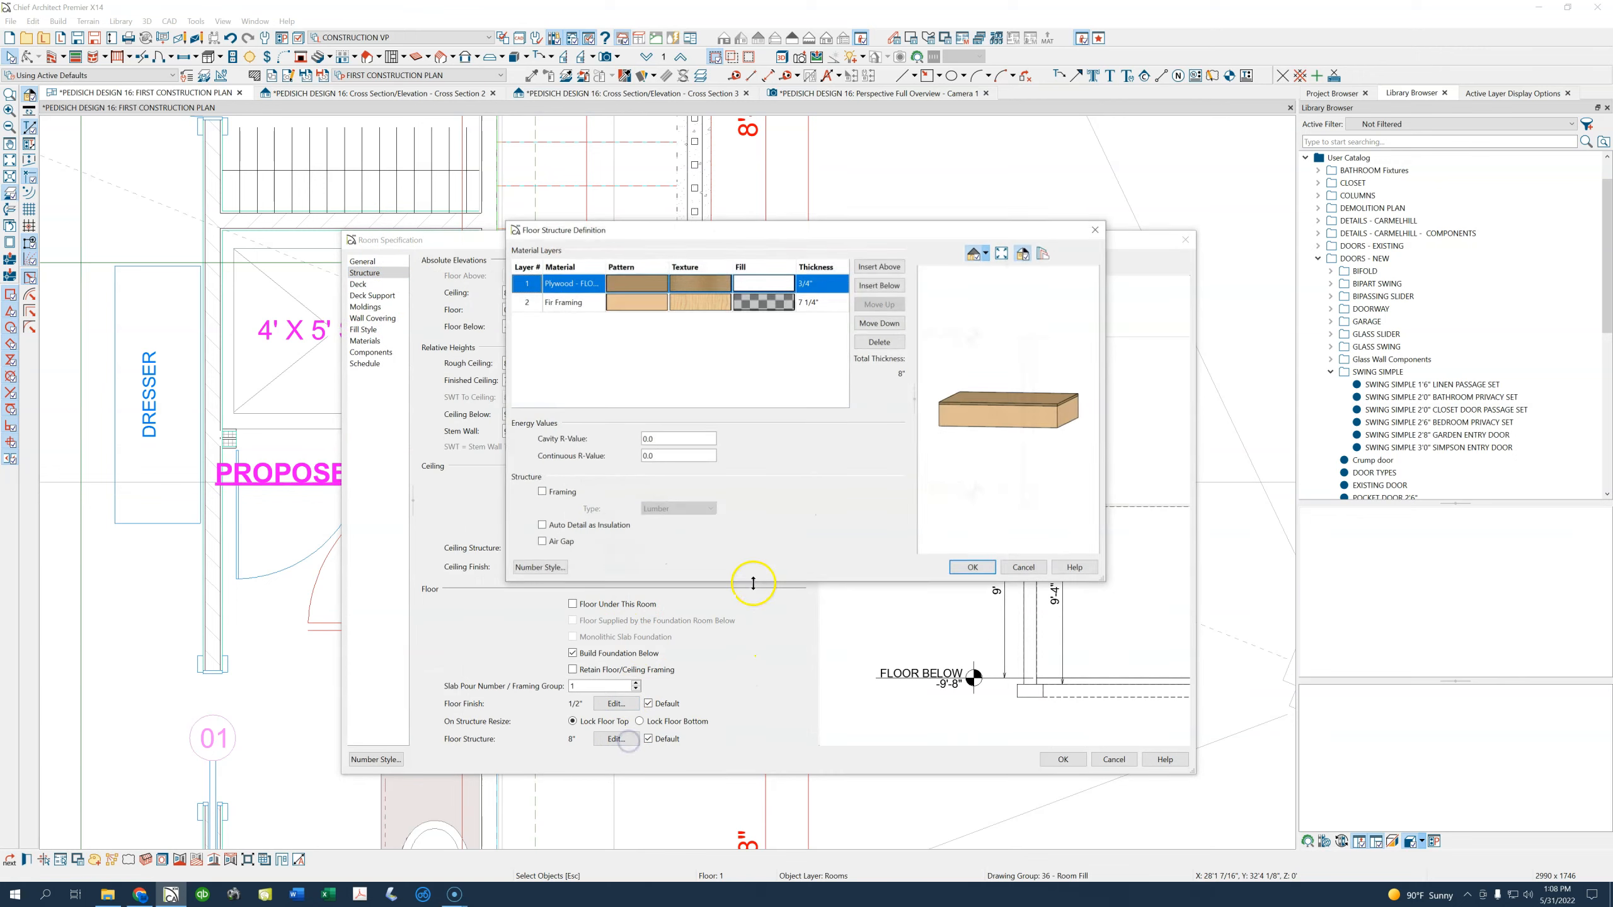
click(891, 343)
click(891, 343)
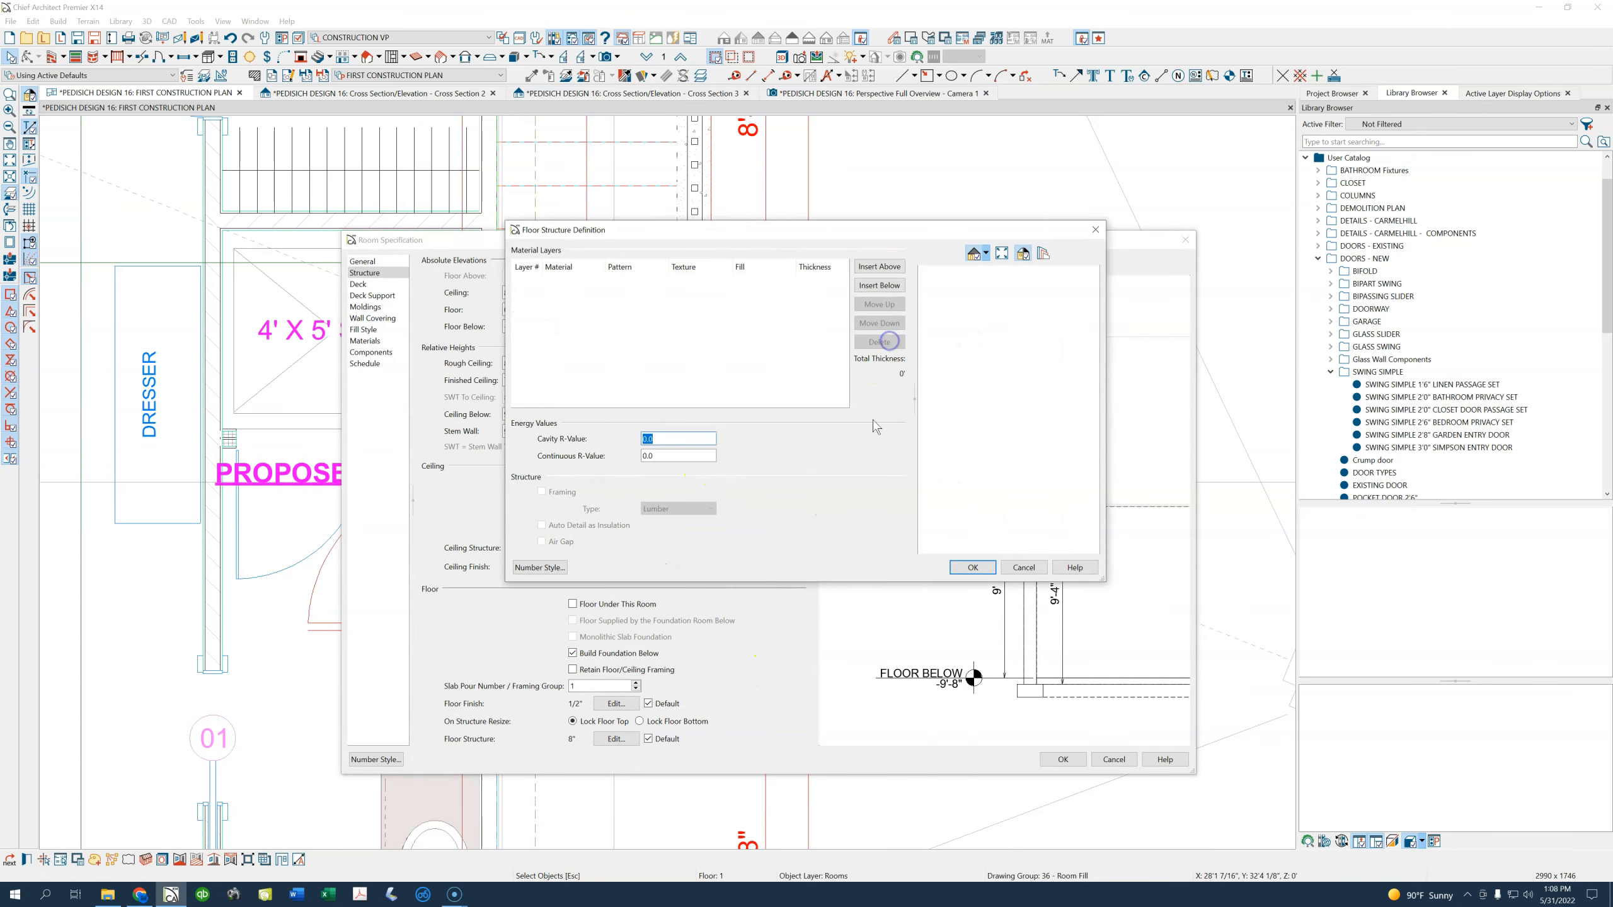
click(972, 568)
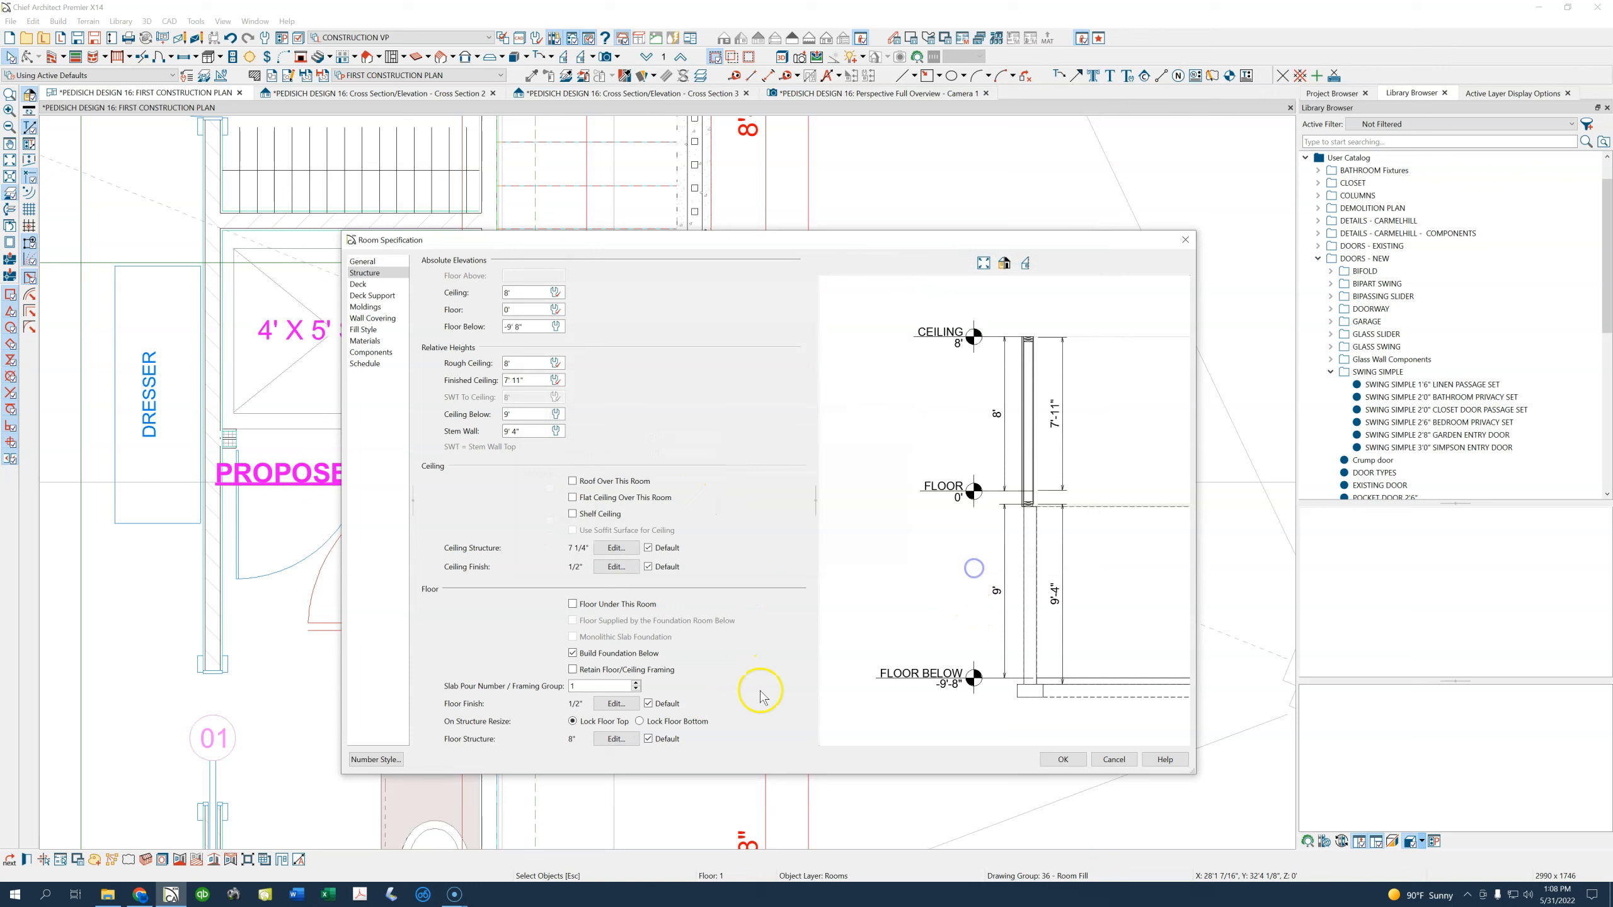
Remove the floor finish layer from the Open Below room and check the exterior stairwell walls in the perspective overview
click(616, 703)
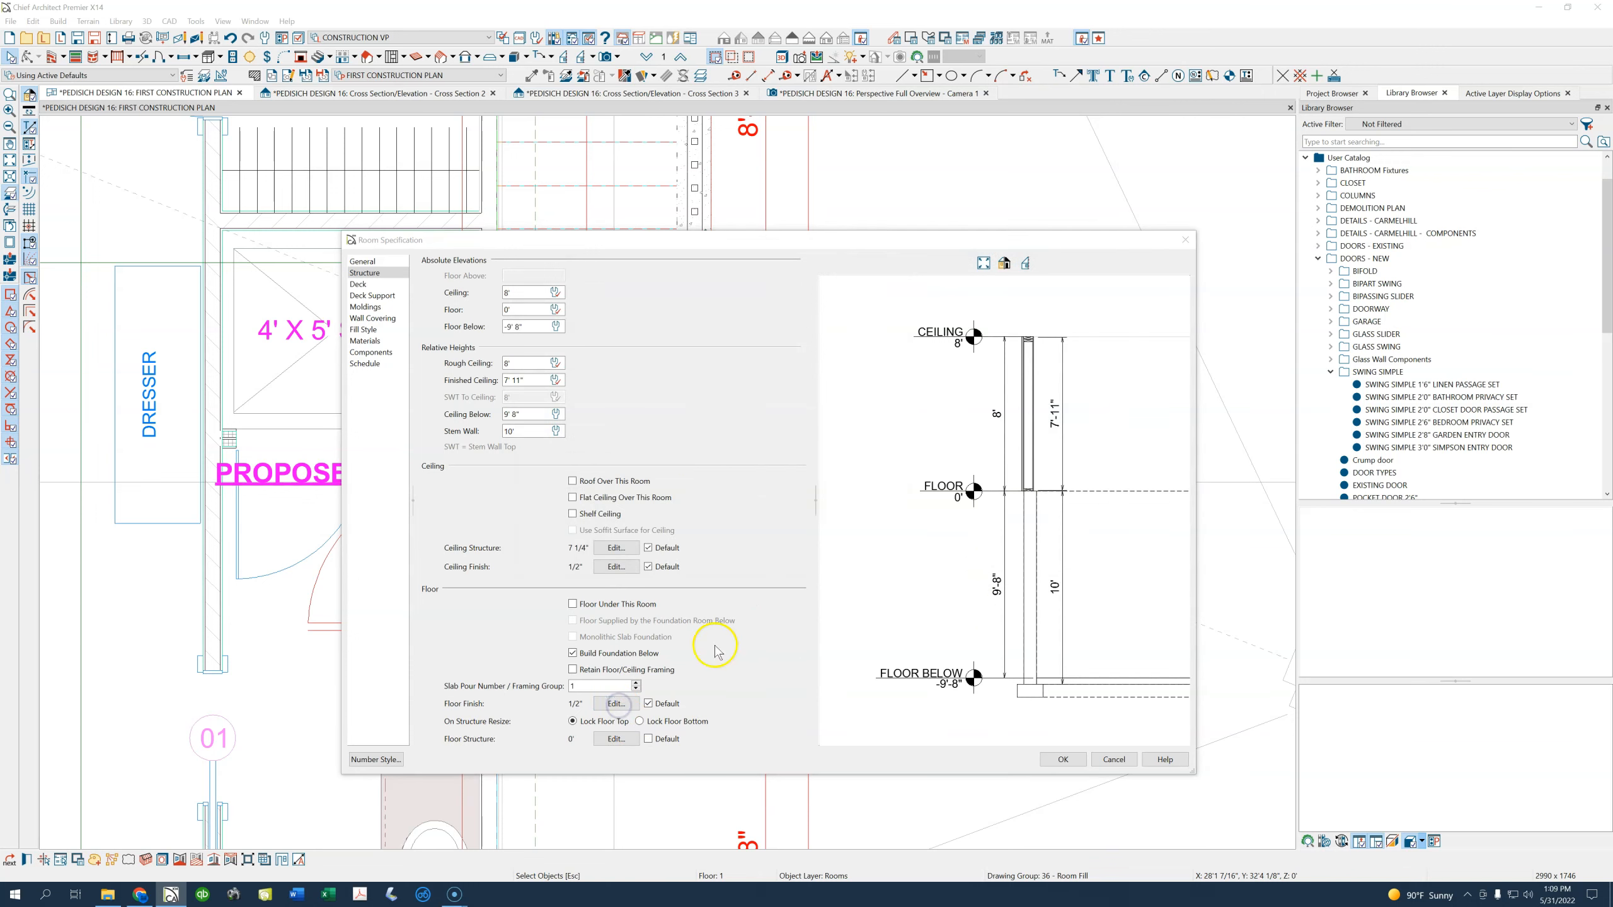
click(878, 342)
click(959, 569)
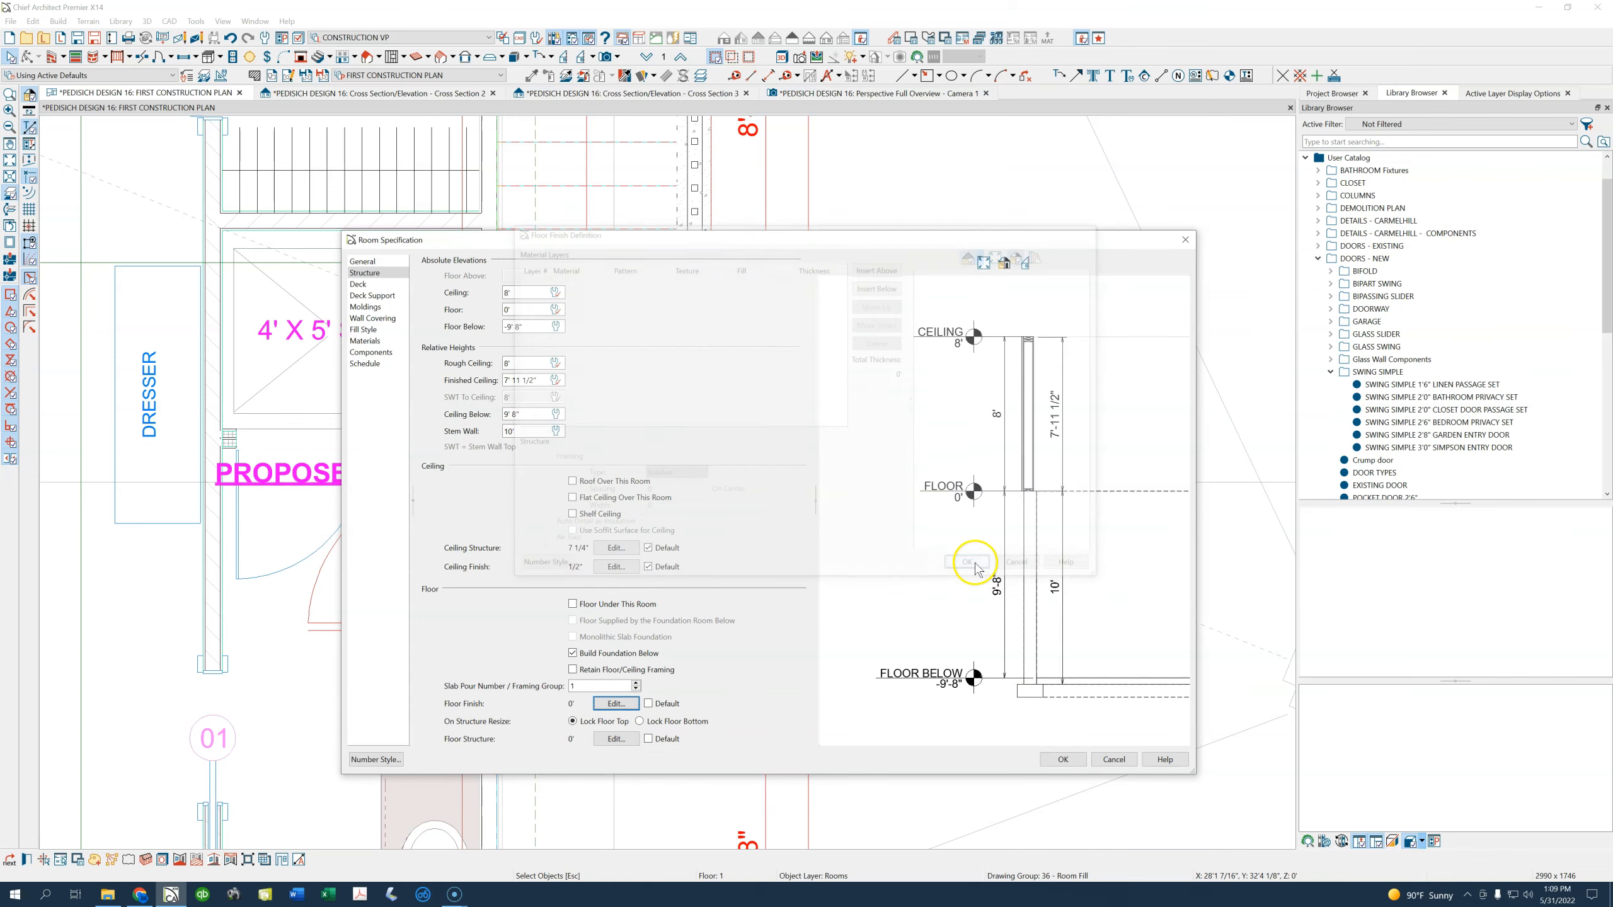
click(1055, 764)
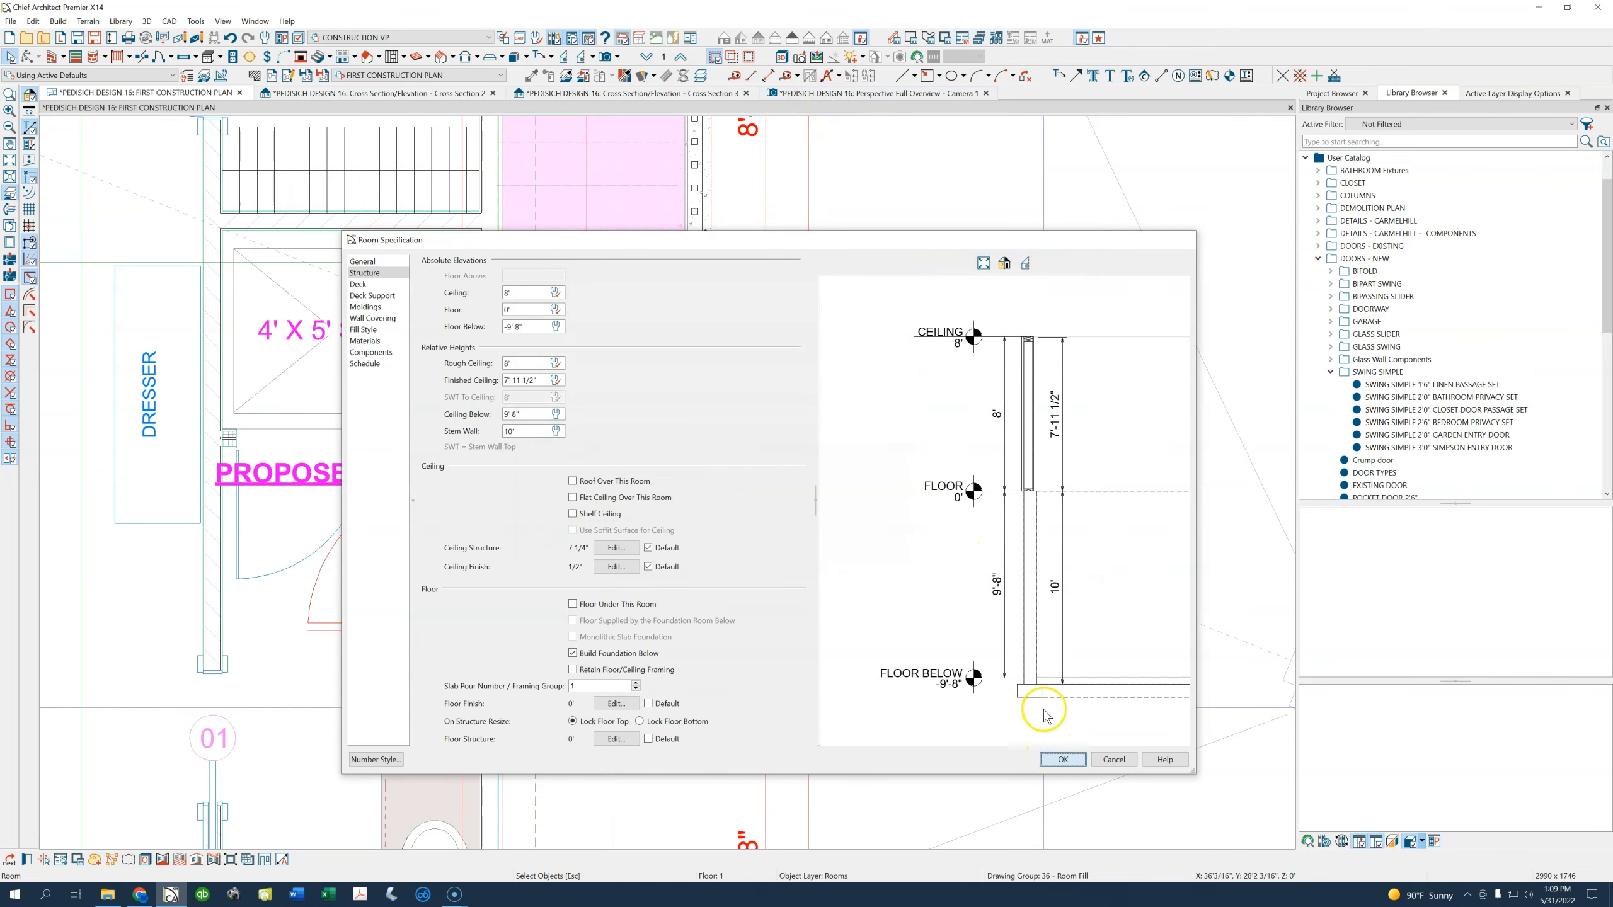
click(1060, 760)
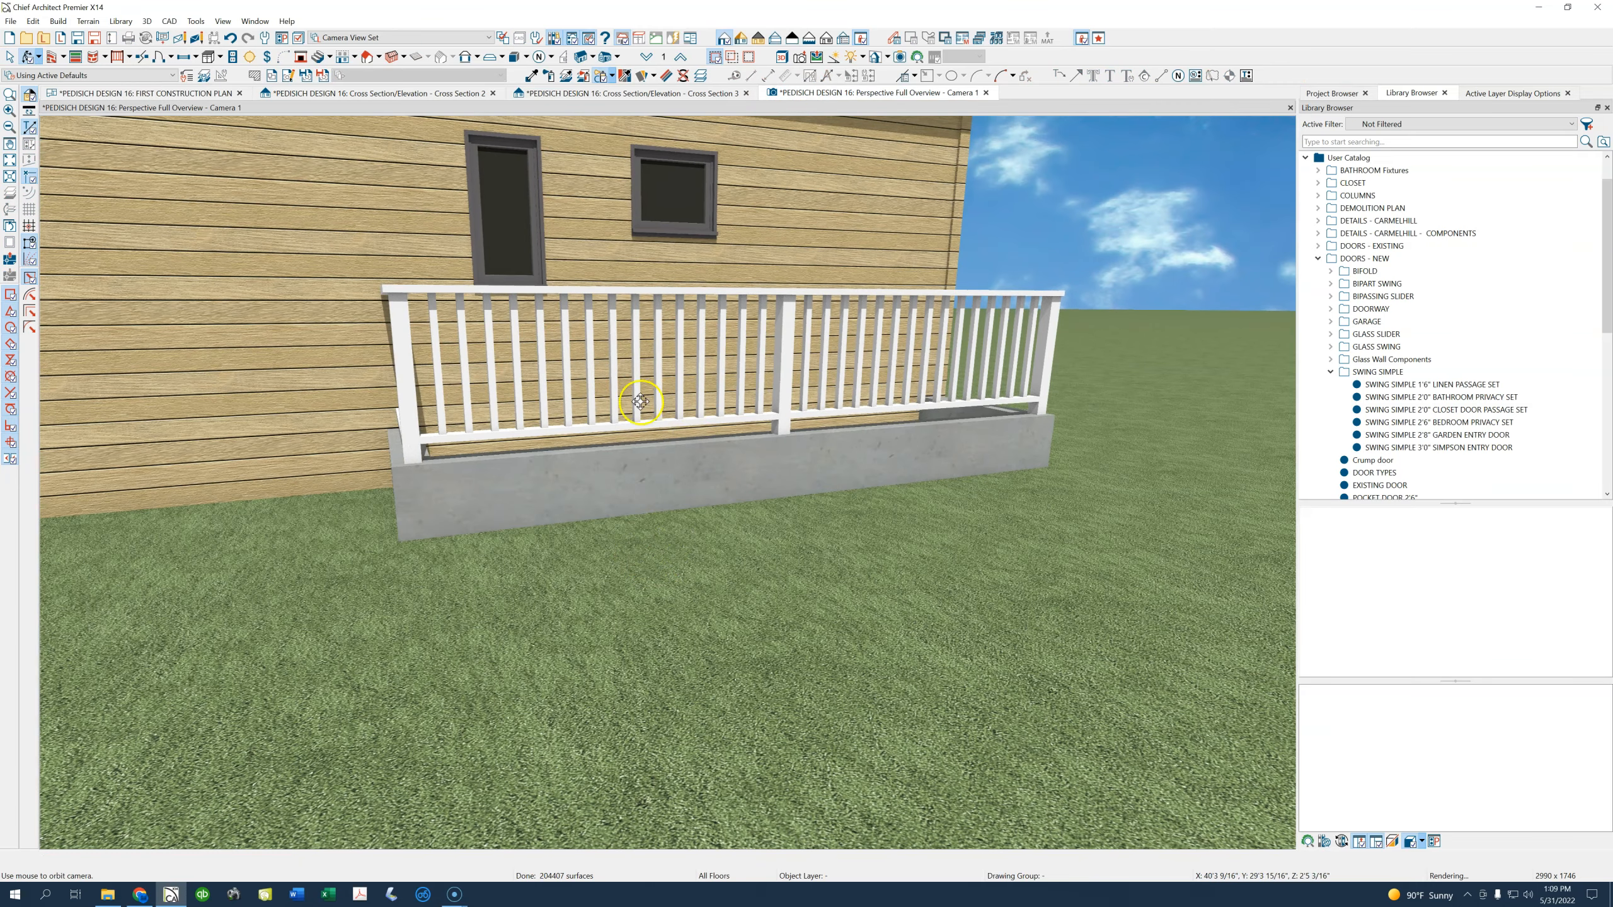
drag(455, 394, 480, 390)
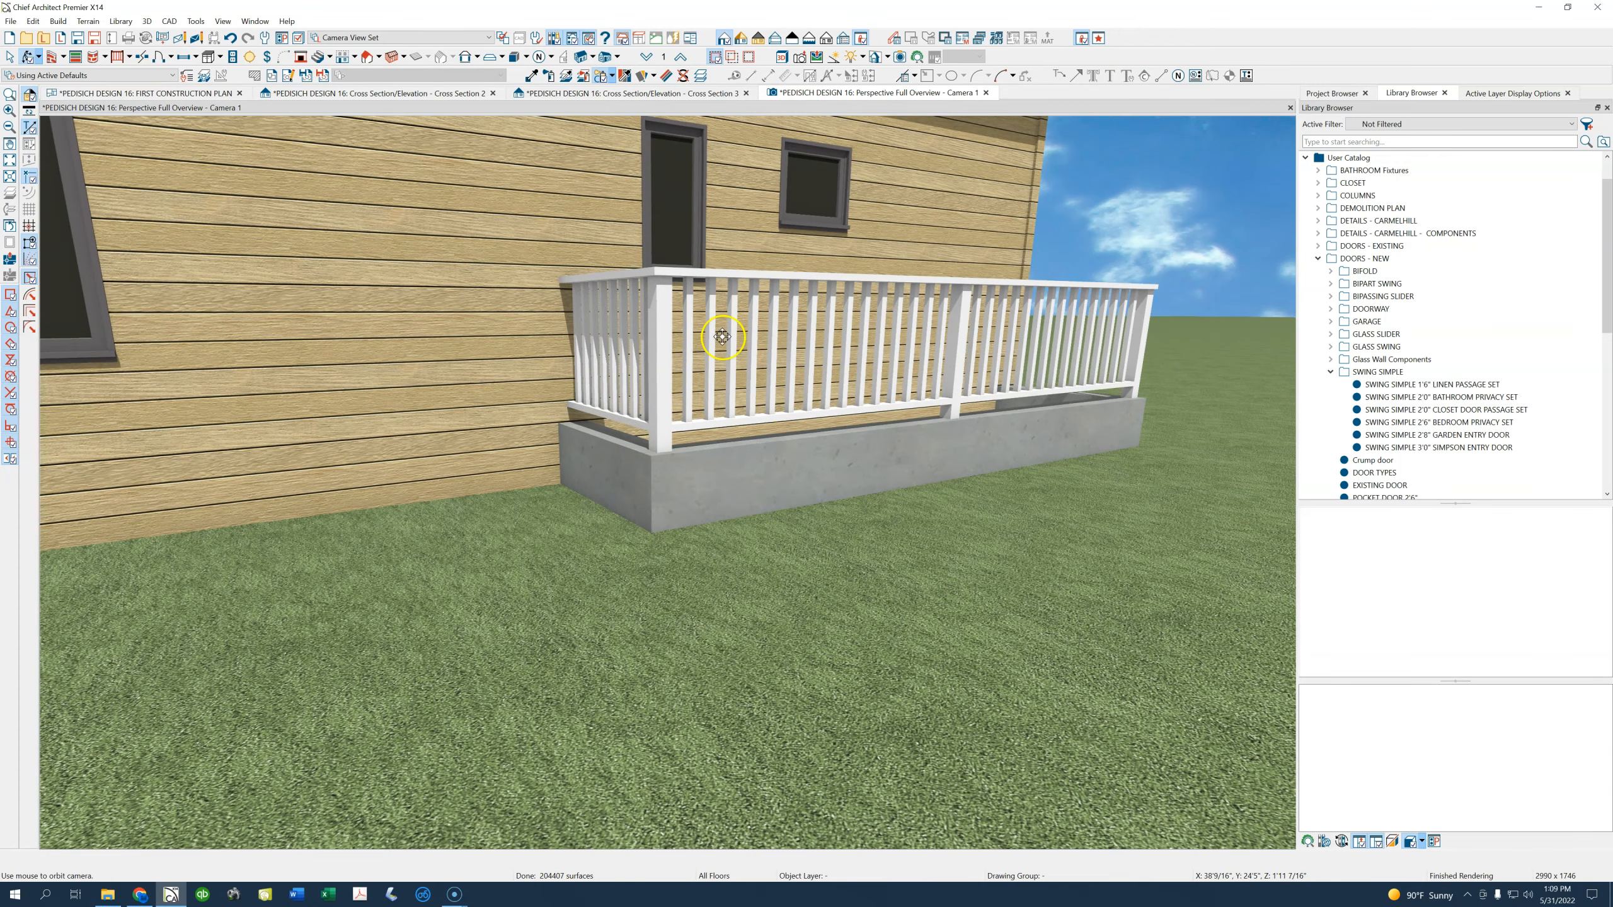
drag(1019, 360, 990, 364)
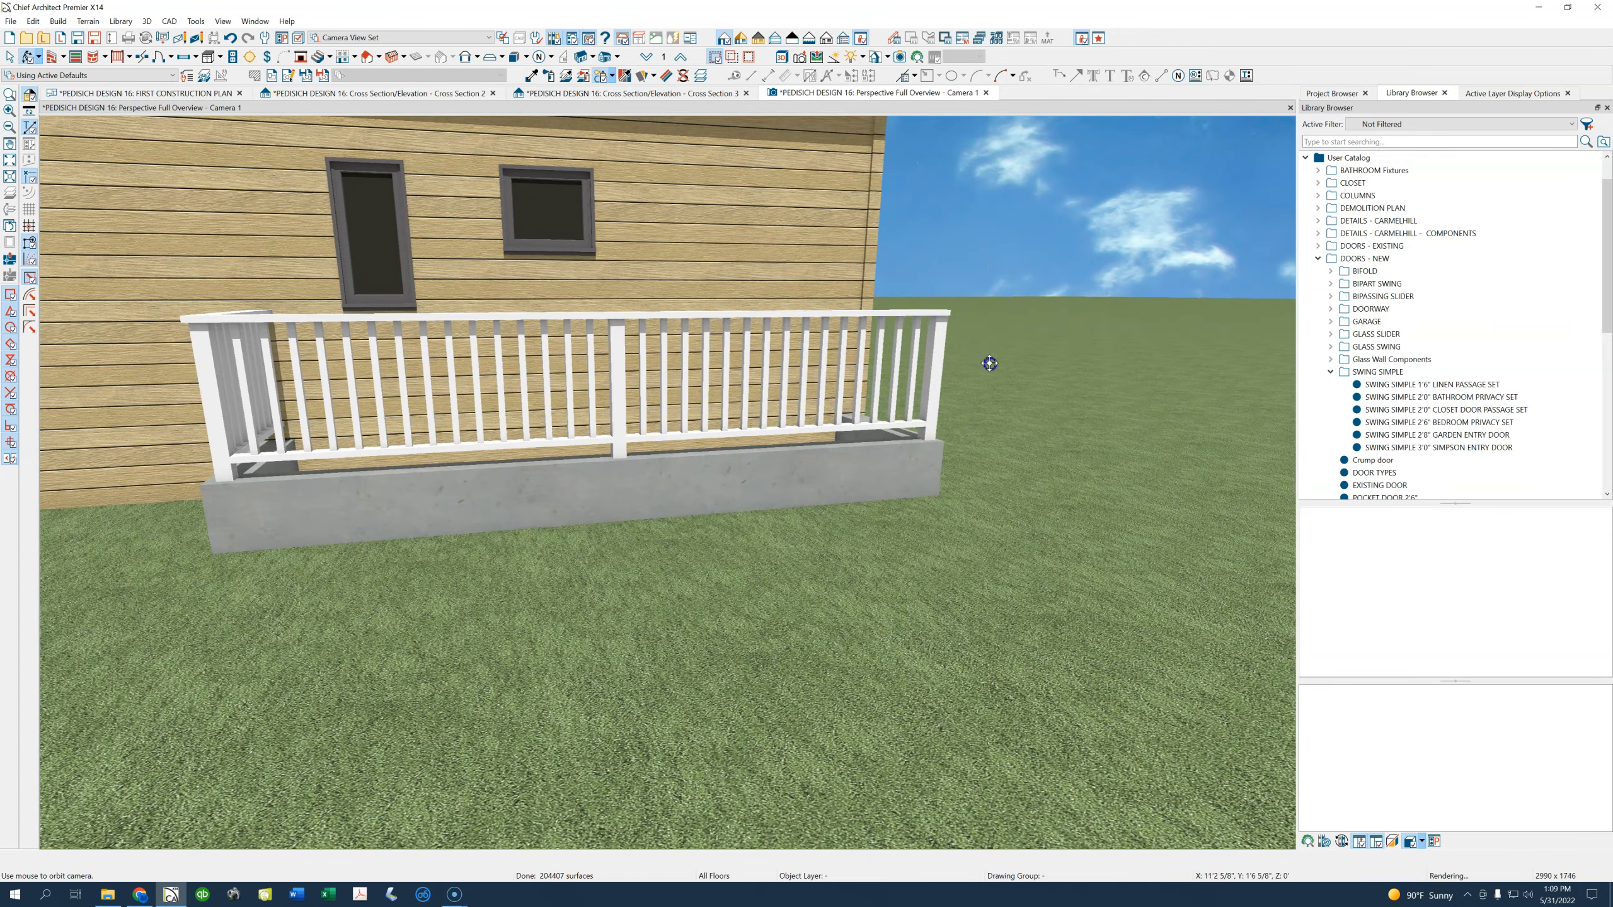
Open the structure settings of the foundation-level PROPOSED SLAB room in the stairwell
click(204, 94)
key(Page_Down)
click(642, 502)
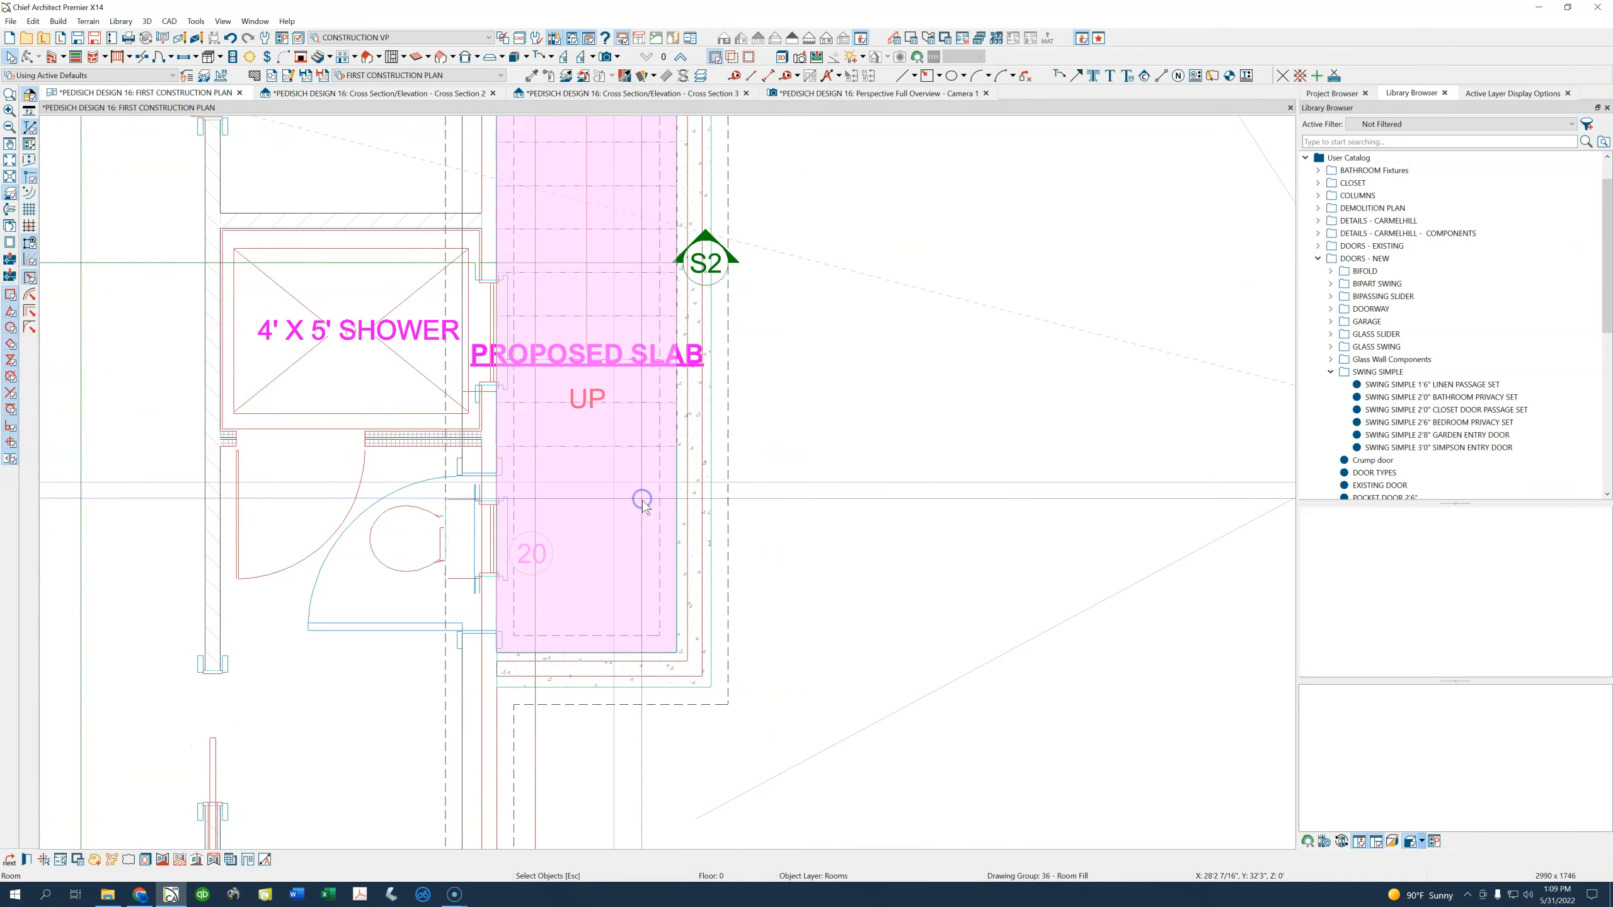
double_click(643, 501)
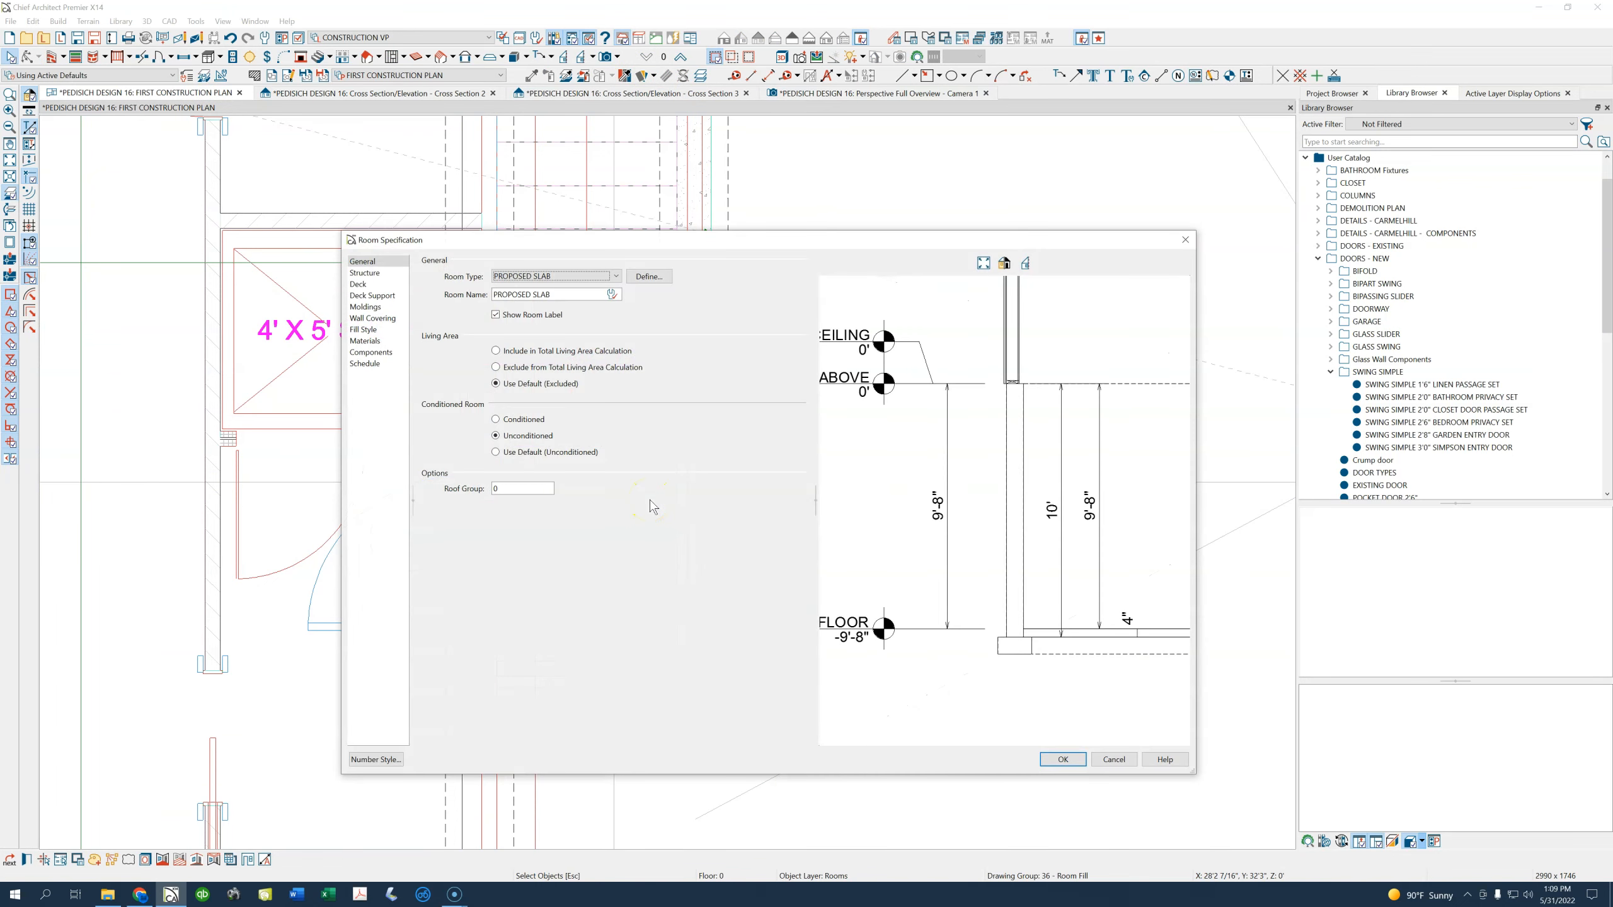
click(366, 273)
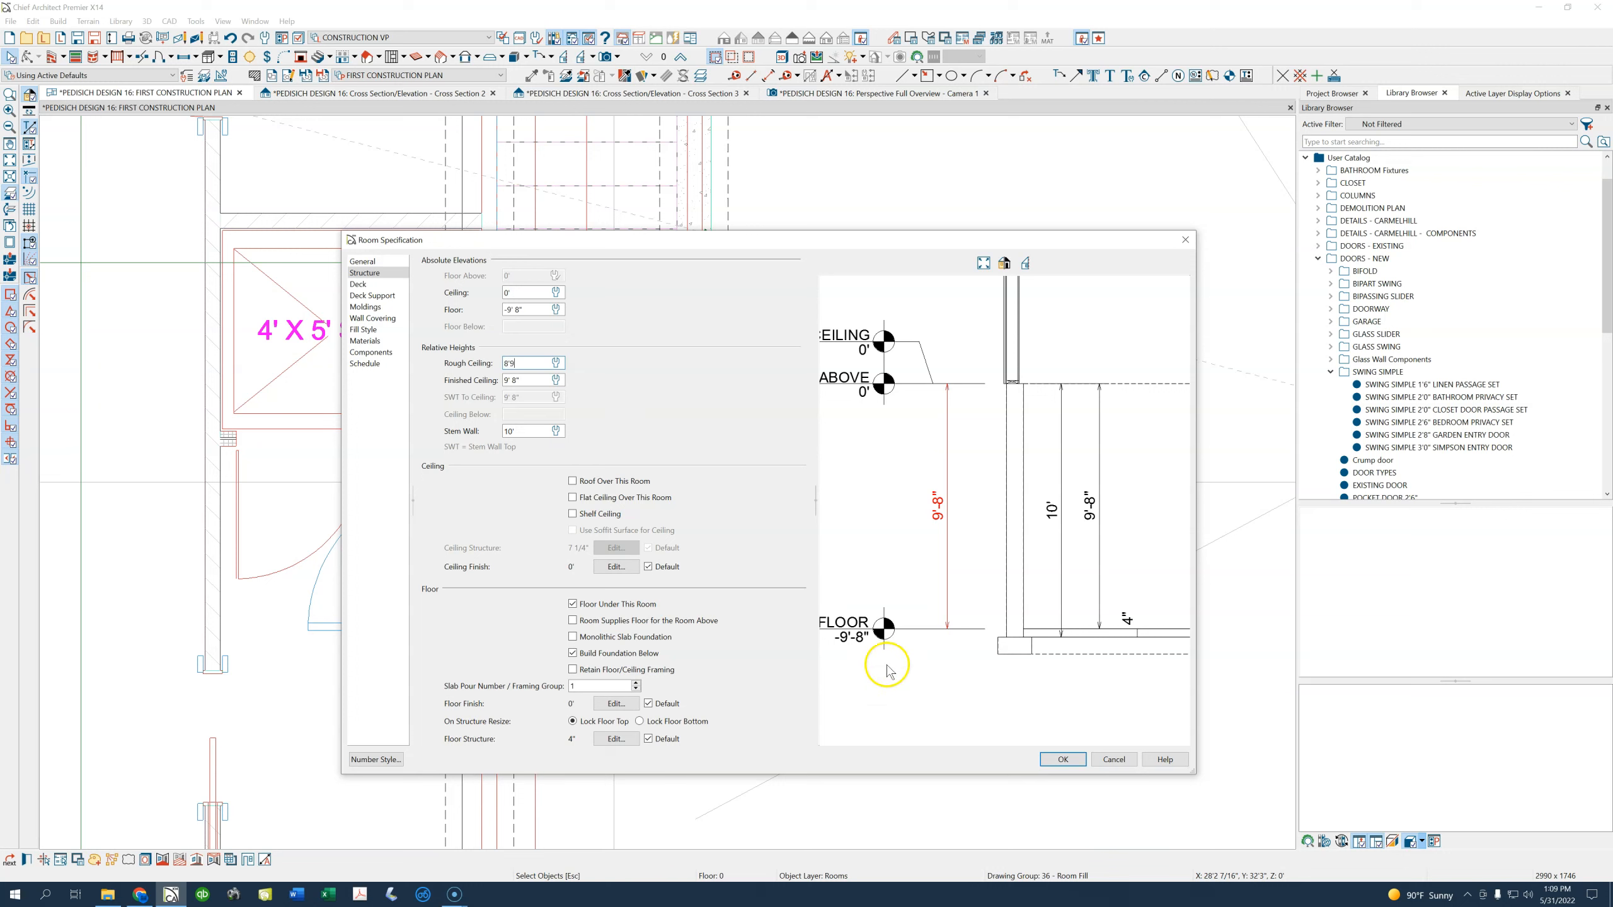
Try a rough ceiling height of 8' 9" for the slab room and restore its floor elevation to -9' 8"
key(Tab)
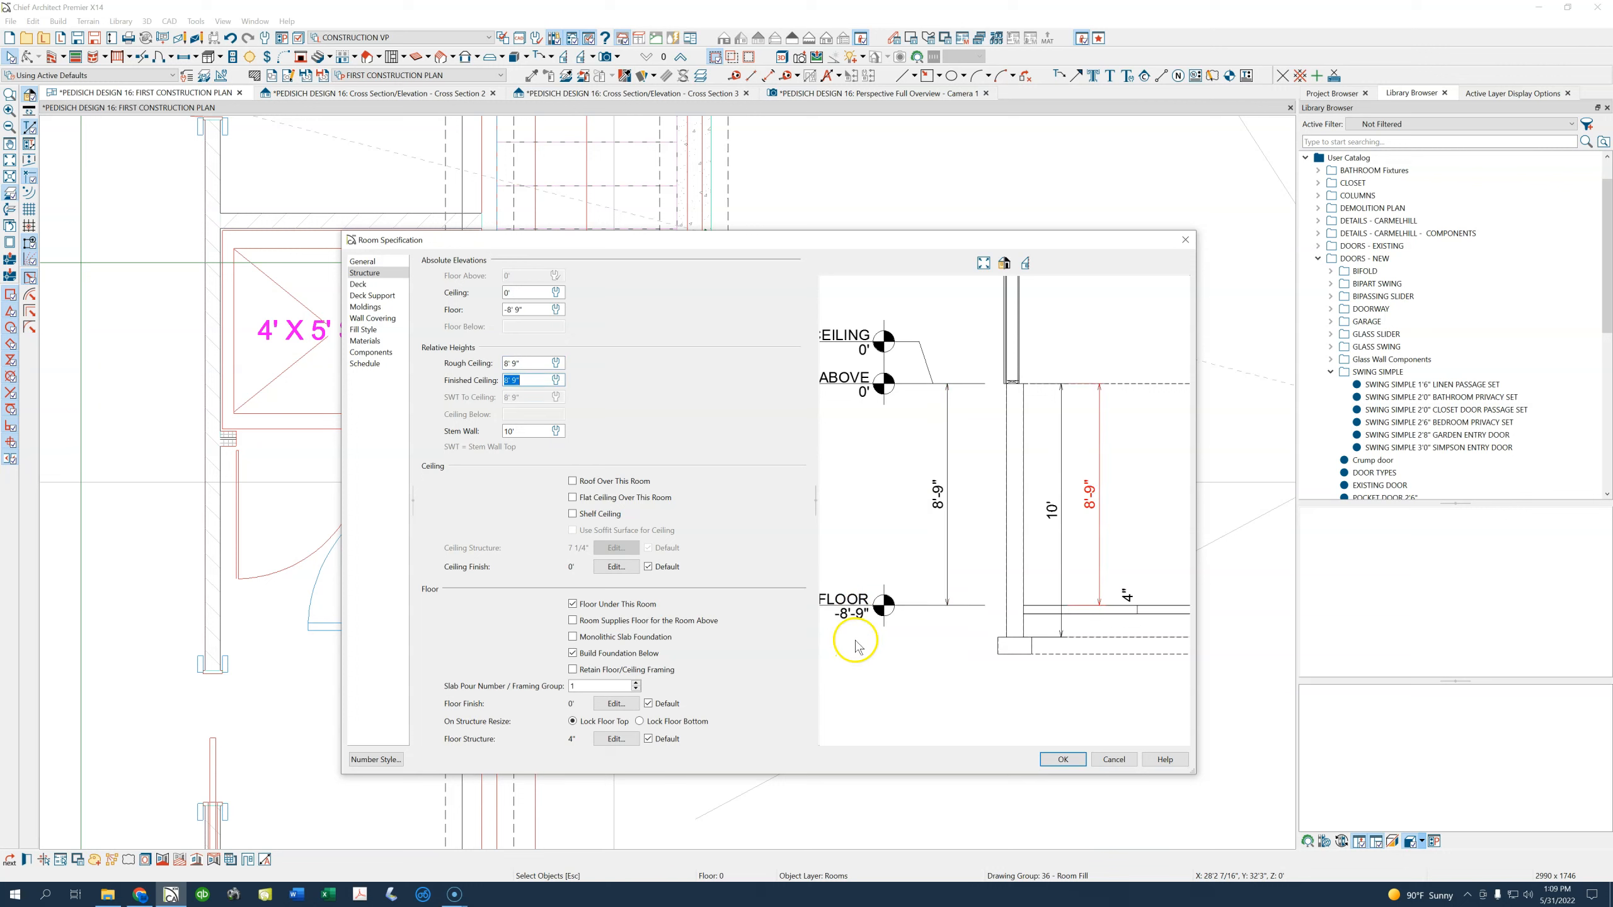
click(527, 313)
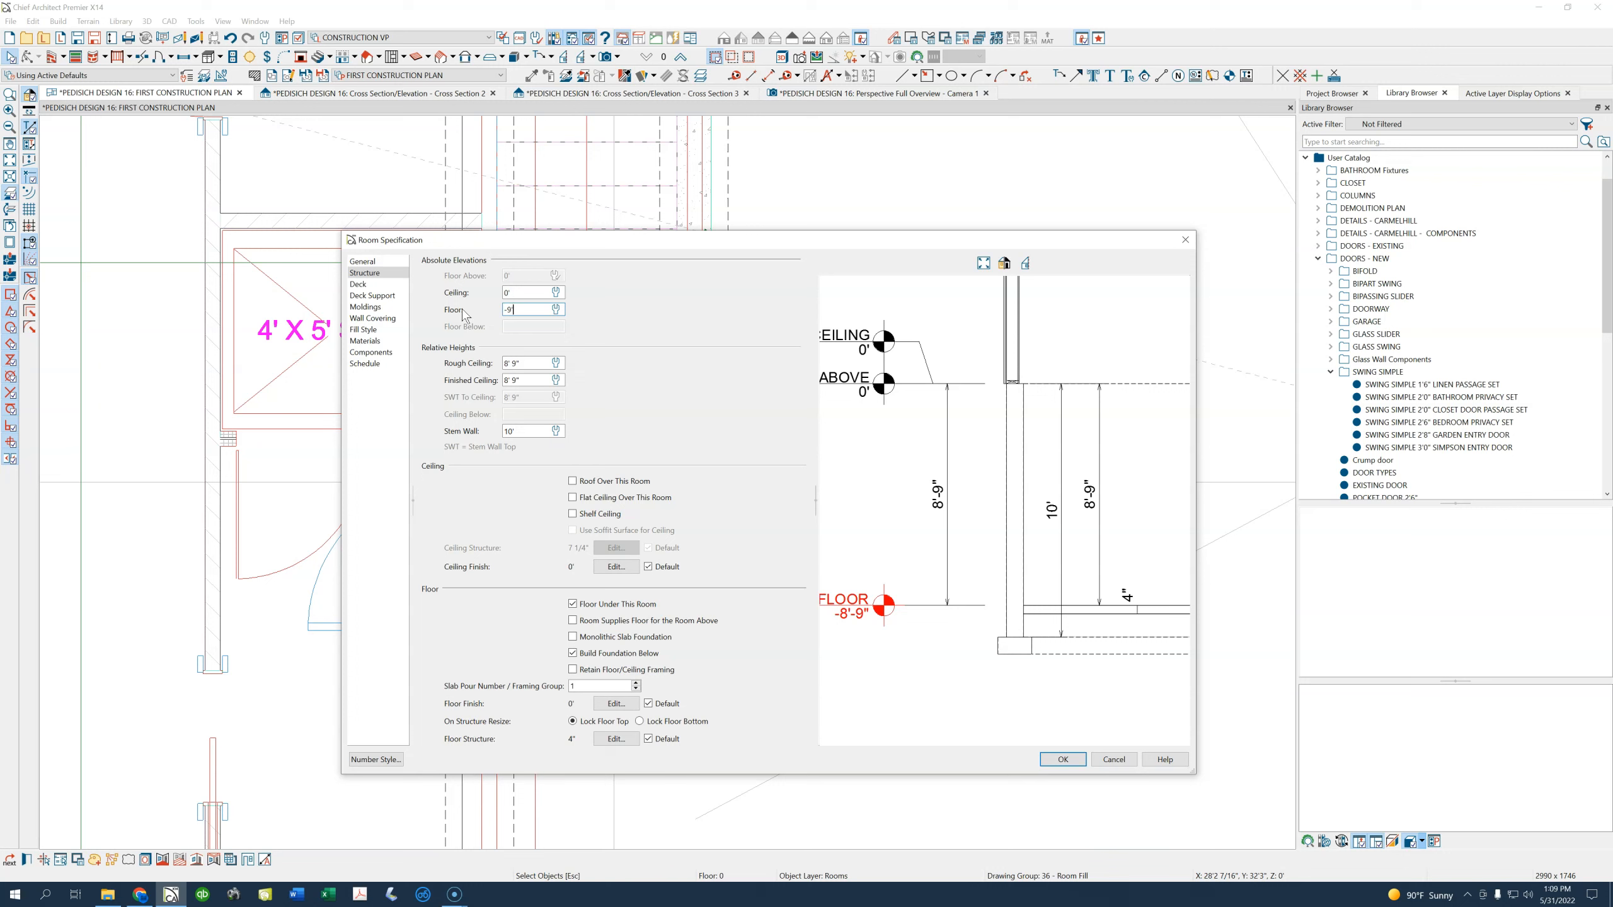
key(Tab)
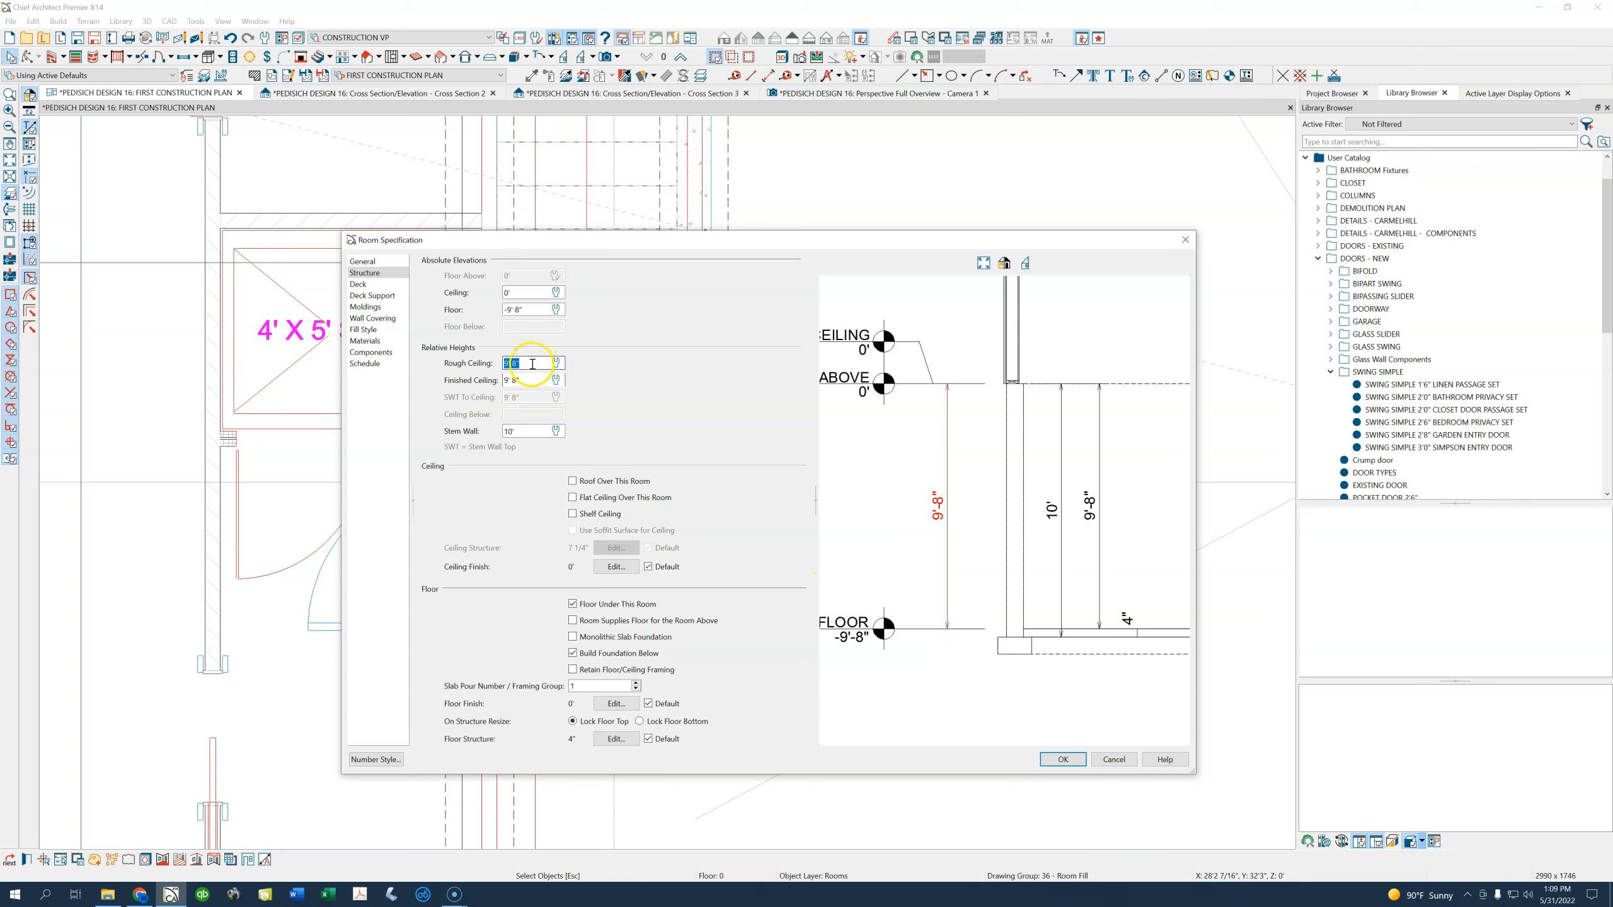
Set the foundation stairwell room's absolute ceiling elevation to -1' and its stem wall height to 9'
click(475, 289)
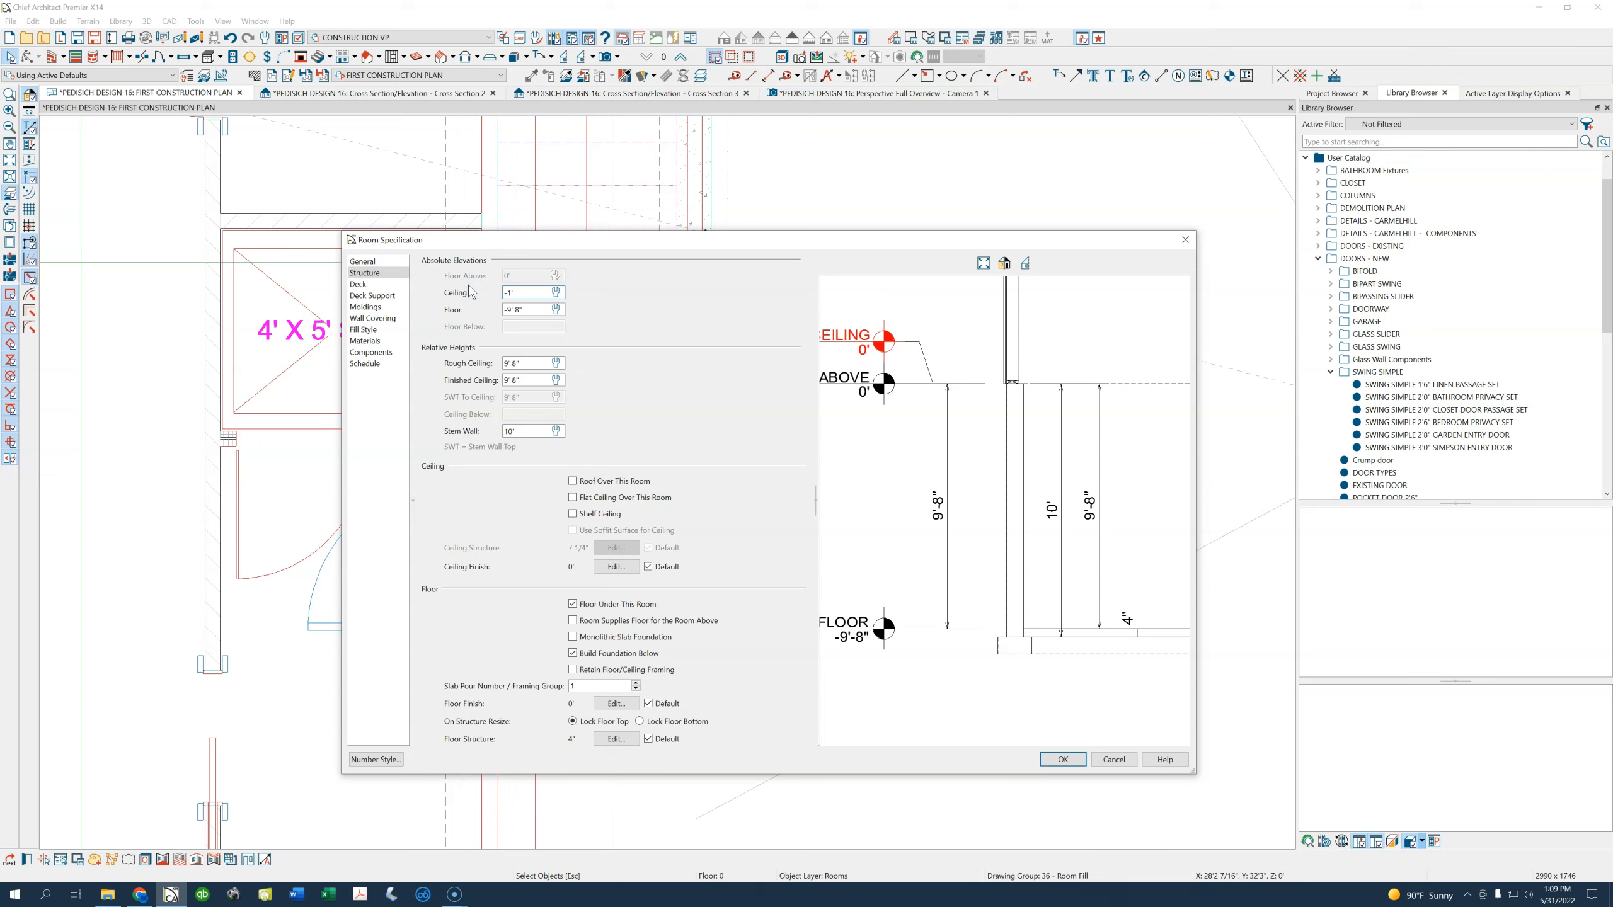
key(Tab)
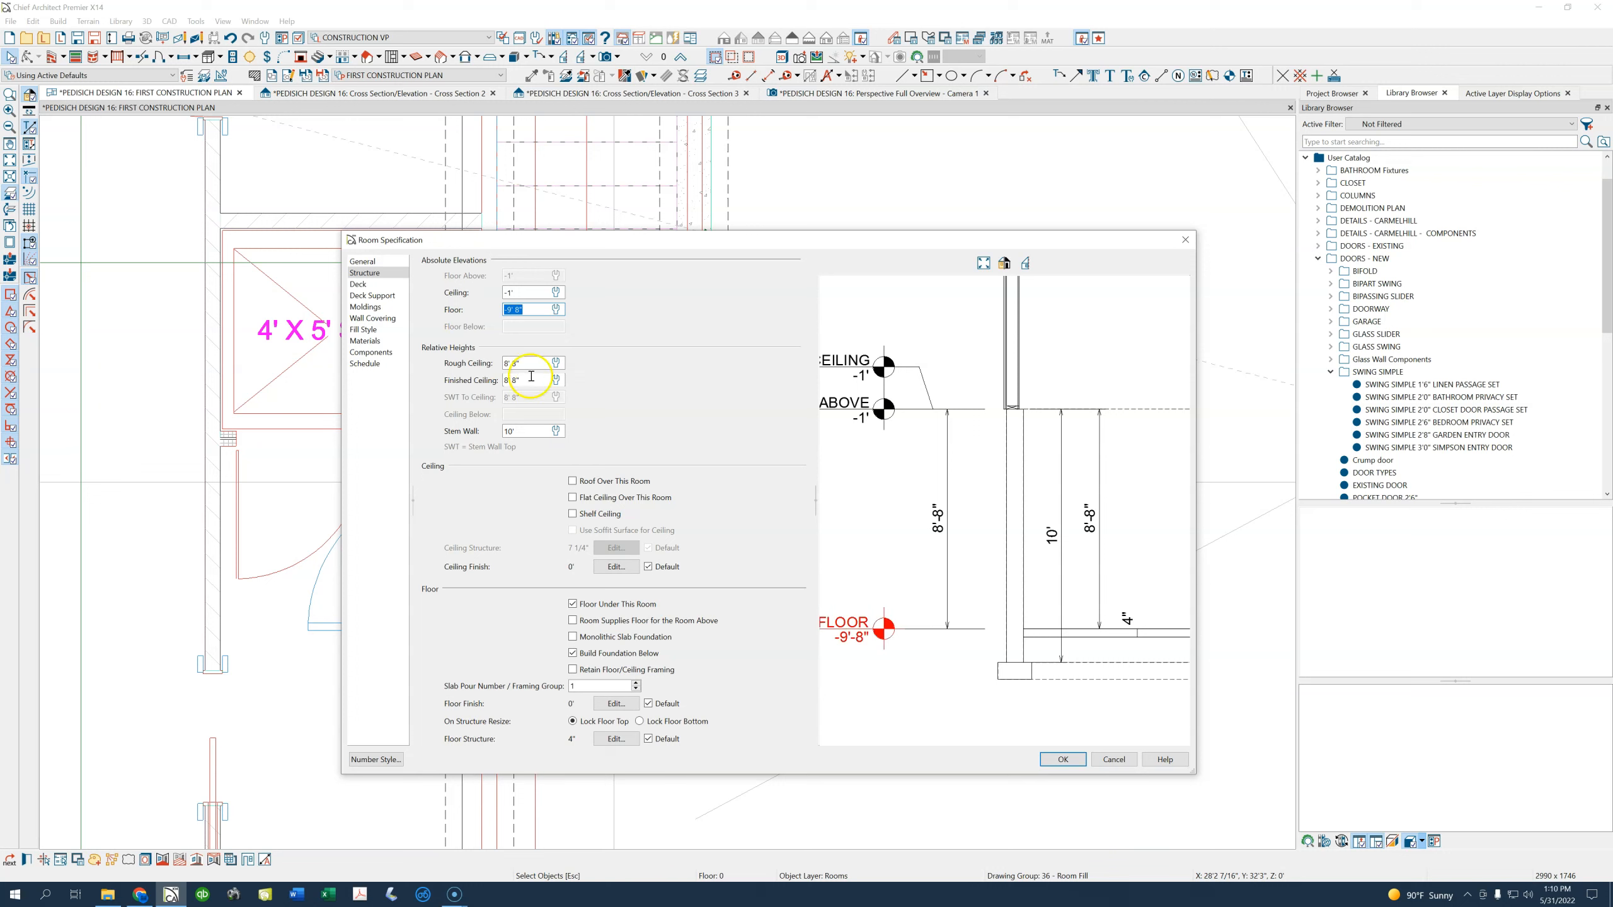
click(474, 362)
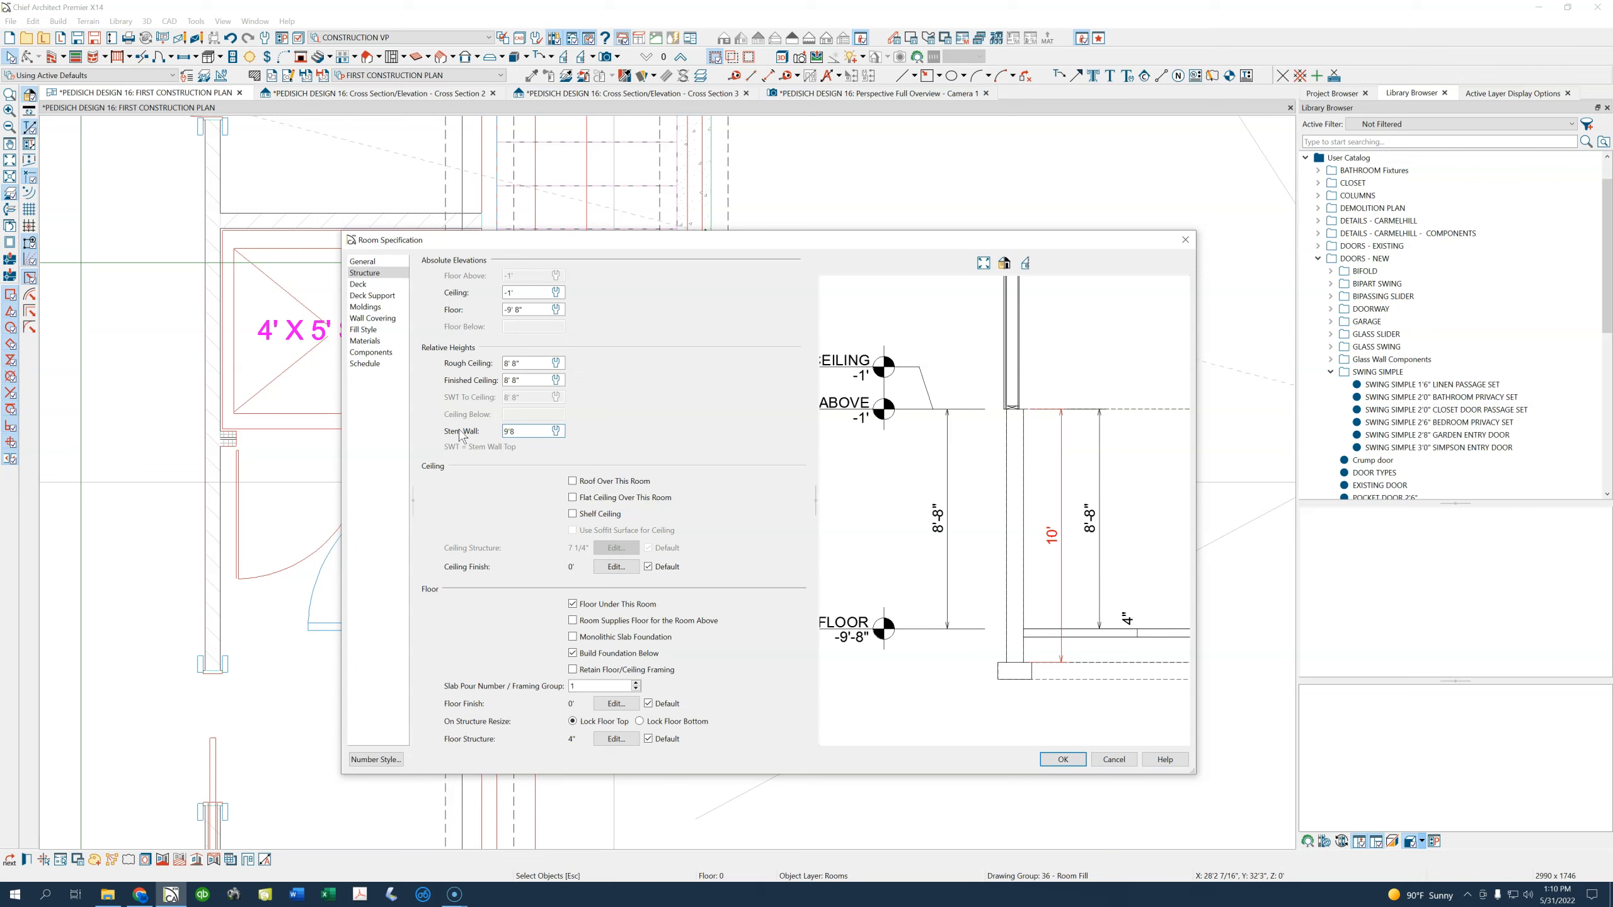
key(Tab)
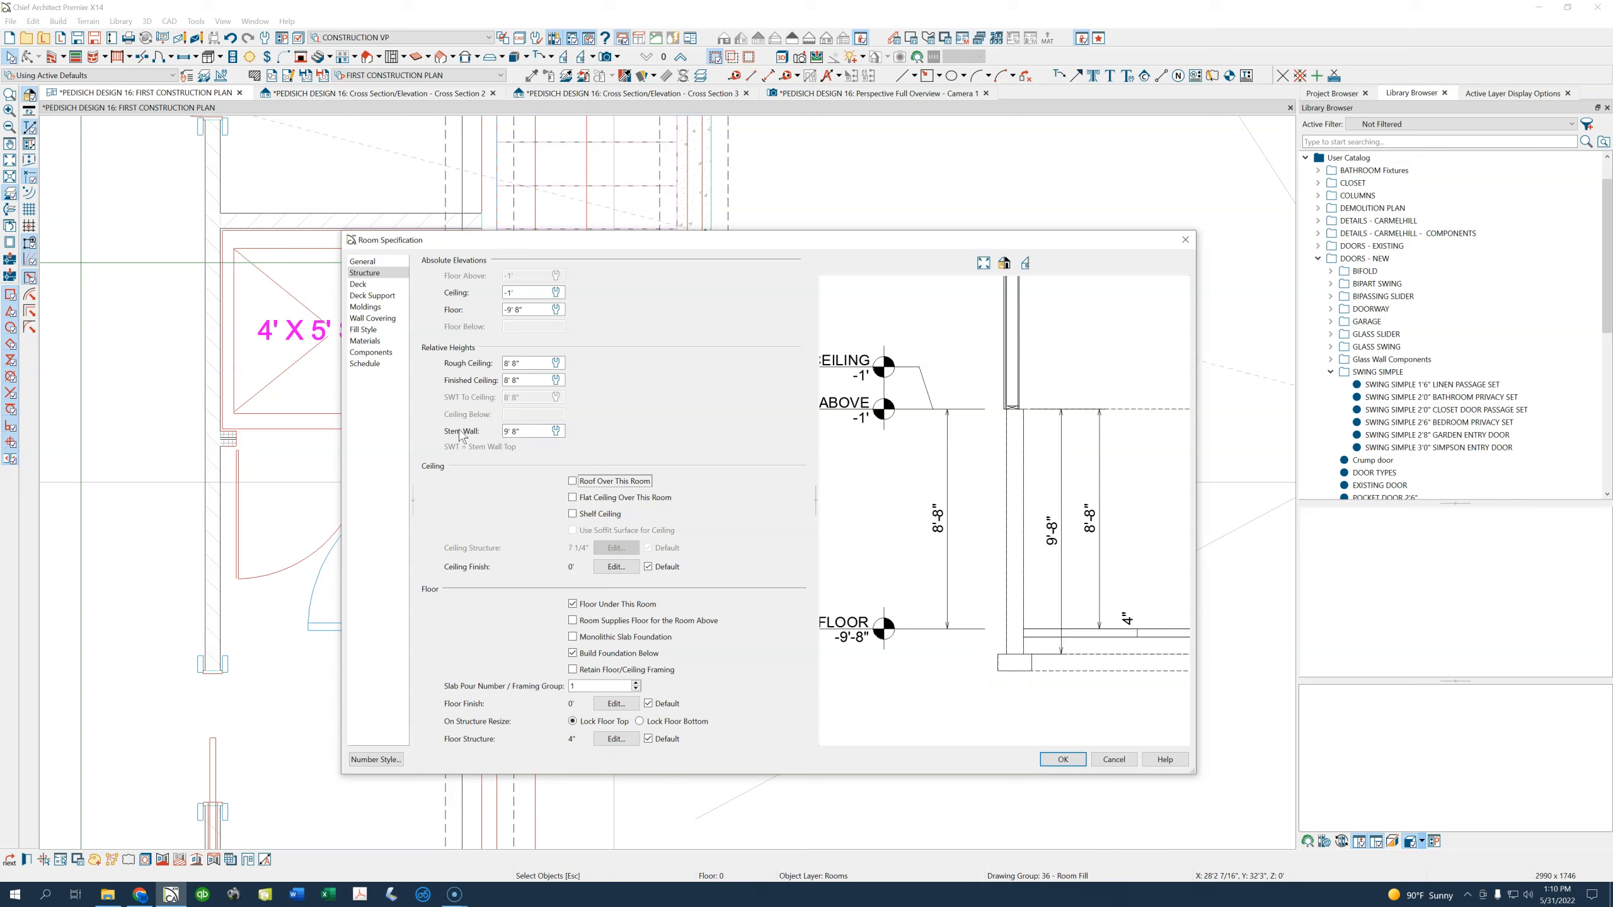
drag(527, 431, 465, 430)
text(9')
key(Tab)
click(892, 443)
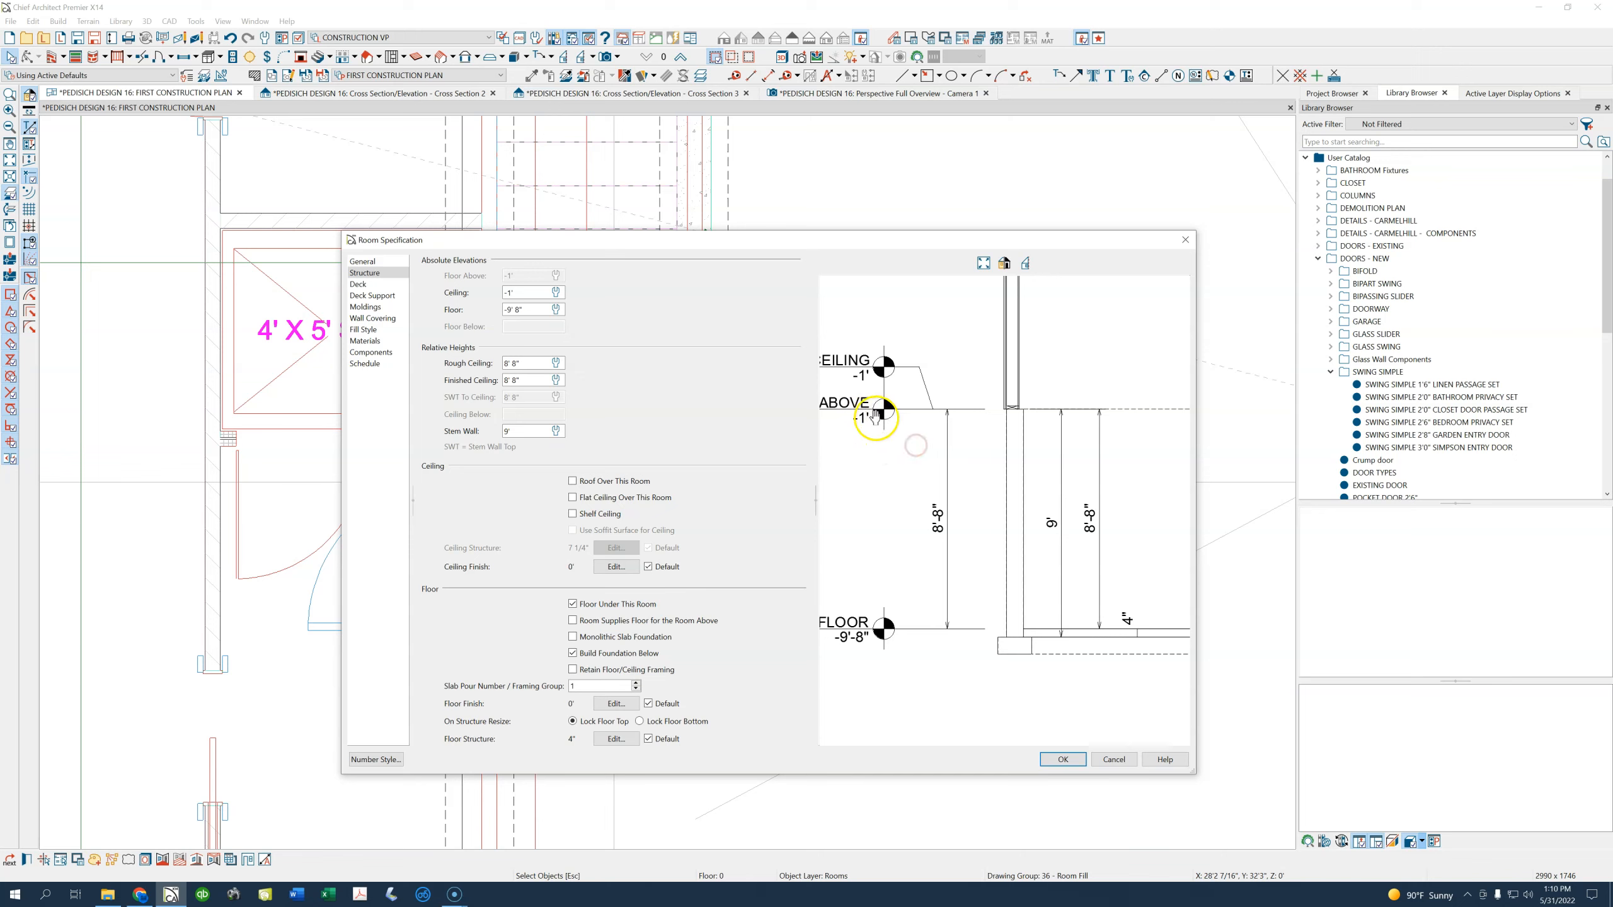
click(1062, 759)
Examine the stairwell's foundation wall tops, railings and the ground inside the opening from above in the perspective overview
click(874, 95)
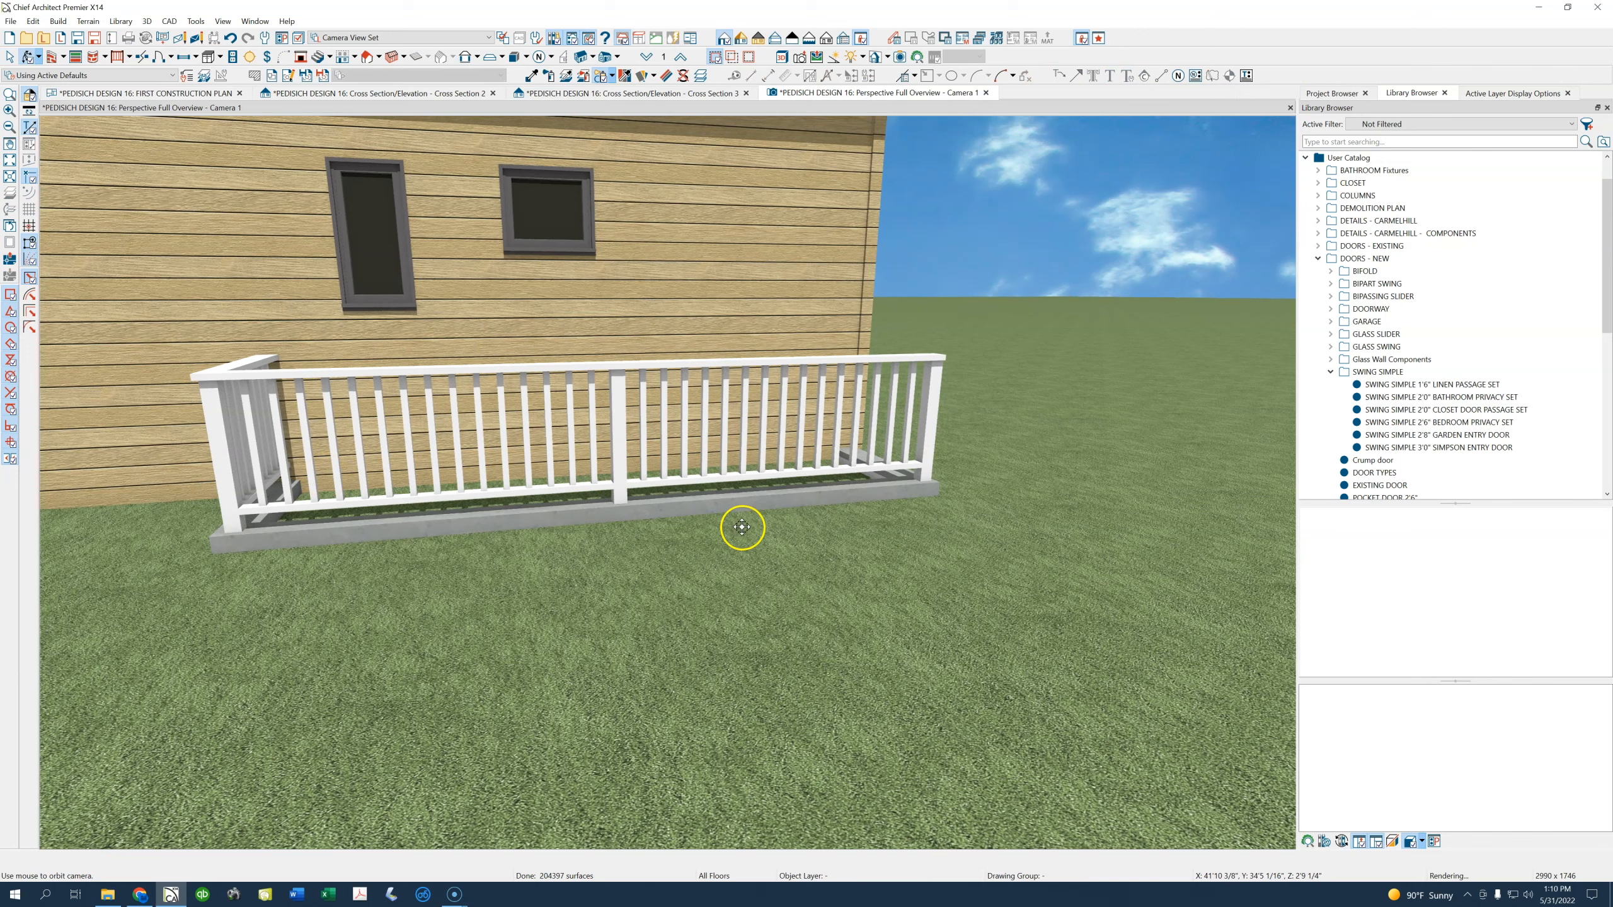
scroll(738, 526, down, 3)
scroll(596, 514, up, 2)
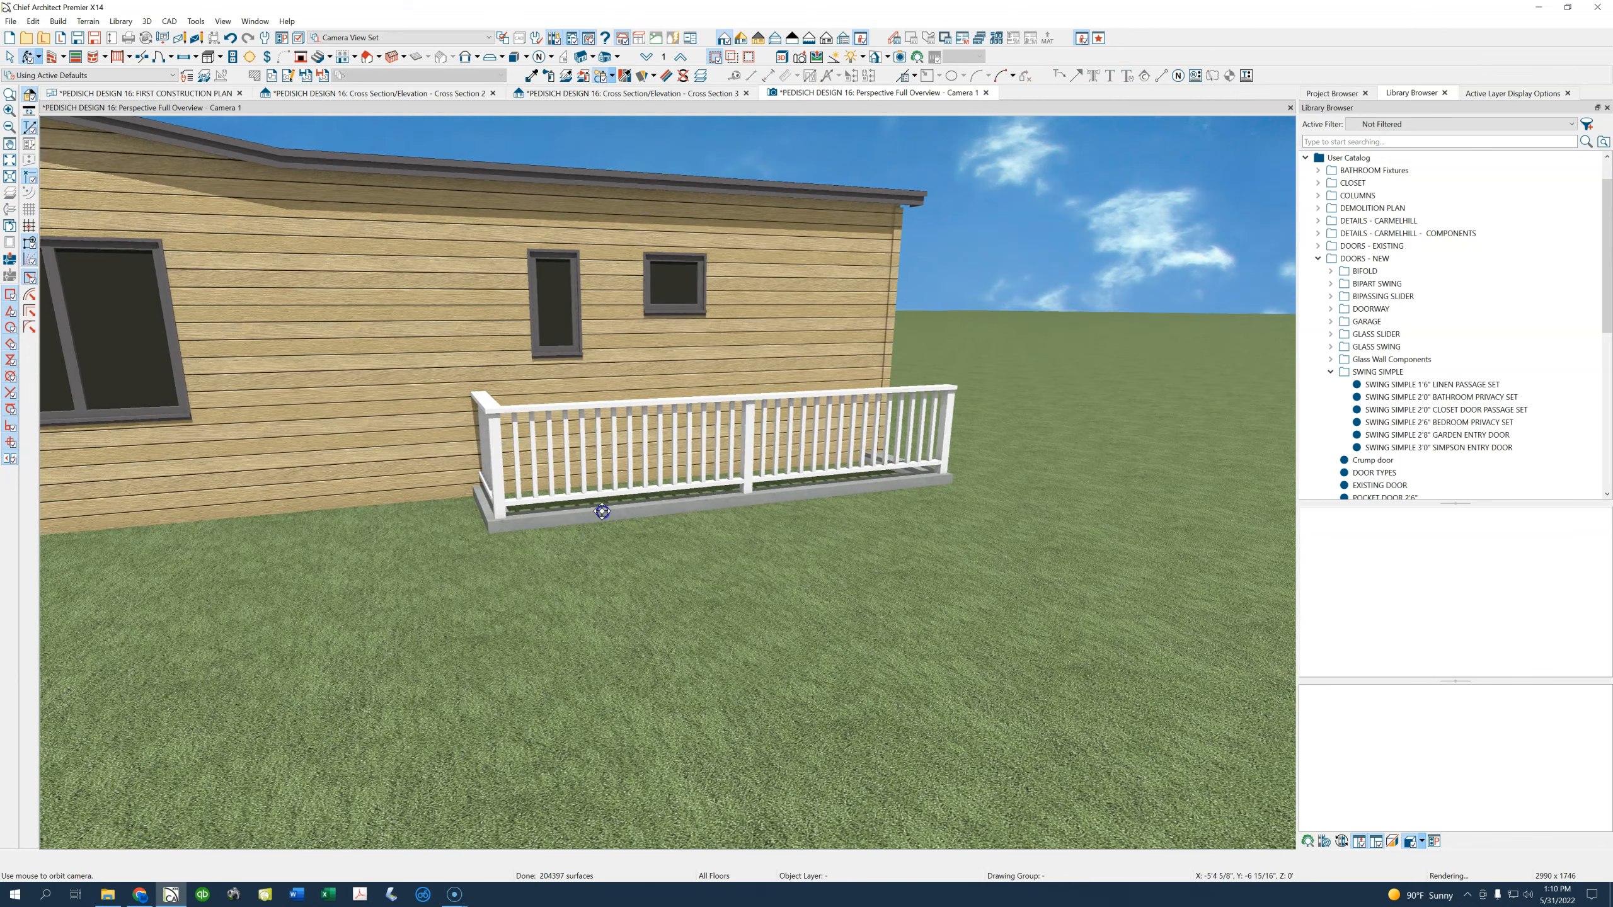
drag(601, 512, 783, 531)
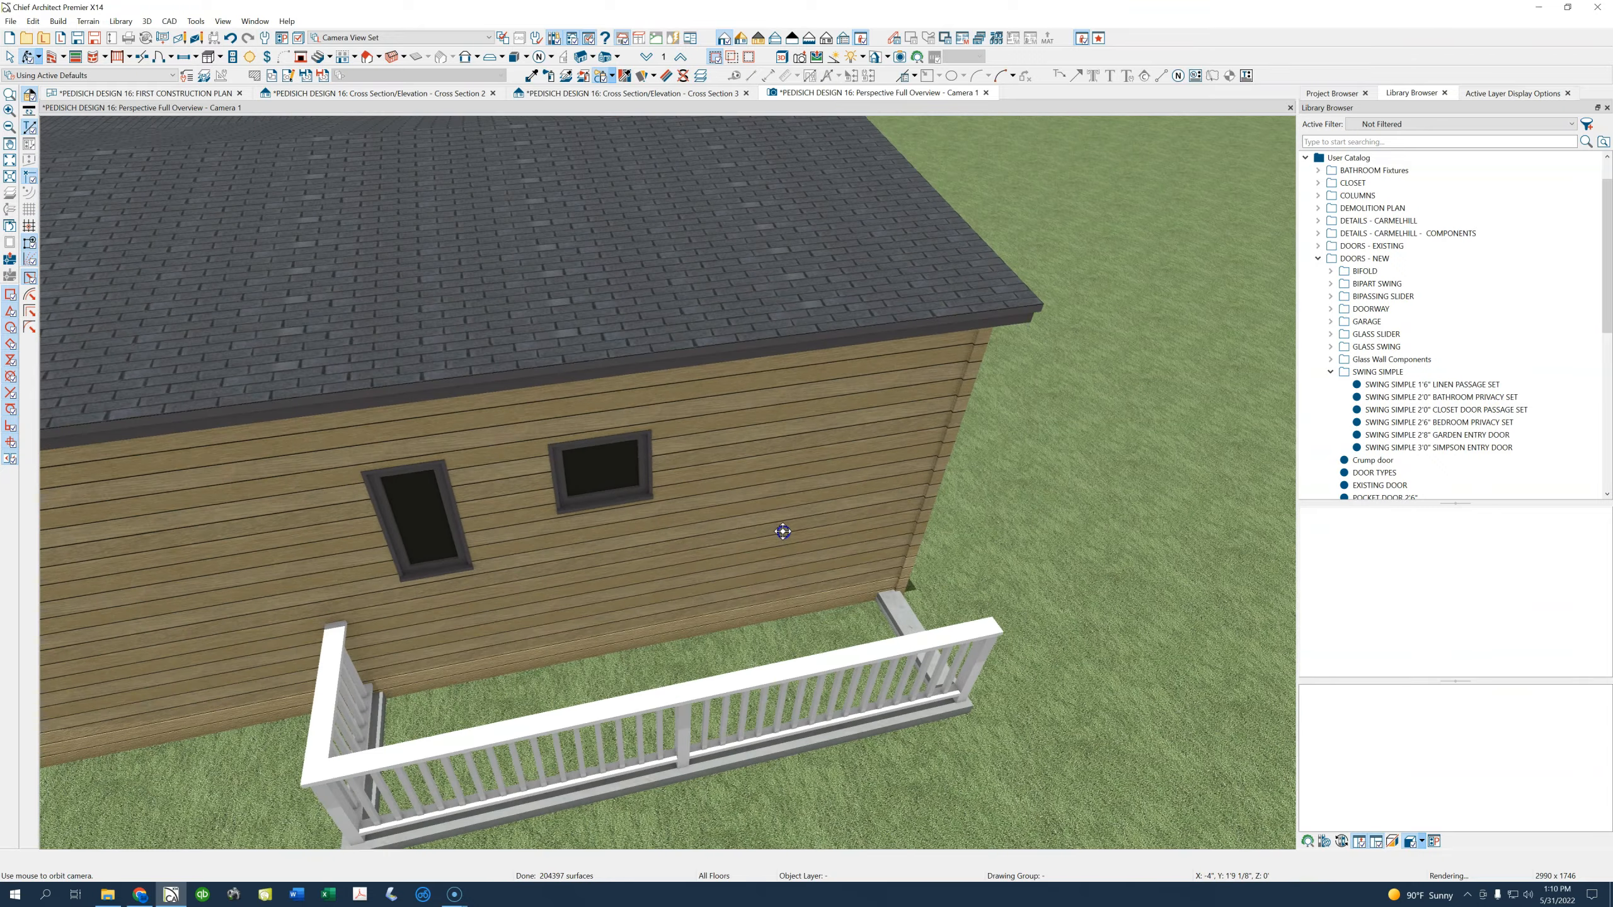
scroll(879, 601, up, 6)
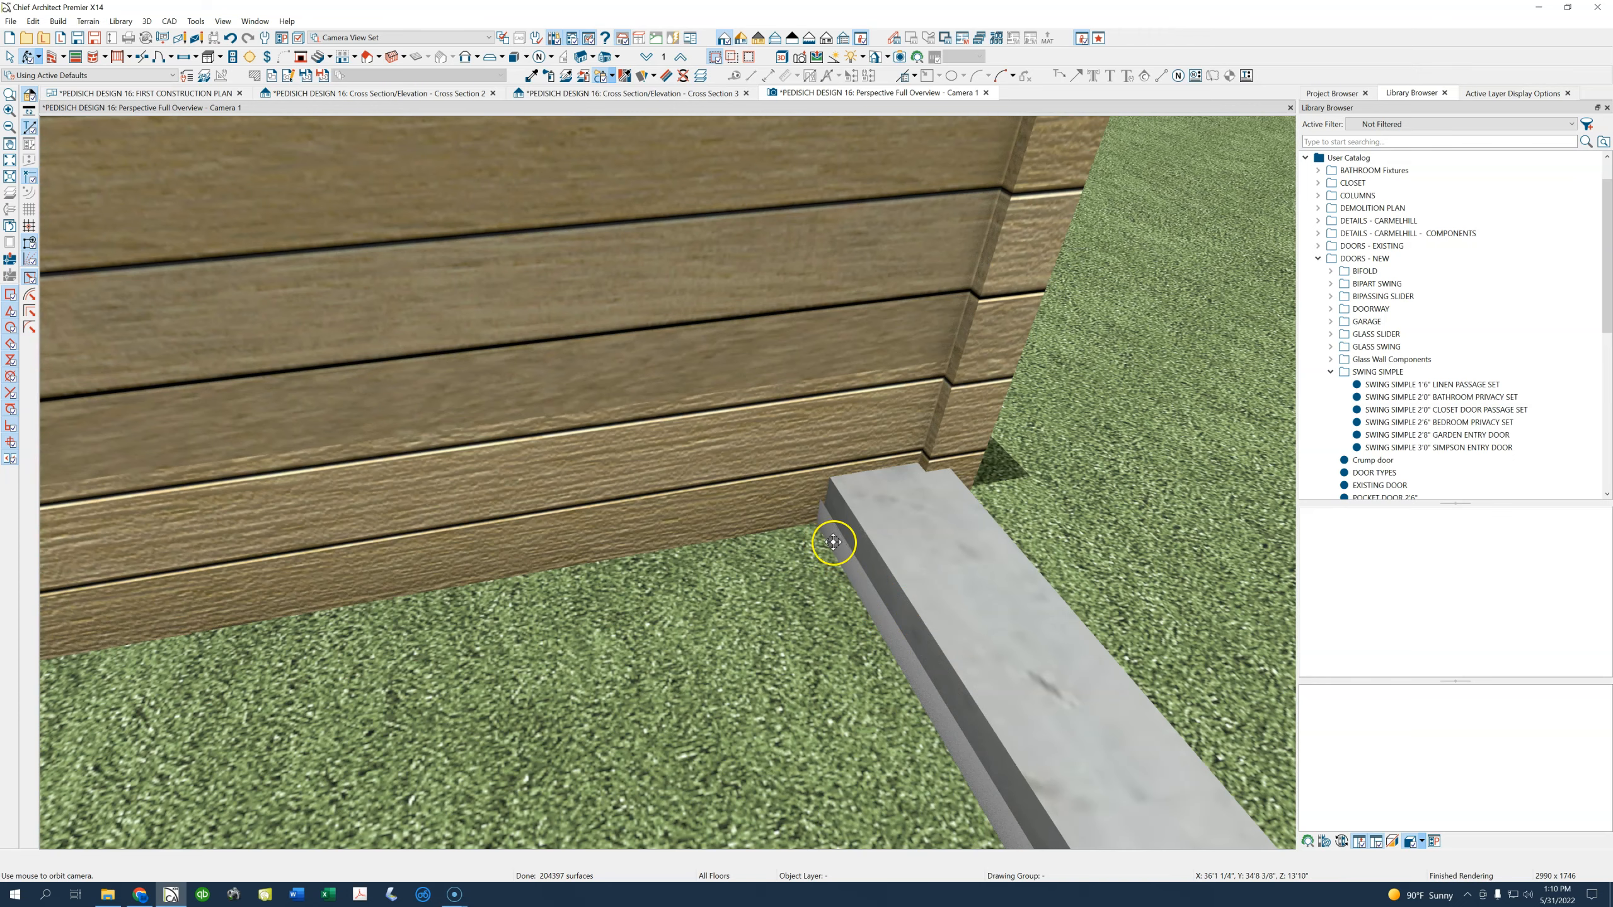
scroll(828, 525, down, 6)
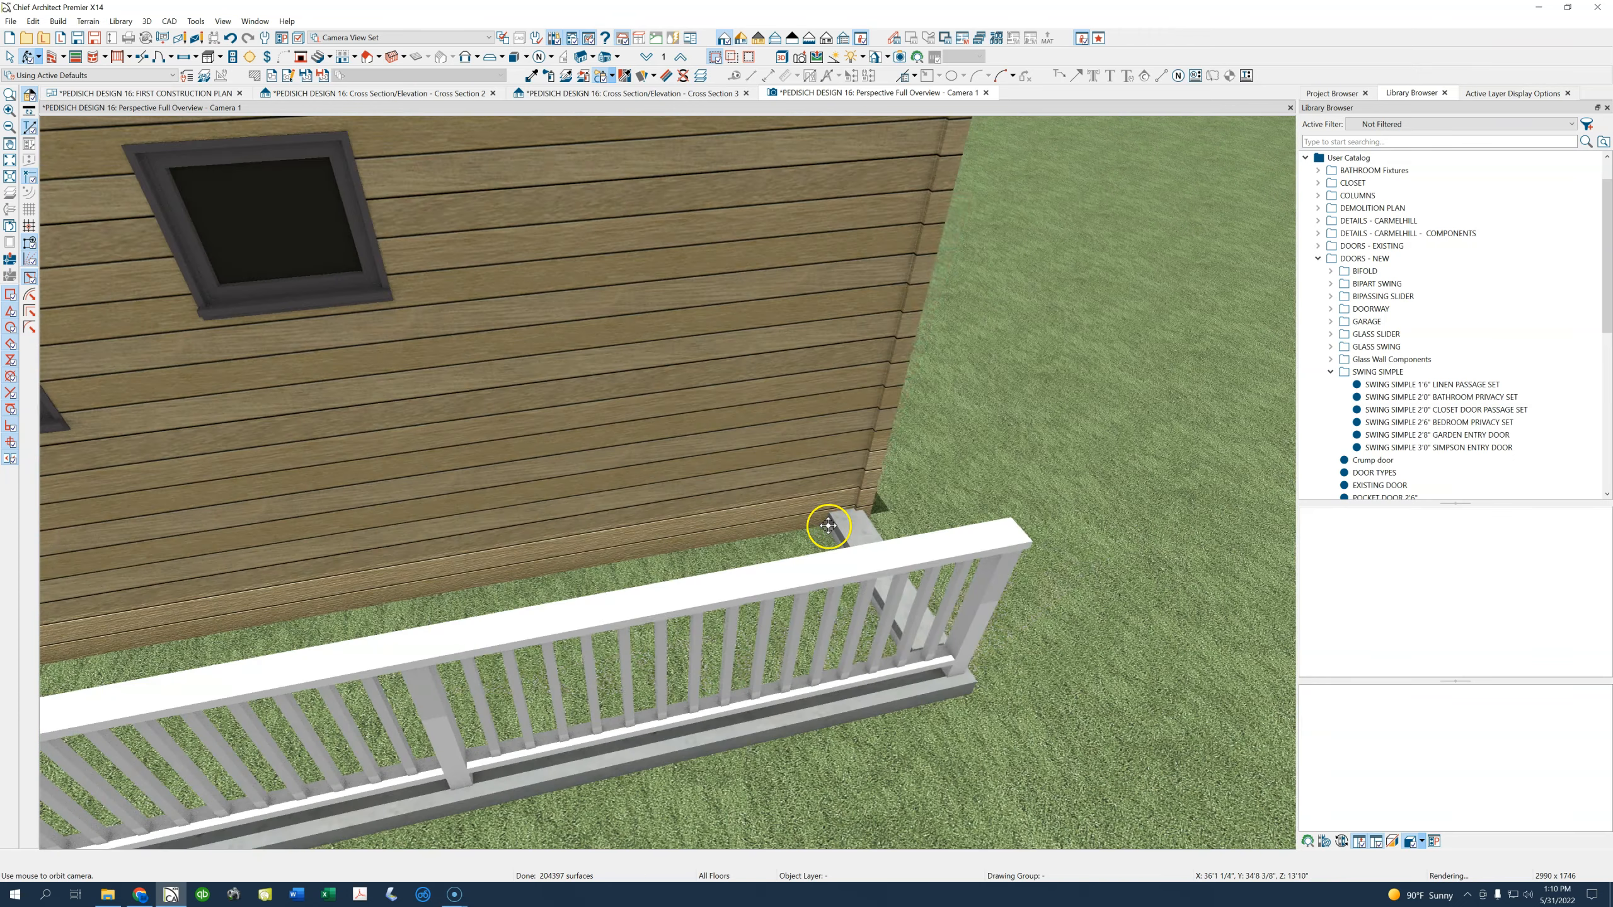
drag(744, 550, 751, 507)
click(618, 93)
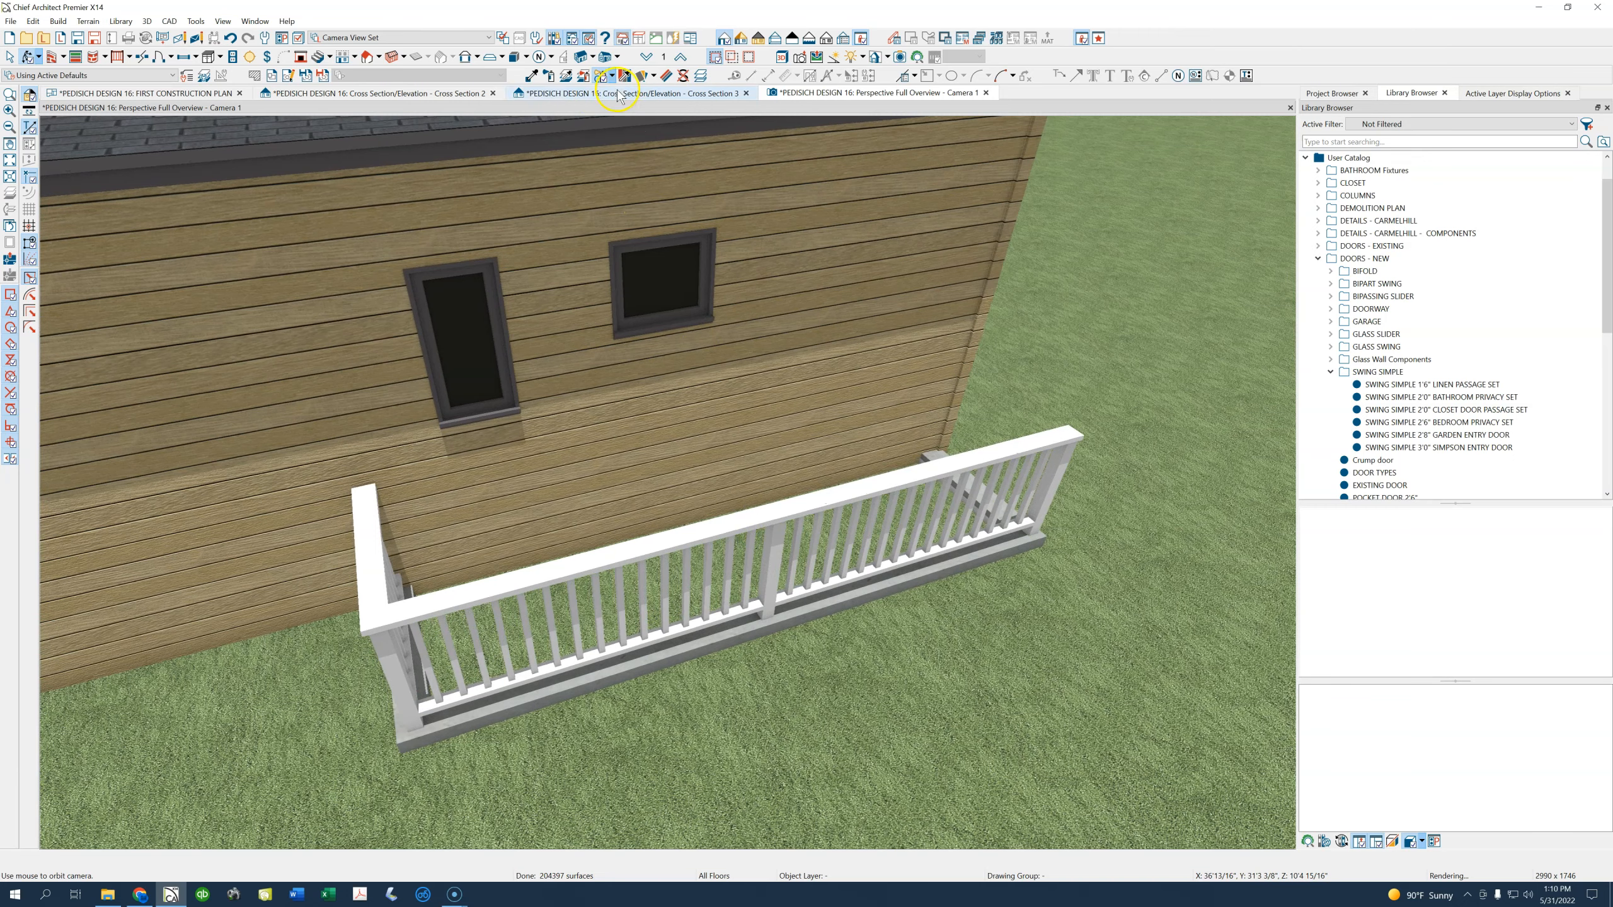
drag(714, 573, 751, 573)
Draw a rectangular terrain hole about 13.41 ft long on the grass just beyond the stair end of the exterior stairwell
scroll(762, 573, down, 4)
scroll(876, 576, down, 3)
key(space)
click(915, 588)
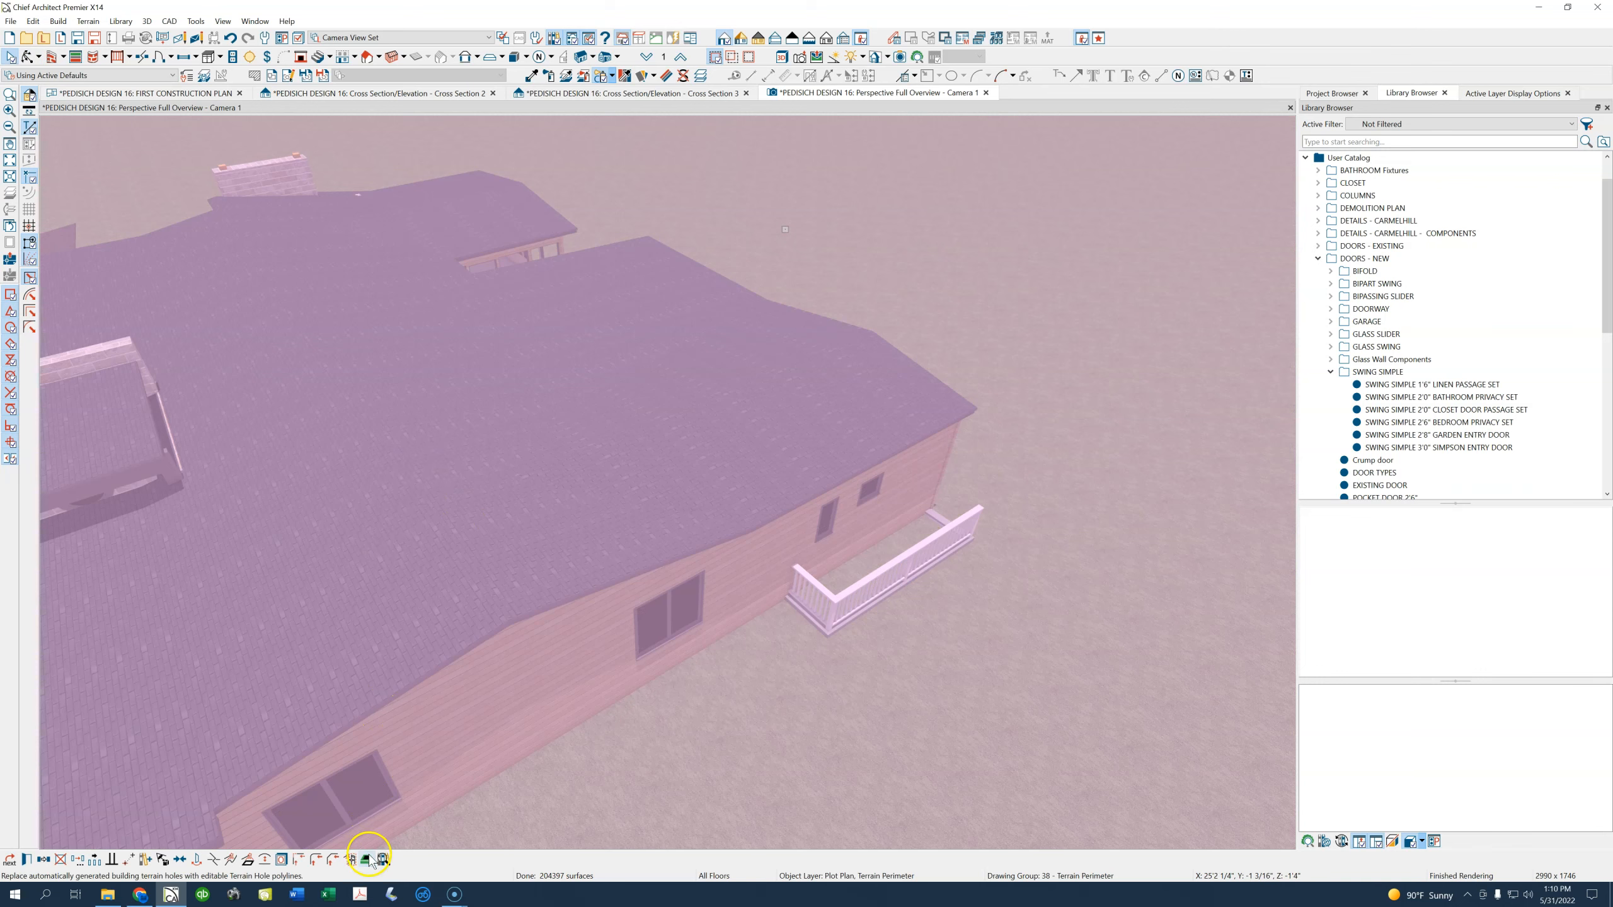
right_click(1036, 552)
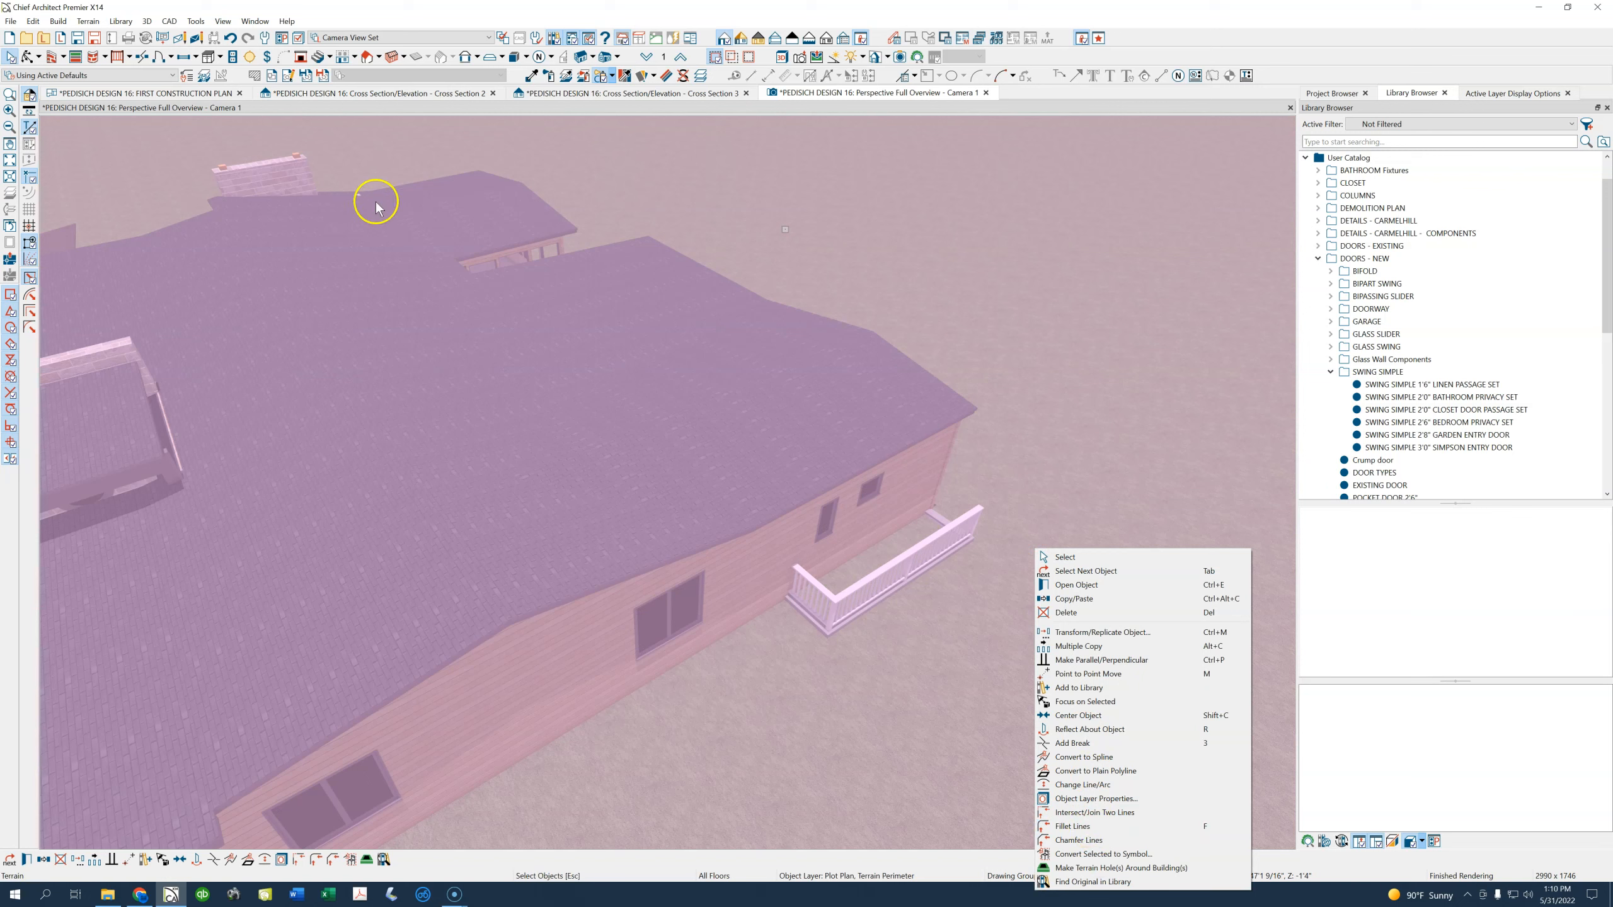
click(87, 21)
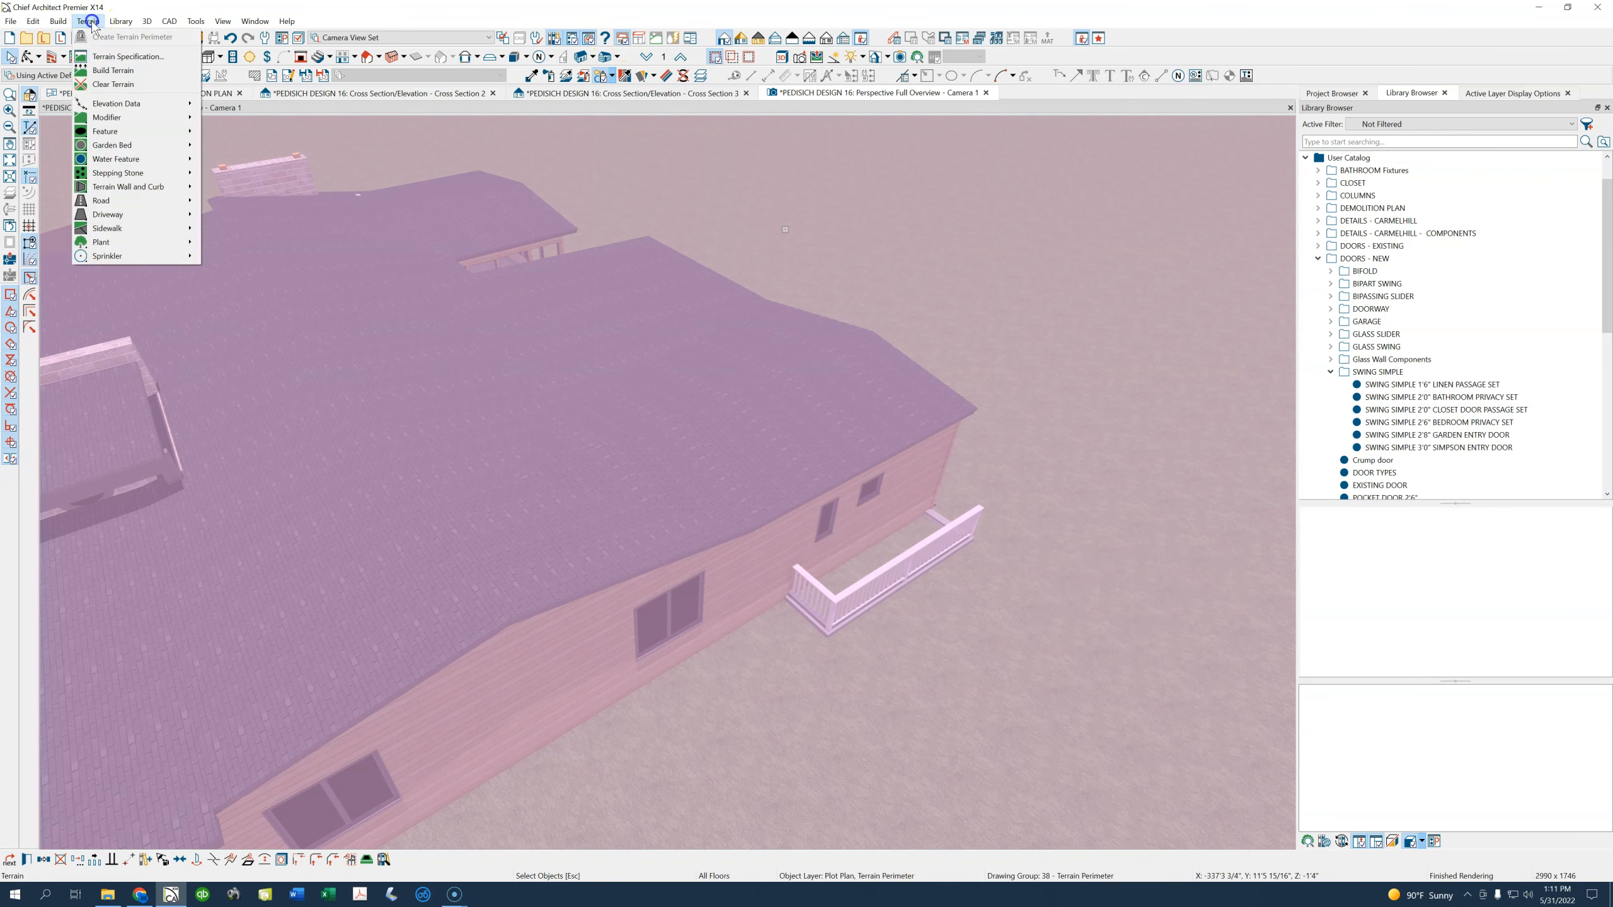
mouse_move(105, 138)
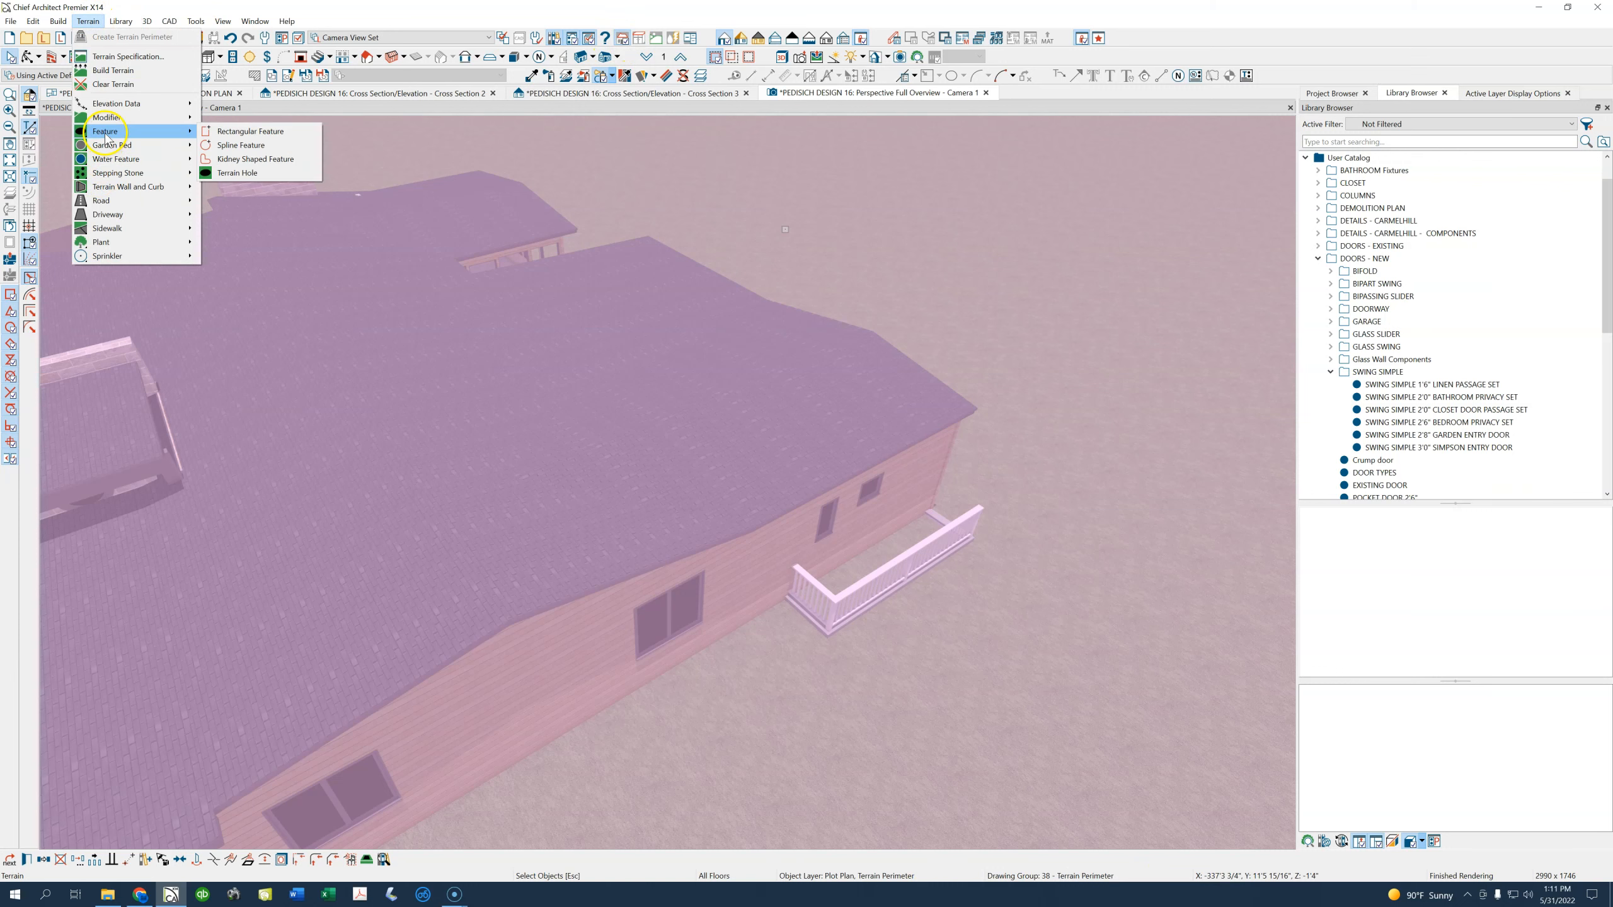
click(237, 173)
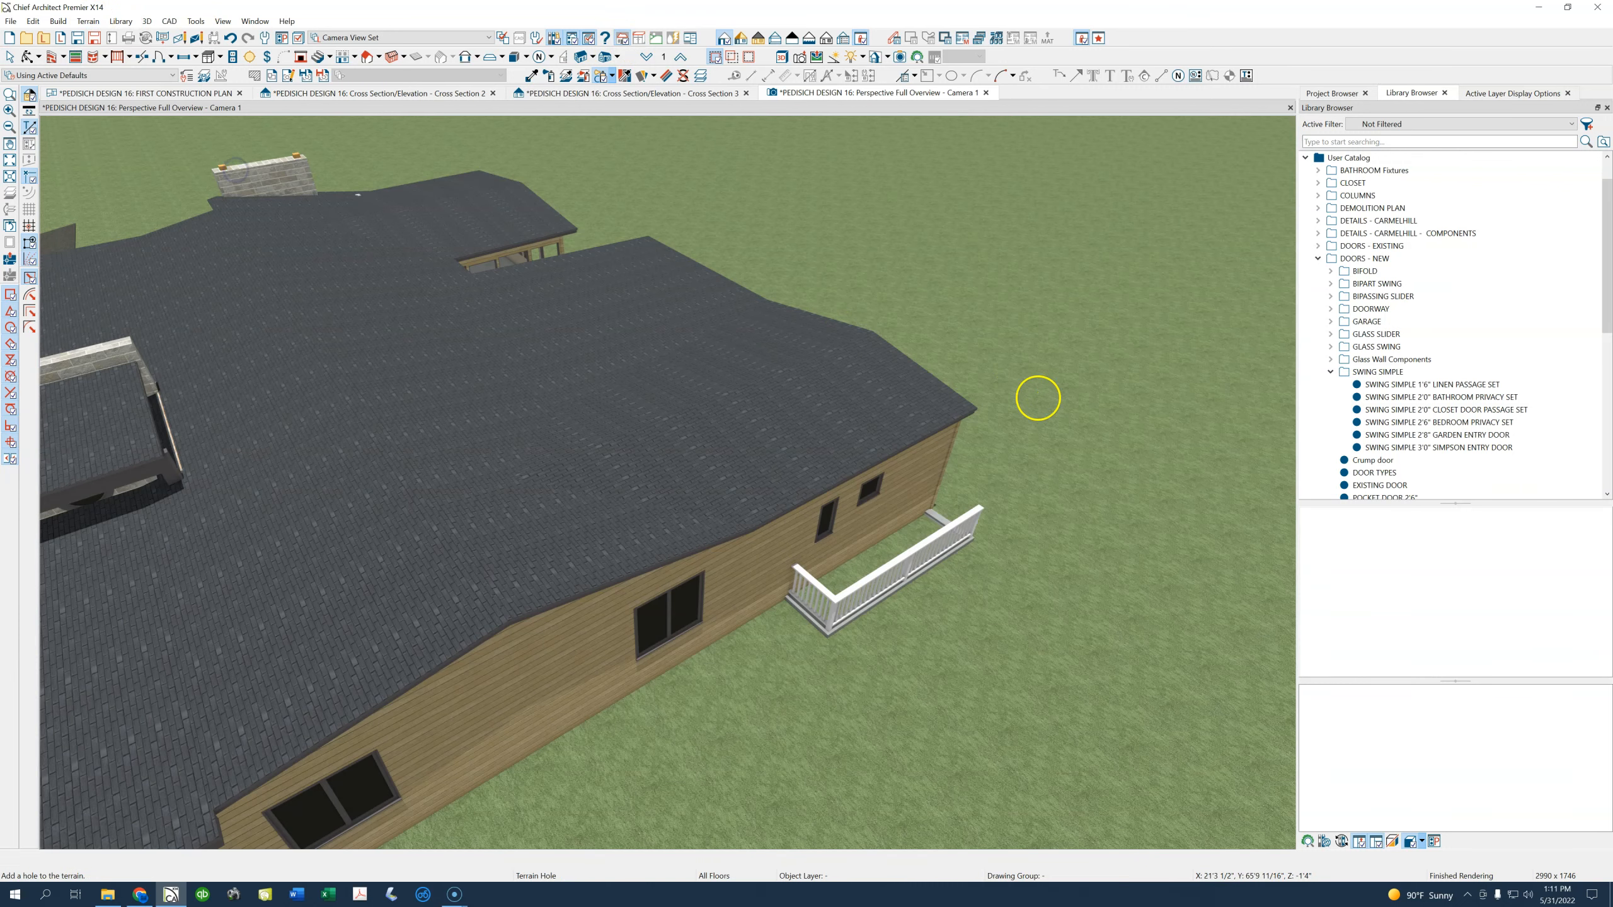
drag(1098, 510, 1102, 597)
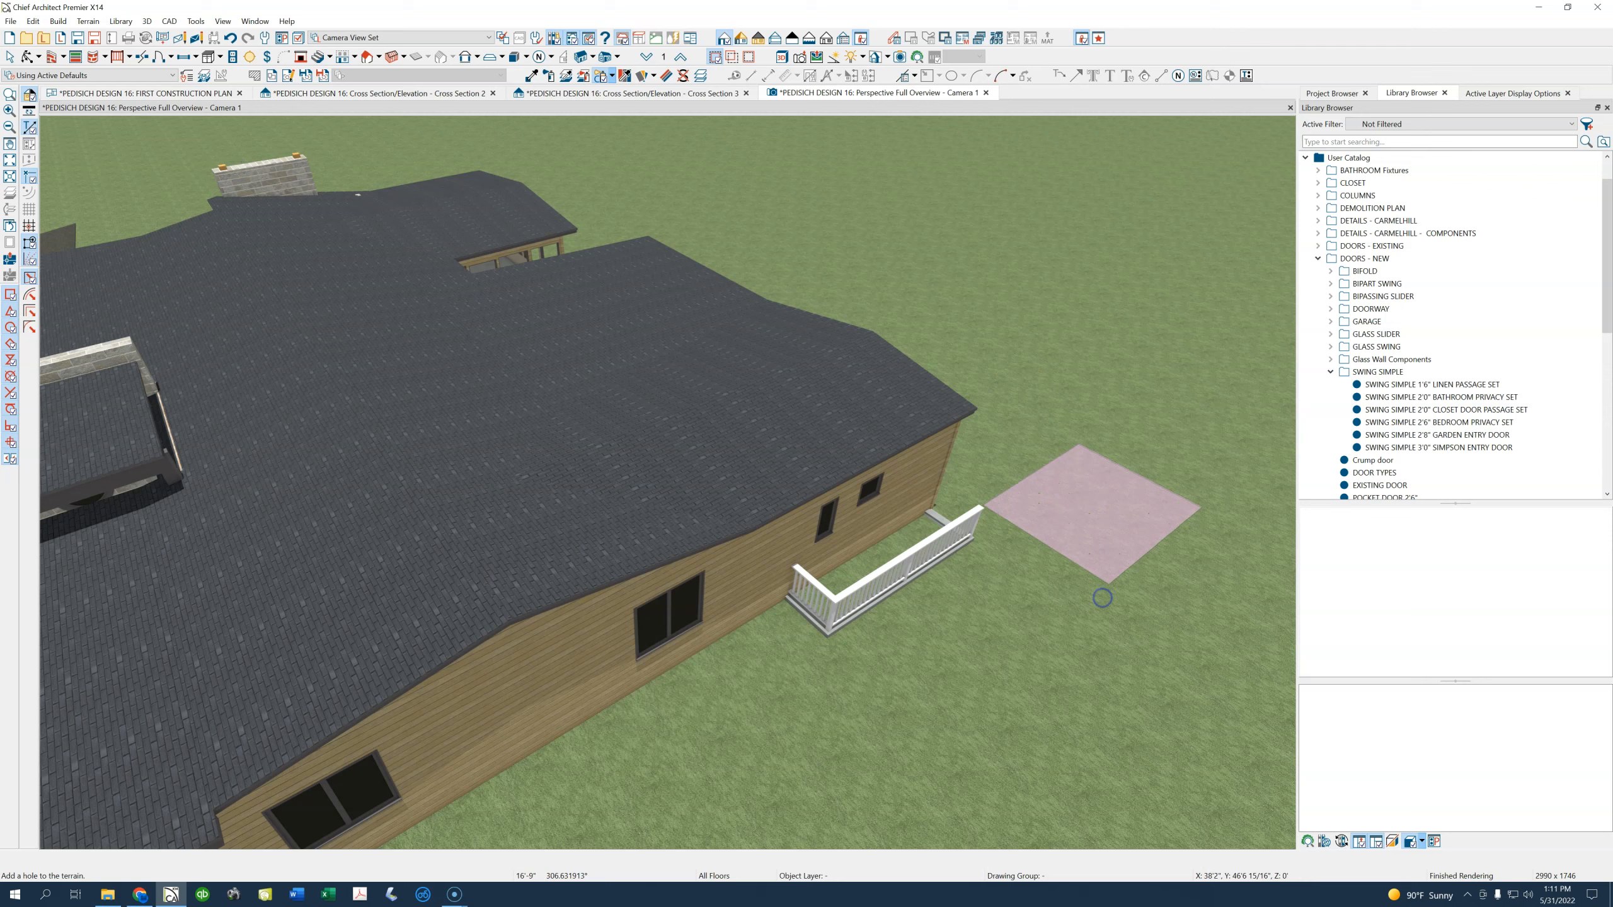
drag(1020, 532, 1022, 524)
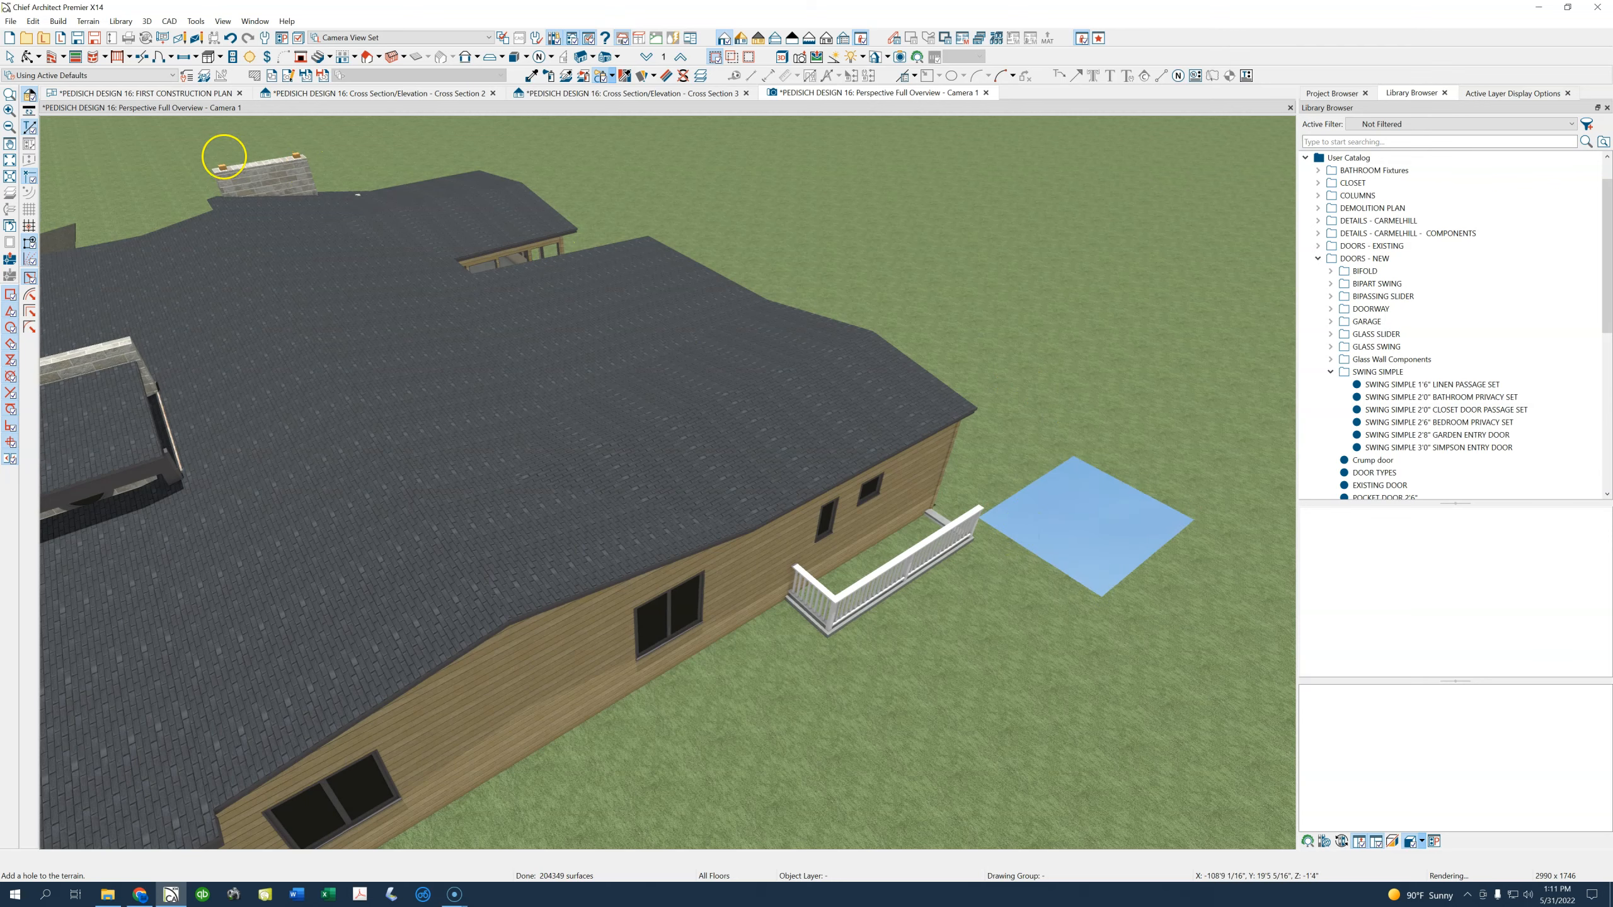
click(1000, 535)
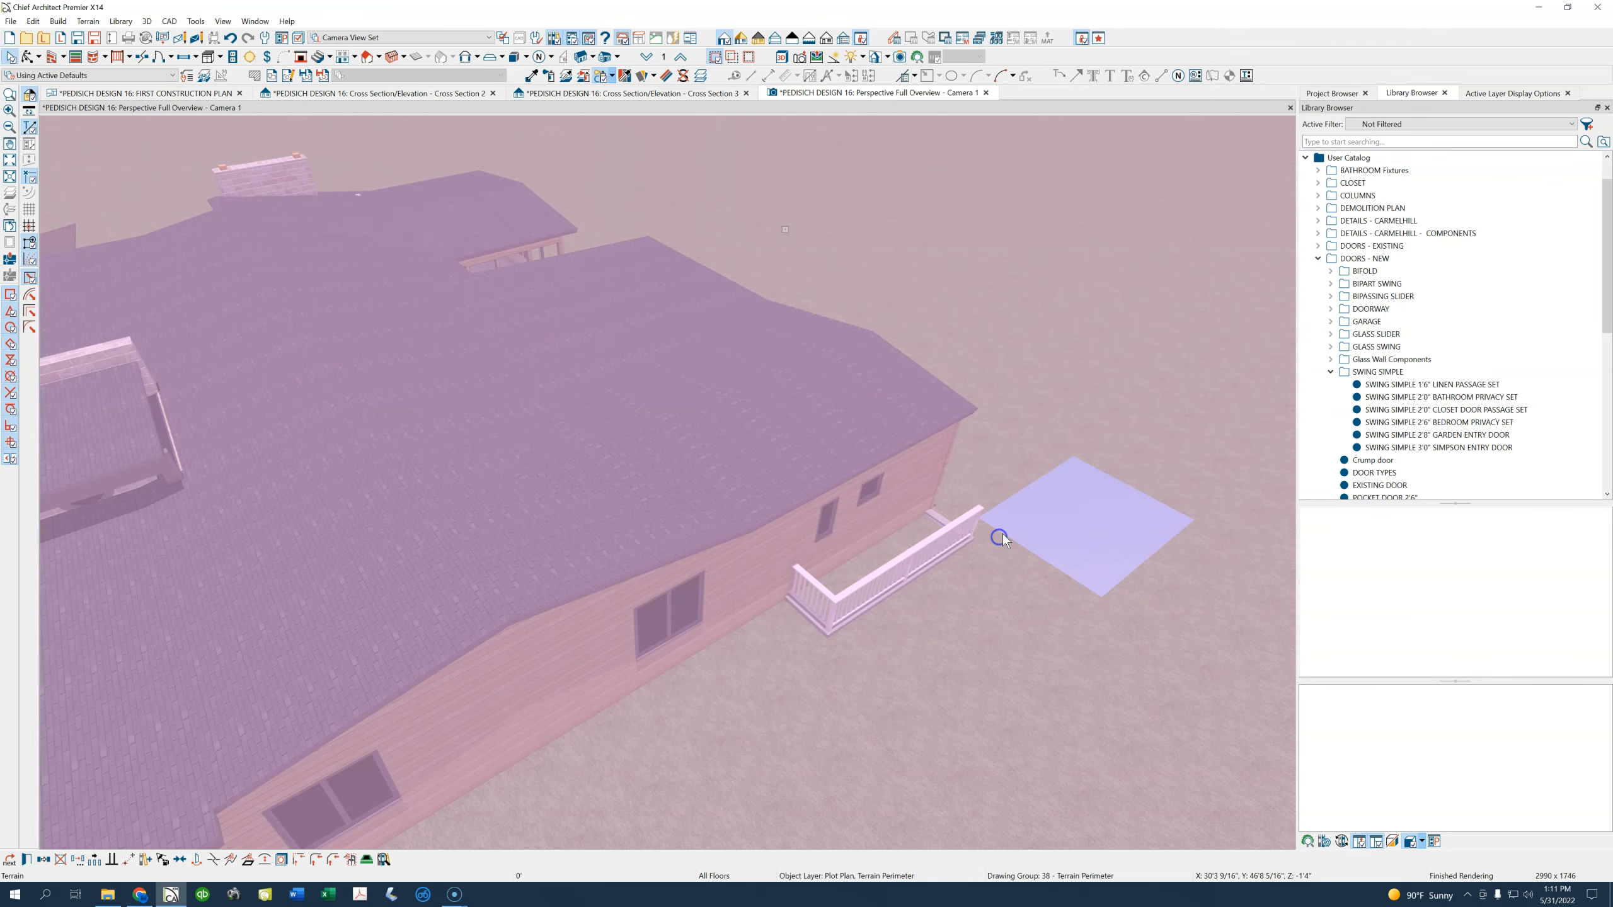
Switch the floor plan to the PLOT PLAN 1" = 20' view and turn on the reference display around the stairwell
click(174, 94)
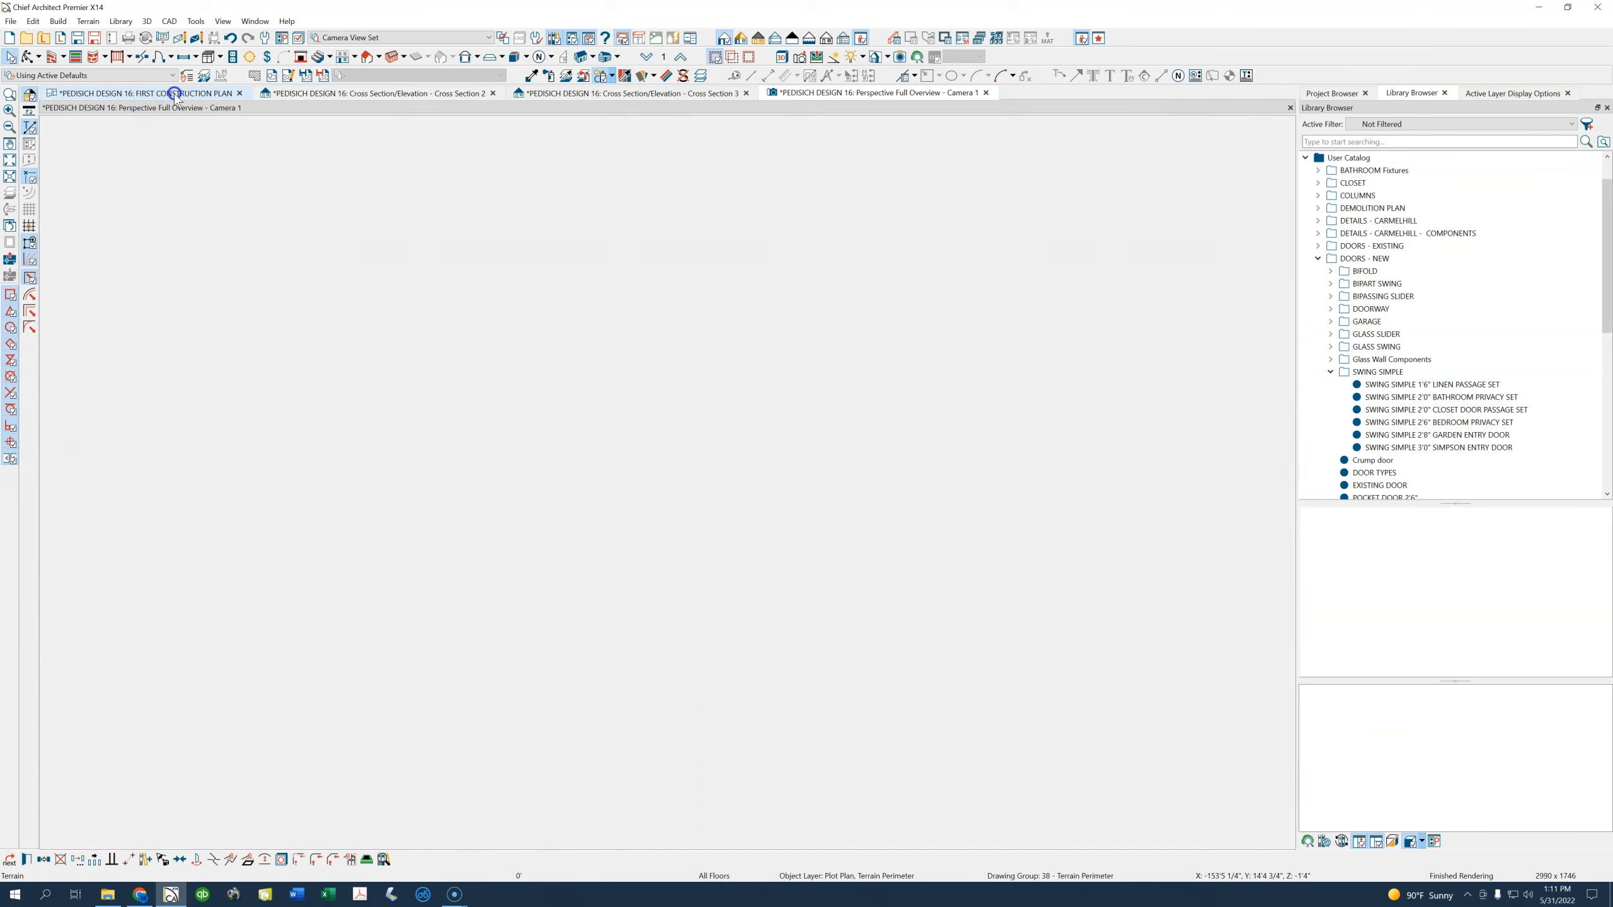
click(348, 37)
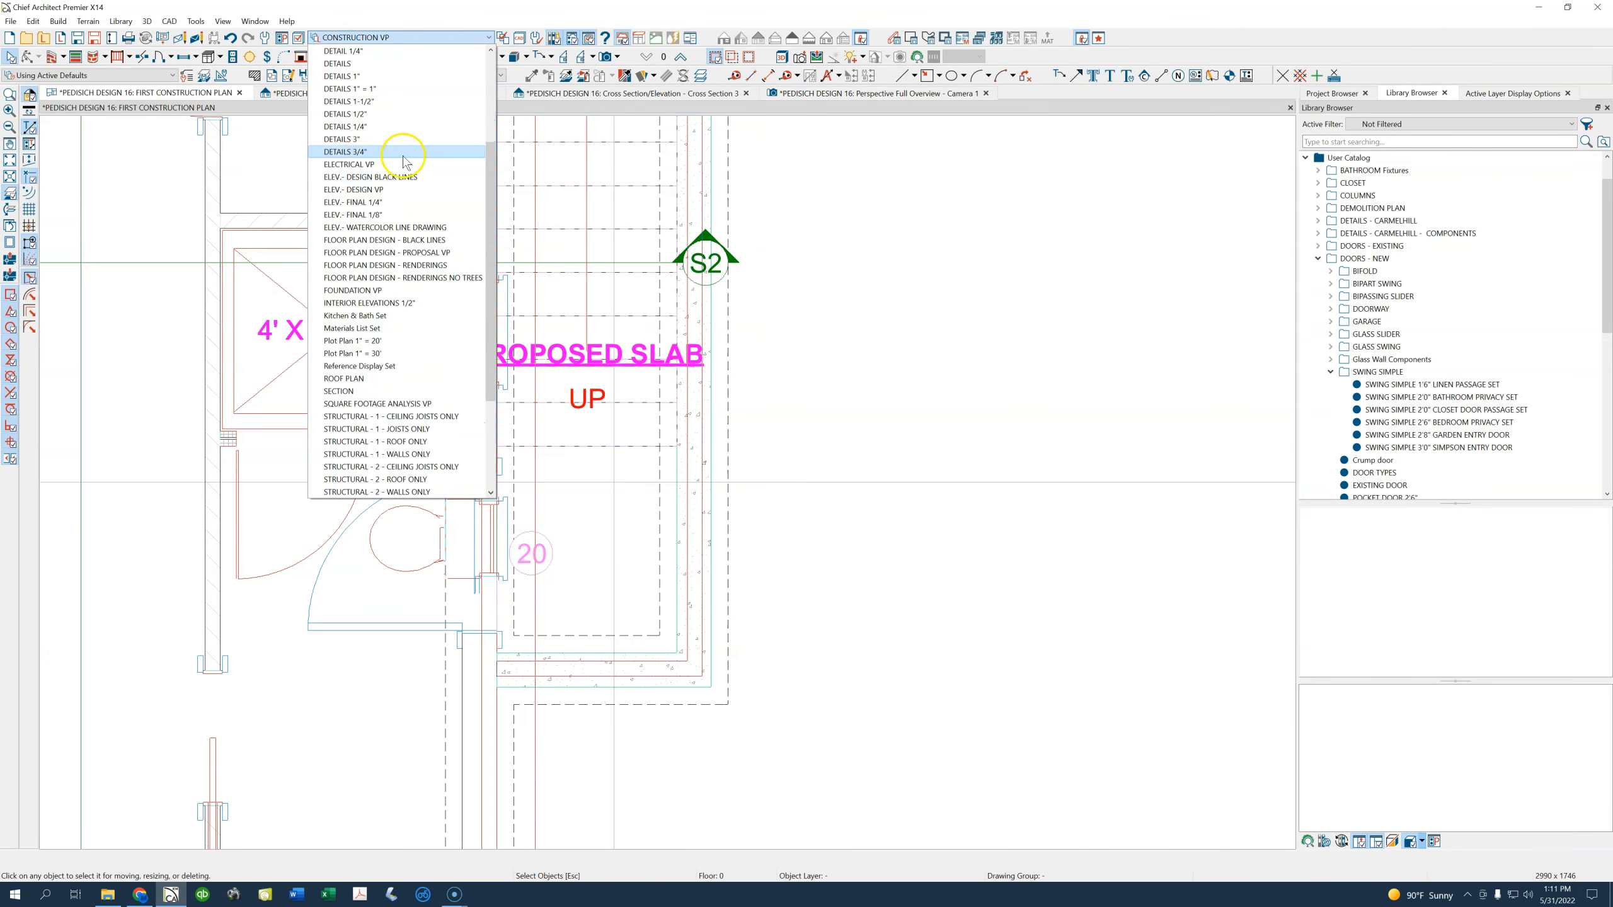
click(537, 107)
click(429, 79)
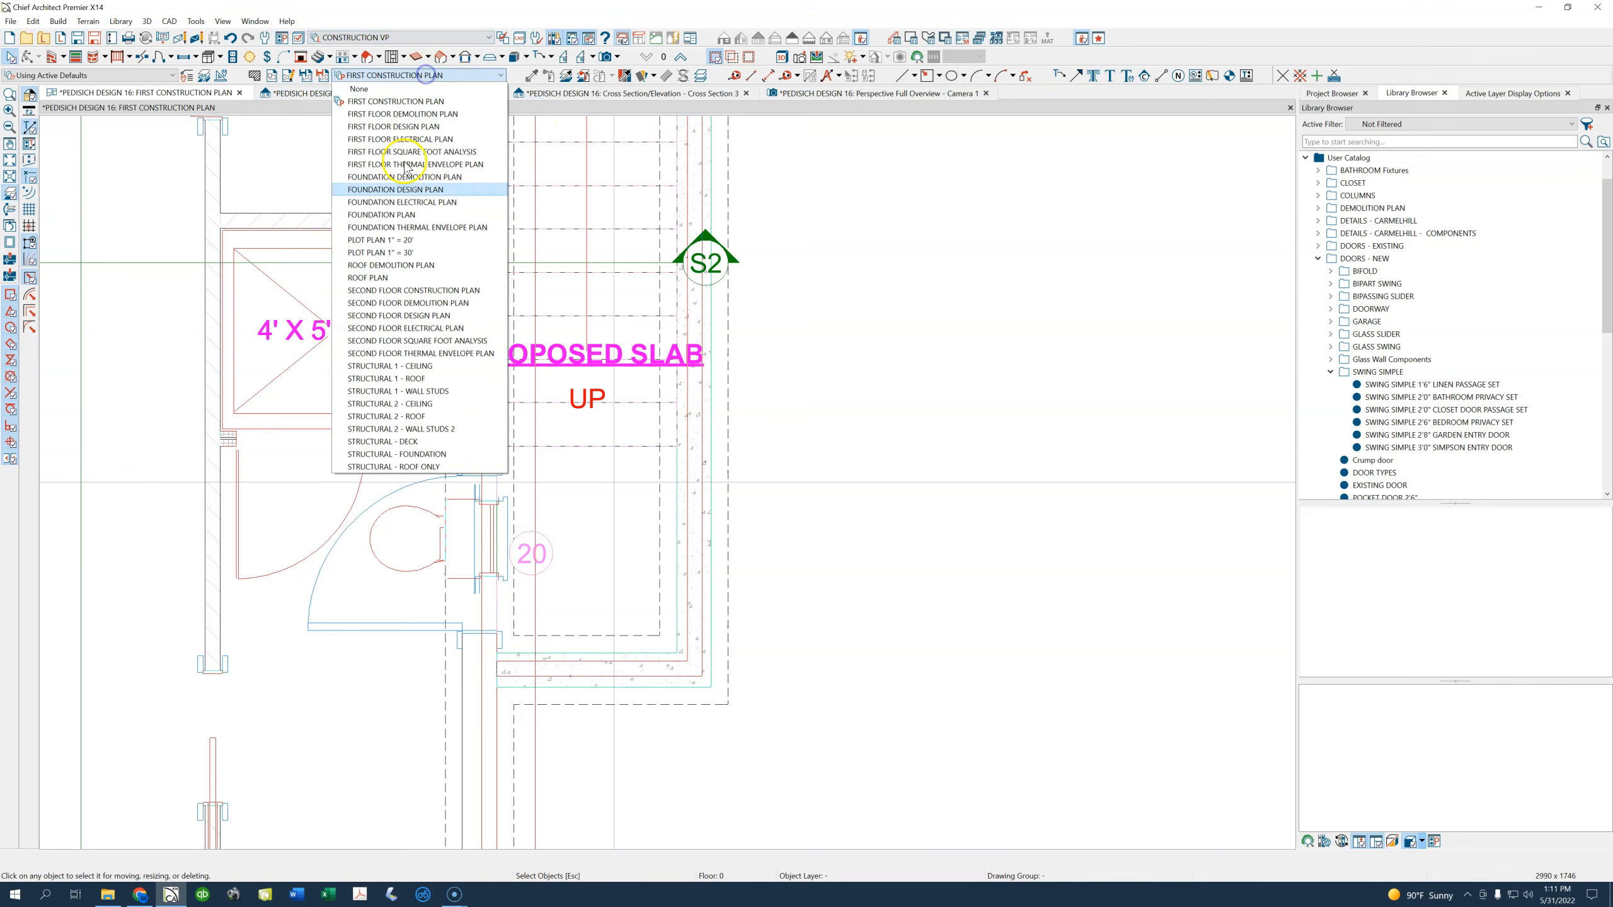
click(394, 240)
scroll(716, 297, down, 7)
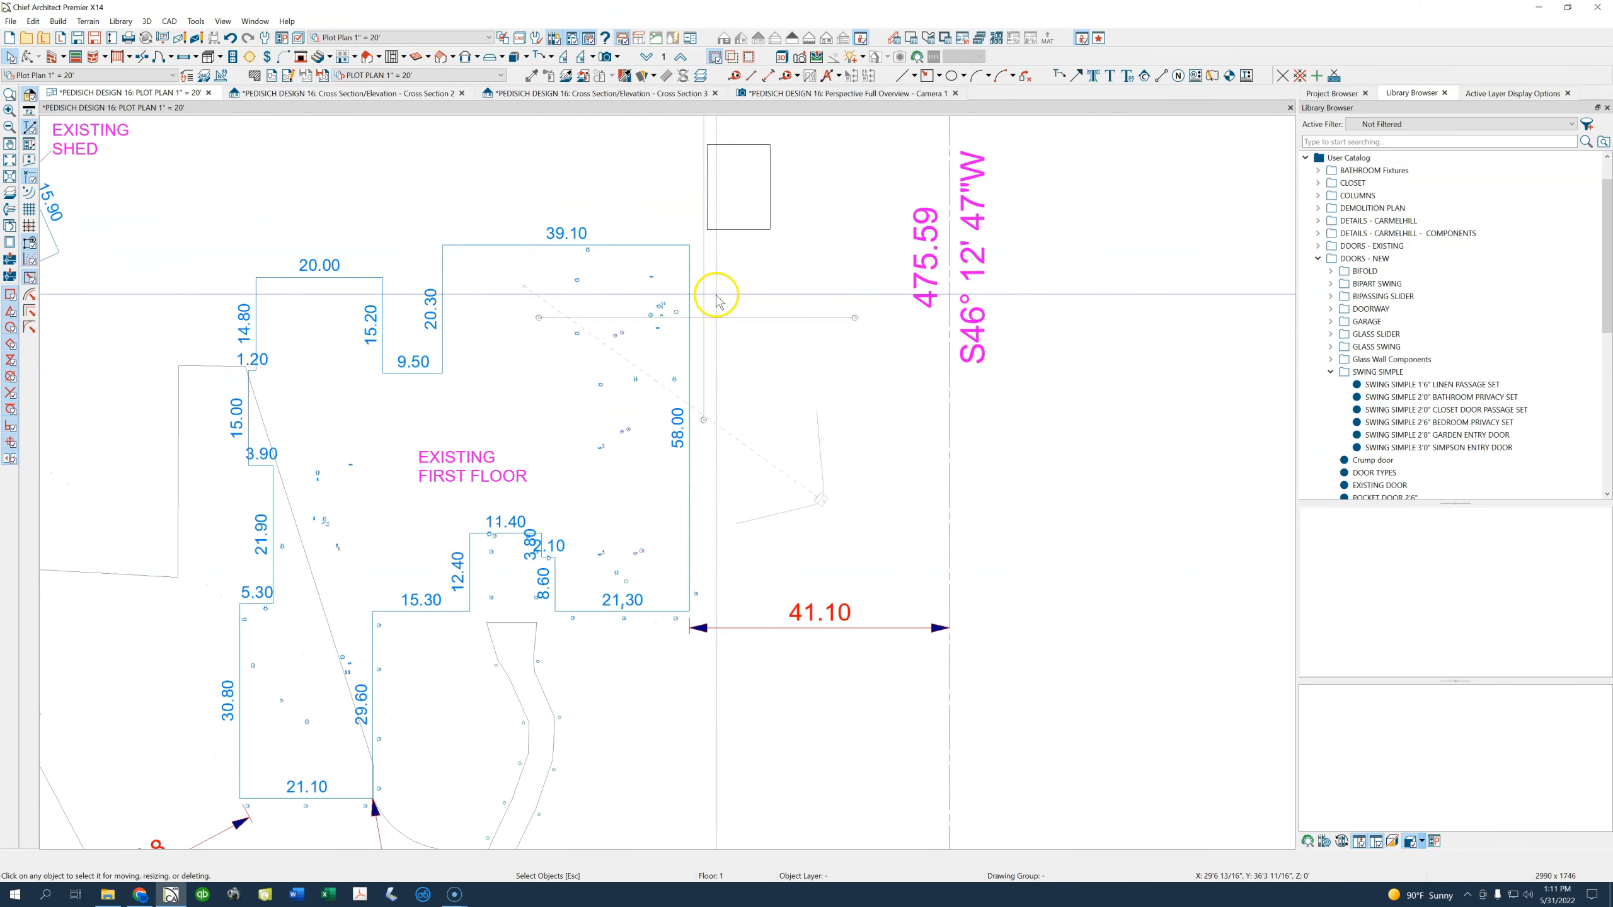
middle_drag(730, 249, 715, 341)
scroll(716, 343, up, 4)
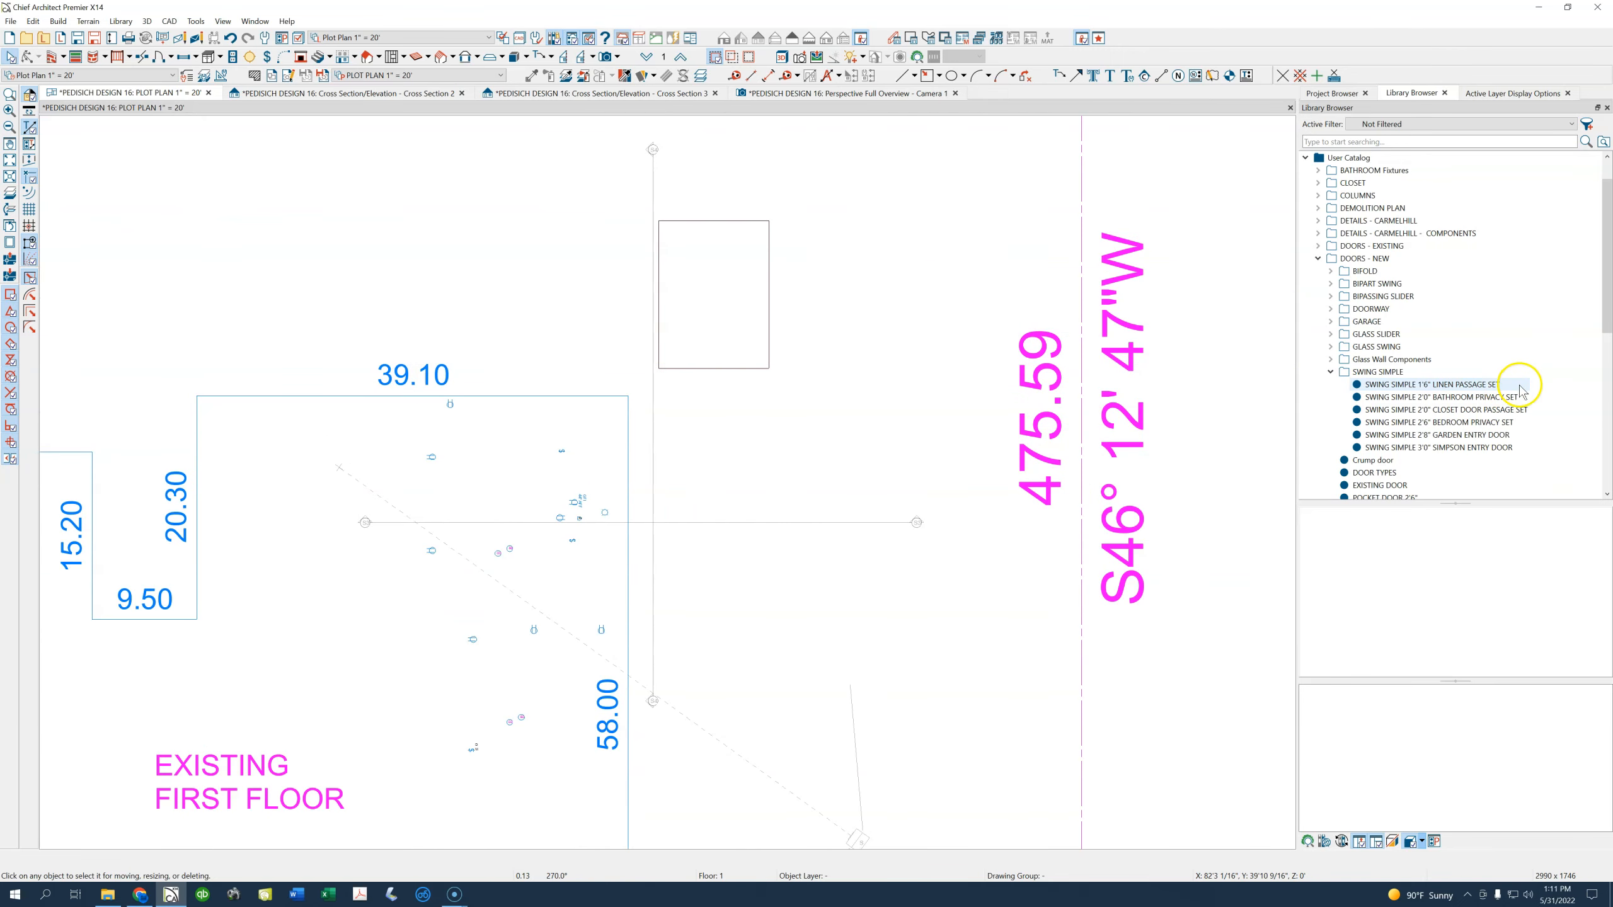
click(1479, 94)
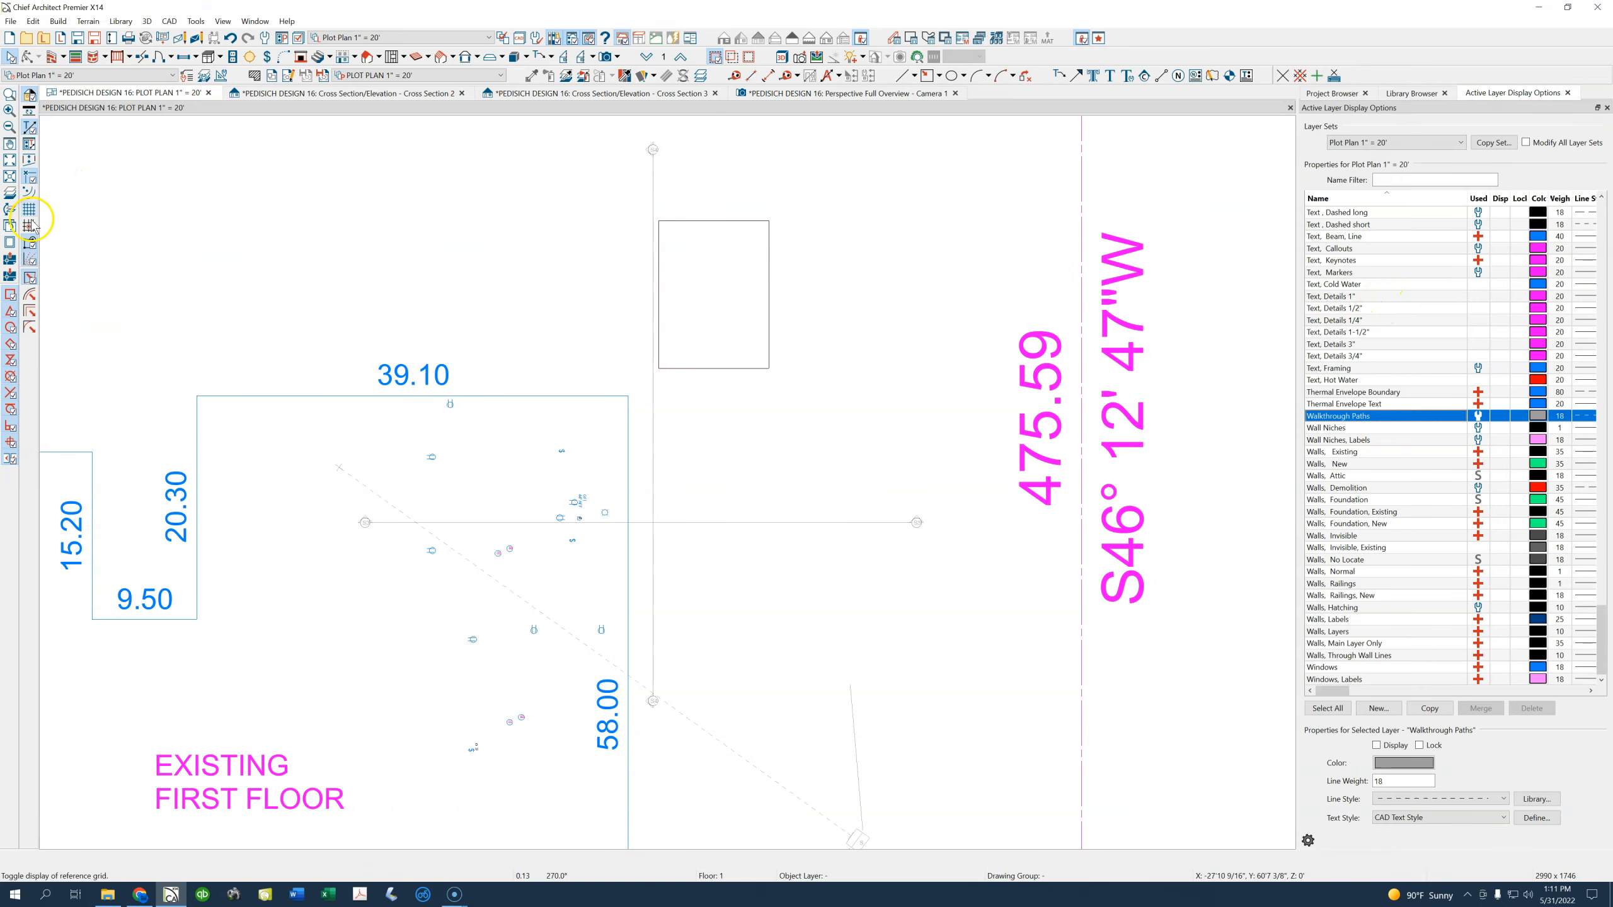
click(10, 194)
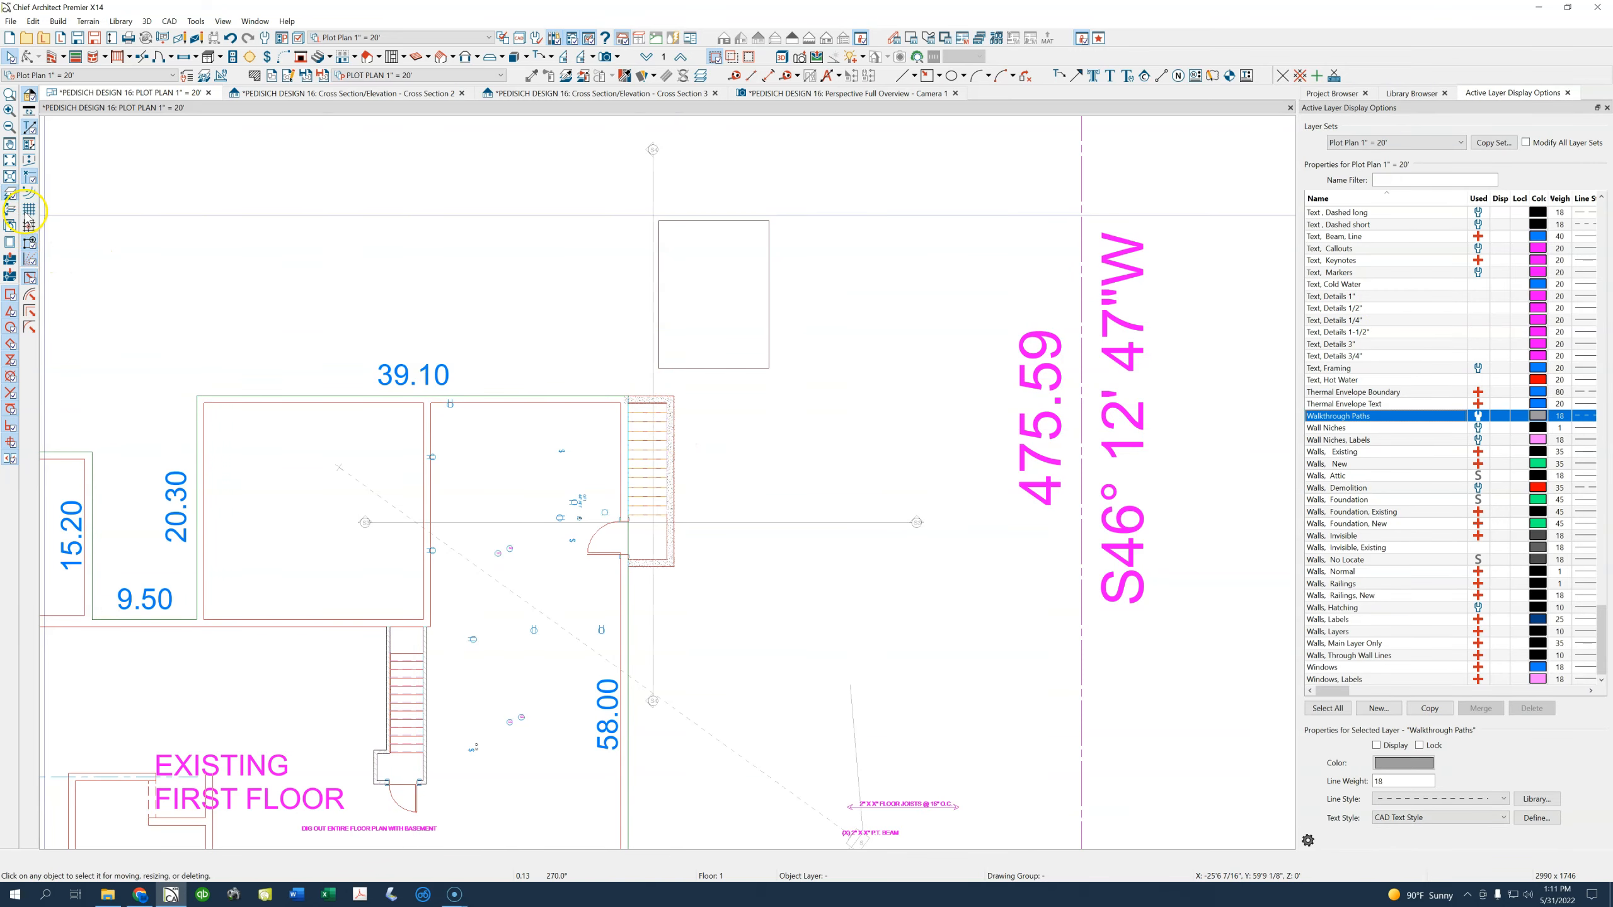
Move the edges of the terrain hole to fit the outer outline of the stairwell's foundation walls
click(667, 368)
scroll(673, 375, up, 3)
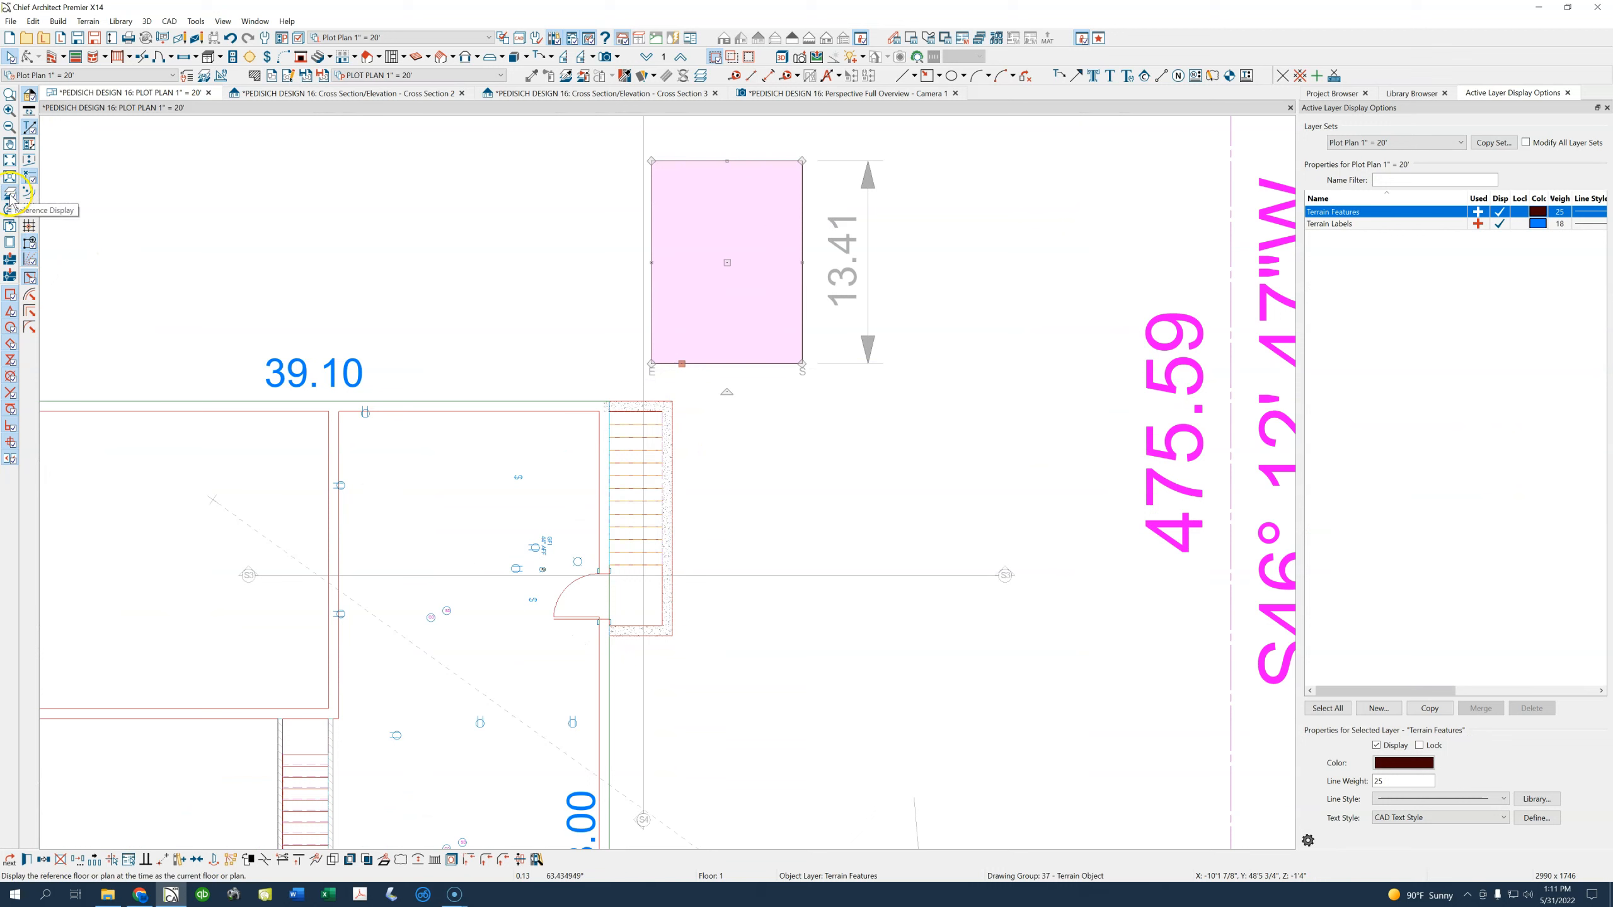
drag(682, 362, 661, 635)
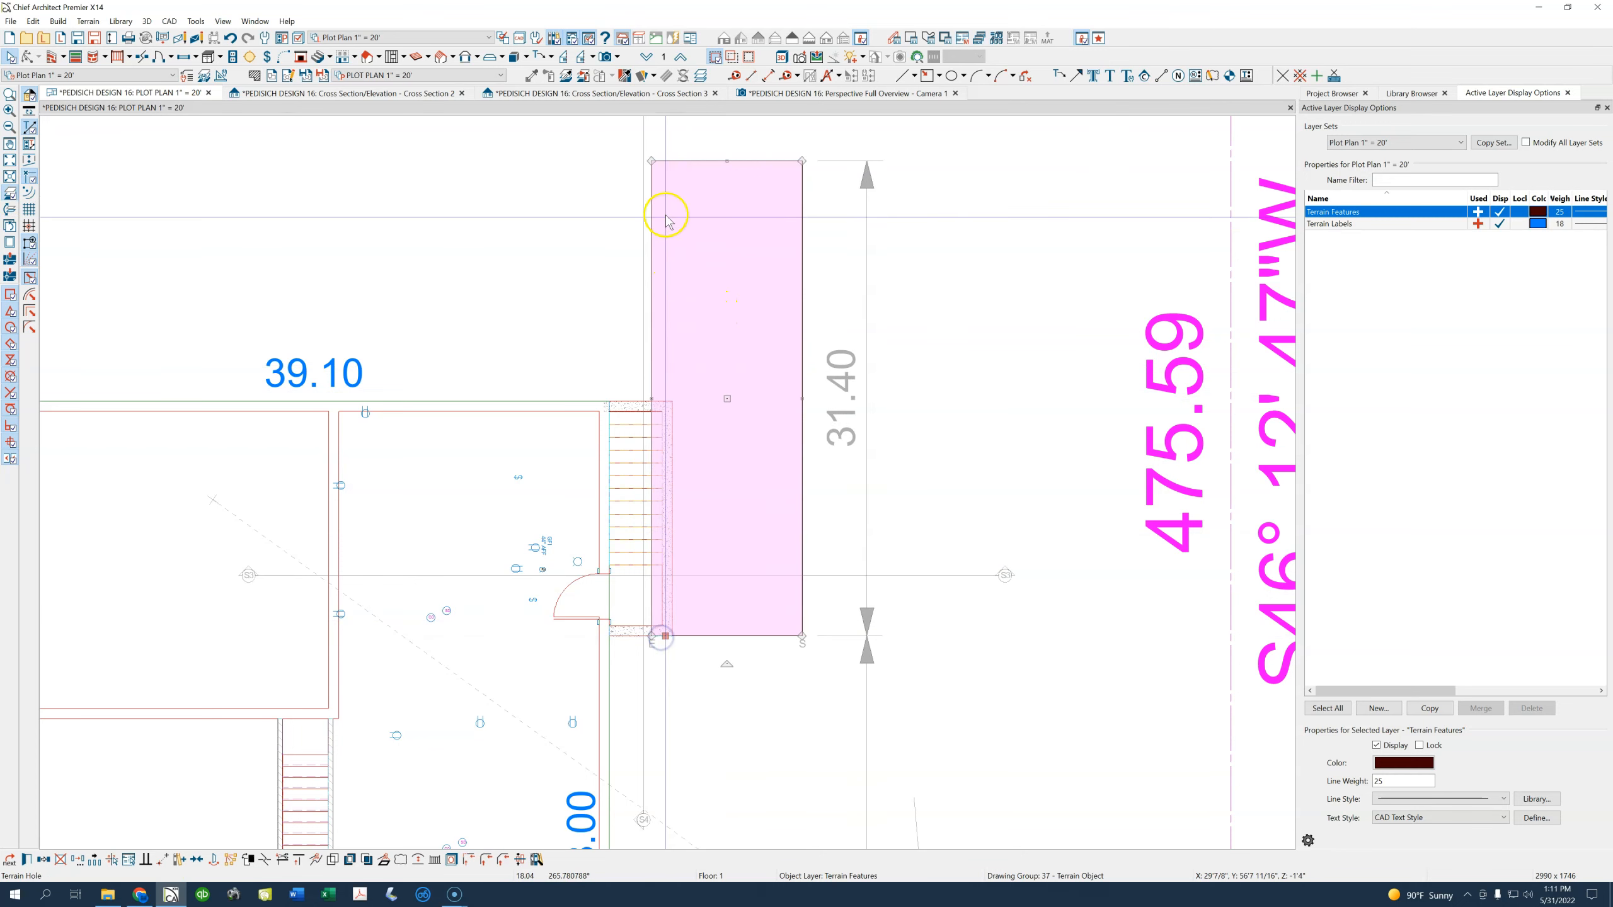
drag(726, 172, 614, 414)
drag(802, 513, 674, 527)
click(720, 328)
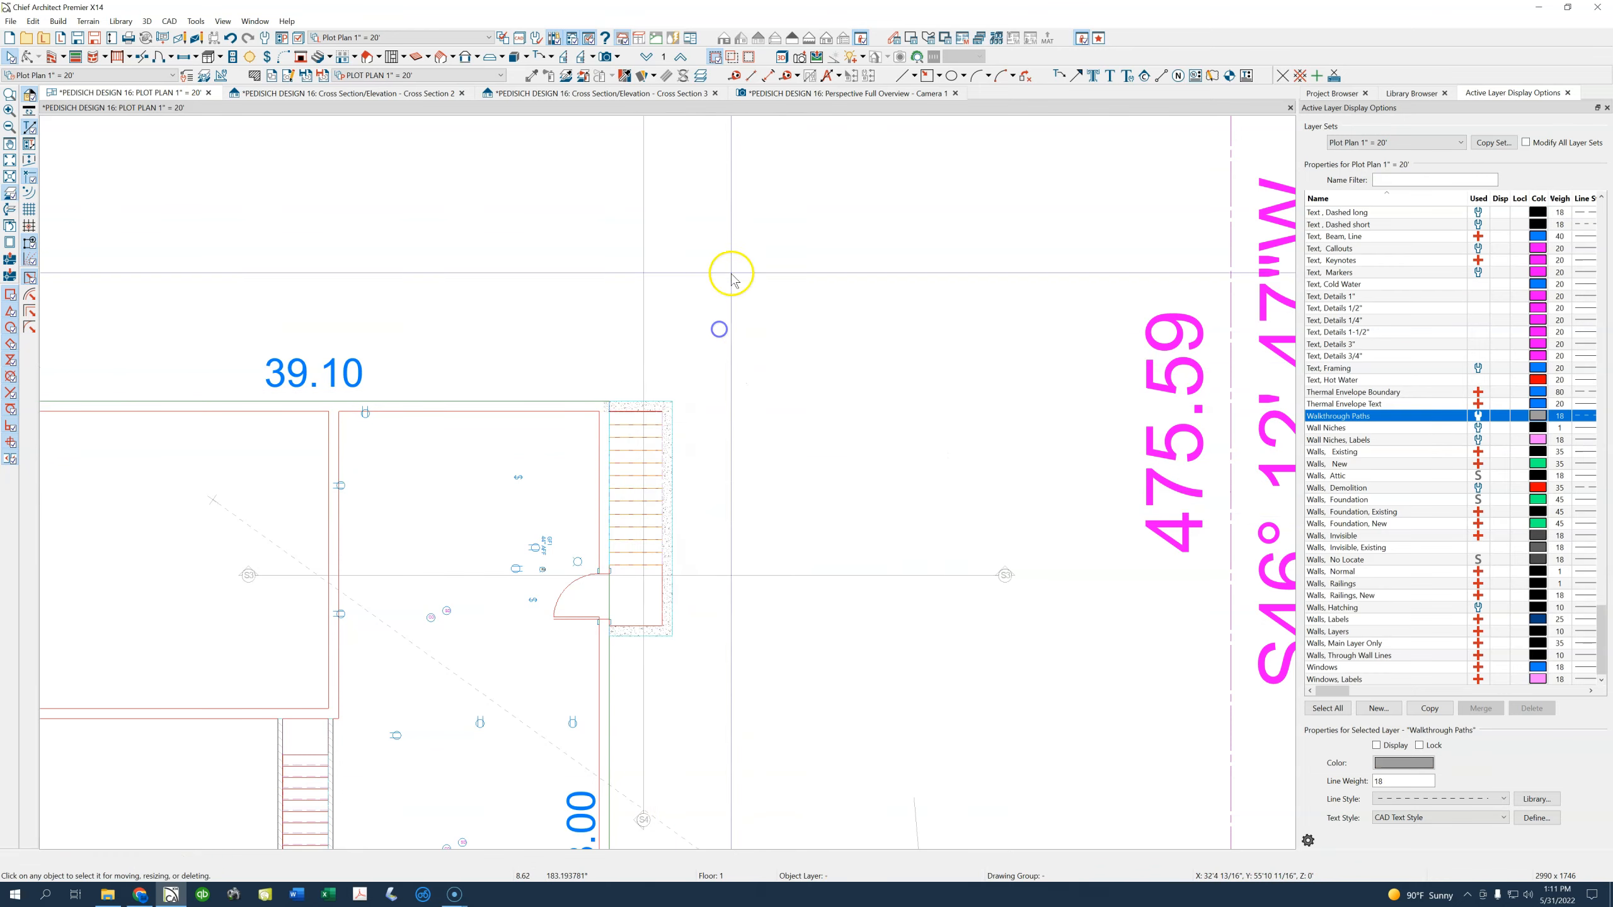
In the perspective overview, copy the Concrete material from the stairwell's foundation wall and apply it to the white stairs
click(799, 94)
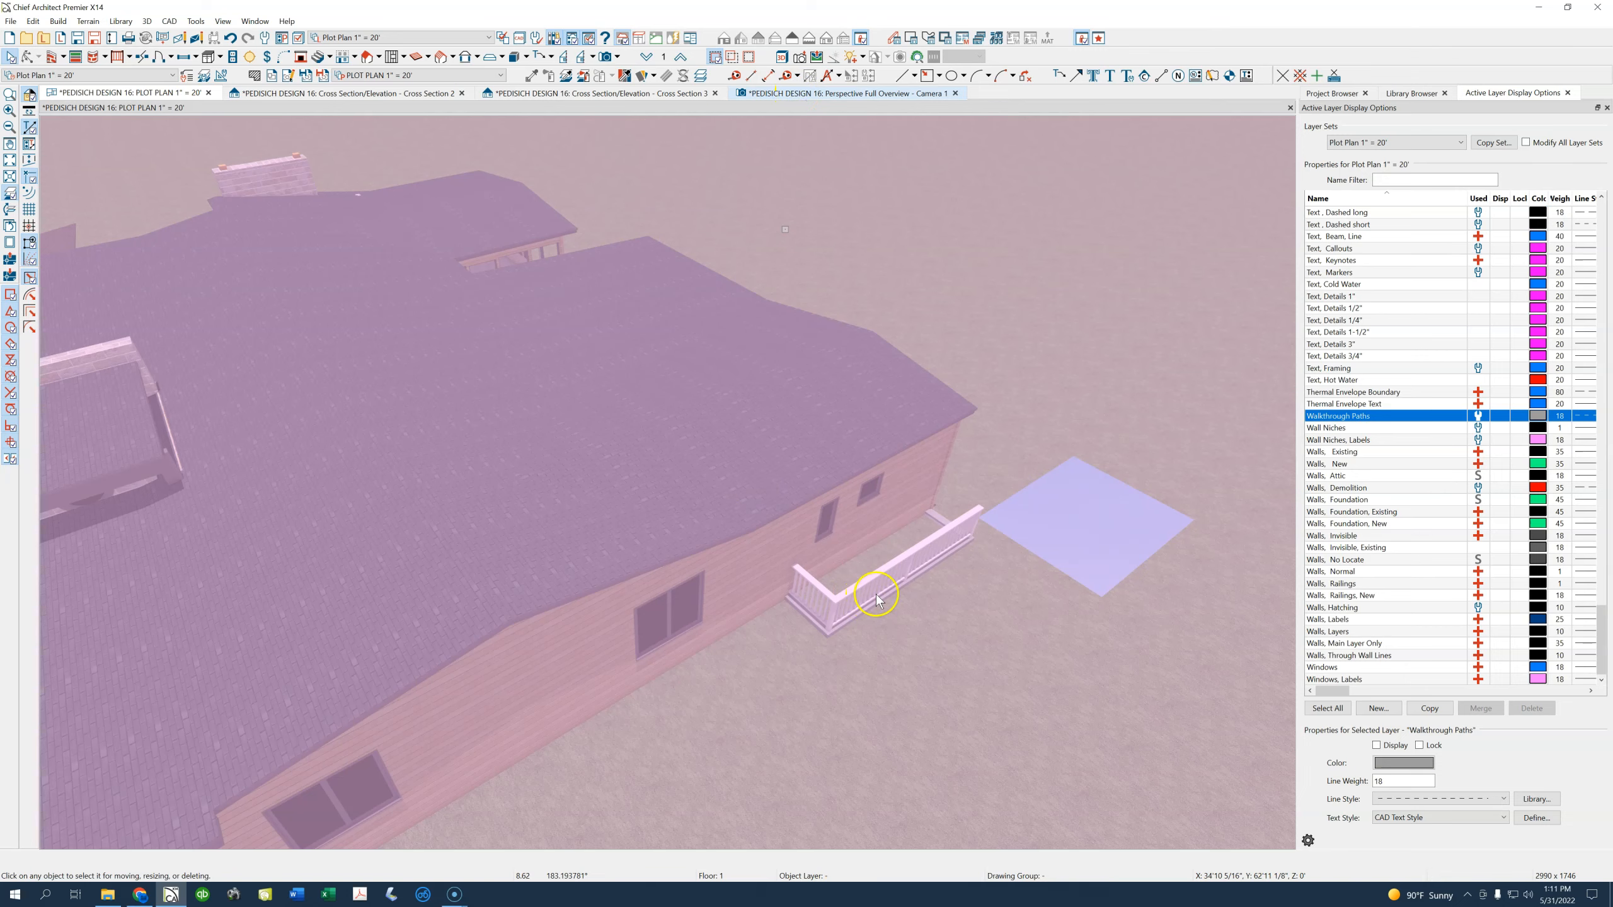
scroll(876, 597, up, 3)
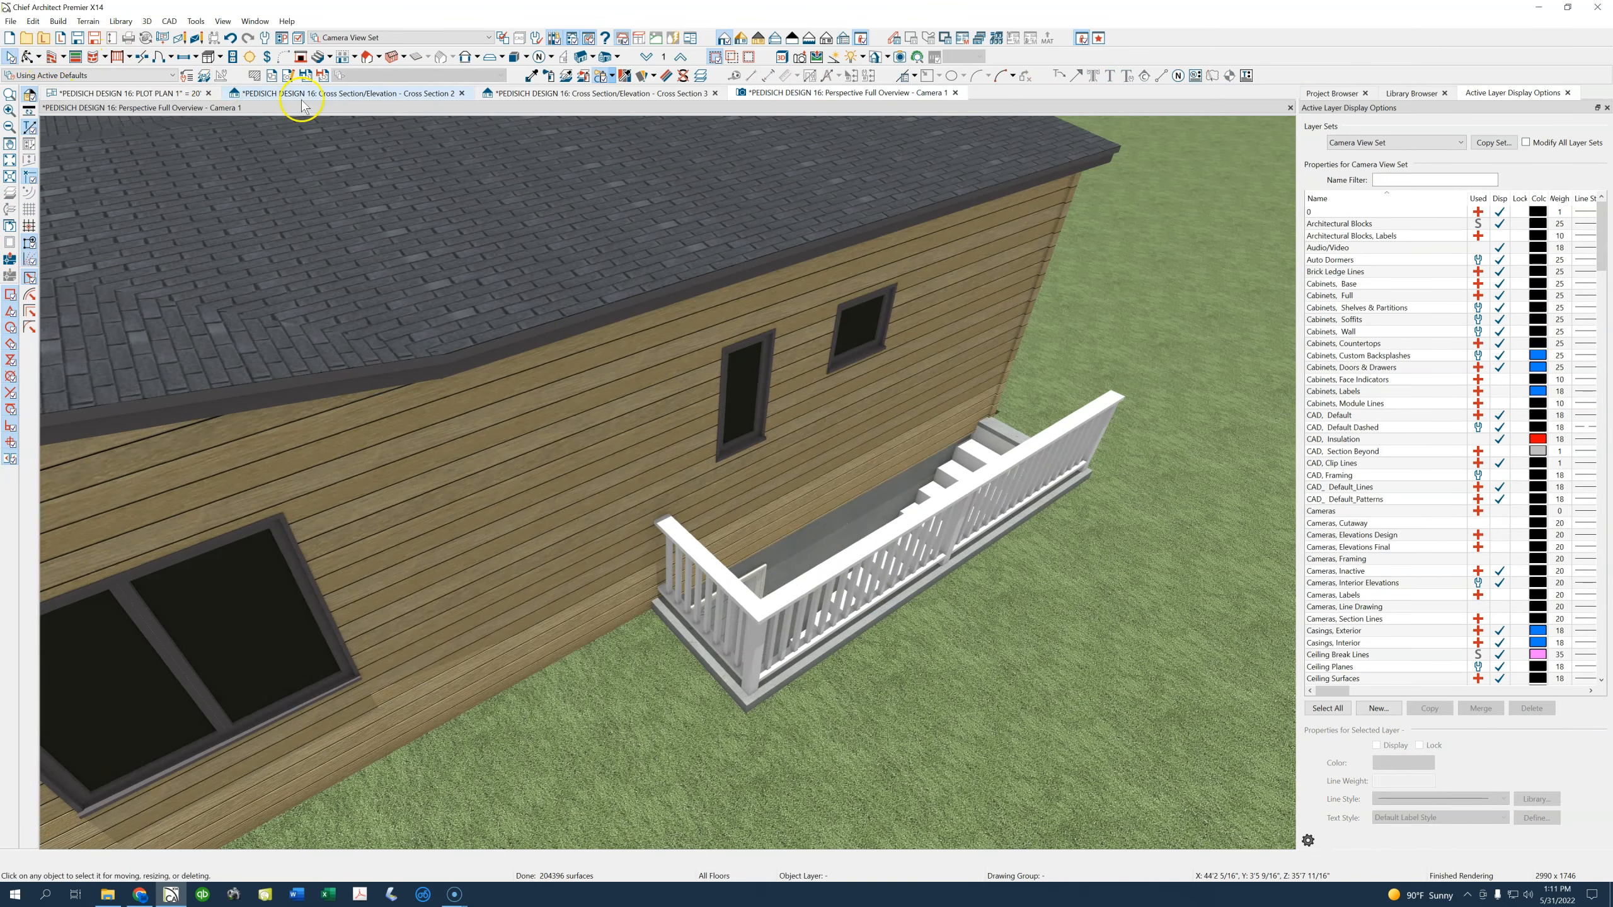
click(532, 76)
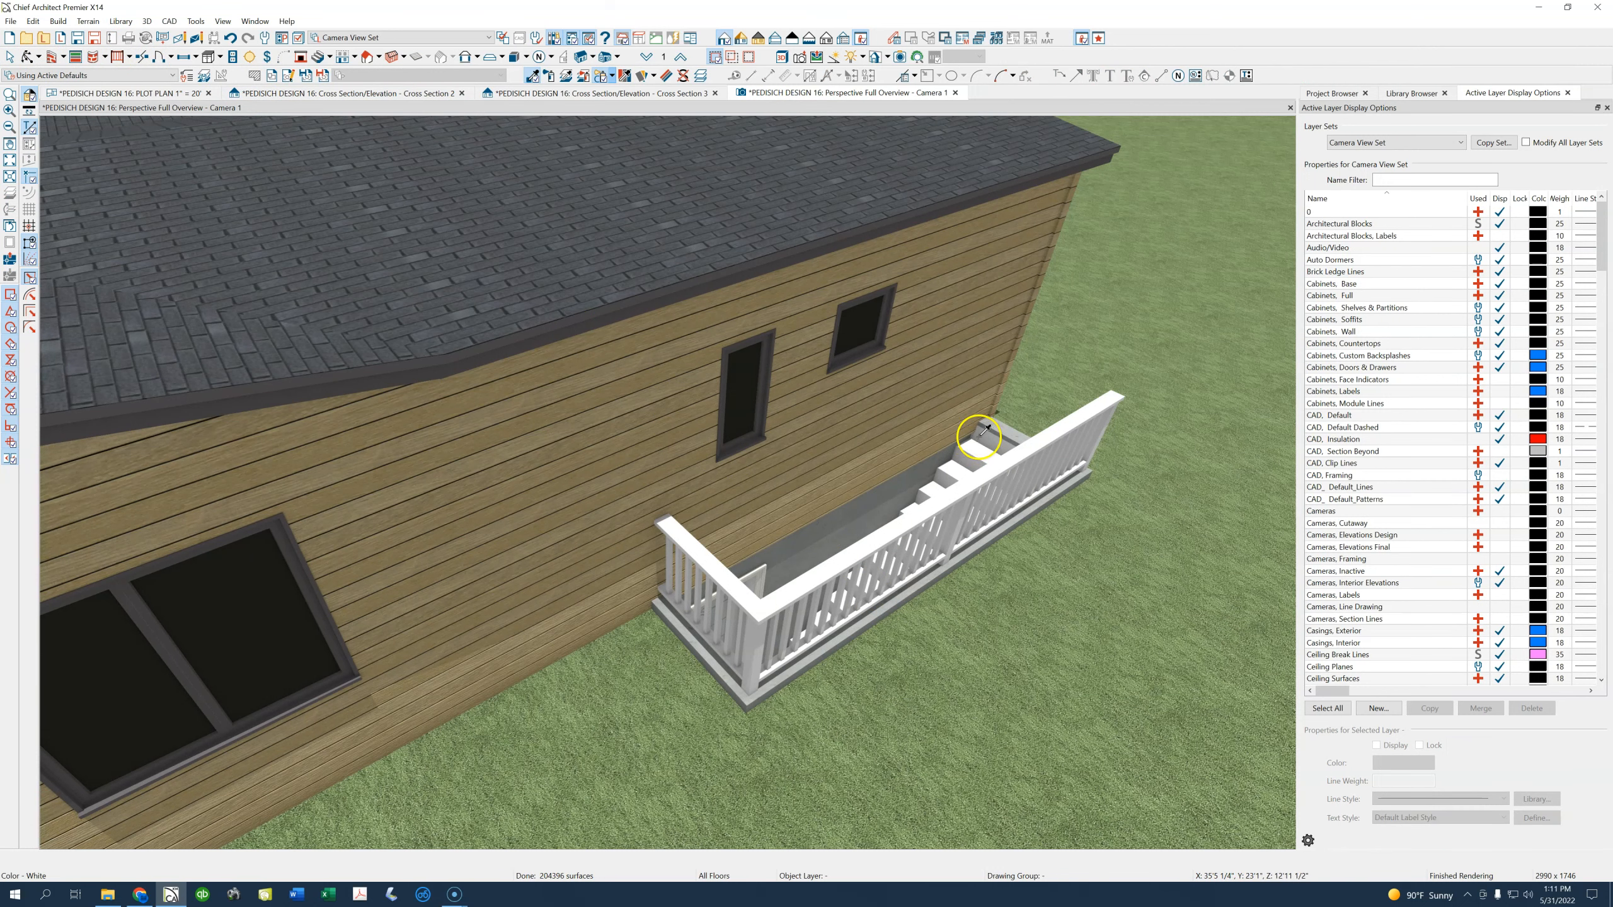
click(918, 476)
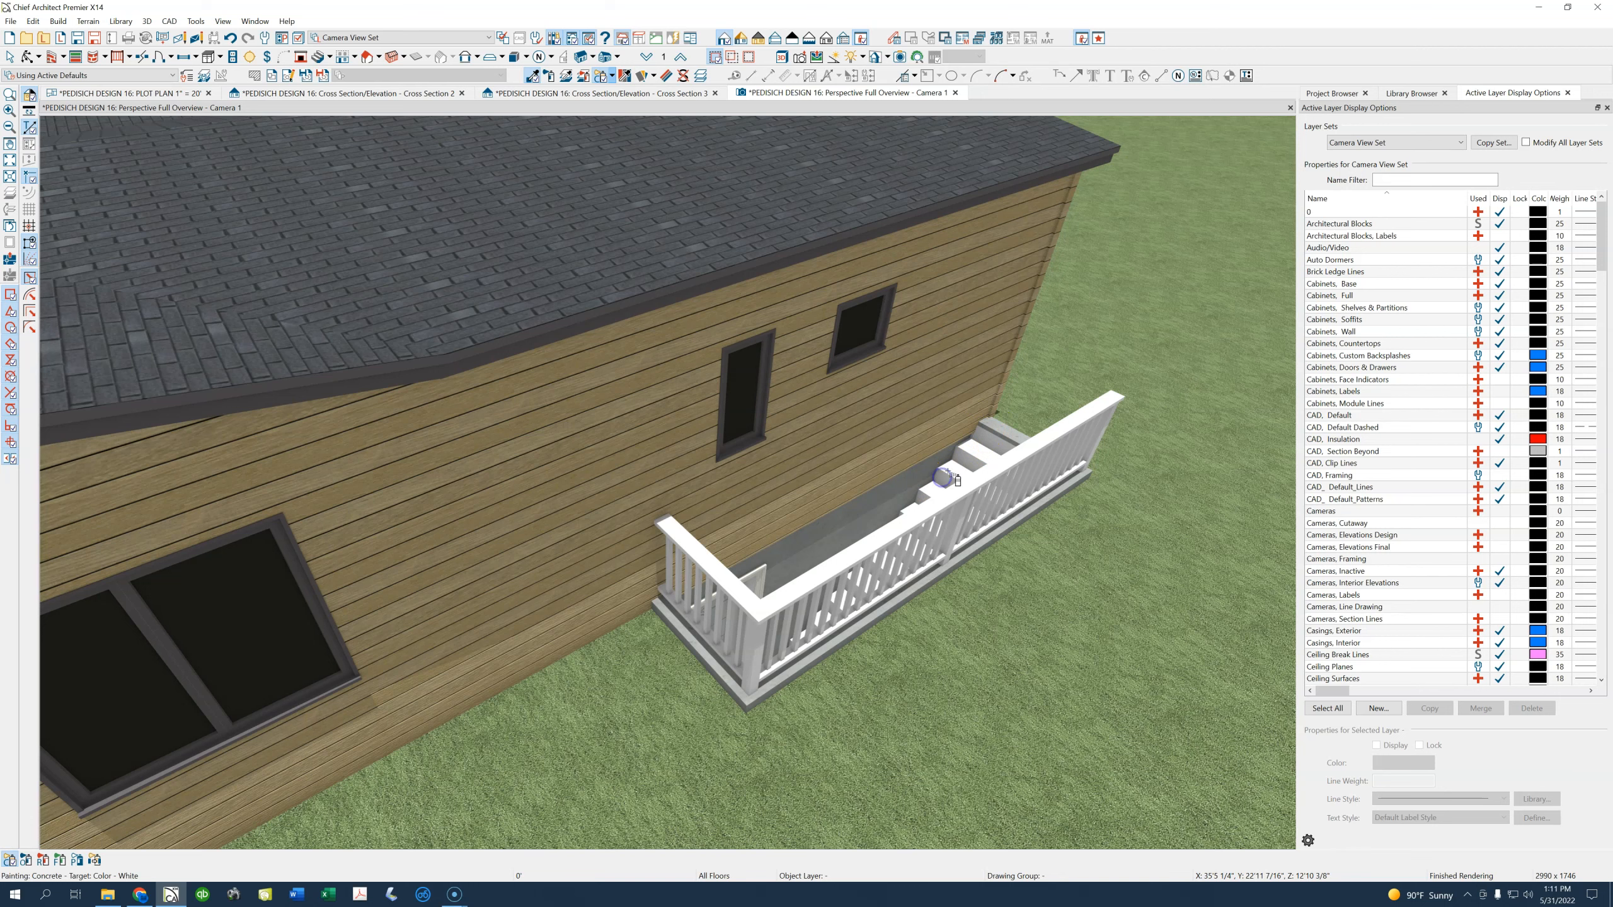
click(948, 471)
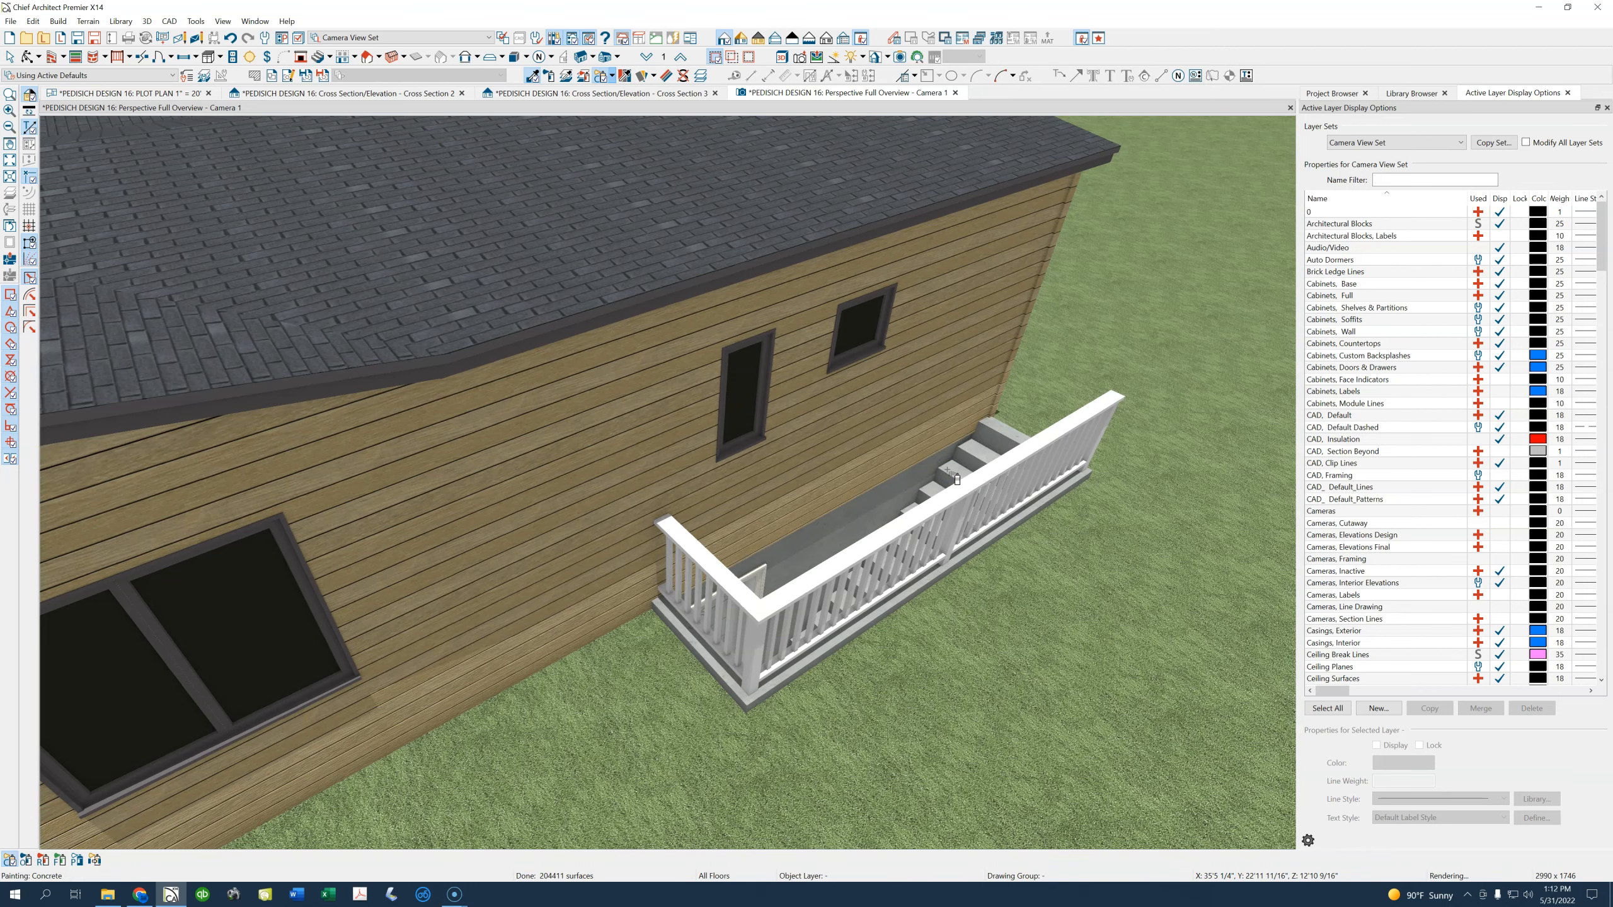
Examine the finished stairwell opening, concrete stairs, basement door and railings from several angles in the perspective overview
click(28, 57)
mouse_move(678, 516)
mouse_down()
mouse_move(756, 486)
mouse_move(767, 533)
mouse_move(655, 537)
mouse_up()
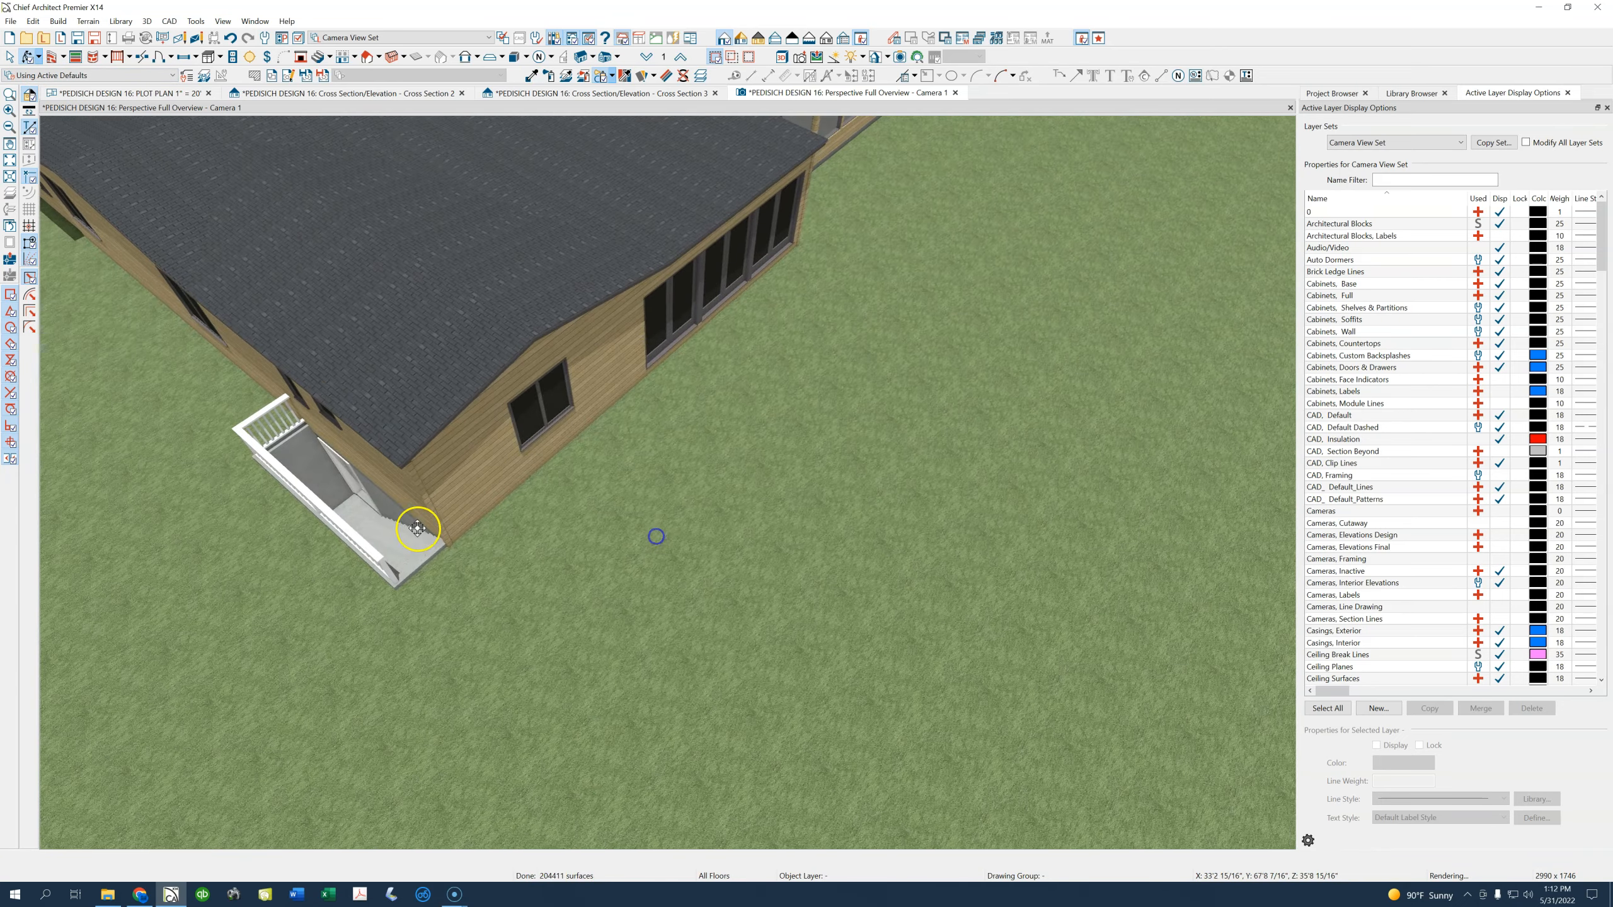
scroll(382, 519, up, 5)
scroll(376, 476, down, 4)
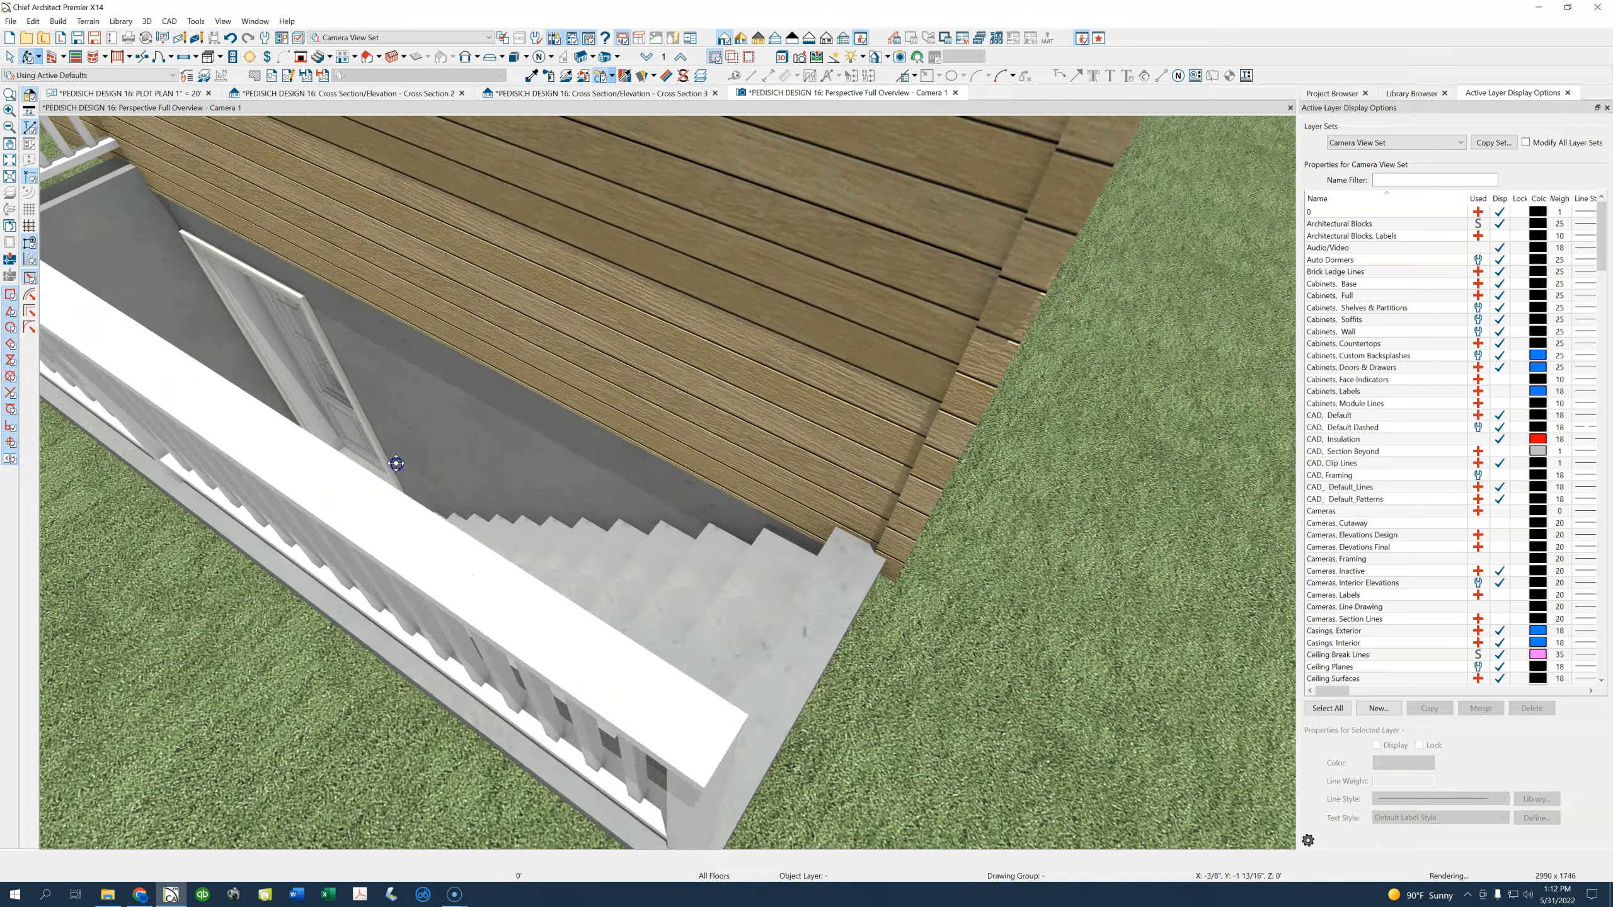
scroll(360, 458, up, 6)
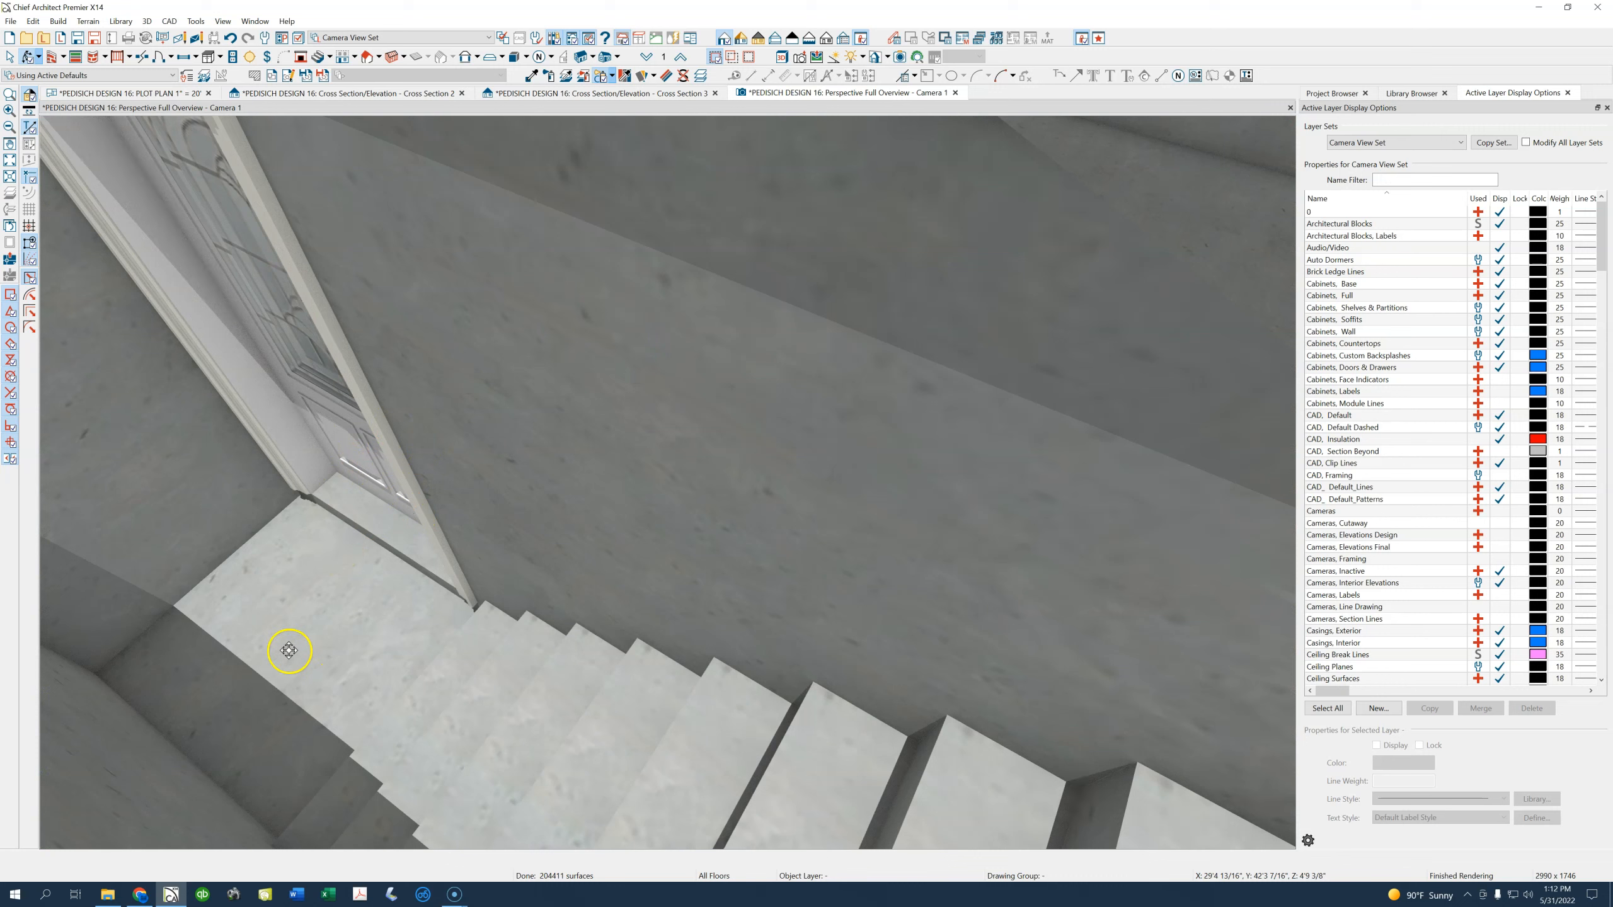
scroll(315, 650, down, 10)
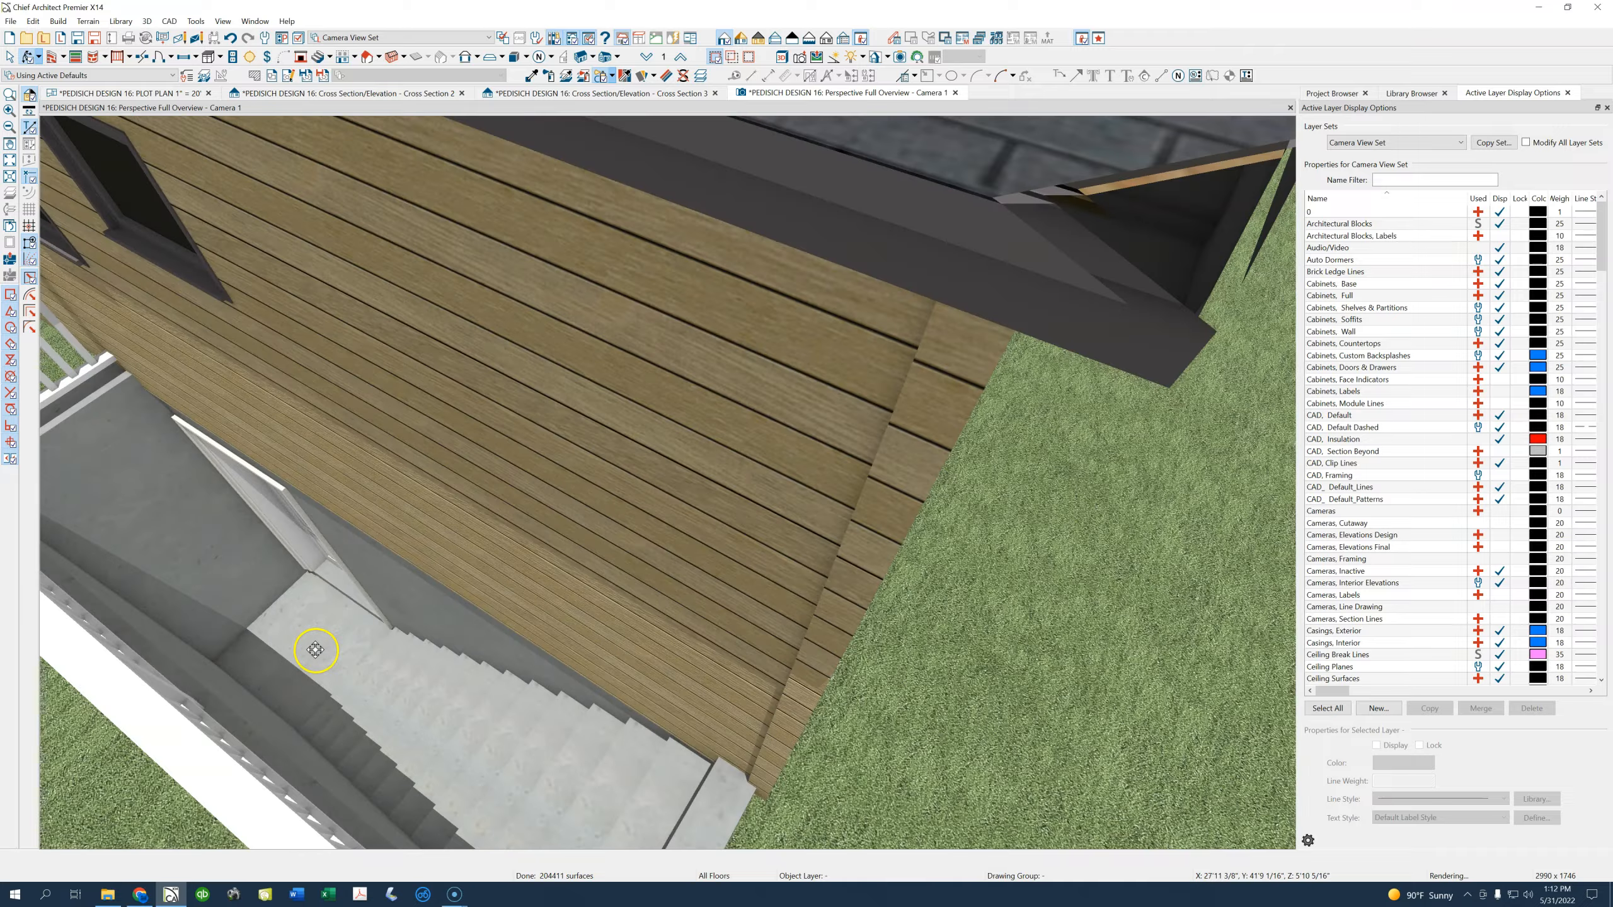
scroll(451, 591, down, 10)
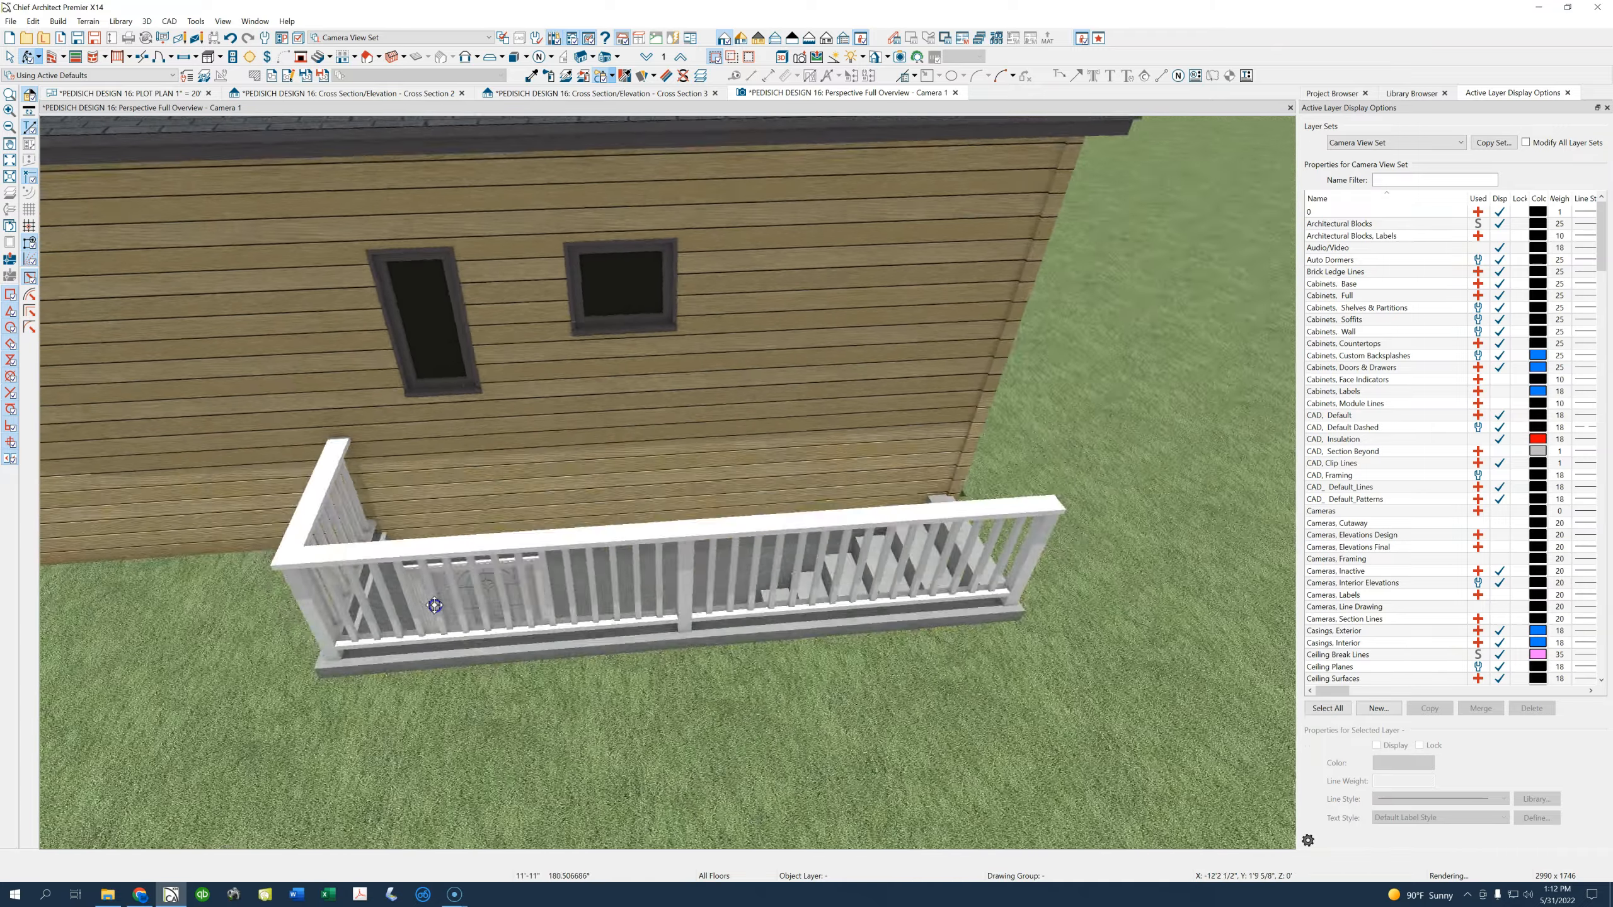